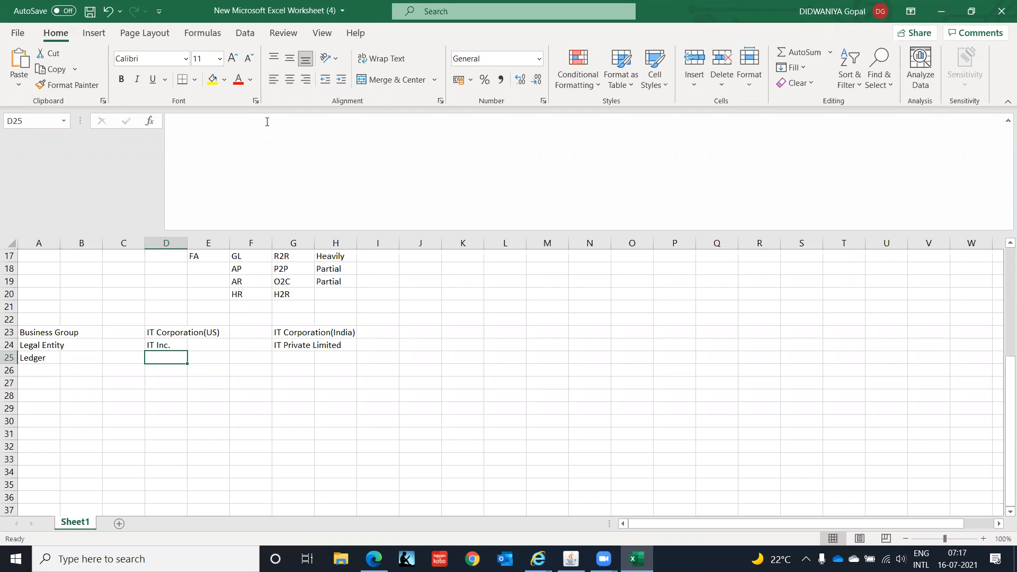
# Enter IT Ledger(US) as the US ledger in the Ledger row.
pyautogui.write('I')
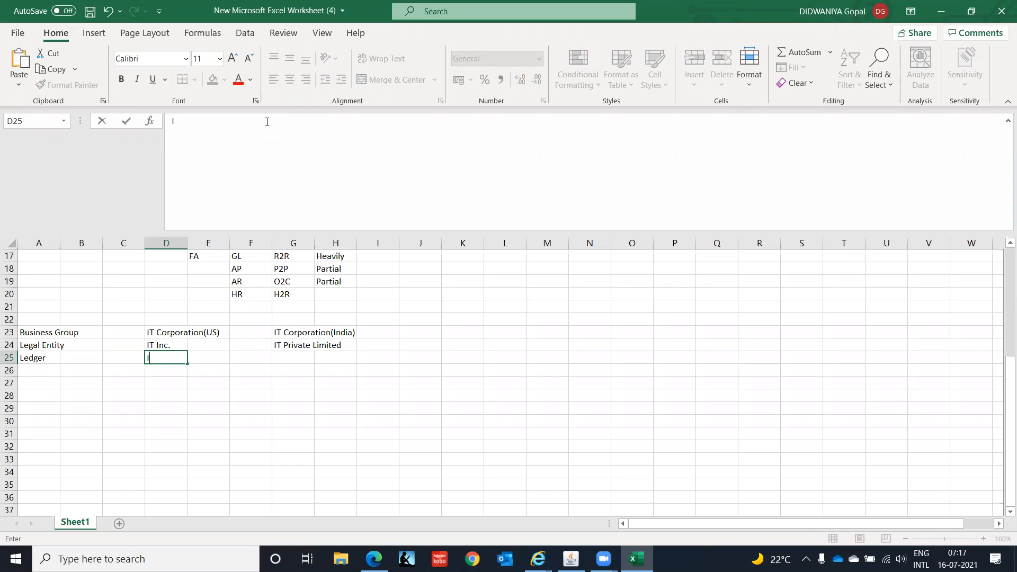
pyautogui.write('T Ledger(US)')
pyautogui.press('Return')
# Enter IT Ledger(India) as the India ledger in the Ledger row.
pyautogui.press('Up')
pyautogui.press('Right')
pyautogui.press('Right')
pyautogui.press('Right')
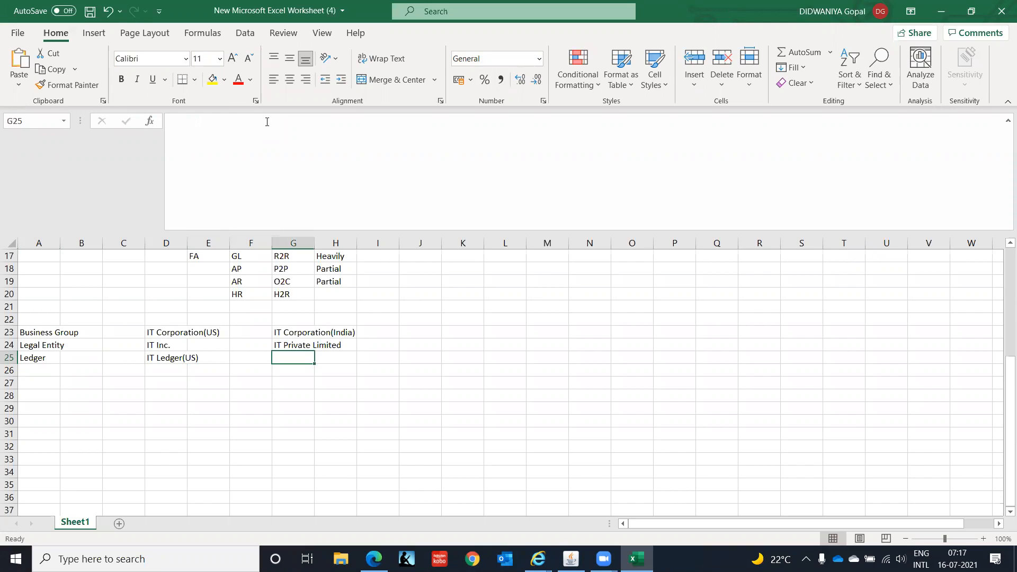
pyautogui.write('IT Ledger')
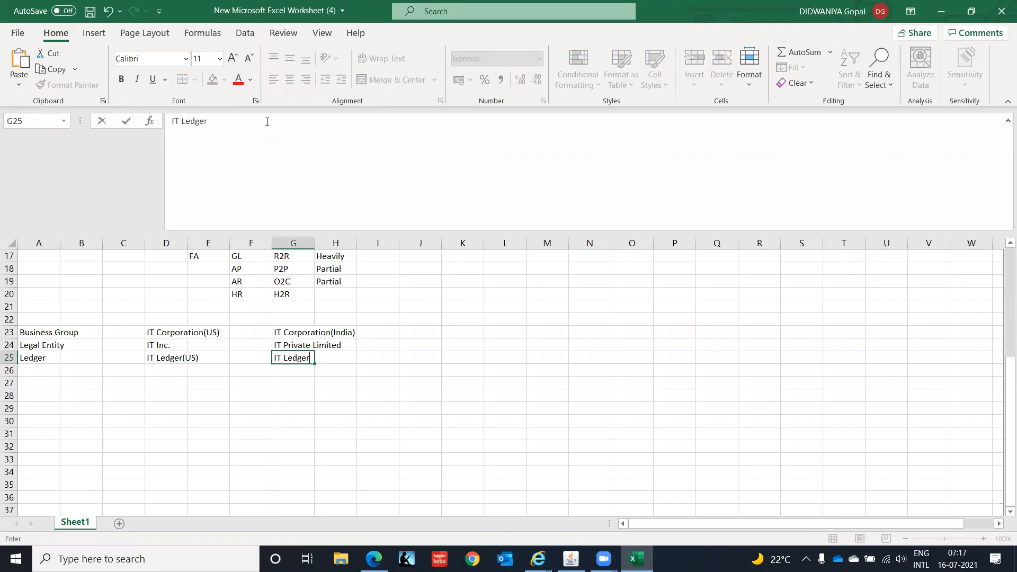
pyautogui.write('(India)')
pyautogui.press('Return')
# Add the label Operating Unit in column A below Ledger.
pyautogui.press('Left')
pyautogui.press('Left')
pyautogui.press('Left')
pyautogui.press('Left')
pyautogui.press('Left')
pyautogui.press('Left')
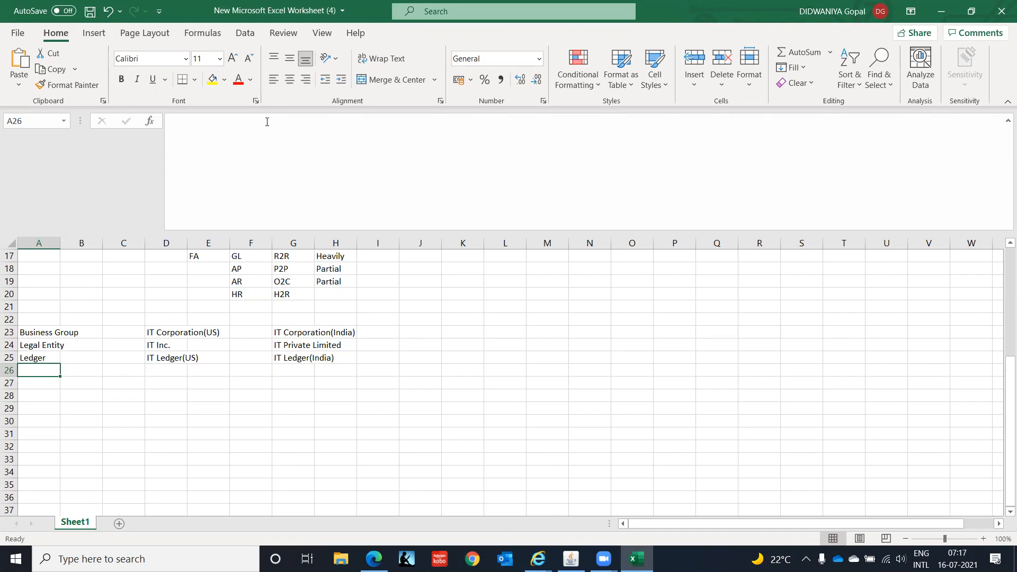
pyautogui.write('Operating Unit')
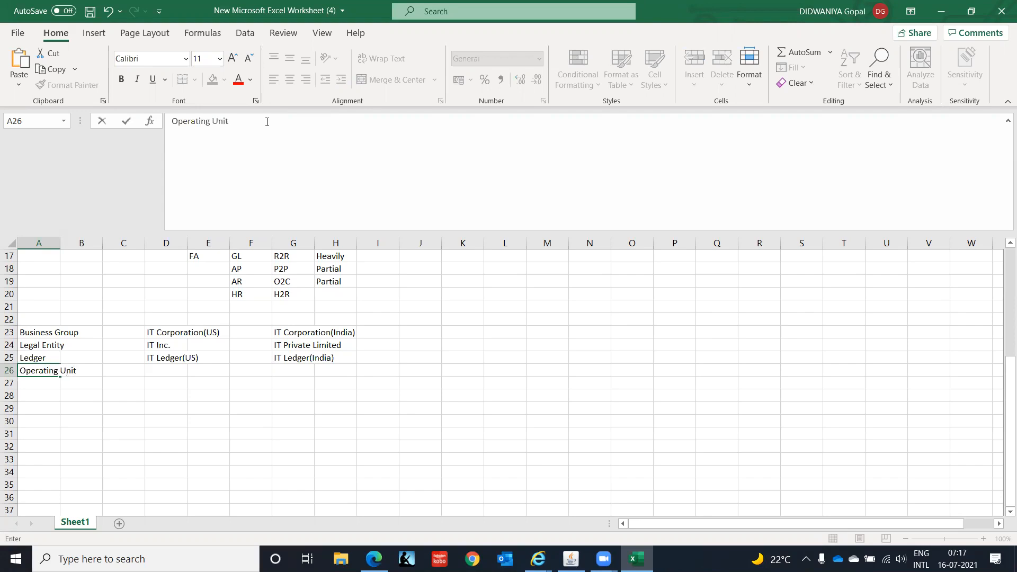
pyautogui.press('Tab')
pyautogui.press('Tab')
pyautogui.press('Tab')
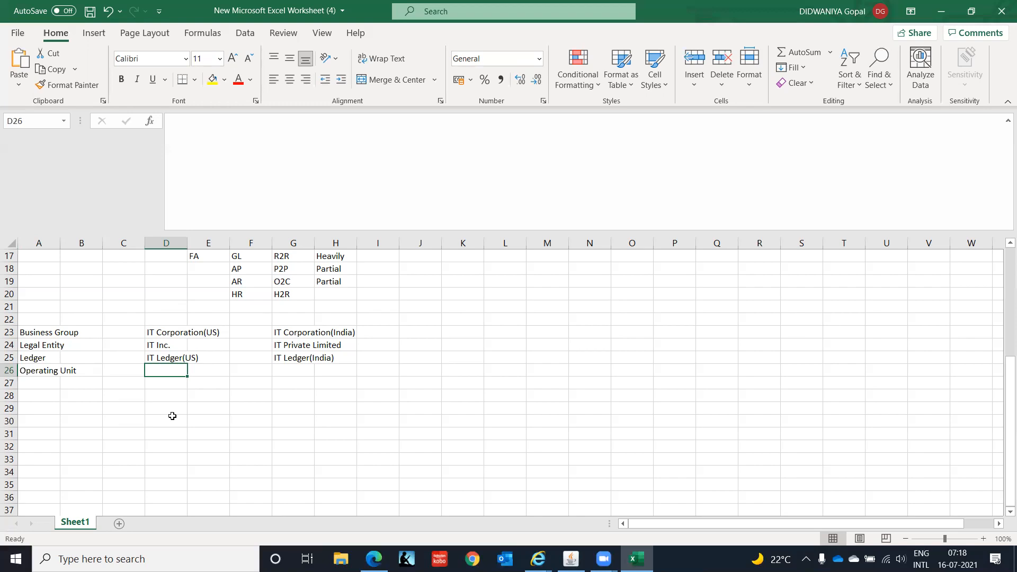
# Enter IT Callifornia(OU) as the first US operating unit.
pyautogui.press('Left')
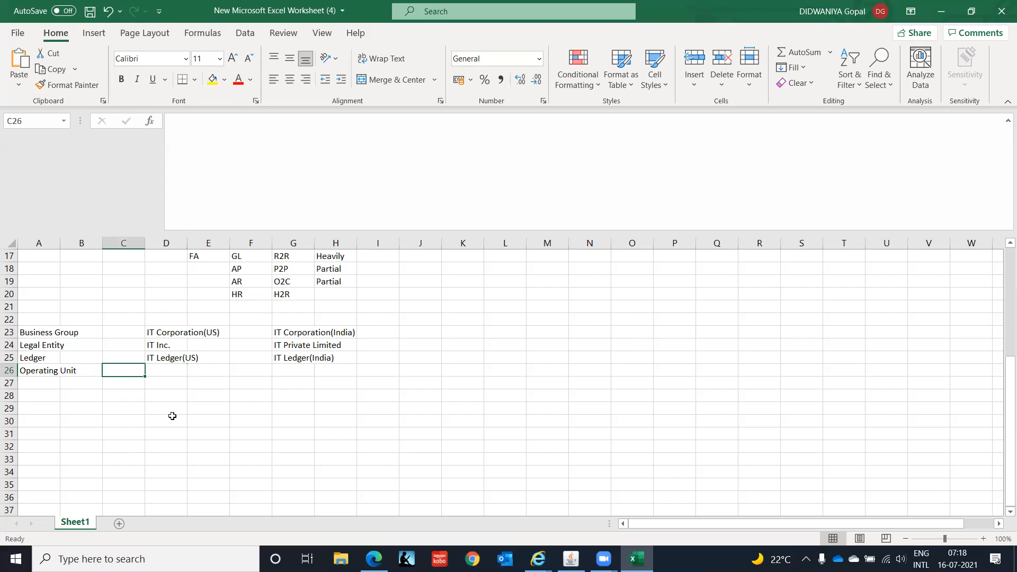
pyautogui.press('Right')
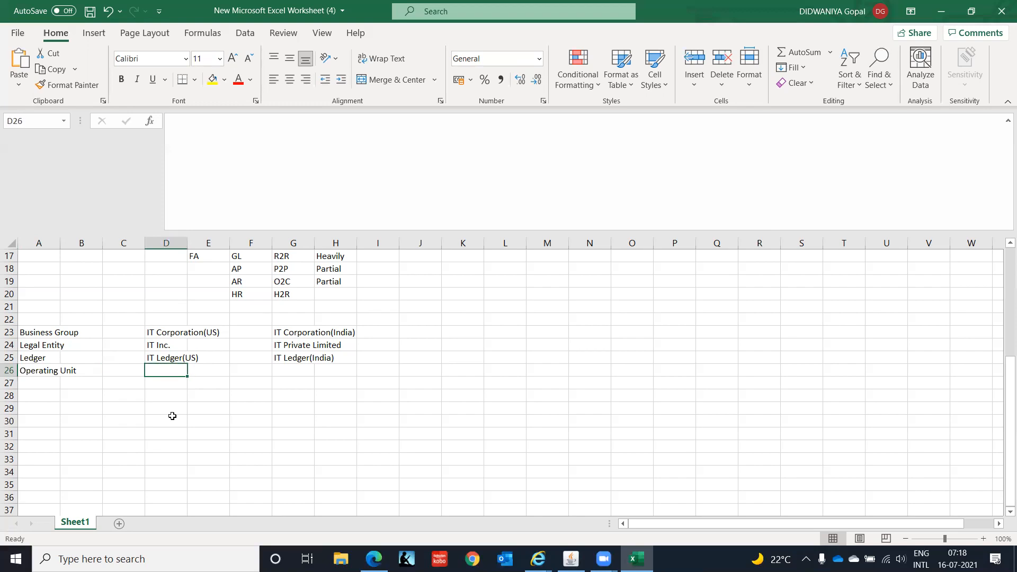
pyautogui.press('Right')
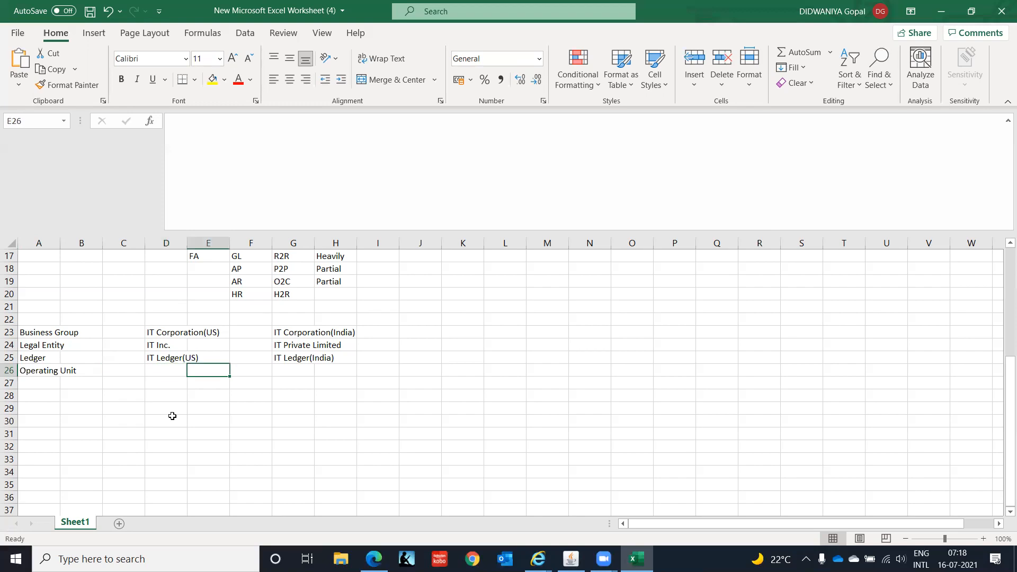
pyautogui.press('Left')
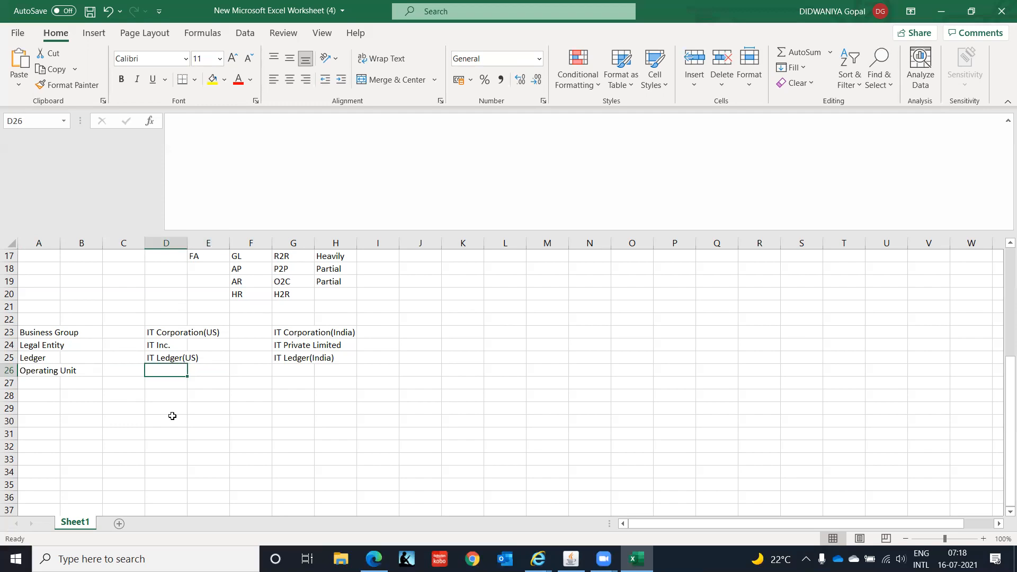
pyautogui.write('IT ')
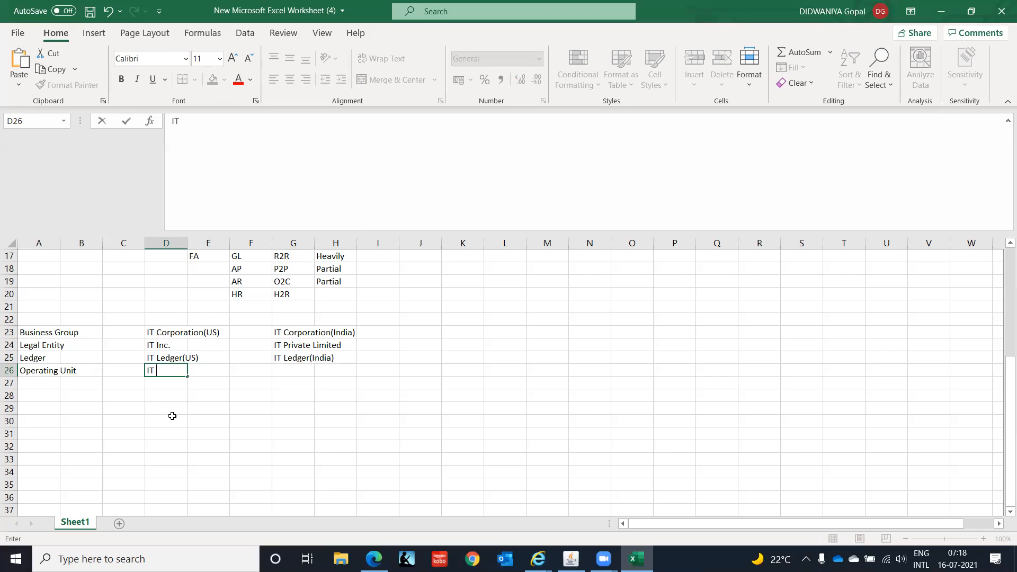
pyautogui.write('Callifornia(OU)')
pyautogui.press('Return')
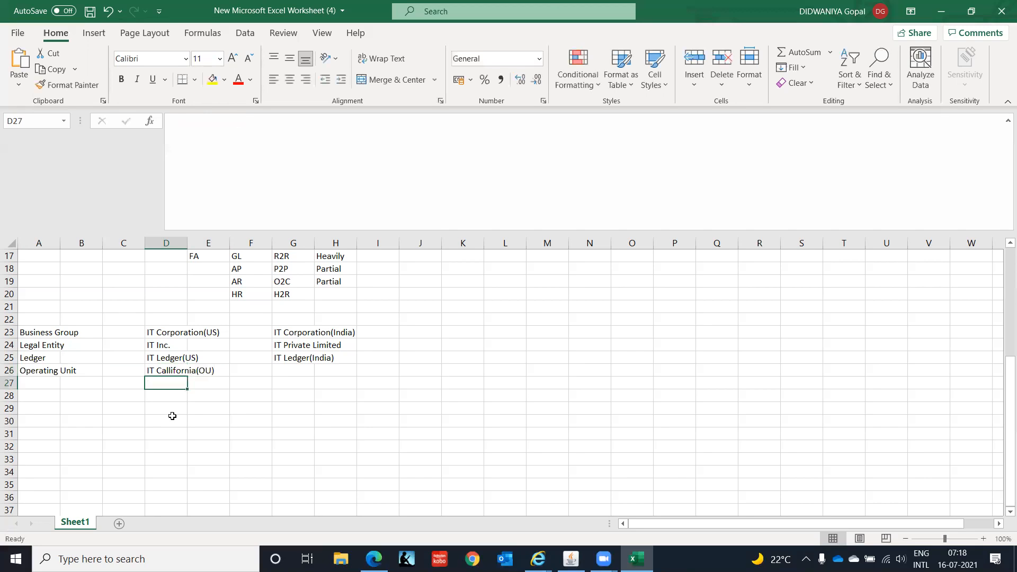
# Enter IT New York(OU) as the second US operating unit below it.
pyautogui.write('IT New')
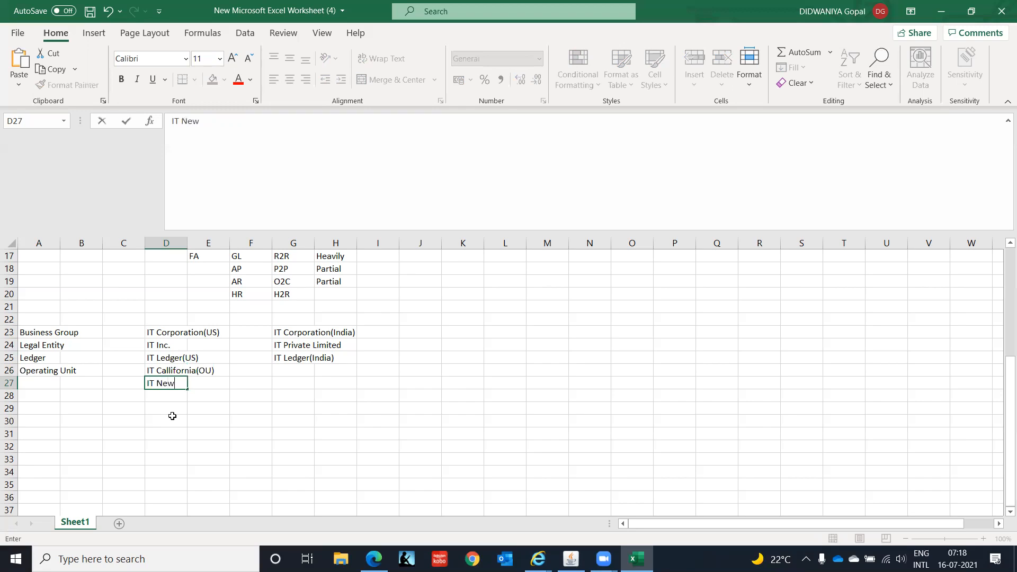
pyautogui.write(' York(OU)')
pyautogui.press('Return')
# Enter IT Chennai(OU) as the first India operating unit.
pyautogui.press('Up')
pyautogui.press('Up')
pyautogui.press('Down')
pyautogui.press('Up')
pyautogui.press('Down')
pyautogui.press('Down')
pyautogui.press('Down')
pyautogui.press('Up')
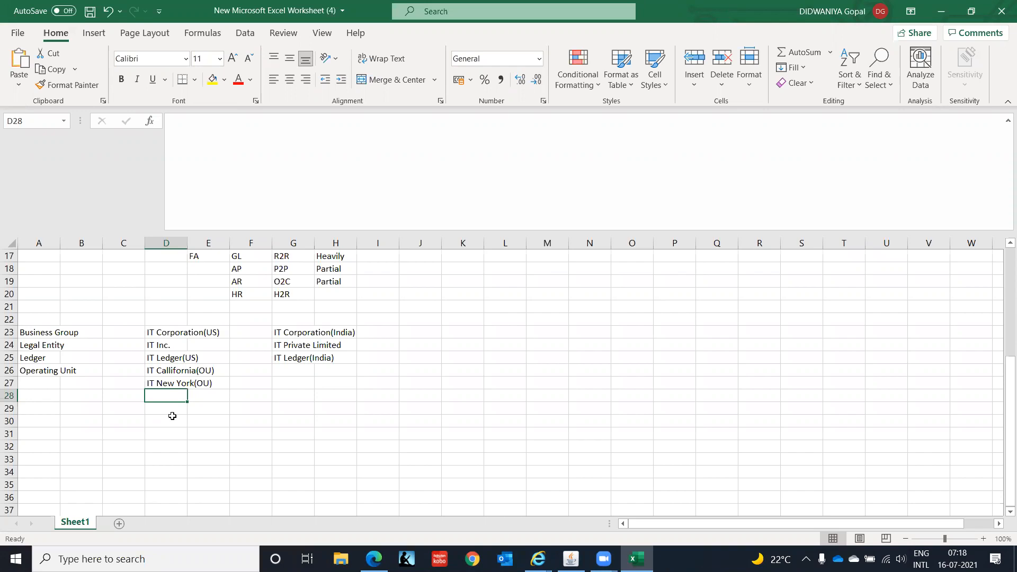
pyautogui.press('Right')
pyautogui.press('Right')
pyautogui.press('Right')
pyautogui.press('Up')
pyautogui.press('Up')
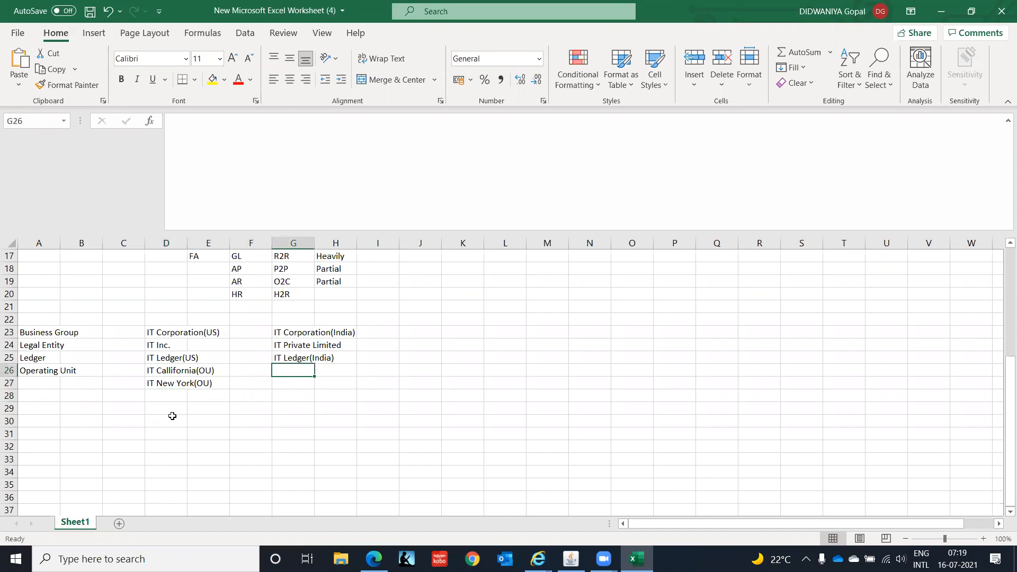
pyautogui.write('IT Chennai')
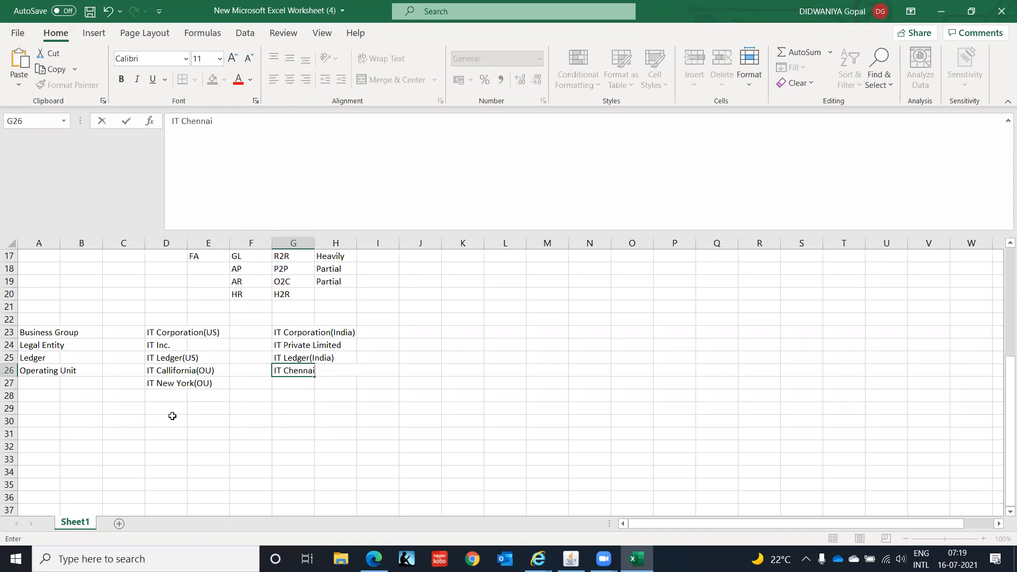
pyautogui.write('(OU)')
pyautogui.press('Return')
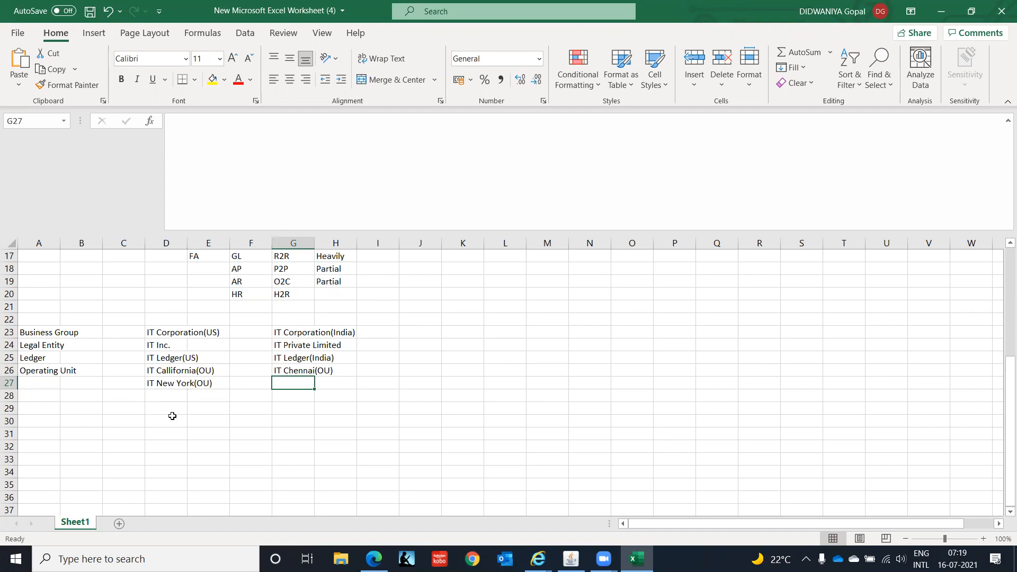
# Enter IT Bengaluru(OU) as the second India operating unit below it.
pyautogui.press('Up')
pyautogui.press('Up')
pyautogui.press('Up')
pyautogui.press('Up')
pyautogui.press('Down')
pyautogui.press('Down')
pyautogui.press('Down')
pyautogui.press('Down')
pyautogui.write('IT ')
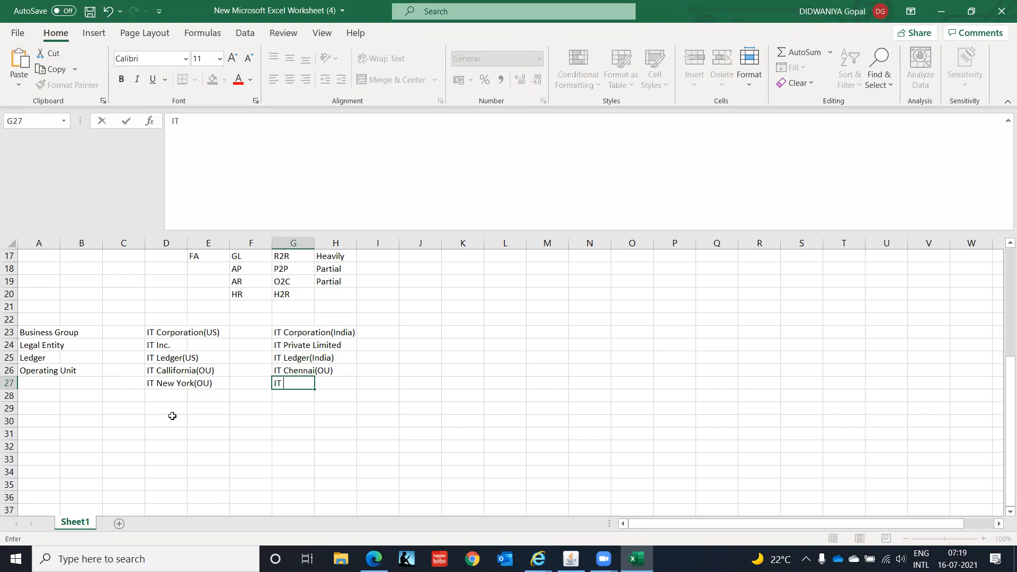
pyautogui.write('Bengaluru(OU)')
pyautogui.press('Return')
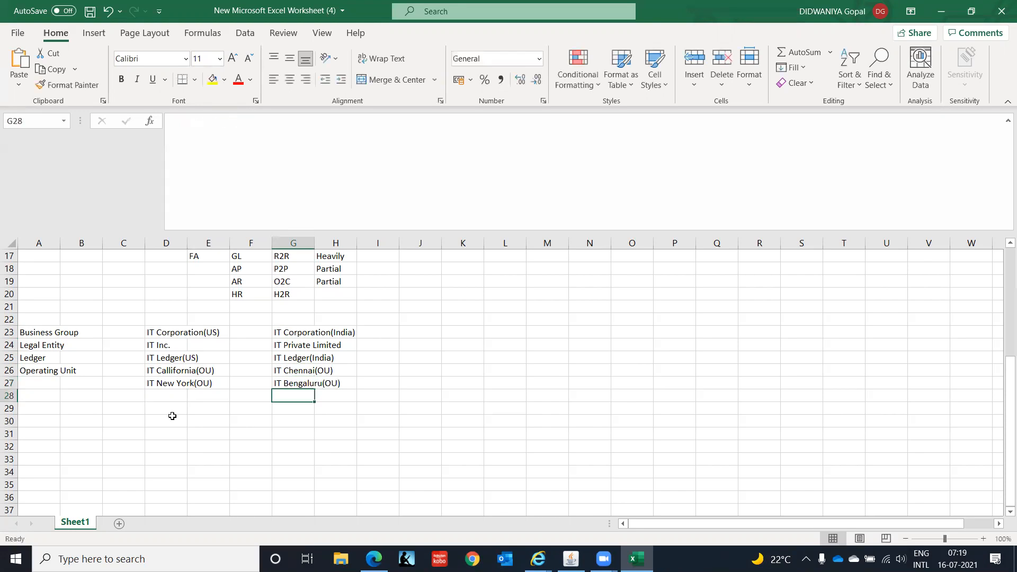
# Add the label Inventory Org in column A below the operating units.
pyautogui.press('Left')
pyautogui.press('Left')
pyautogui.press('Left')
pyautogui.press('Left')
pyautogui.press('Left')
pyautogui.press('Left')
pyautogui.press('Down')
pyautogui.press('Up')
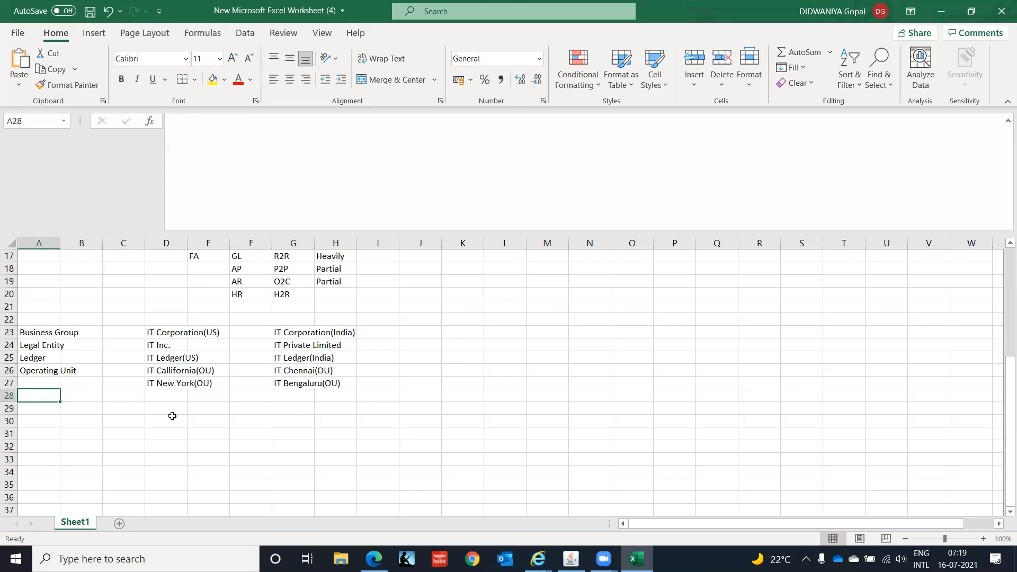
pyautogui.write('Inven')
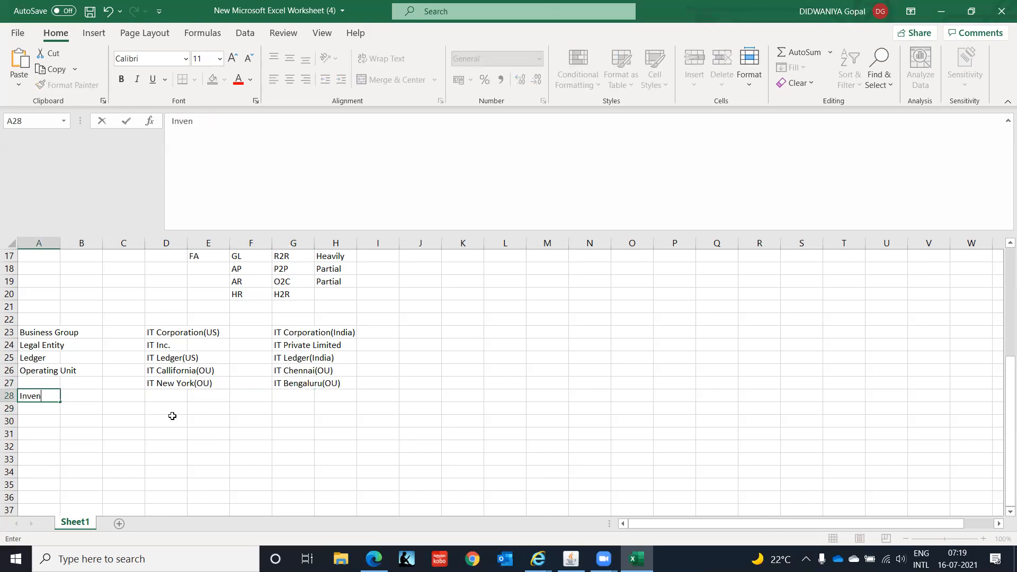
pyautogui.write('tory Org')
pyautogui.press('Tab')
pyautogui.press('Tab')
pyautogui.press('Tab')
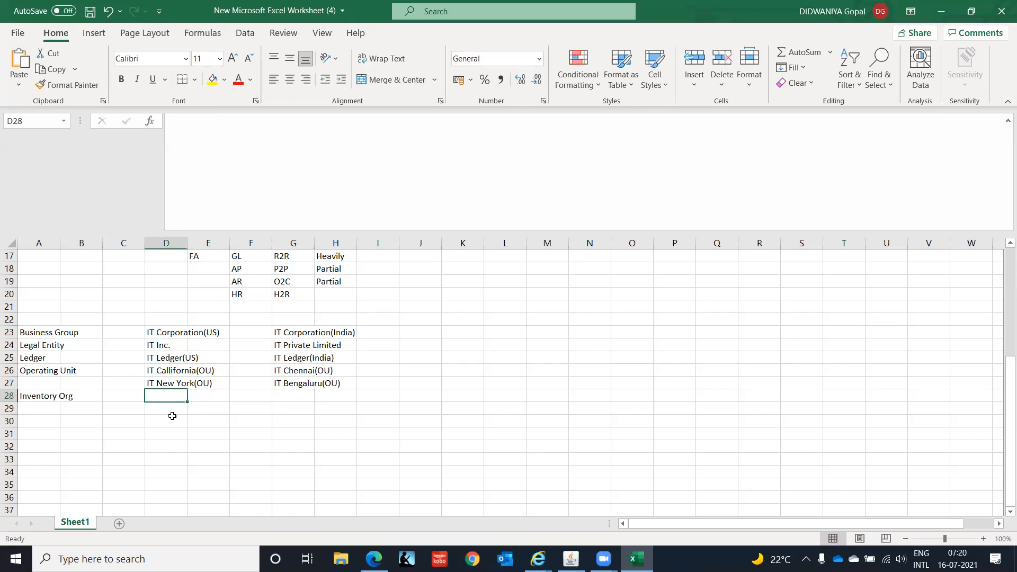
# Enter IT Inventory Org(IO) as the US inventory org.
pyautogui.write('IT ')
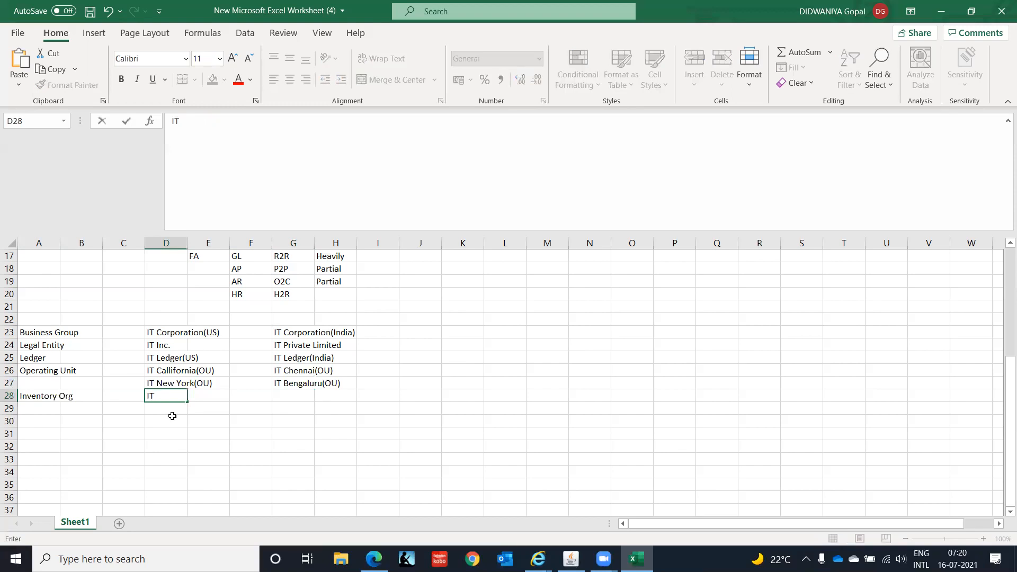
pyautogui.write('Inventory Org(IO')
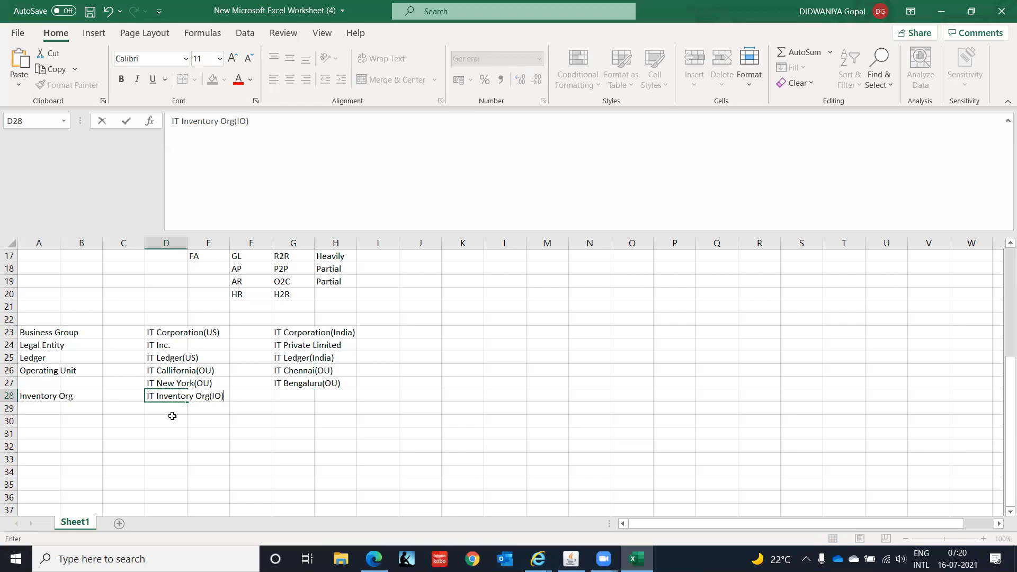
pyautogui.press('Return')
pyautogui.press('Up')
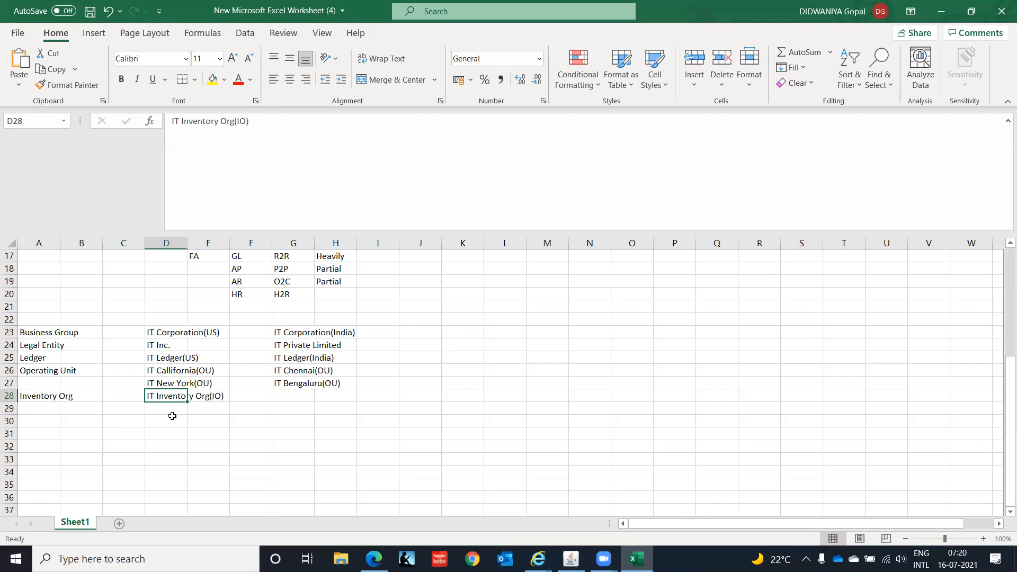
# Insert US into the US inventory org entry so it reads IT US Inventory Org(IO).
pyautogui.press('Right')
pyautogui.press('Right')
pyautogui.press('Right')
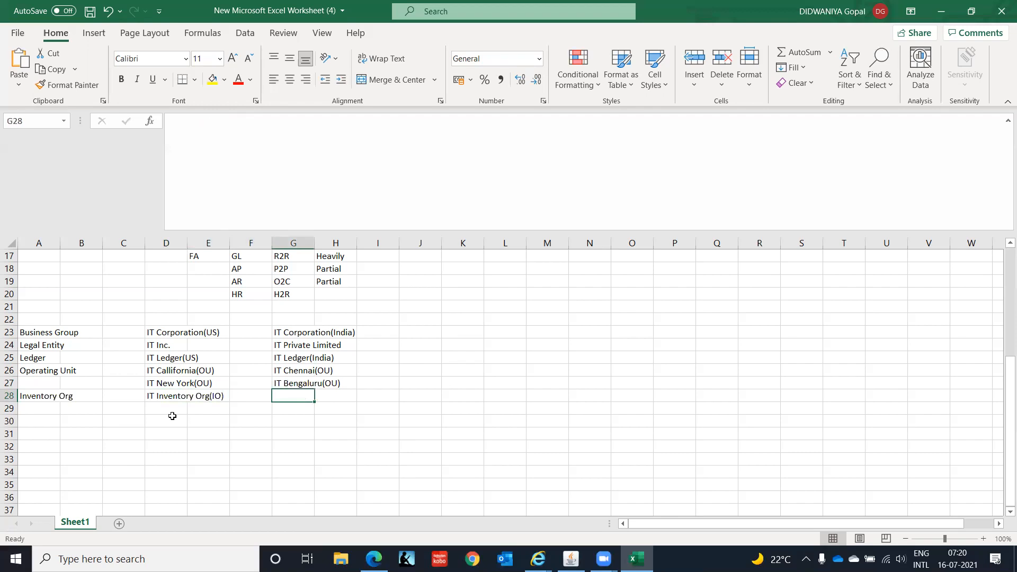
pyautogui.press('Left')
pyautogui.press('Left')
pyautogui.press('Left')
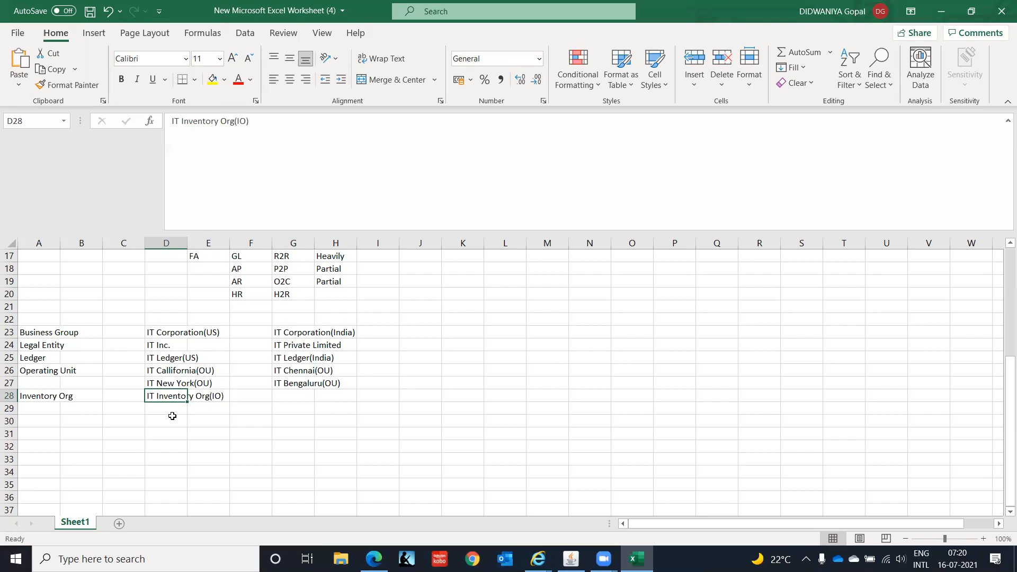
pyautogui.press('Right')
pyautogui.press('Left')
pyautogui.click(183, 121)
pyautogui.write('US')
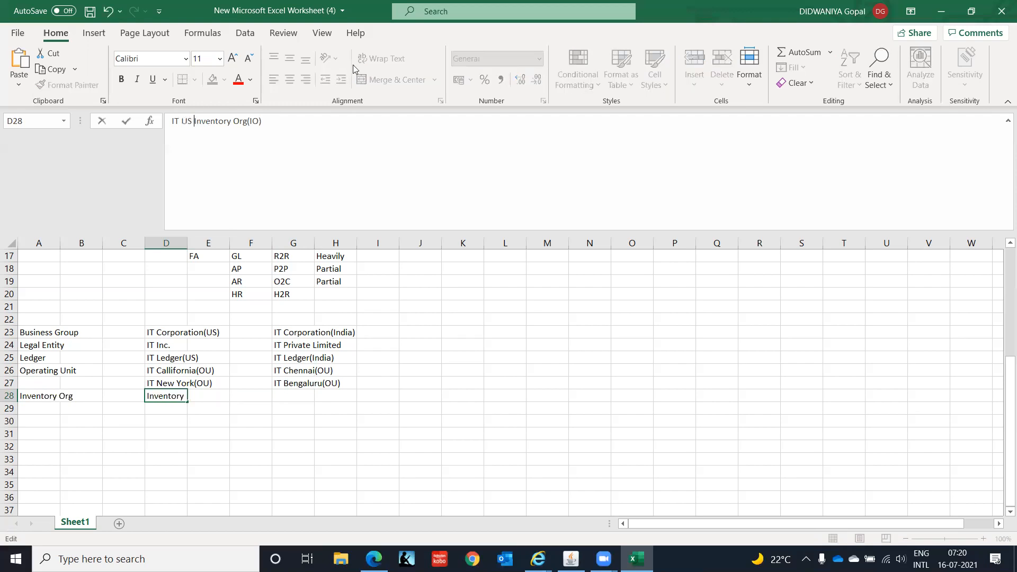
pyautogui.press('Return')
pyautogui.press('Up')
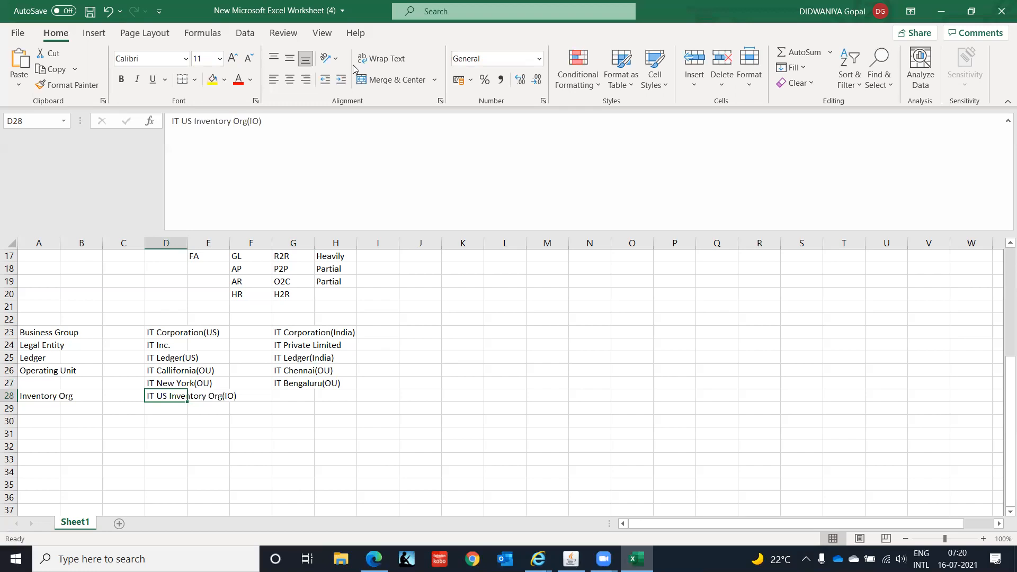
# Copy the IT US Inventory Org(IO) entry into the India column's Inventory Org row.
pyautogui.hotkey('ctrl', 'c')
pyautogui.press('Right')
pyautogui.press('Right')
pyautogui.press('Right')
pyautogui.press('Return')
# Edit the copied entry to read IT India Inventory Org(IO).
pyautogui.press('F2')
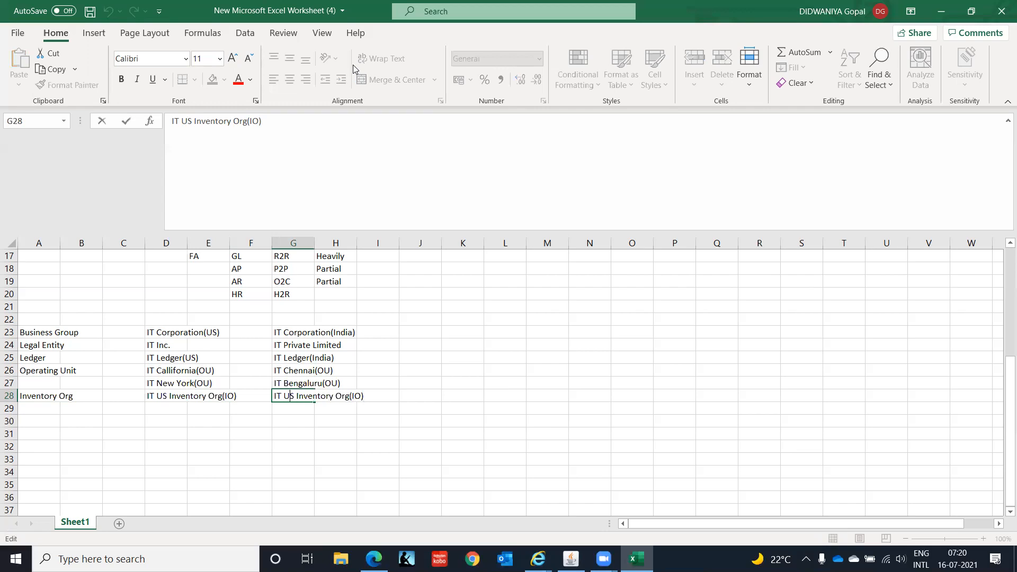
pyautogui.press('BackSpace')
pyautogui.press('BackSpace')
pyautogui.write('India')
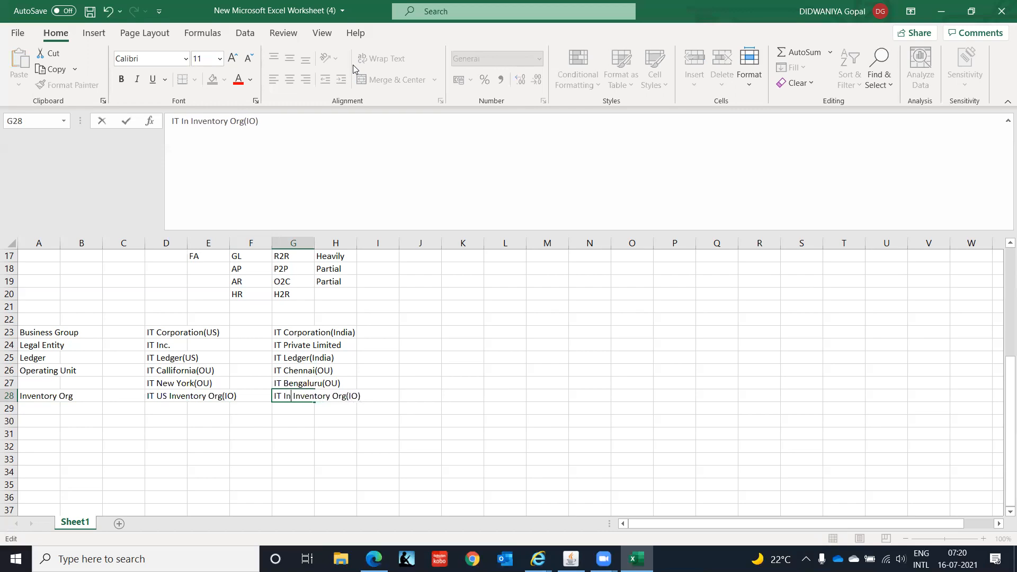
pyautogui.press('Return')
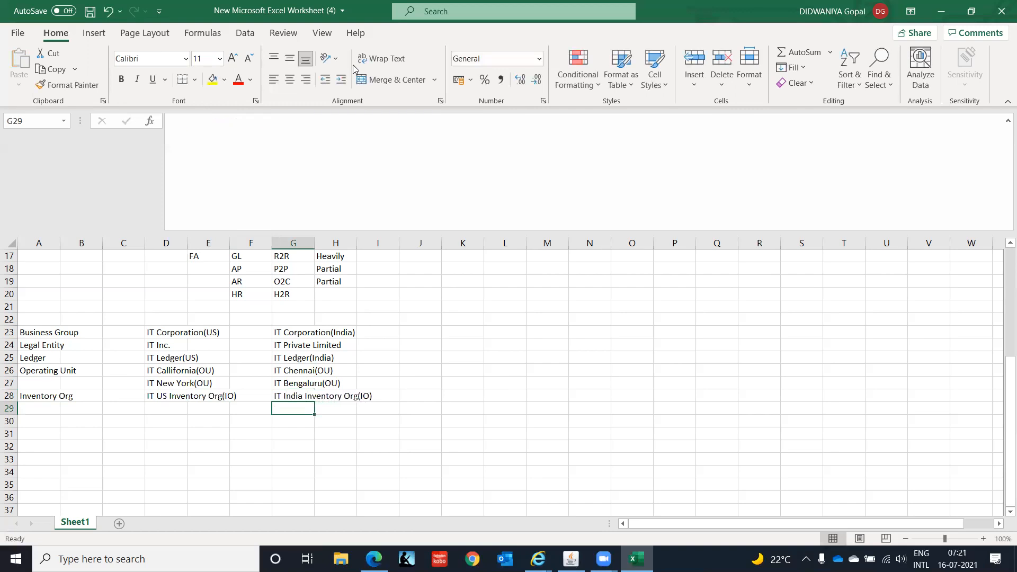
# Review the business group, legal entity, ledger, operating unit and inventory org entries for both countries.
pyautogui.press('Home')
pyautogui.press('Up')
pyautogui.press('Up')
pyautogui.press('Up')
pyautogui.press('Up')
pyautogui.press('Up')
pyautogui.press('Up')
pyautogui.press('Up')
pyautogui.press('Up')
pyautogui.press('Up')
pyautogui.press('Down')
pyautogui.press('Down')
pyautogui.press('Down')
pyautogui.press('Down')
pyautogui.press('Down')
pyautogui.press('Down')
pyautogui.press('Down')
pyautogui.press('Down')
pyautogui.press('Down')
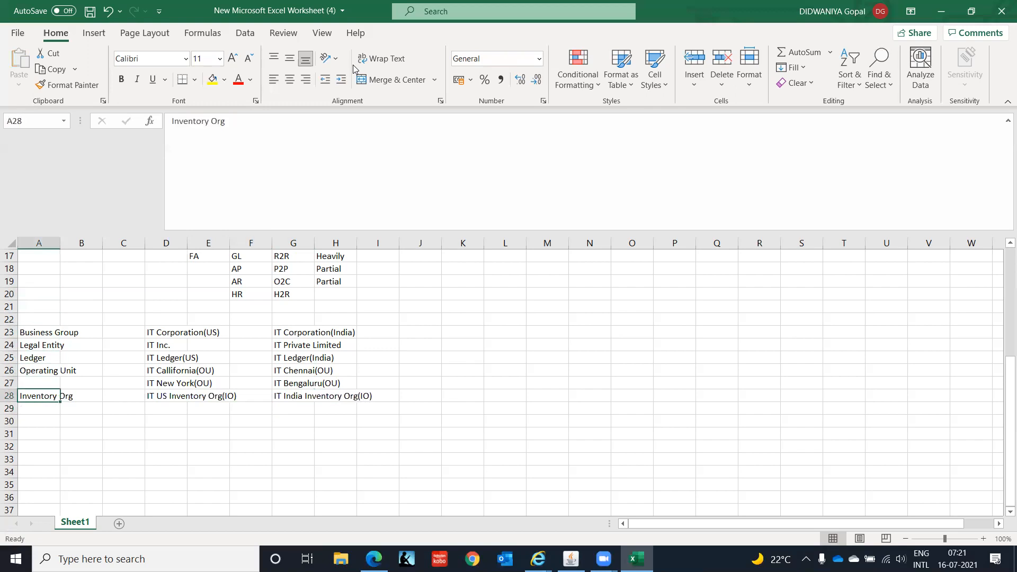
pyautogui.press('Right')
pyautogui.press('Right')
pyautogui.press('Right')
pyautogui.press('Right')
pyautogui.press('Right')
pyautogui.press('Right')
pyautogui.press('Right')
pyautogui.press('Up')
pyautogui.press('Up')
pyautogui.press('Up')
pyautogui.press('Up')
pyautogui.press('Up')
pyautogui.press('Up')
pyautogui.press('Left')
pyautogui.press('Left')
pyautogui.press('Left')
pyautogui.press('Left')
pyautogui.press('Left')
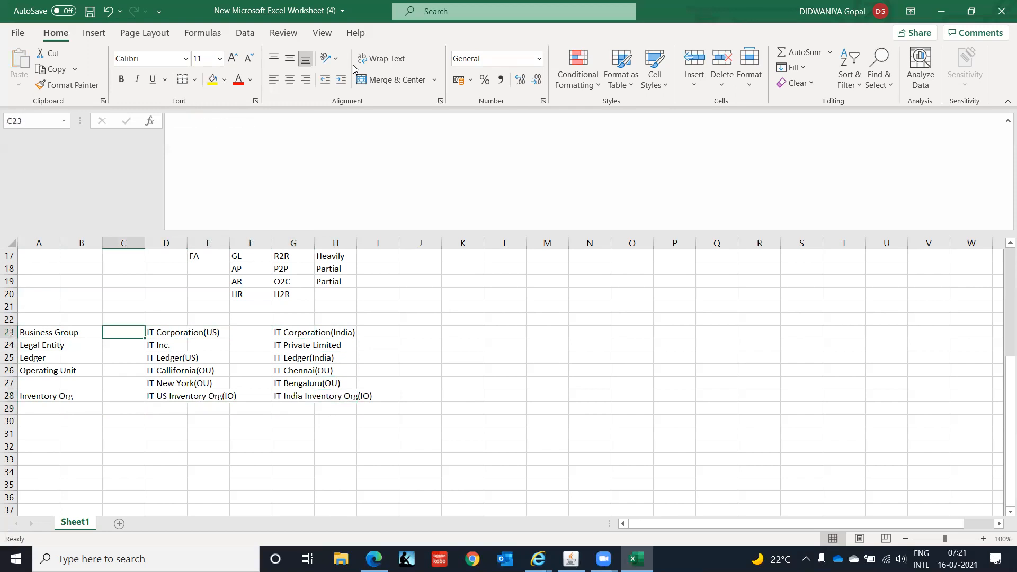
pyautogui.press('Left')
pyautogui.press('Left')
pyautogui.press('Down')
pyautogui.press('Down')
pyautogui.press('Down')
pyautogui.press('Down')
pyautogui.press('Down')
pyautogui.press('Down')
pyautogui.press('Down')
pyautogui.press('Down')
pyautogui.press('Right')
pyautogui.press('Right')
pyautogui.press('Right')
pyautogui.press('Up')
pyautogui.press('Up')
pyautogui.press('Up')
pyautogui.press('Up')
pyautogui.press('Up')
pyautogui.press('Up')
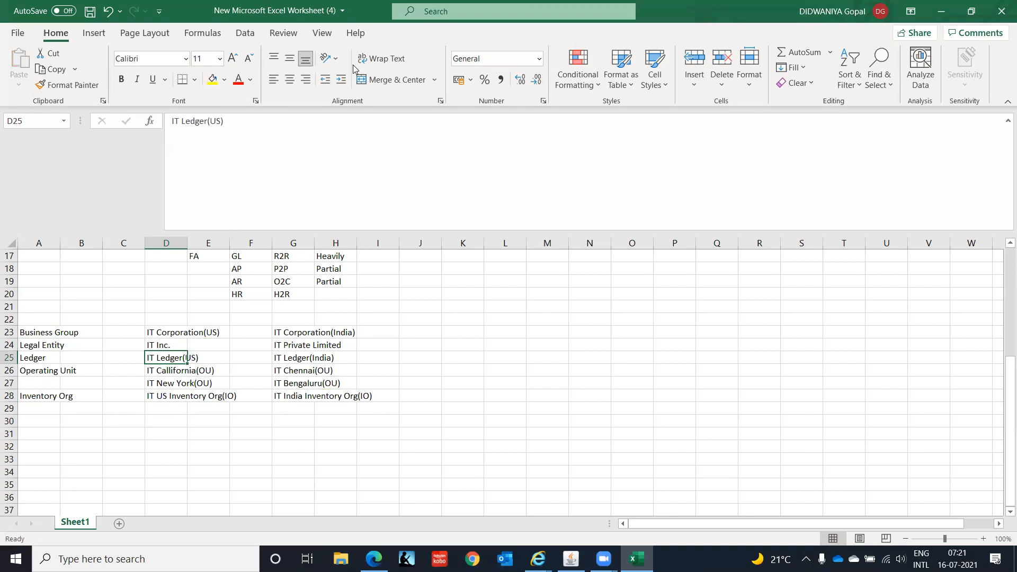
# Switch from the spreadsheet to the Oracle Applications window.
pyautogui.press('Right')
pyautogui.press('Right')
pyautogui.press('Right')
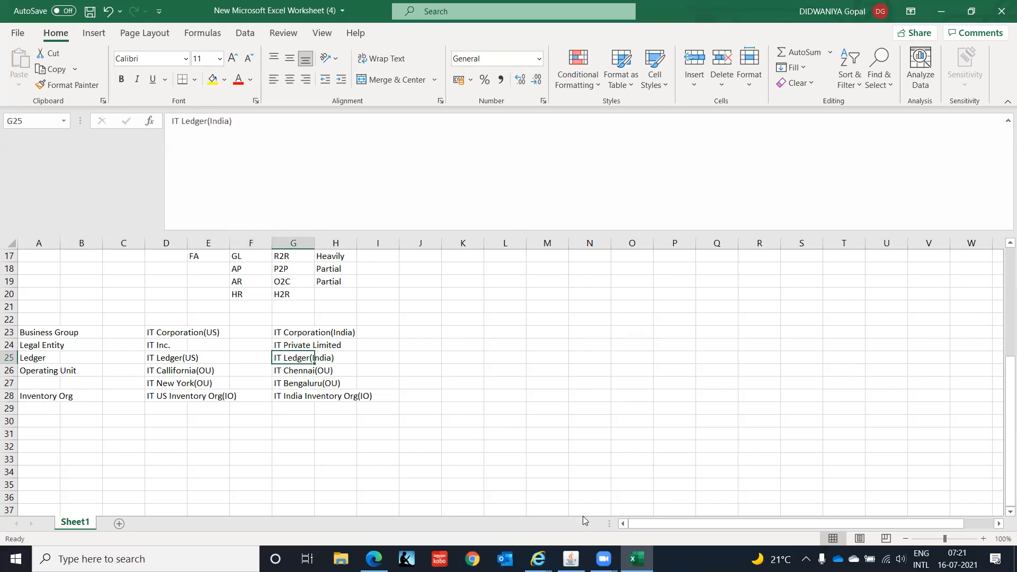
pyautogui.moveTo(571, 559)
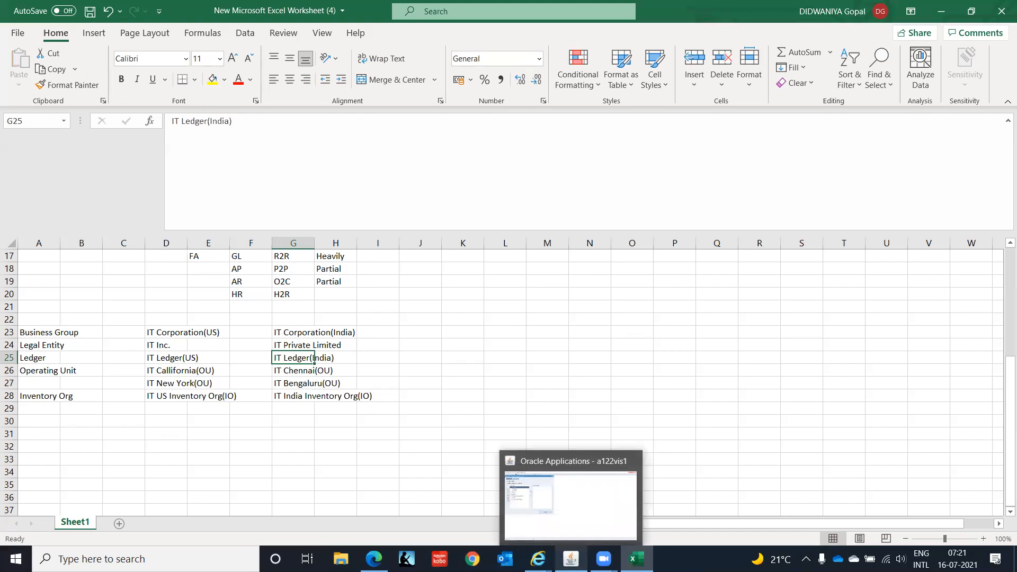
pyautogui.click(571, 503)
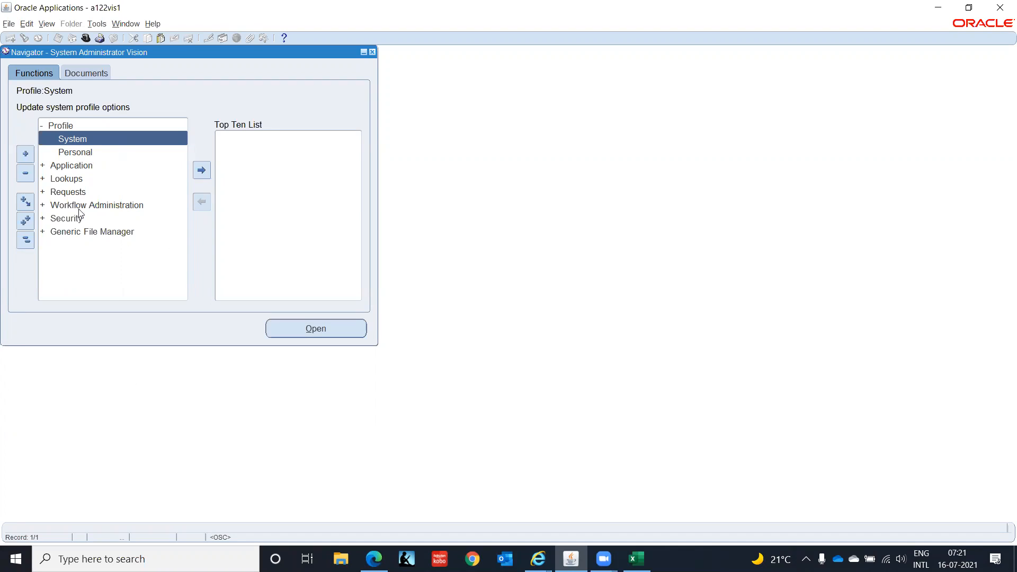
pyautogui.doubleClick(86, 139)
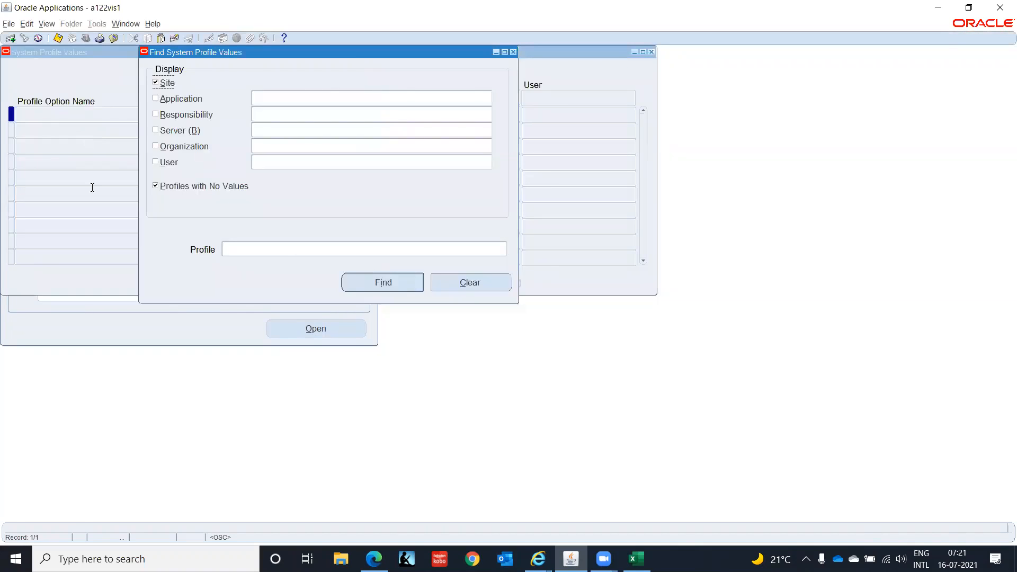
pyautogui.click(178, 185)
pyautogui.click(156, 83)
pyautogui.moveTo(329, 53); pyautogui.dragTo(382, 193)
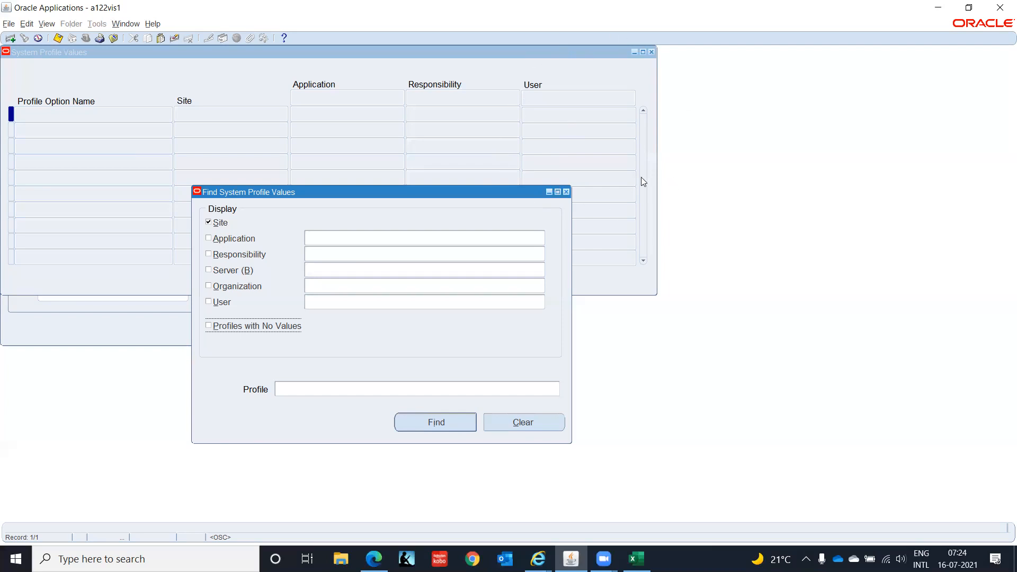
pyautogui.click(566, 192)
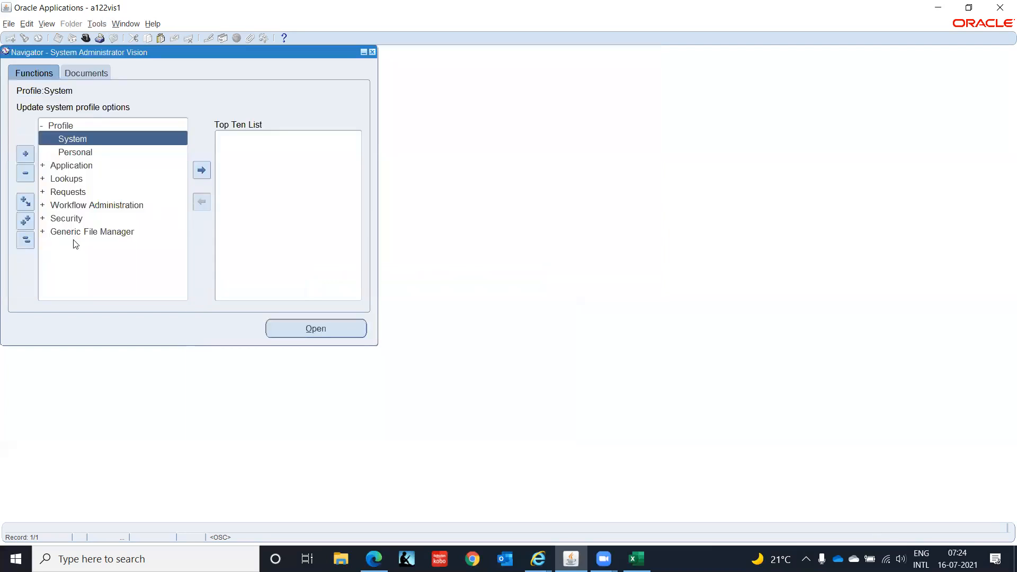
pyautogui.click(28, 239)
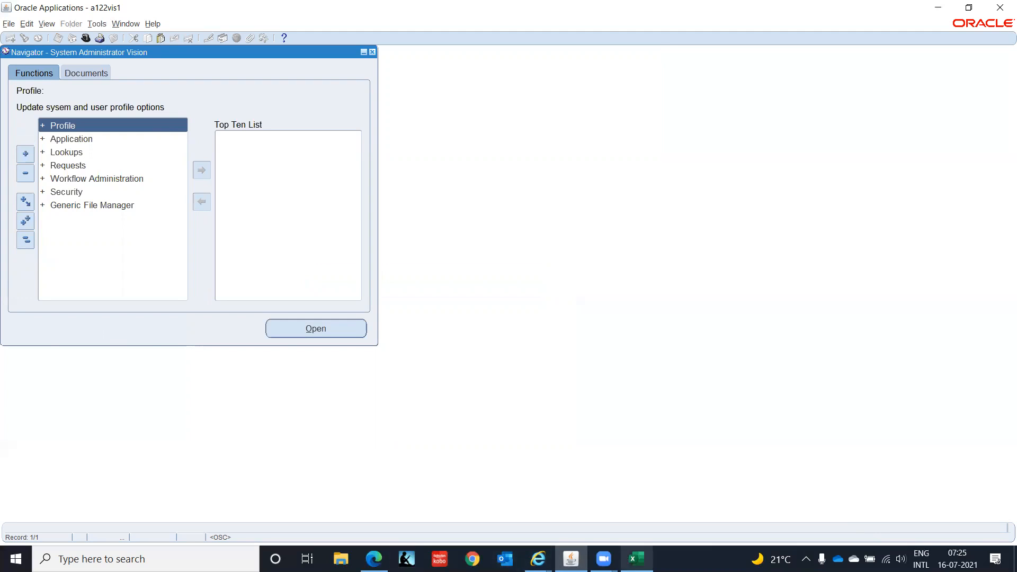
# Return to the spreadsheet and enter HRMS Responsibility beside the India business group in J23.
pyautogui.click(637, 559)
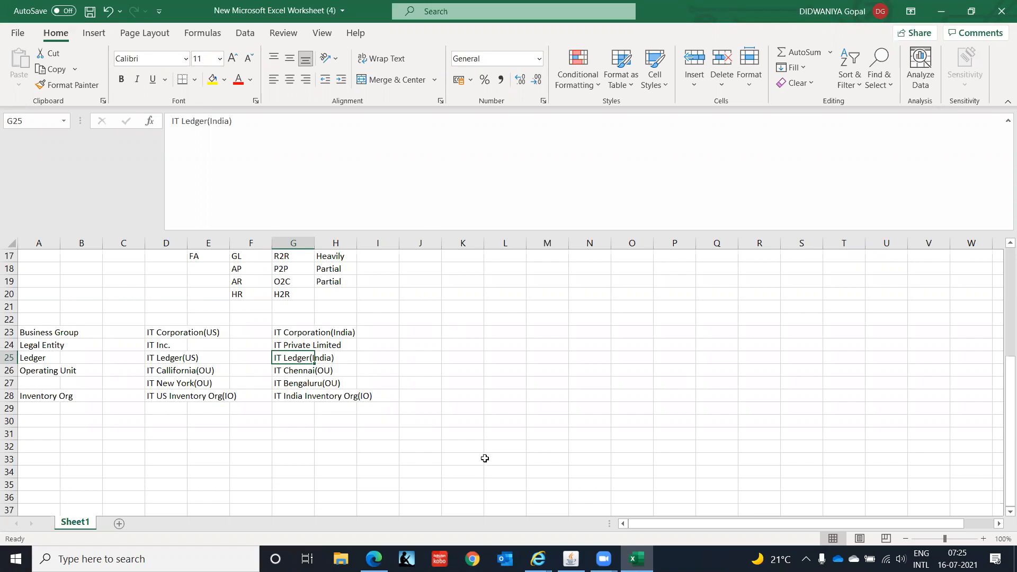
pyautogui.click(424, 330)
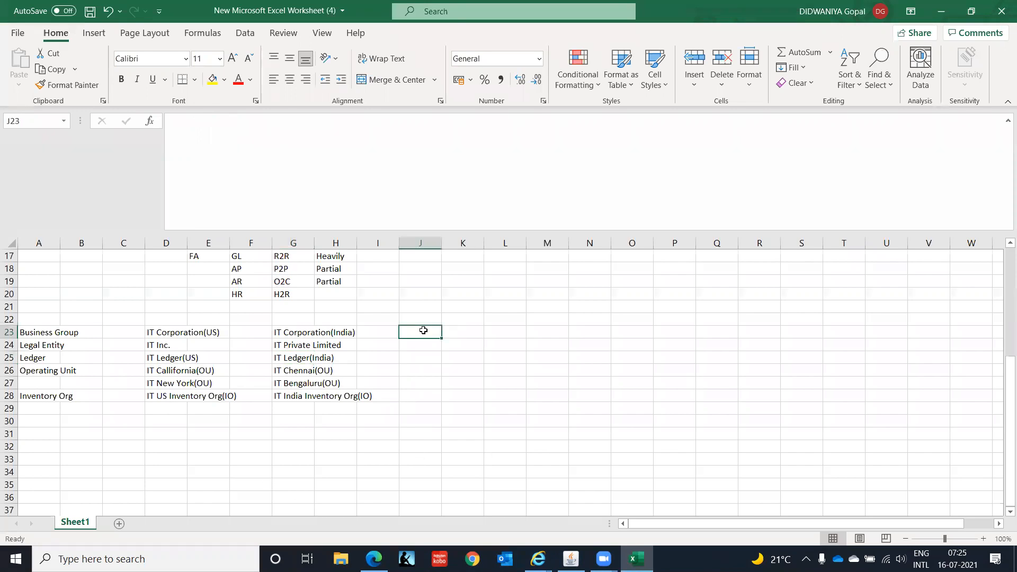
pyautogui.press('Left')
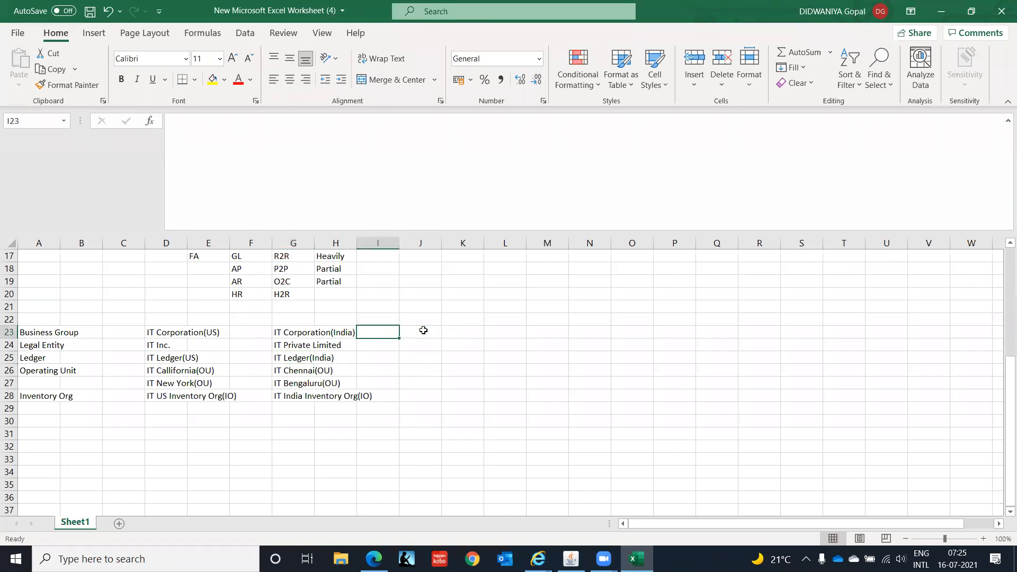
pyautogui.press('Left')
pyautogui.press('Home')
pyautogui.press('Right')
pyautogui.press('Right')
pyautogui.press('Right')
pyautogui.press('Right')
pyautogui.press('Right')
pyautogui.press('Right')
pyautogui.press('Right')
pyautogui.press('Right')
pyautogui.press('Right')
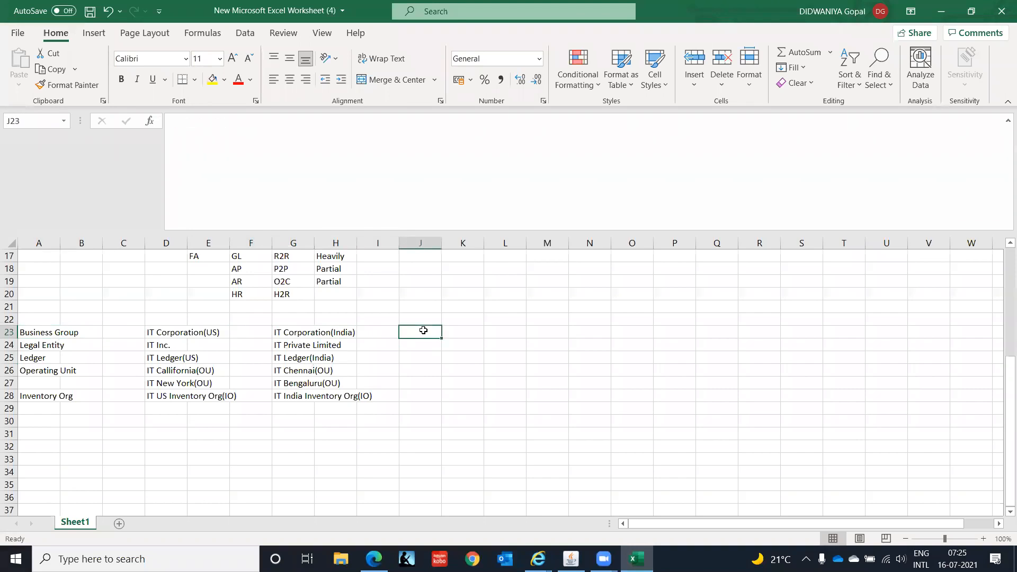
pyautogui.write('HRMS')
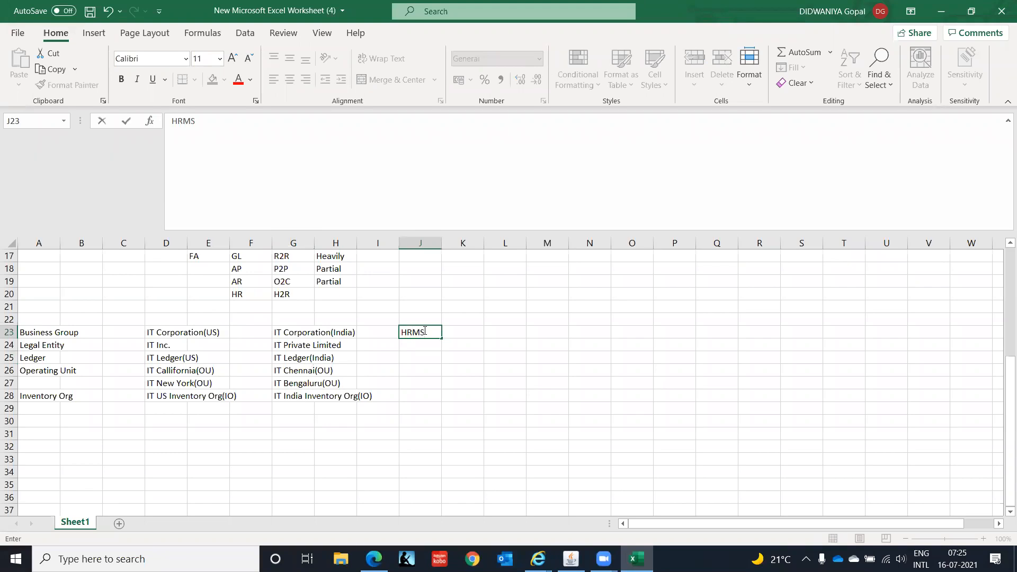
pyautogui.write(' Responsibility')
pyautogui.press('Return')
# Enter General Ledger Responsibility in J24, the legal entity row.
pyautogui.click(424, 331)
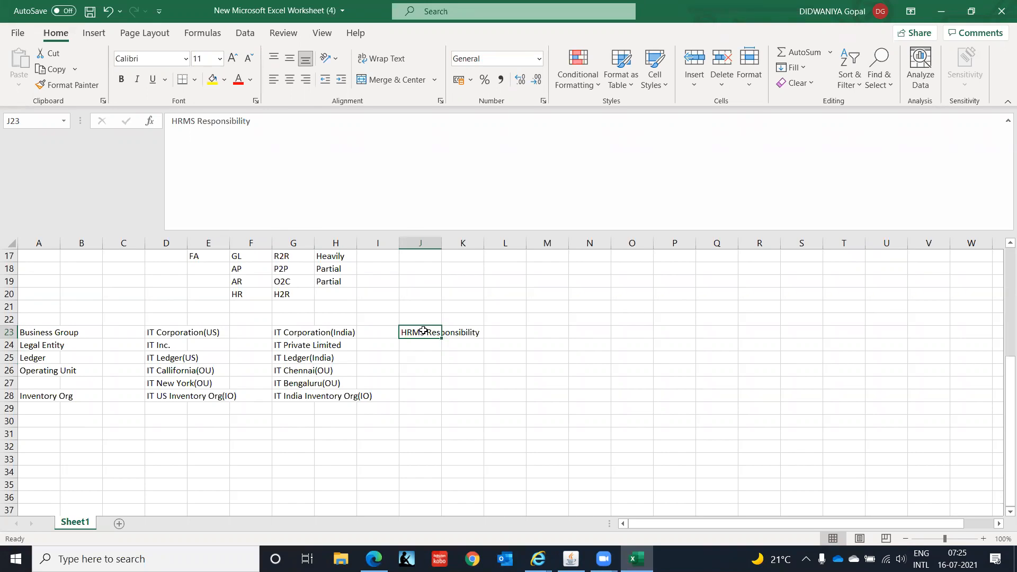
pyautogui.press('Return')
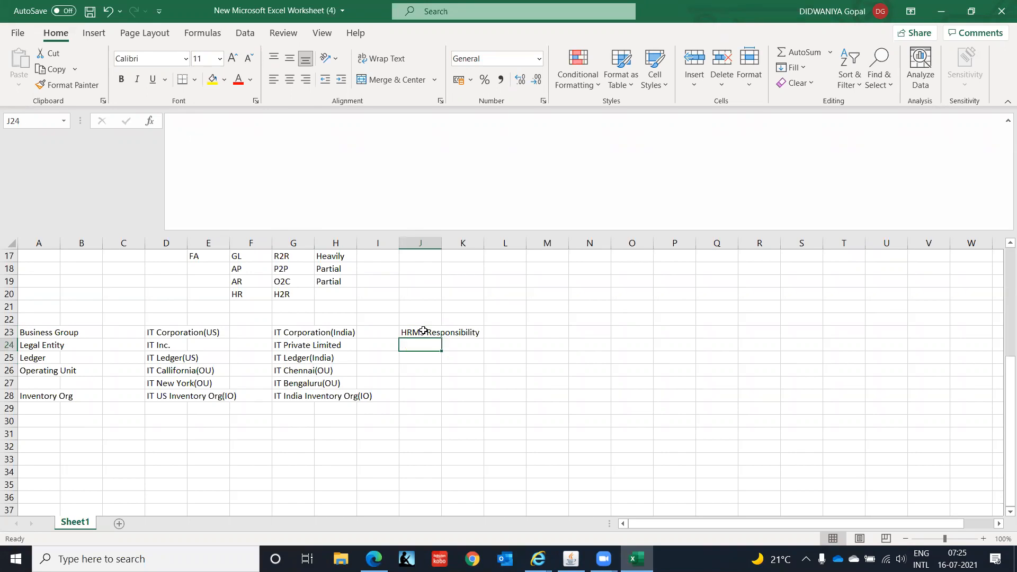
pyautogui.write('G')
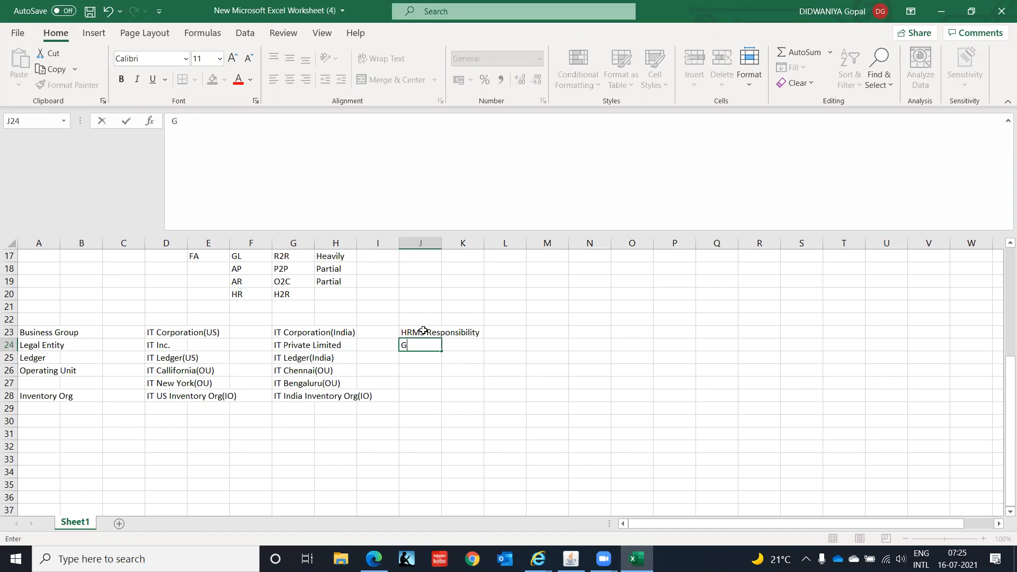
pyautogui.write('eneral Ledger Respons')
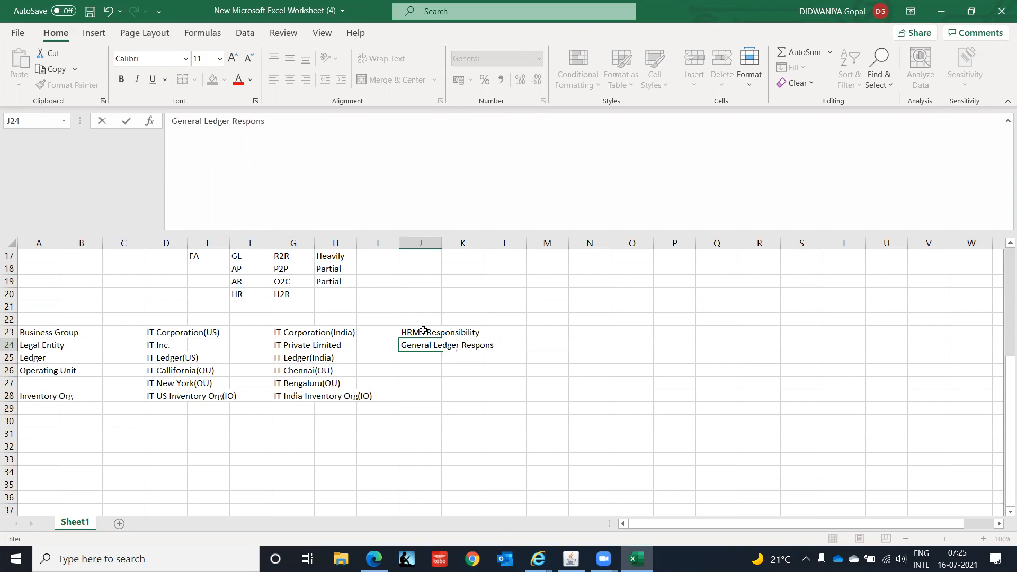
pyautogui.write('ibility')
pyautogui.press('Return')
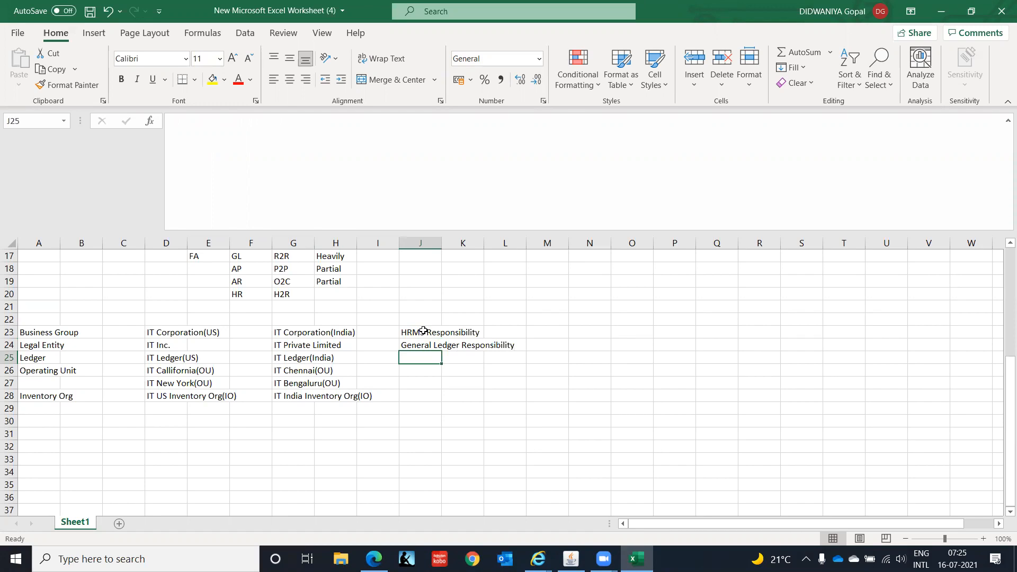
# Append /Legal Entity Configurator to the J24 entry so it reads General Ledger Responsibility/Legal Entity Configurator.
pyautogui.press('Up')
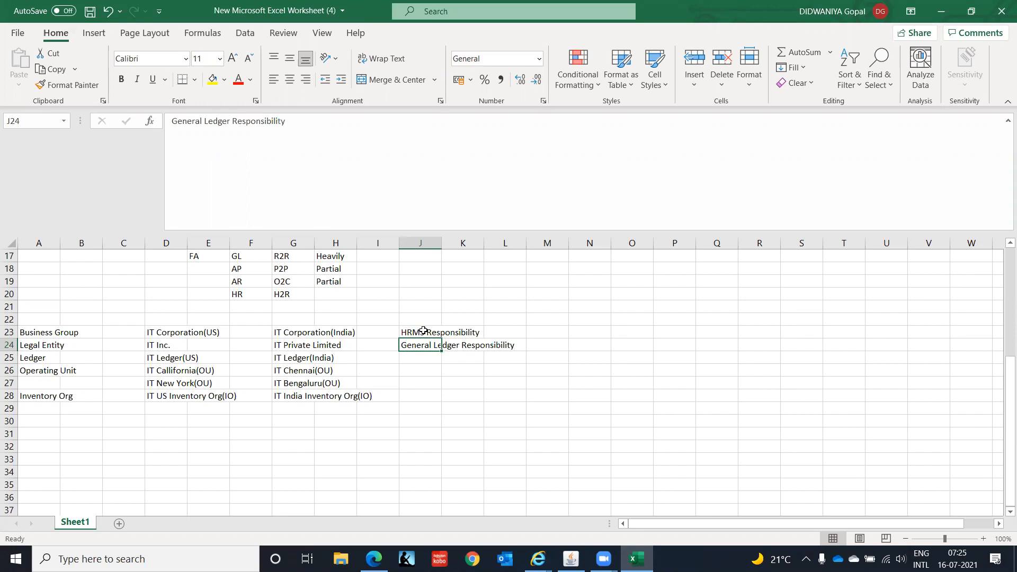
pyautogui.press('F2')
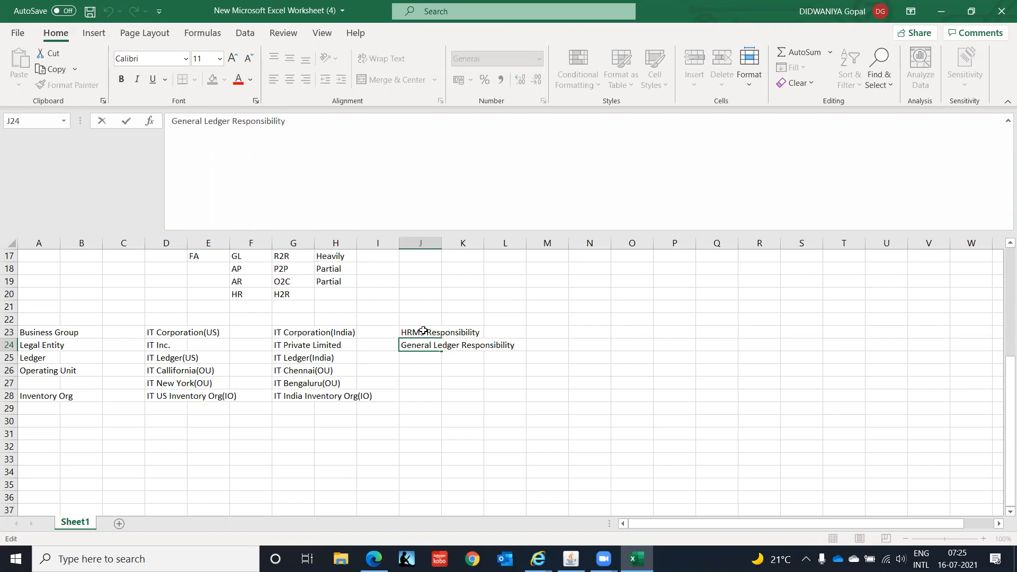
pyautogui.write('/Legal Entity COnf')
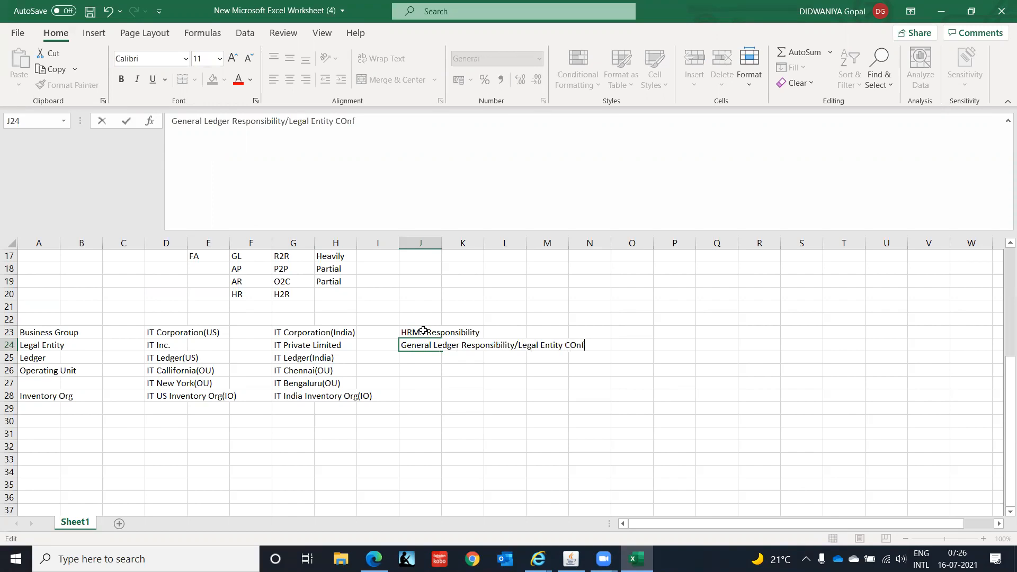
pyautogui.write('igurato')
pyautogui.write('r')
pyautogui.press('Return')
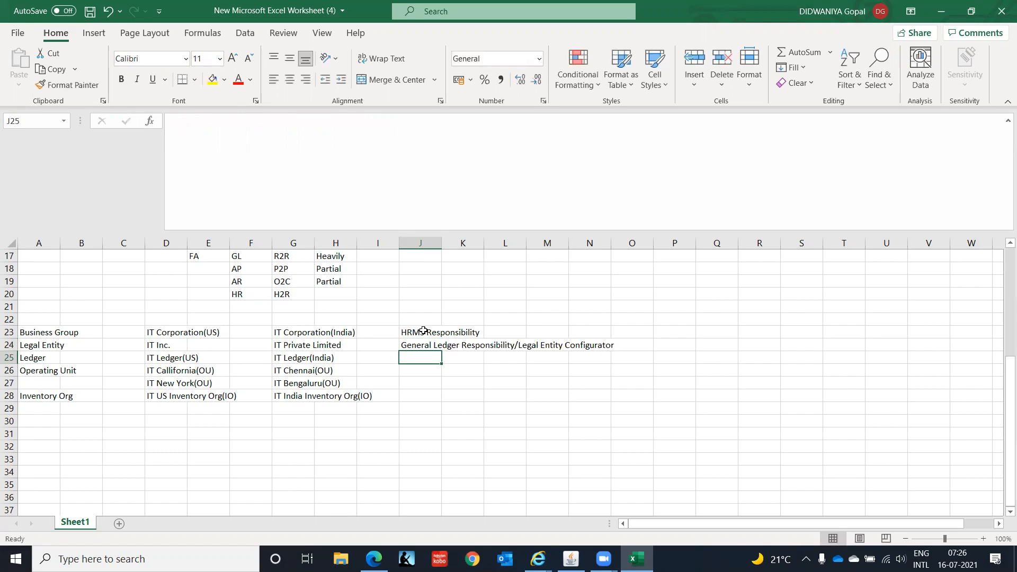
# Enter General Ledger Responsibility in J25, the ledger row.
pyautogui.write('General Ledger Responsibility/Legal Entity Configurator')
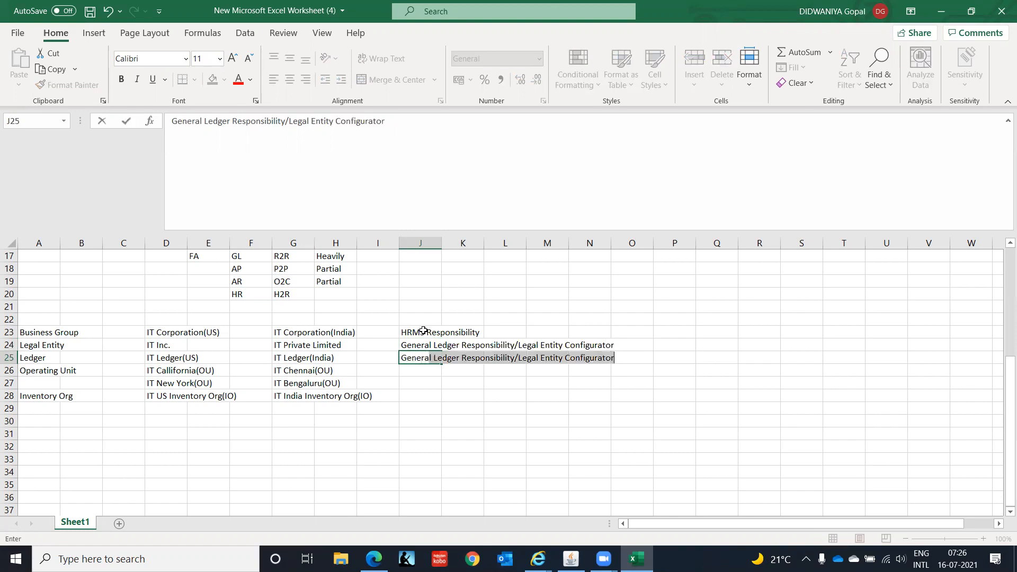
pyautogui.press('F2')
pyautogui.press('End')
pyautogui.press('BackSpace')
pyautogui.press('BackSpace')
pyautogui.press('BackSpace')
pyautogui.press('BackSpace')
pyautogui.press('BackSpace')
pyautogui.press('BackSpace')
pyautogui.press('BackSpace')
pyautogui.press('BackSpace')
pyautogui.press('BackSpace')
pyautogui.press('BackSpace')
pyautogui.press('BackSpace')
pyautogui.press('BackSpace')
pyautogui.press('BackSpace')
pyautogui.press('BackSpace')
pyautogui.press('BackSpace')
pyautogui.press('BackSpace')
pyautogui.press('BackSpace')
pyautogui.press('BackSpace')
pyautogui.press('BackSpace')
pyautogui.press('BackSpace')
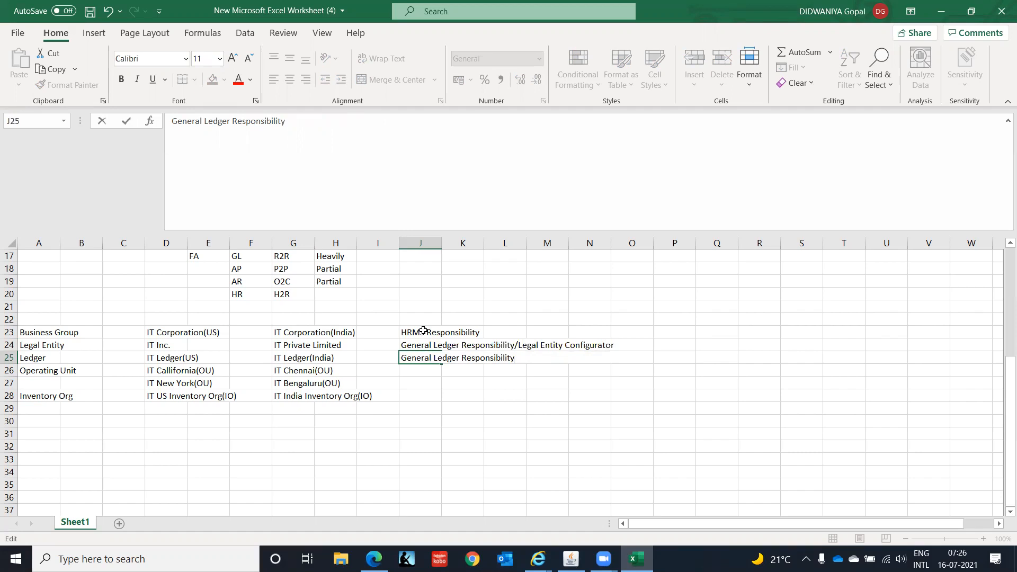
pyautogui.press('Return')
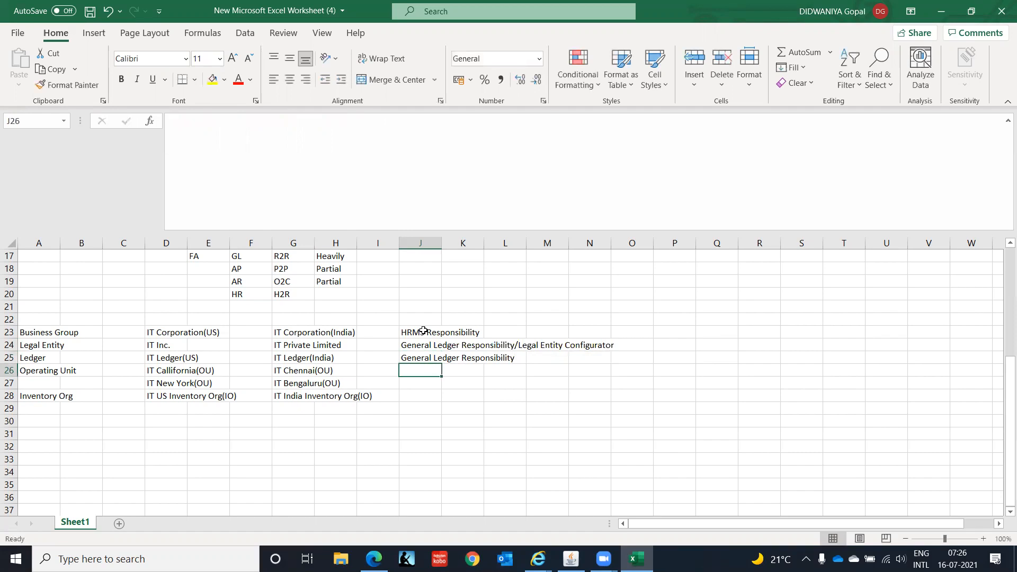
# Enter HRMS Responsibility/Inventory in J26, the operating unit row.
pyautogui.press('Down')
pyautogui.press('Up')
pyautogui.write('HRMS')
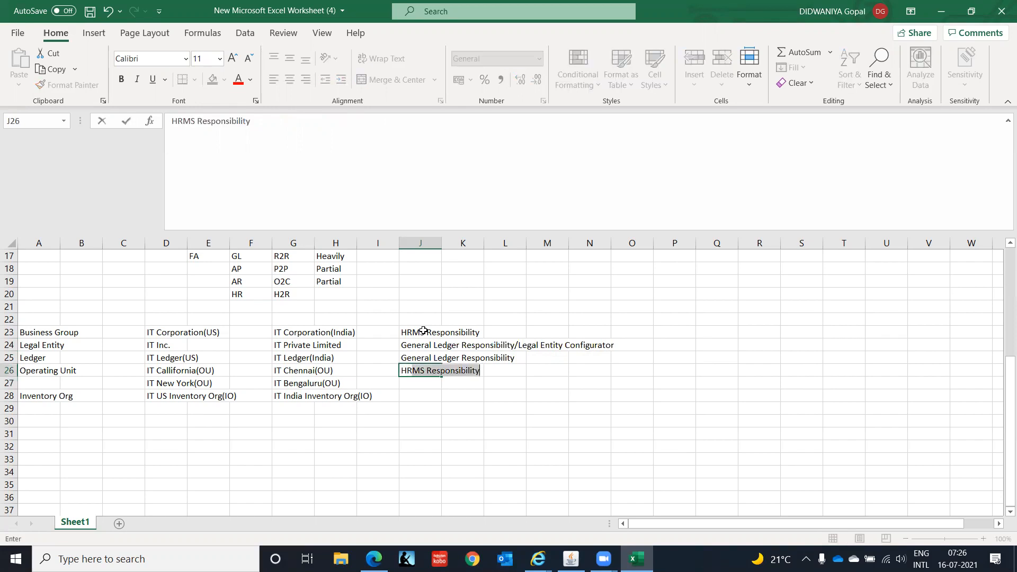
pyautogui.press('F2')
pyautogui.press('Right')
pyautogui.write('/Inventory')
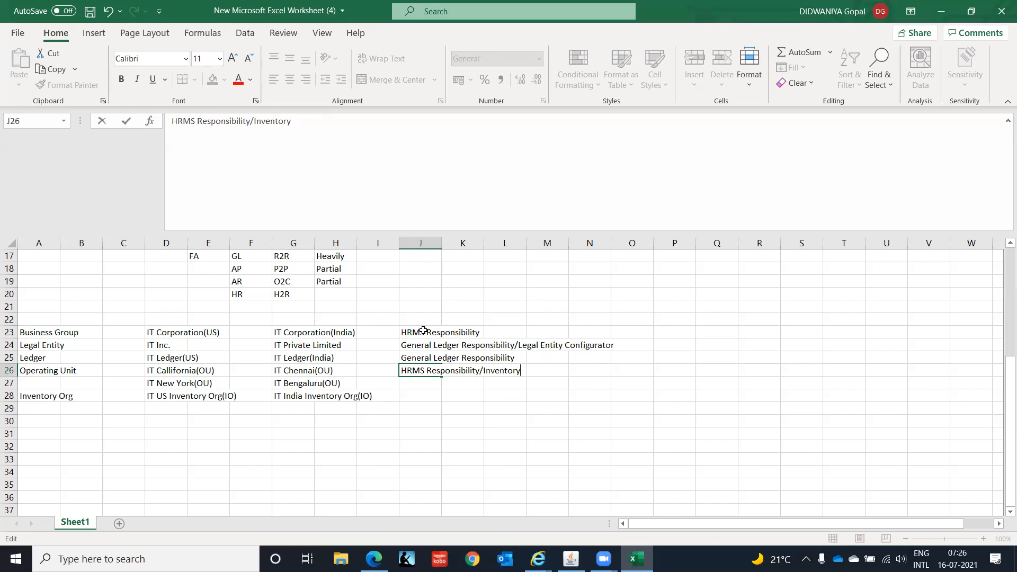
pyautogui.press('Return')
# Copy the HRMS Responsibility/Inventory entry into J28, the inventory org row.
pyautogui.press('Down')
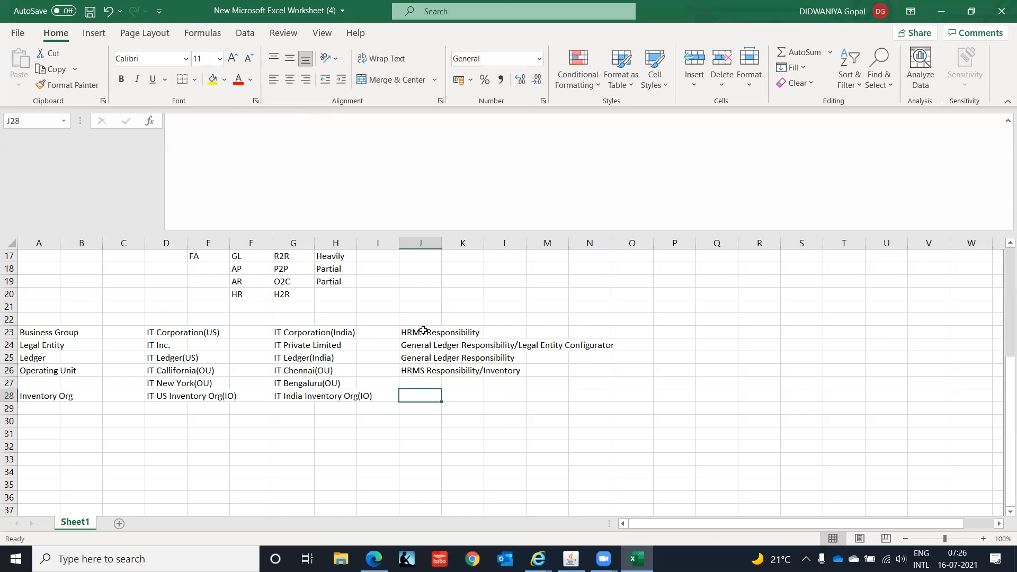
pyautogui.press('Up')
pyautogui.press('Up')
pyautogui.hotkey('ctrl', 'c')
pyautogui.press('Down')
pyautogui.press('Down')
pyautogui.press('Return')
# Review the responsibility entries in column J row by row, then switch back to Oracle Applications.
pyautogui.press('Up')
pyautogui.press('Up')
pyautogui.press('Up')
pyautogui.press('Up')
pyautogui.press('Up')
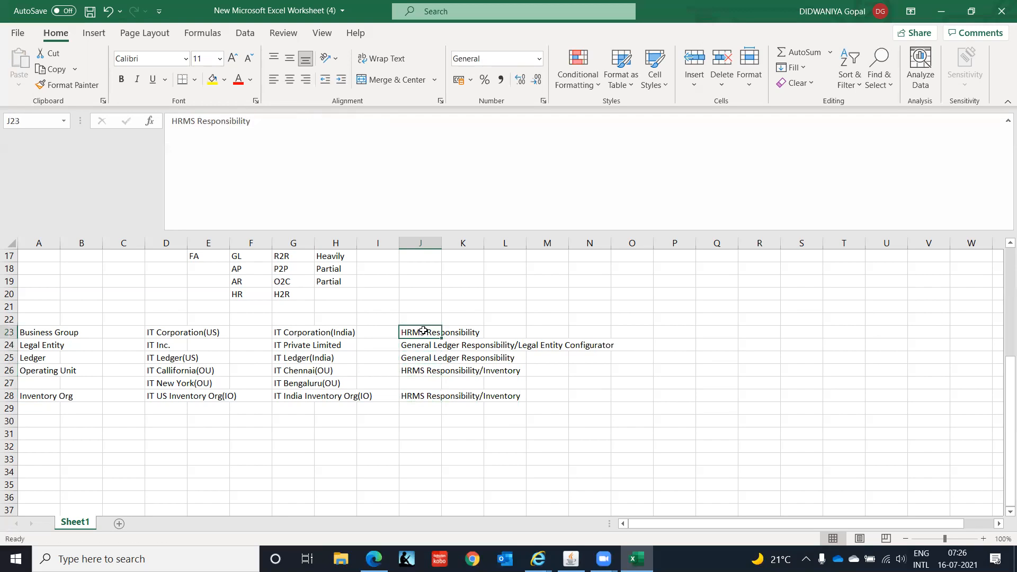
pyautogui.press('Down')
pyautogui.press('Down')
pyautogui.press('Down')
pyautogui.press('Down')
pyautogui.press('Down')
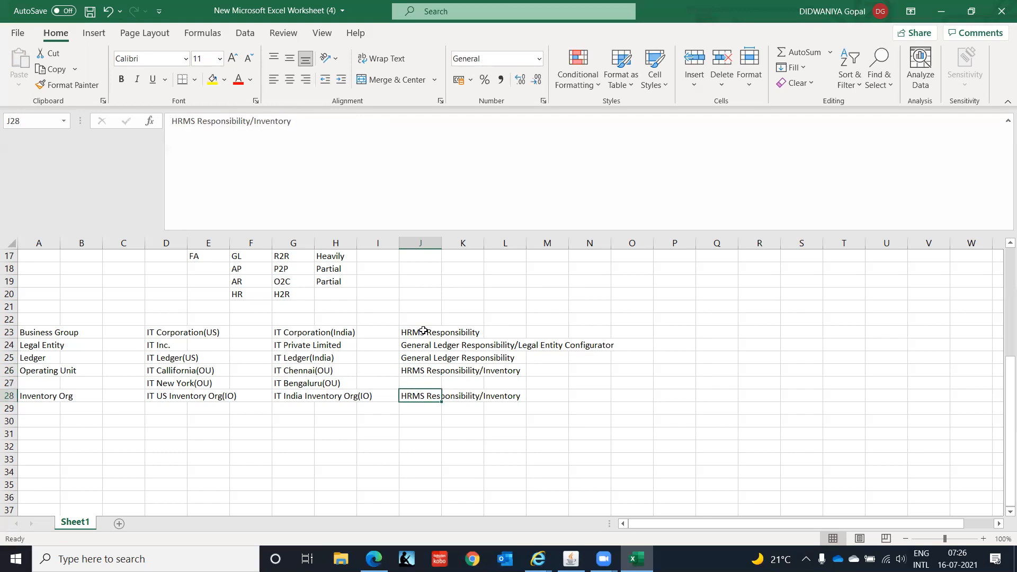
pyautogui.press('Up')
pyautogui.press('Up')
pyautogui.press('Up')
pyautogui.press('Up')
pyautogui.press('Up')
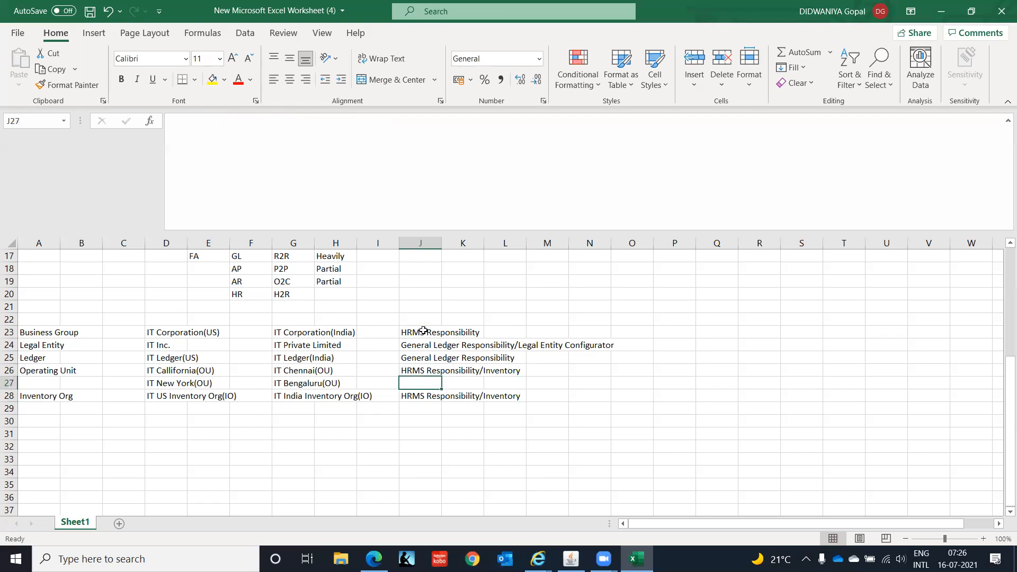
pyautogui.press('Down')
pyautogui.press('Down')
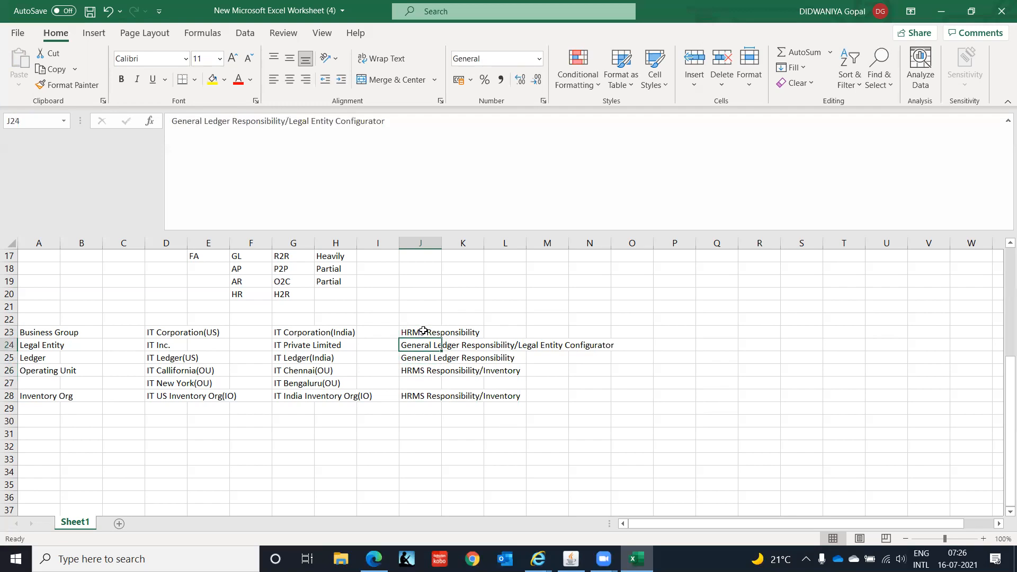
pyautogui.press('Down')
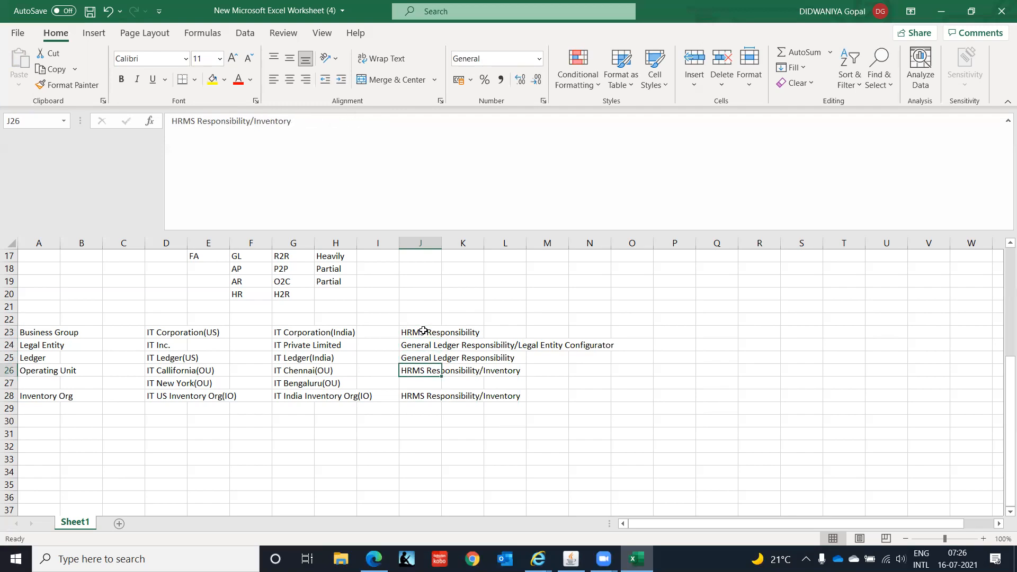
pyautogui.press('Down')
pyautogui.press('Down')
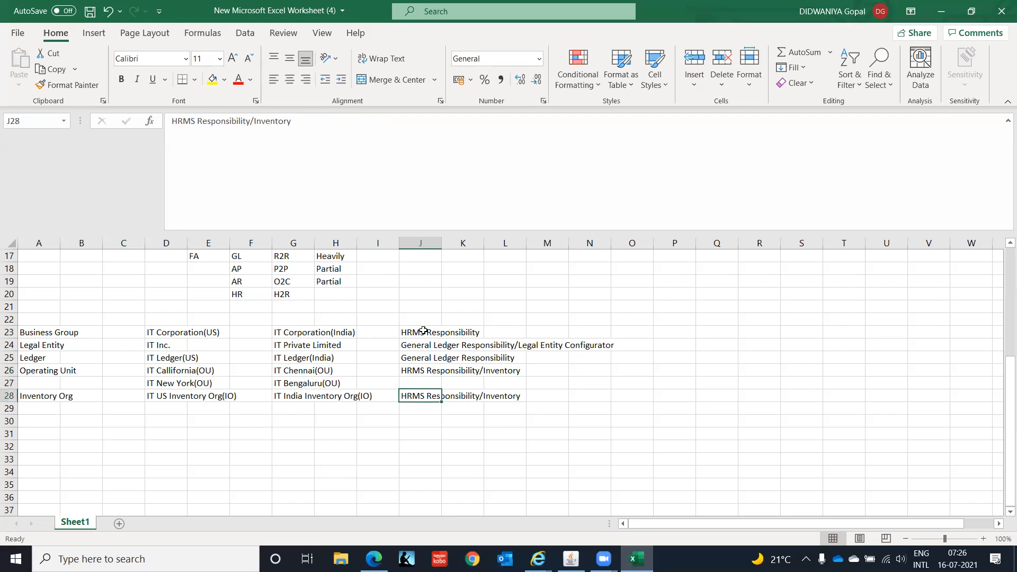
pyautogui.press('Down')
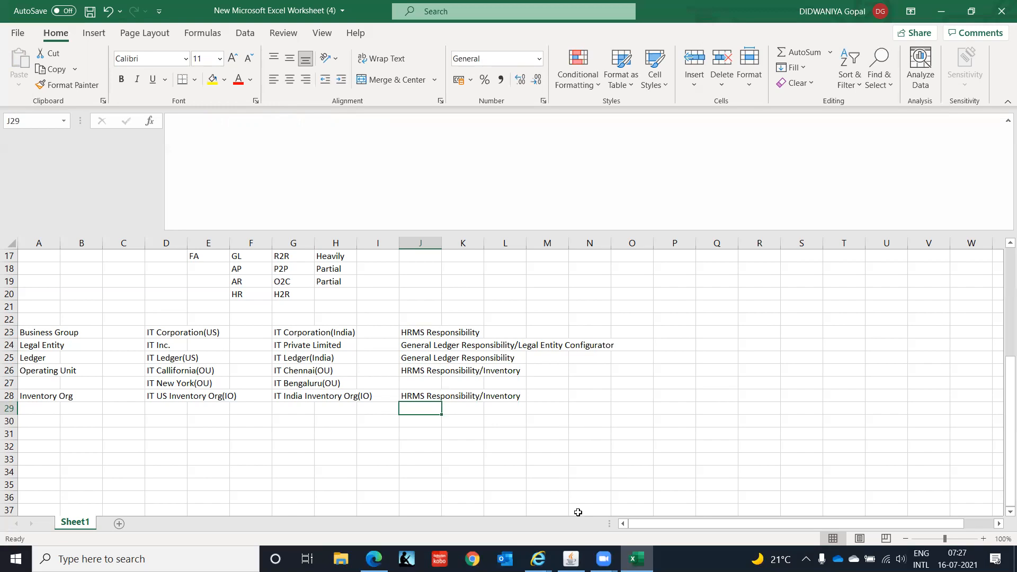
pyautogui.click(571, 559)
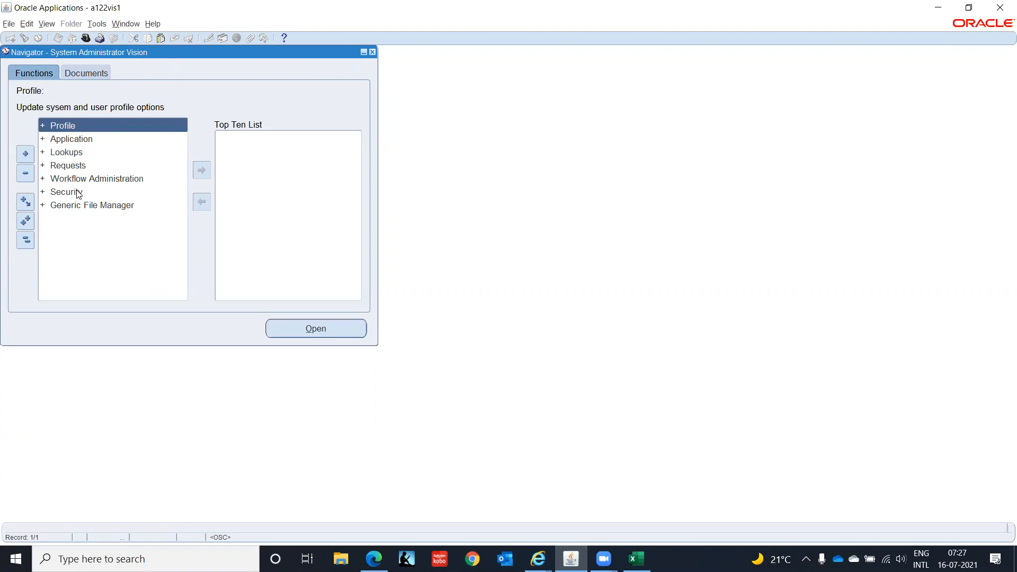
# Open the Responsibilities definition form from the Security functions.
pyautogui.click(58, 195)
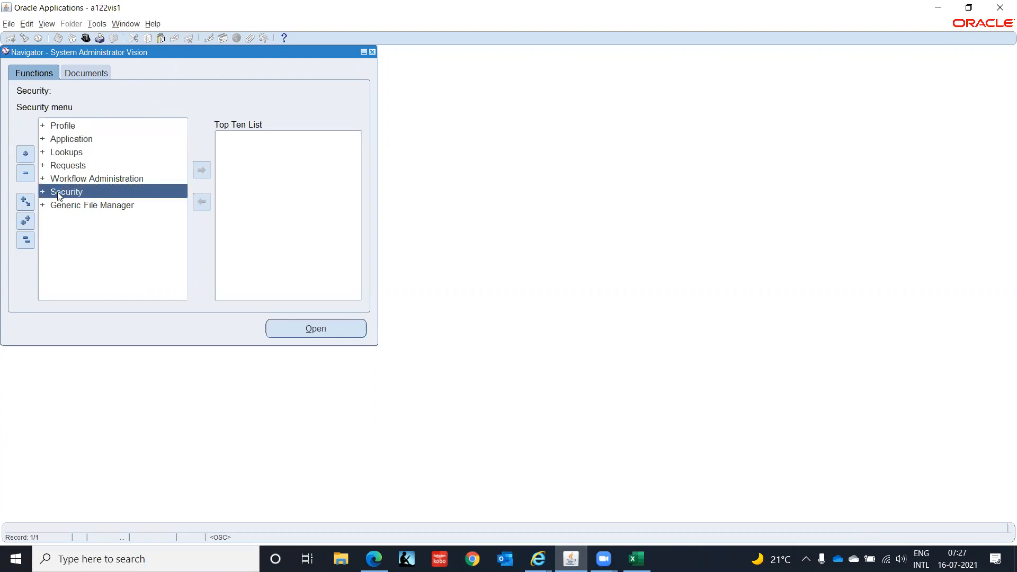
pyautogui.doubleClick(59, 195)
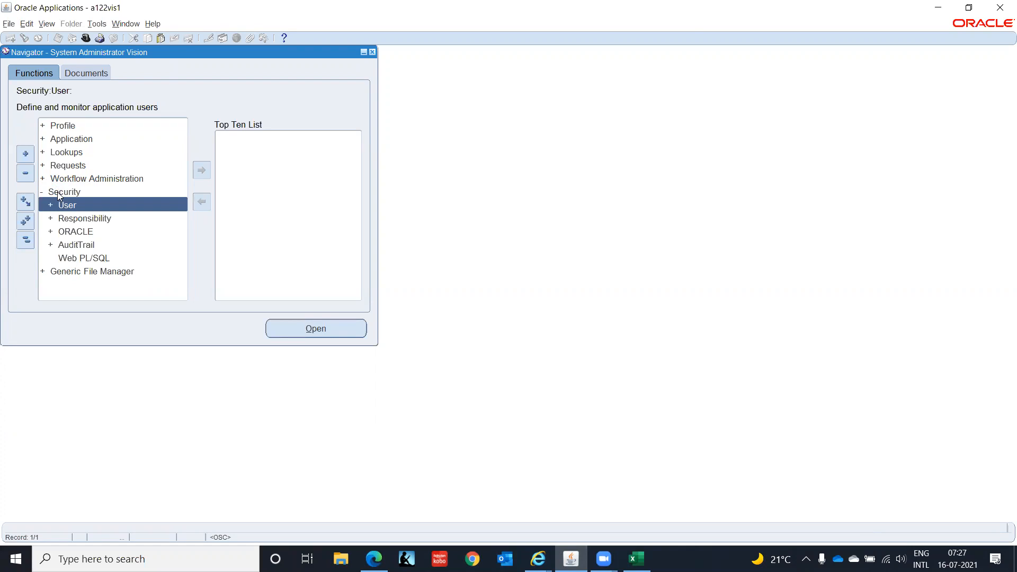
pyautogui.press('Down')
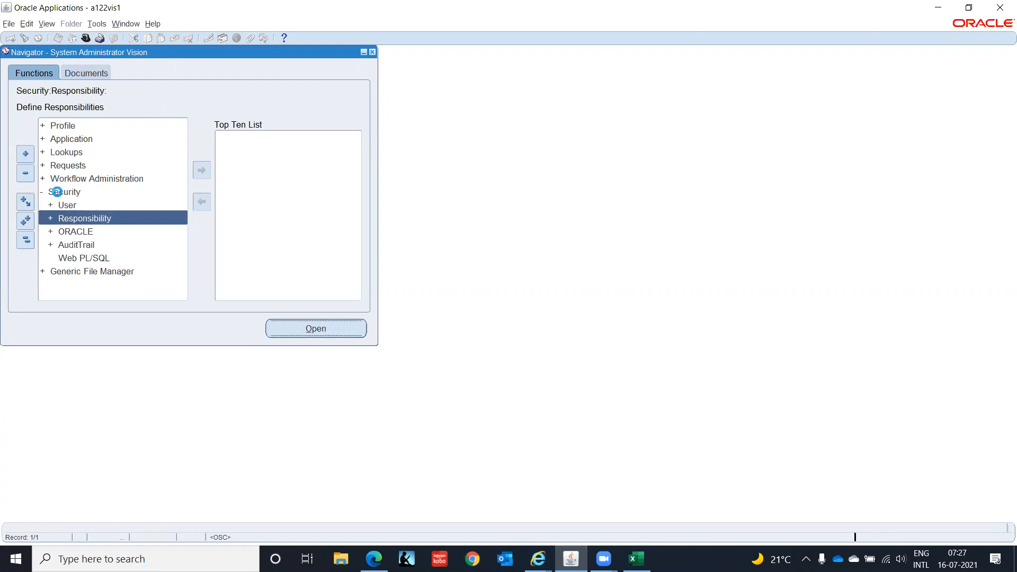
pyautogui.press('Return')
pyautogui.press('Return')
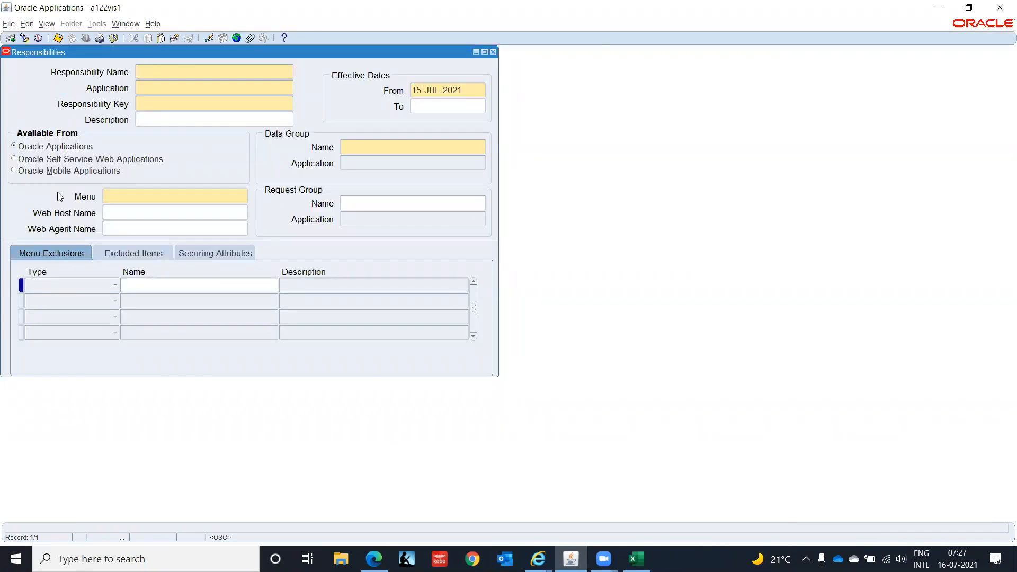
# Open the Oracle 09112020 workbook from the IVAS - Oracle folder.
pyautogui.click(341, 559)
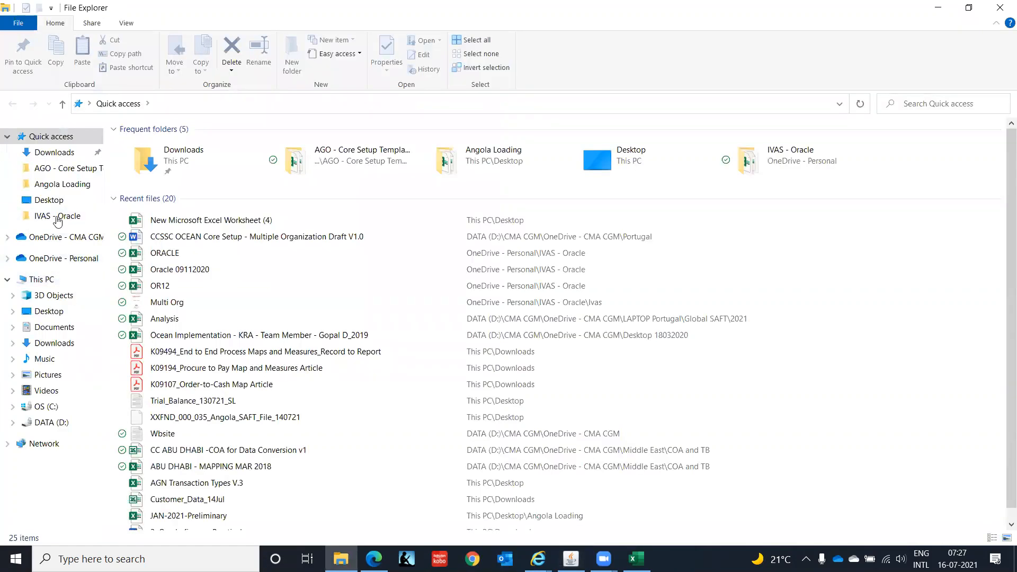
pyautogui.click(57, 217)
pyautogui.doubleClick(178, 141)
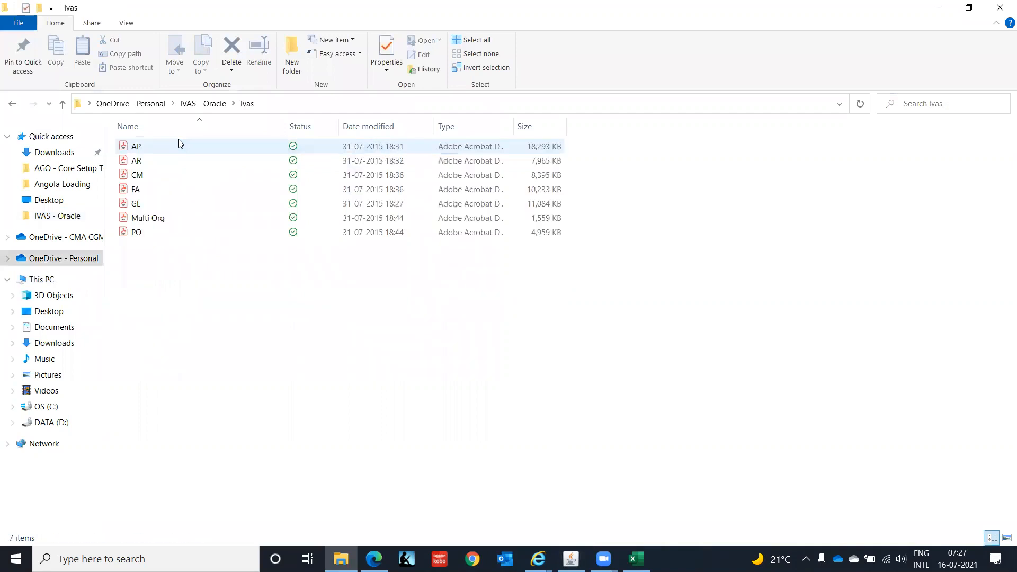
pyautogui.click(204, 105)
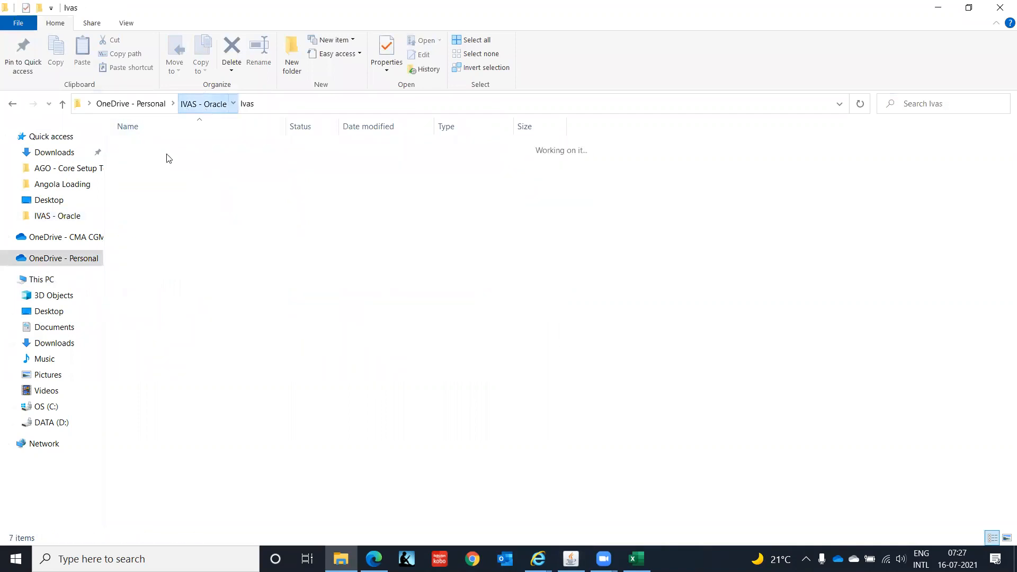
pyautogui.click(165, 305)
pyautogui.click(165, 304)
pyautogui.click(184, 319)
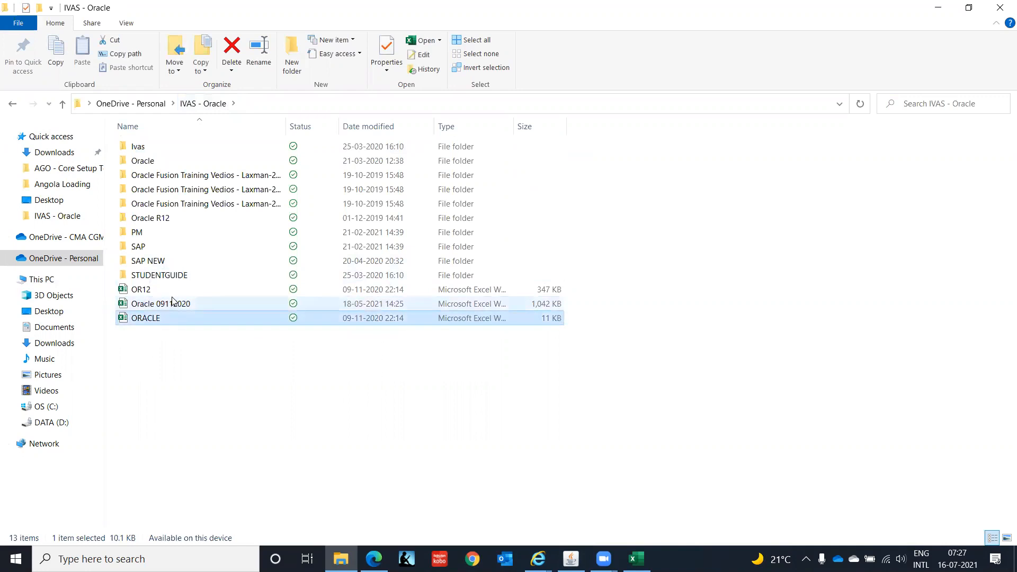
pyautogui.click(174, 300)
pyautogui.hotkey('alt', 'Tab')
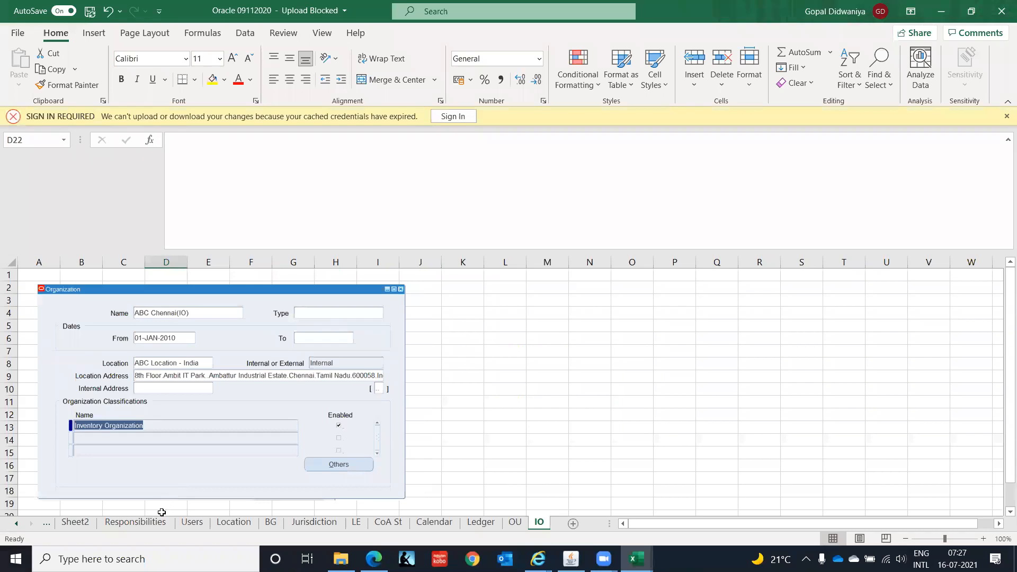
# Browse the Responsibilities sheet's reference screenshots down to the General Ledger responsibility.
pyautogui.click(136, 522)
pyautogui.click(657, 354)
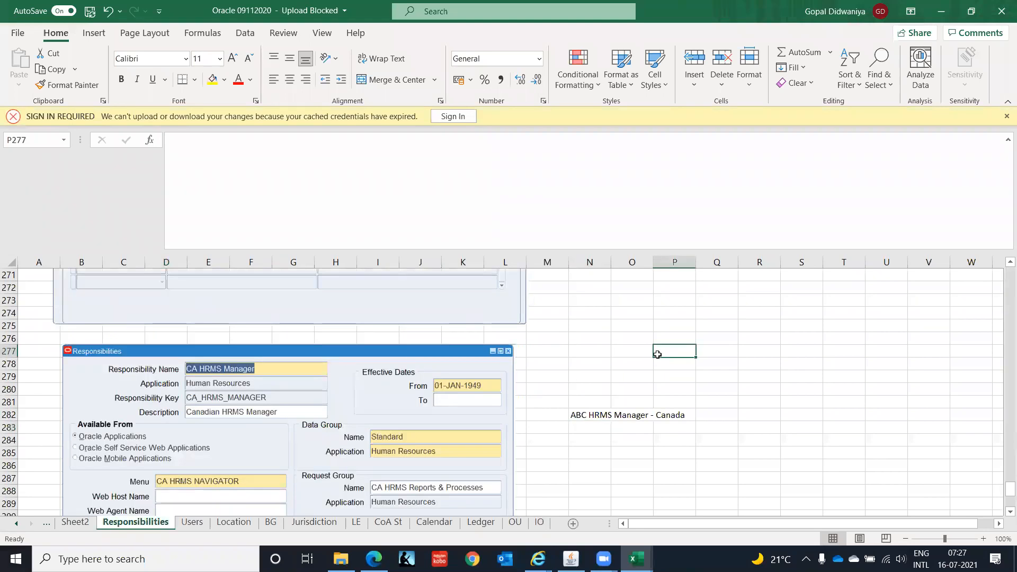
pyautogui.hotkey('ctrl', 'Home')
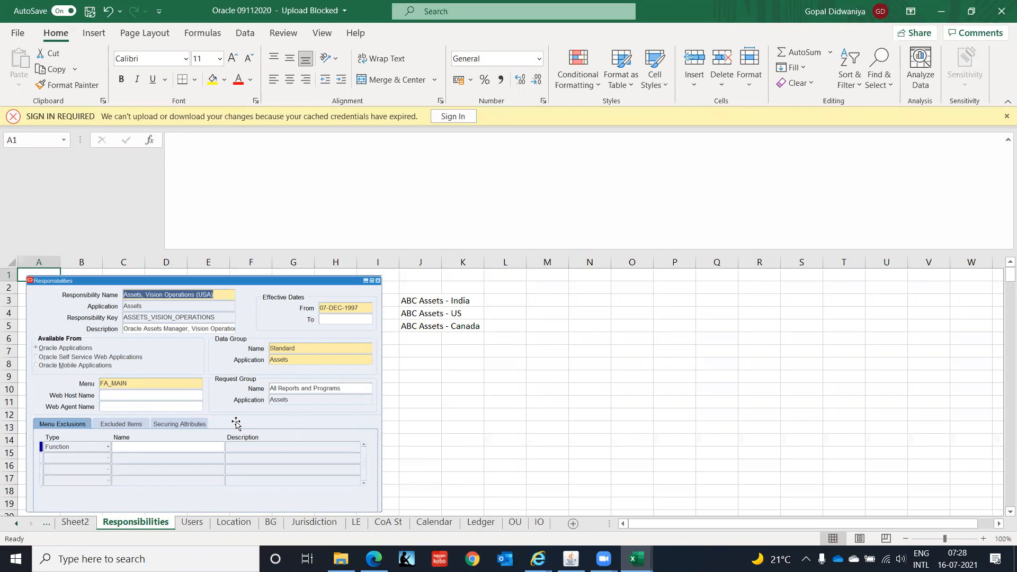
pyautogui.click(604, 415)
pyautogui.press('Down')
pyautogui.press('Down')
pyautogui.press('Down')
pyautogui.press('Down')
pyautogui.press('Down')
pyautogui.press('Down')
pyautogui.press('Down')
pyautogui.press('Down')
pyautogui.press('Down')
pyautogui.press('Down')
pyautogui.press('Down')
pyautogui.press('Down')
pyautogui.press('Down')
pyautogui.press('Down')
pyautogui.press('Down')
pyautogui.press('Down')
pyautogui.press('Down')
pyautogui.press('Down')
pyautogui.press('Down')
pyautogui.press('Down')
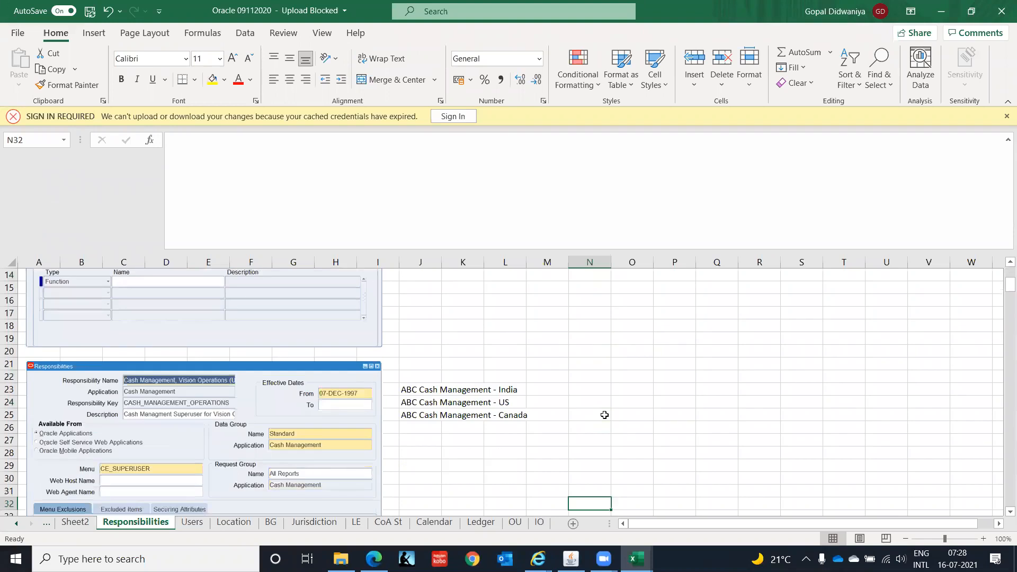
pyautogui.press('Down')
pyautogui.press('Down')
pyautogui.press('Down')
pyautogui.press('Down')
pyautogui.press('Down')
pyautogui.press('Down')
pyautogui.press('Down')
pyautogui.press('Down')
pyautogui.press('Down')
pyautogui.press('Down')
pyautogui.press('Down')
pyautogui.press('Down')
pyautogui.press('Down')
pyautogui.press('Down')
pyautogui.press('Down')
pyautogui.press('Down')
pyautogui.press('Down')
pyautogui.press('Down')
pyautogui.press('Down')
pyautogui.press('Down')
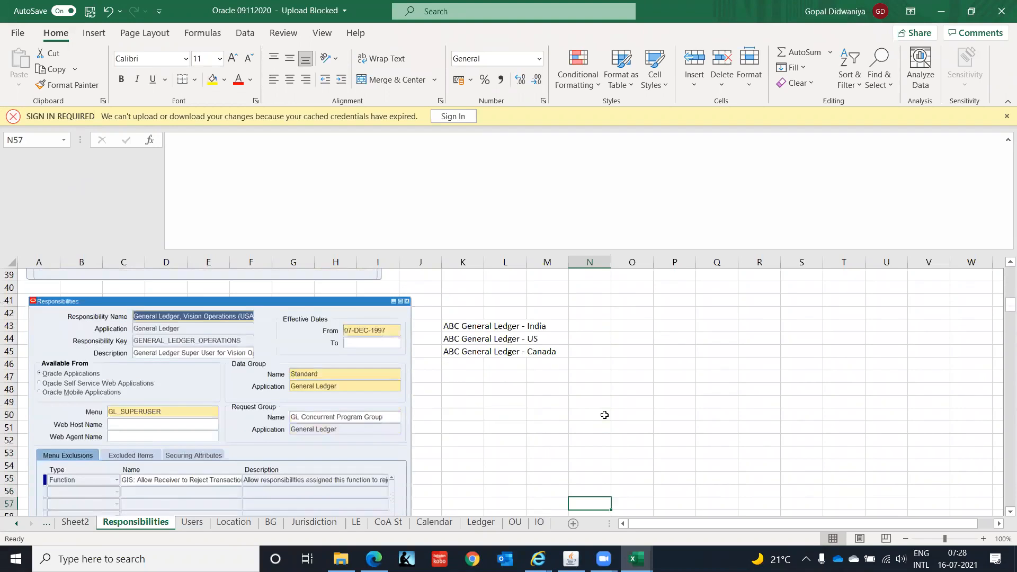
pyautogui.press('Down')
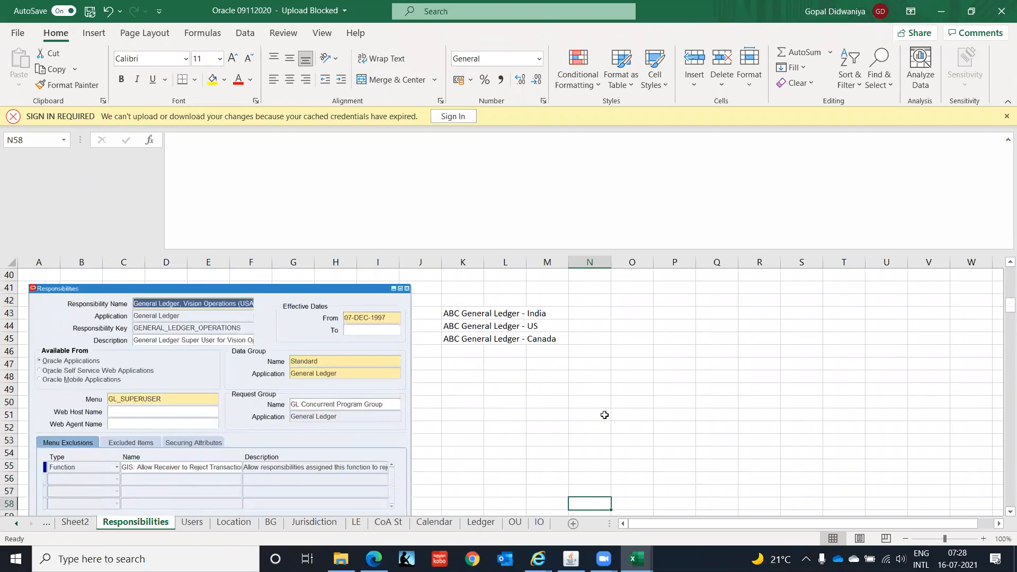
pyautogui.click(501, 392)
pyautogui.press('Down')
pyautogui.press('Down')
pyautogui.press('Down')
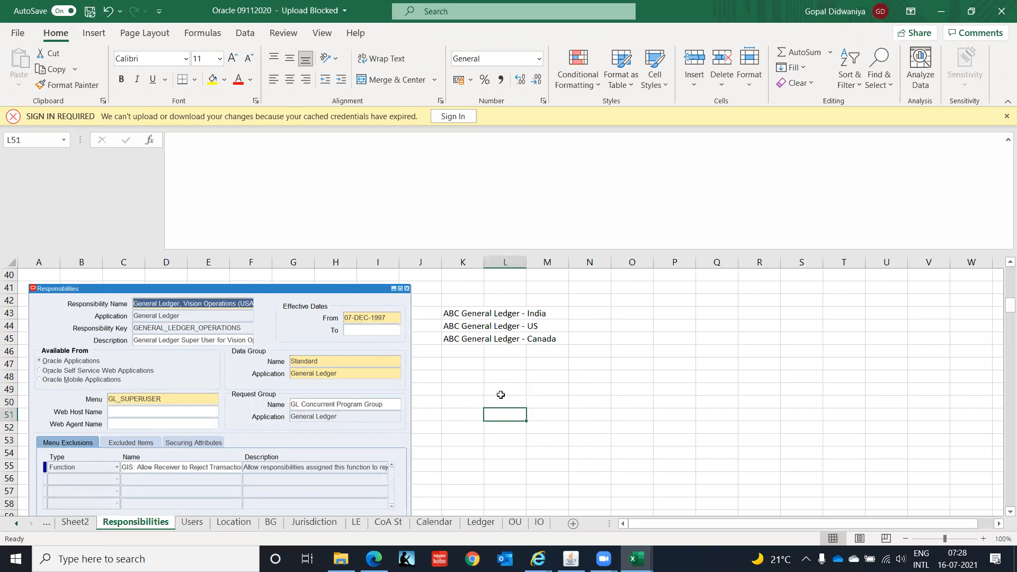
pyautogui.press('Down')
pyautogui.press('Down')
pyautogui.press('Down')
pyautogui.press('Down')
pyautogui.press('Down')
pyautogui.press('Down')
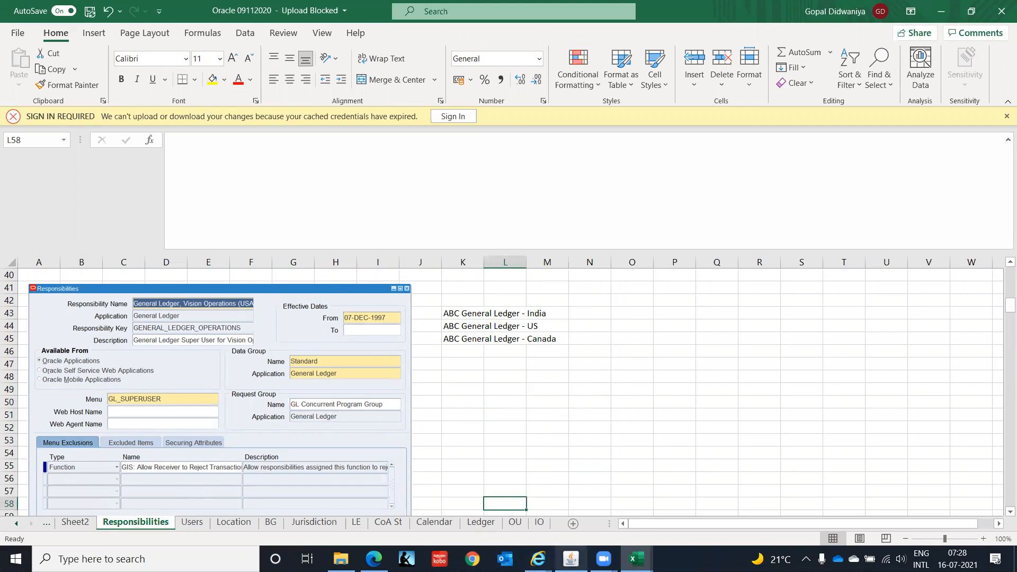
# Enter IT GENERAL LEDGER (IN) as the new responsibility name.
pyautogui.click(571, 559)
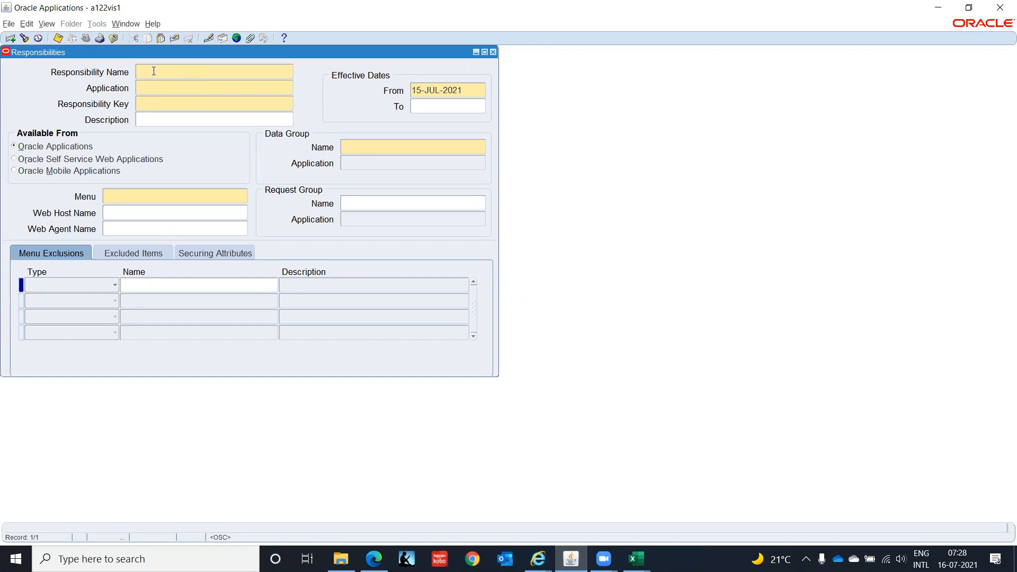
pyautogui.write('IT GENE')
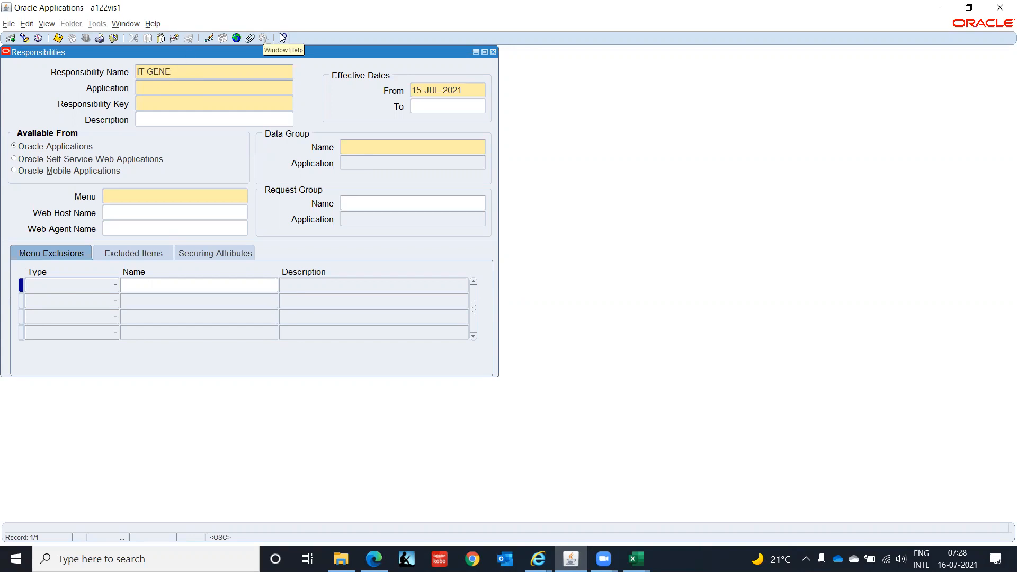
pyautogui.write('RAL LED')
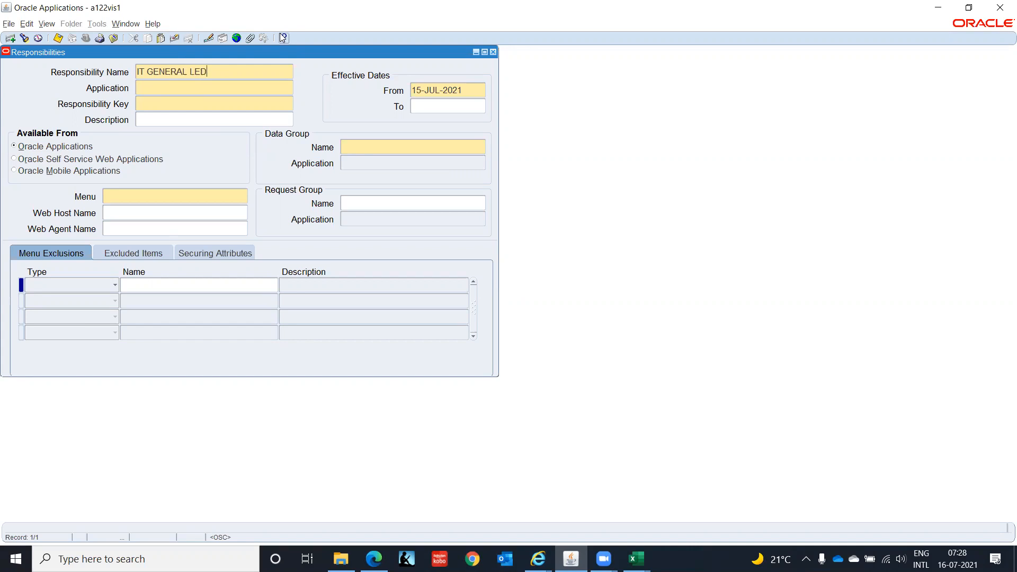
pyautogui.write('GER (IN)')
# Replace the responsibility name with GL Super User, IT India.
pyautogui.moveTo(249, 75); pyautogui.dragTo(9, 93)
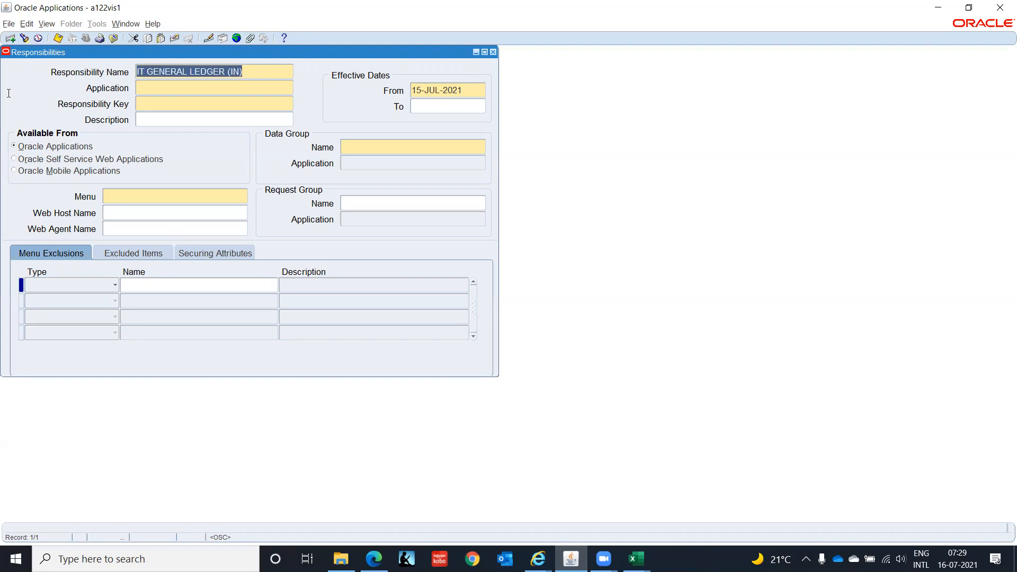
pyautogui.write('GL SUper')
pyautogui.press('BackSpace')
pyautogui.press('BackSpace')
pyautogui.press('BackSpace')
pyautogui.press('BackSpace')
pyautogui.write('uper User')
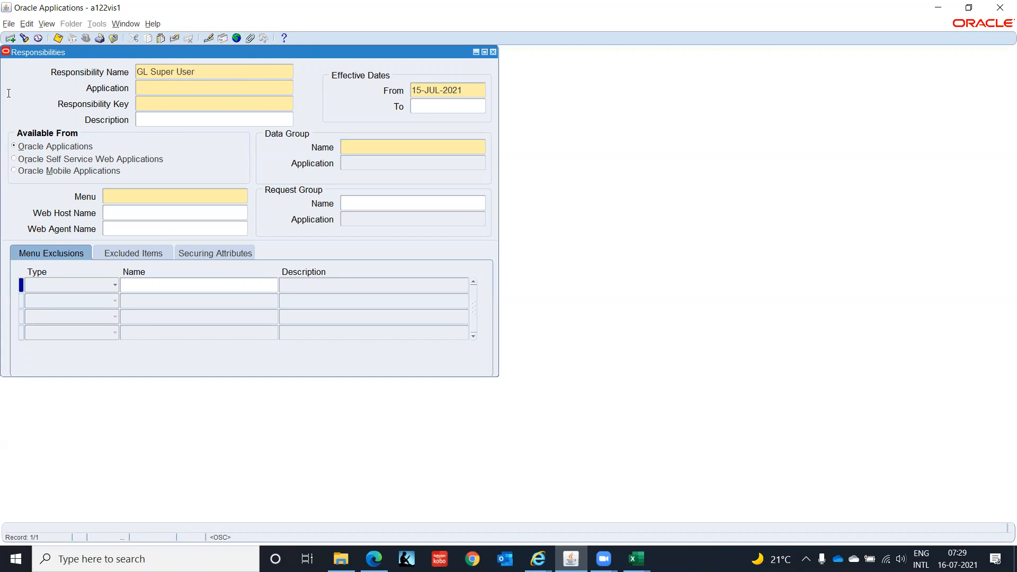
pyautogui.write(', IT India')
pyautogui.press('Tab')
# Set the application to General Ledger and the responsibility key to GL_SUPERUSER_IT_INDIA.
pyautogui.write('Gene')
pyautogui.press('Tab')
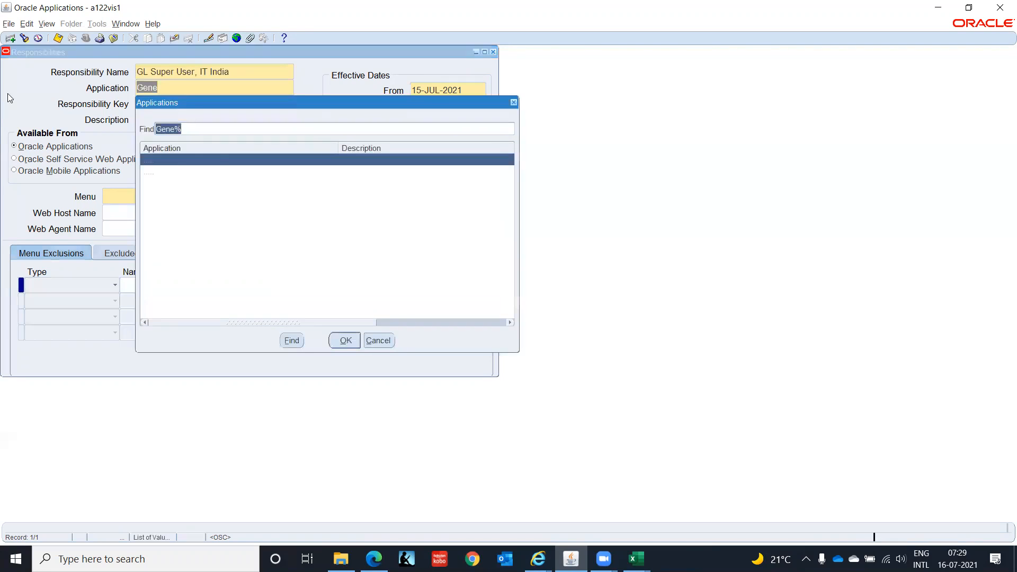
pyautogui.press('Down')
pyautogui.press('Return')
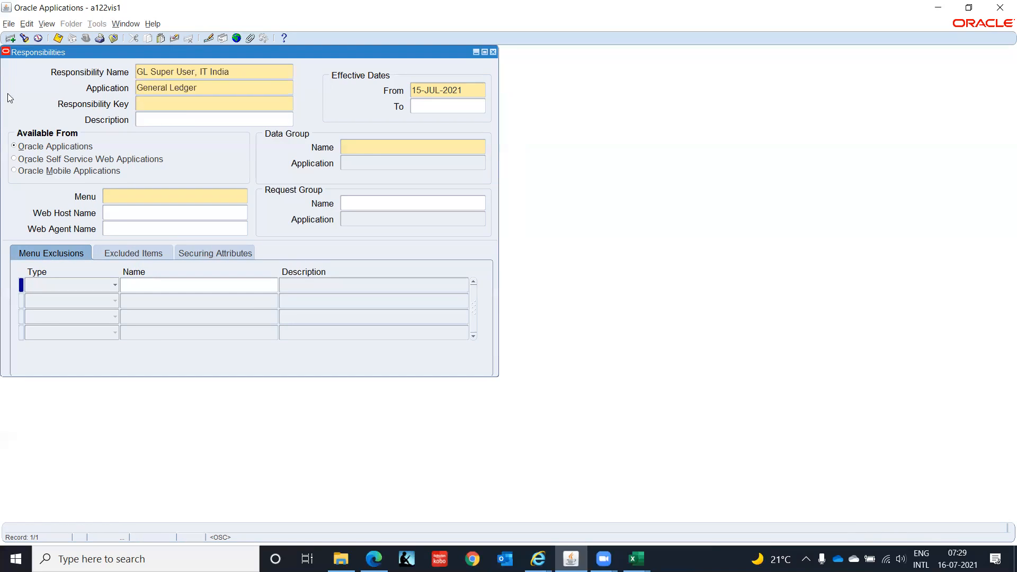
pyautogui.write('GL_SUPERUSER_IT_INDIA')
pyautogui.press('Tab')
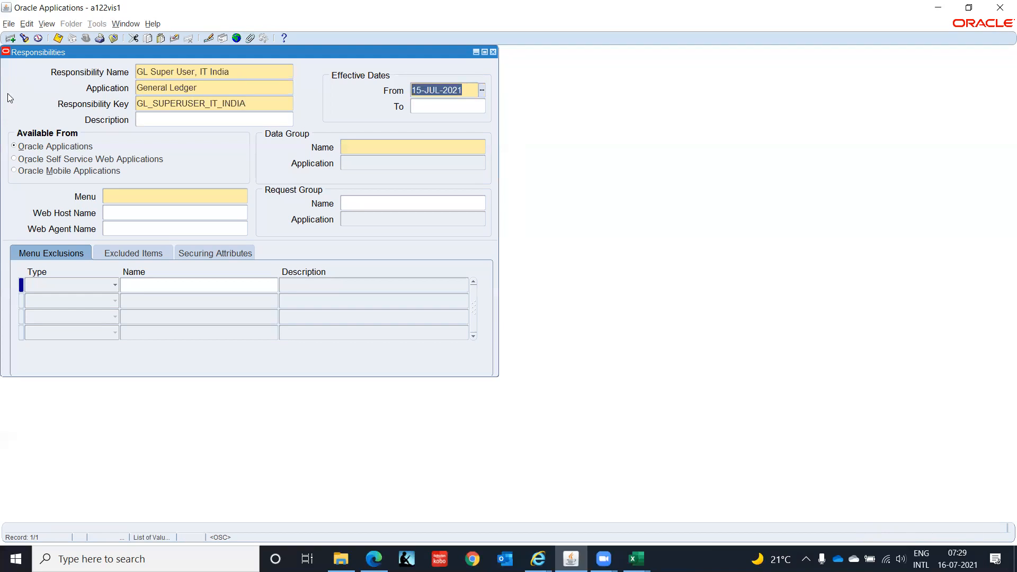
# Set the effective from date to 01-JAN-2000.
pyautogui.write('0')
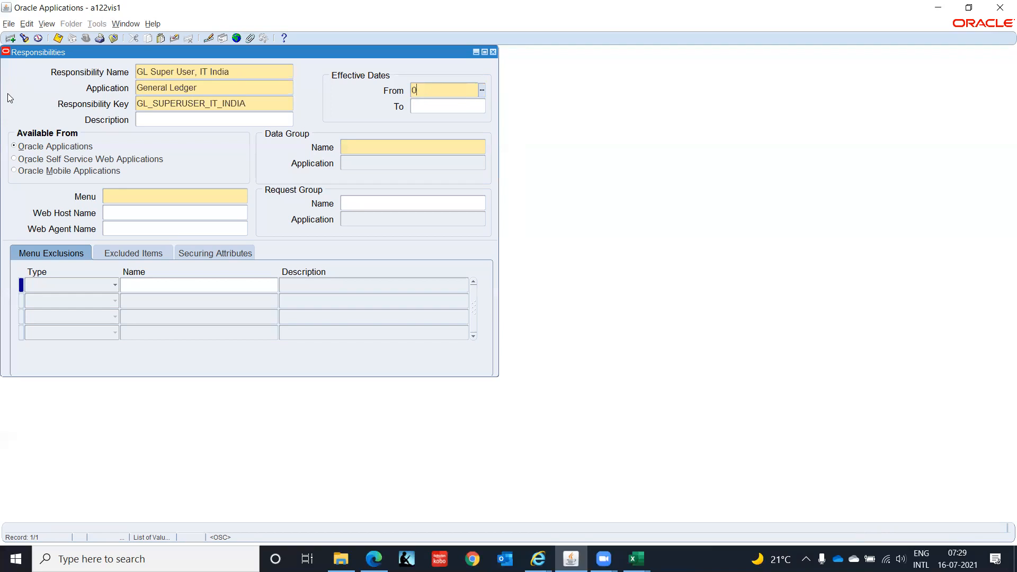
pyautogui.write('1-JAN-2000')
pyautogui.press('Tab')
# Set the data group to Standard with application General Ledger.
pyautogui.click(357, 145)
pyautogui.hotkey('alt', 'Tab')
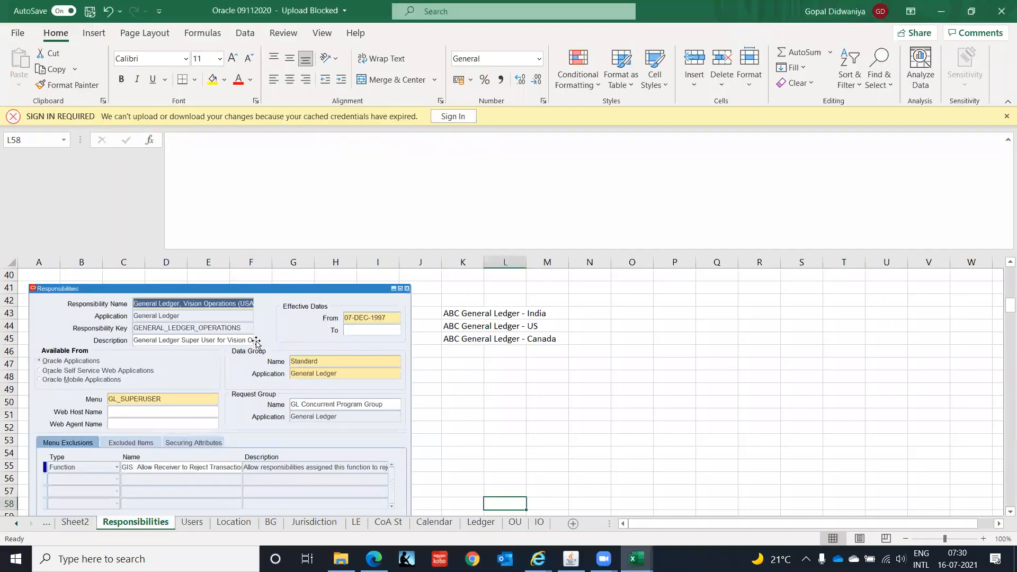
pyautogui.hotkey('alt', 'Tab')
pyautogui.write('Stand')
pyautogui.press('Tab')
pyautogui.write('Gene')
pyautogui.press('Tab')
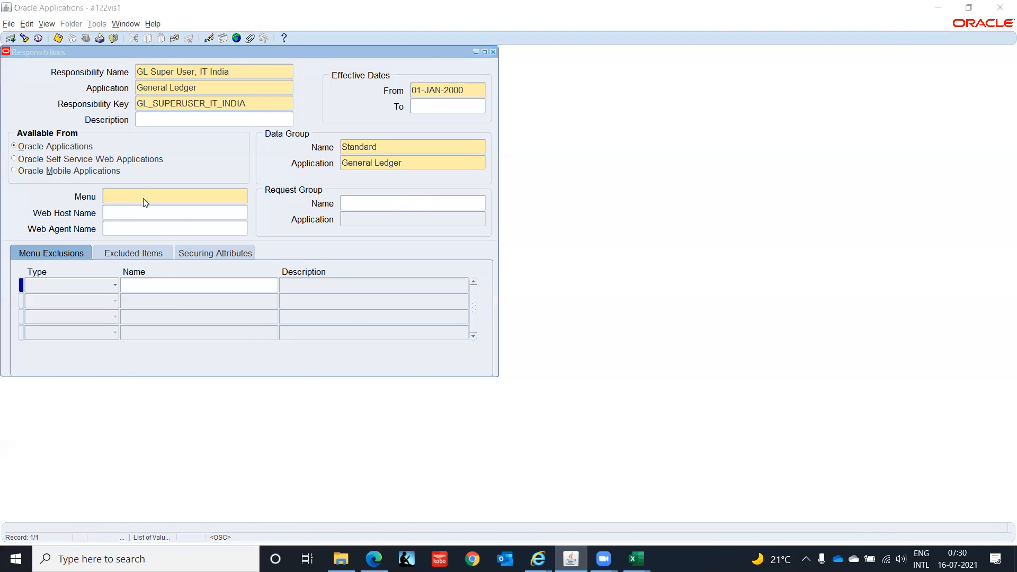
# Set the responsibility menu to GL_SUPERUSER.
pyautogui.hotkey('alt', 'Tab')
pyautogui.hotkey('alt', 'Tab')
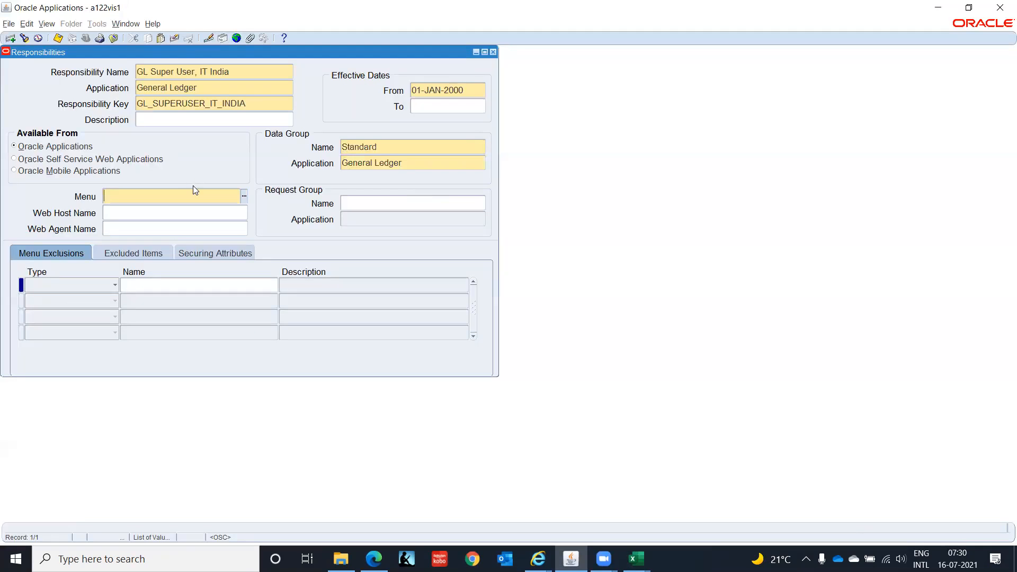
pyautogui.write('GL_SUPERUSER')
pyautogui.press('Tab')
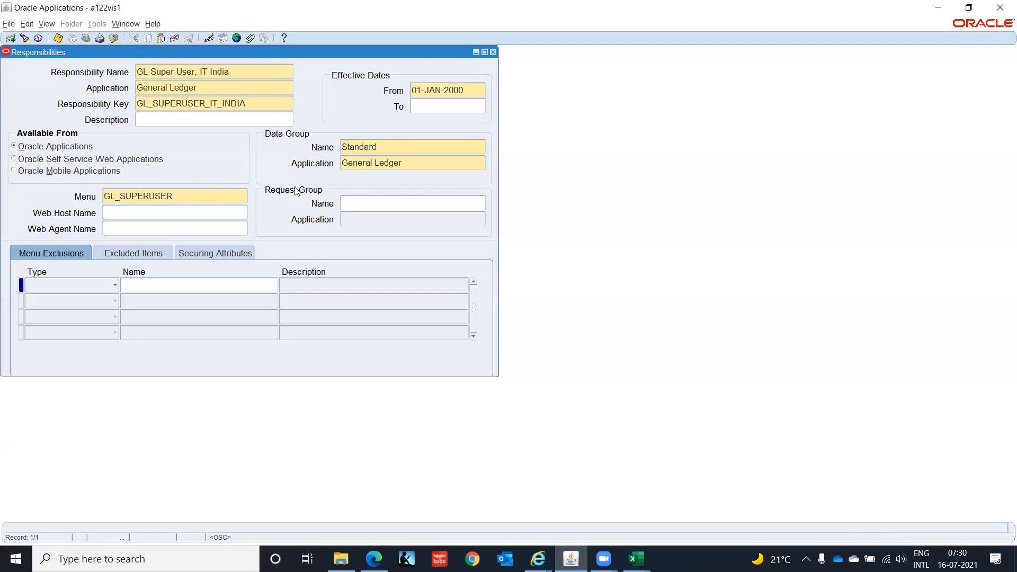
# Save the responsibility with request group GL Concurrent Program Group and open a new blank record.
pyautogui.hotkey('alt', 'Tab')
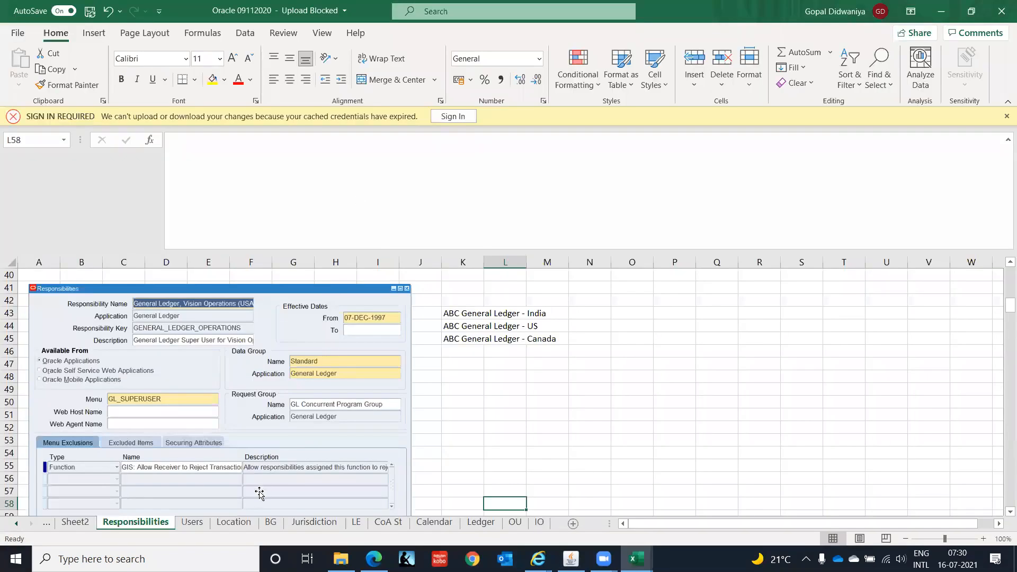
pyautogui.hotkey('alt', 'Tab')
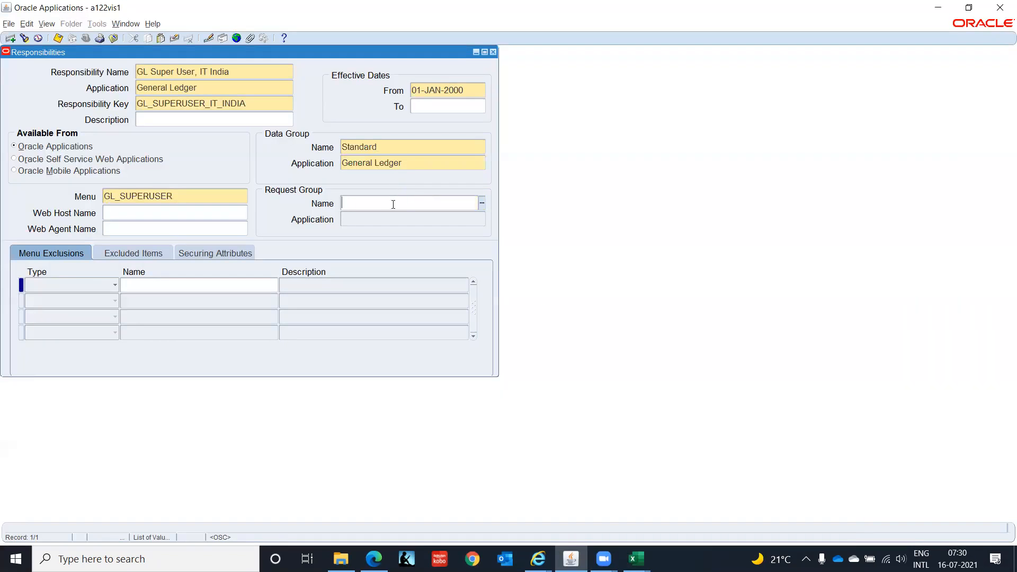
pyautogui.write('GL COncu')
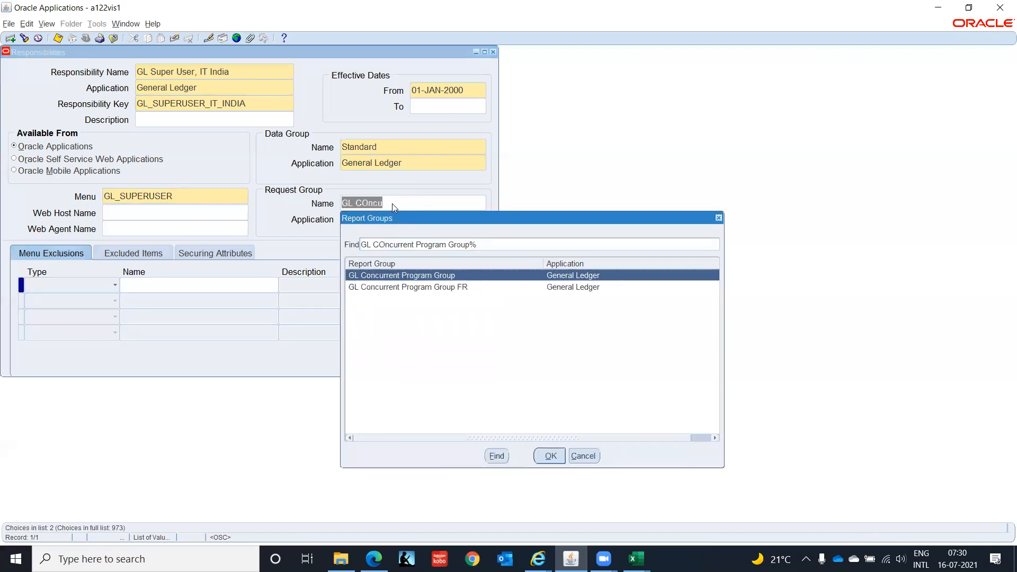
pyautogui.press('Return')
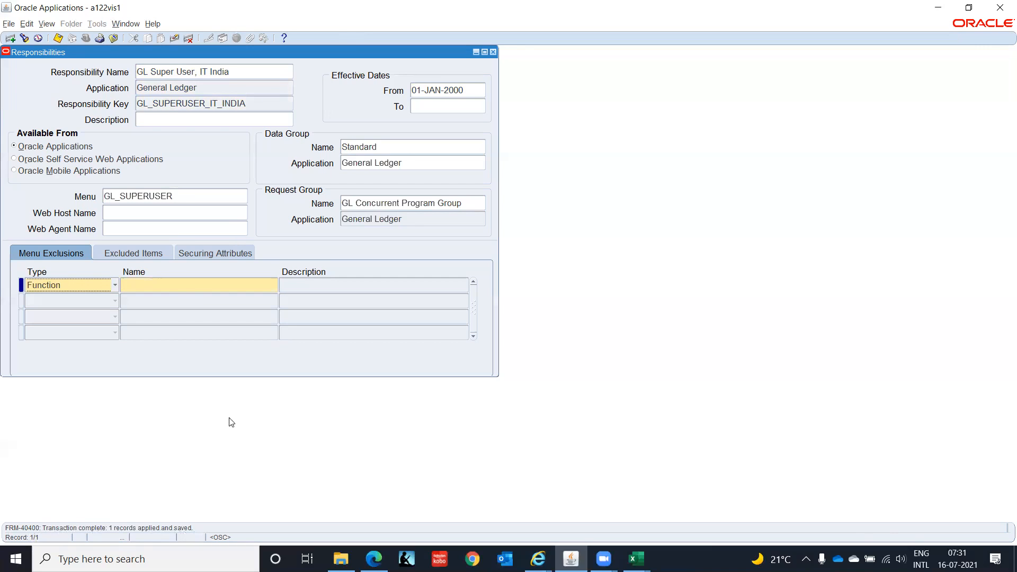
pyautogui.click(239, 71)
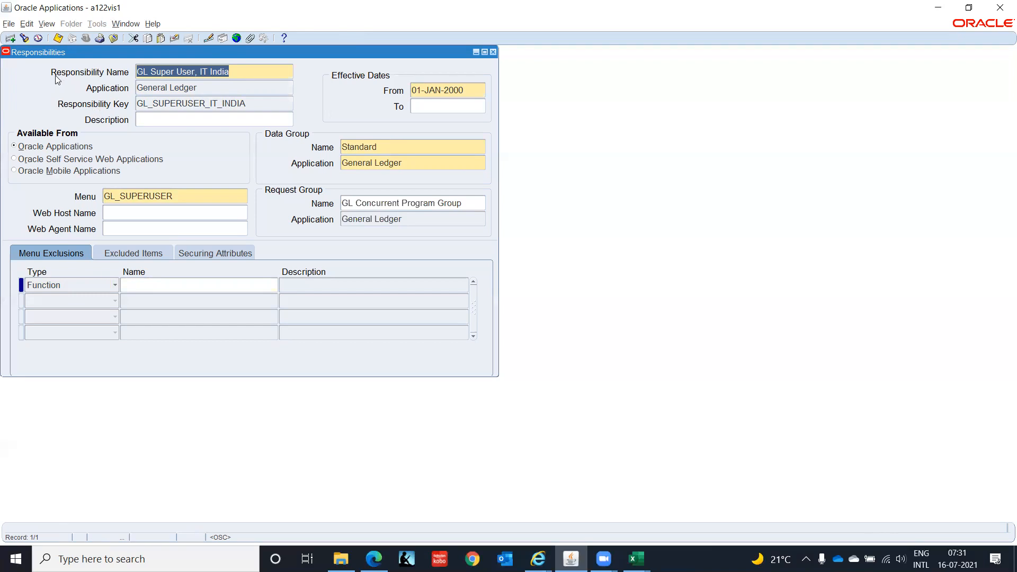
pyautogui.hotkey('ctrl', 'Down')
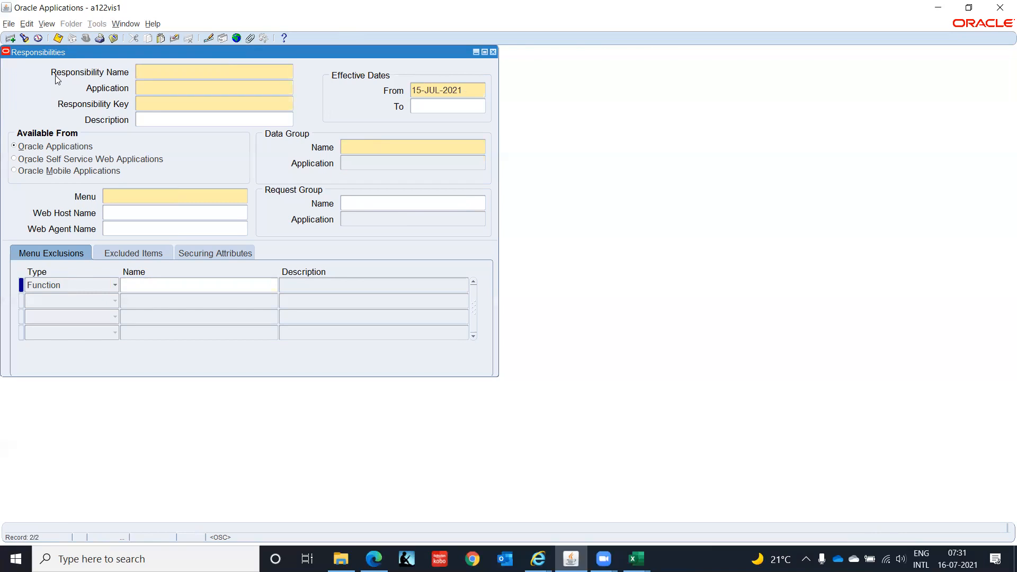
# Review the Inventory responsibility example in the reference spreadsheet.
pyautogui.press('Up')
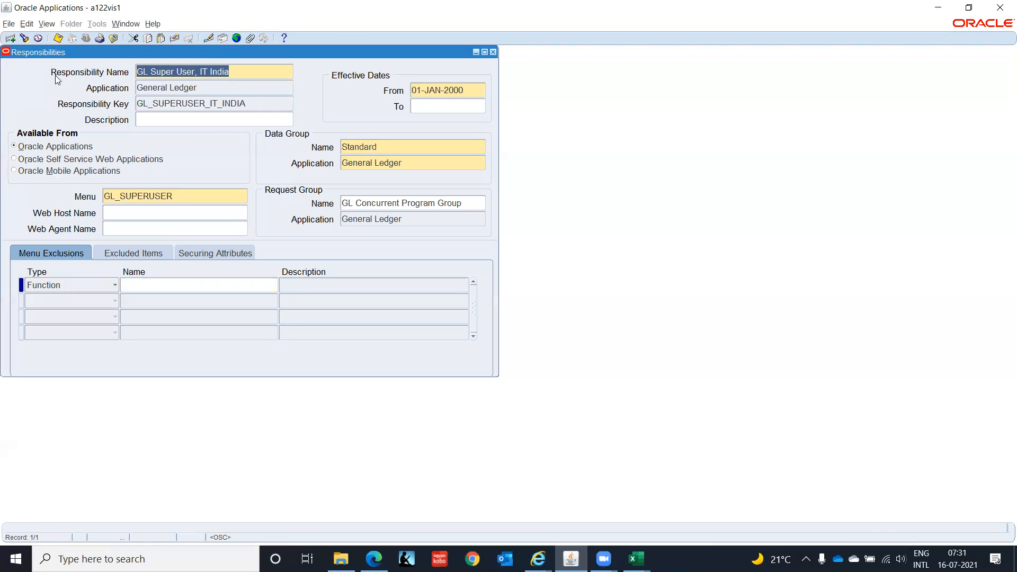
pyautogui.click(10, 38)
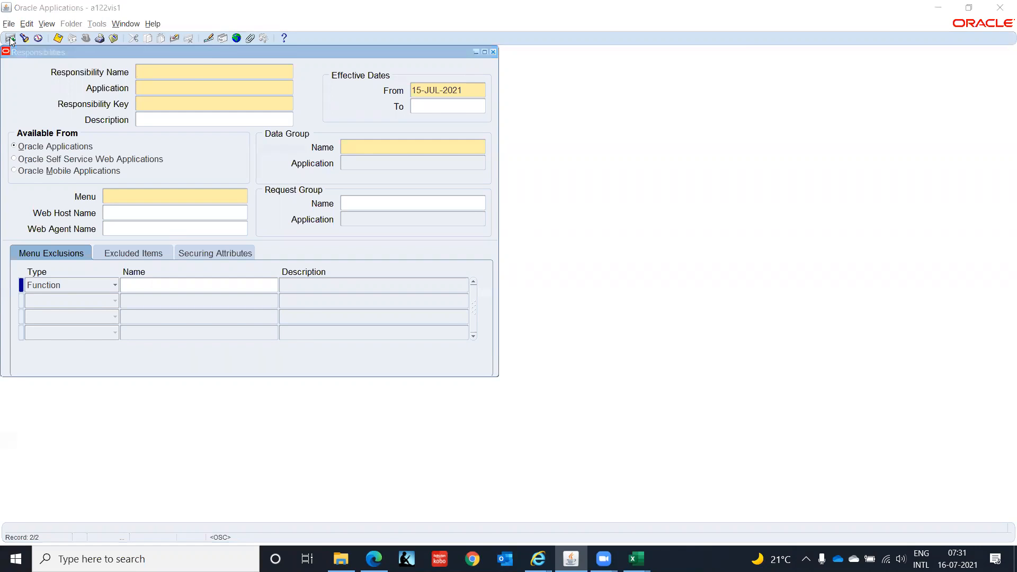
pyautogui.hotkey('alt', 'Tab')
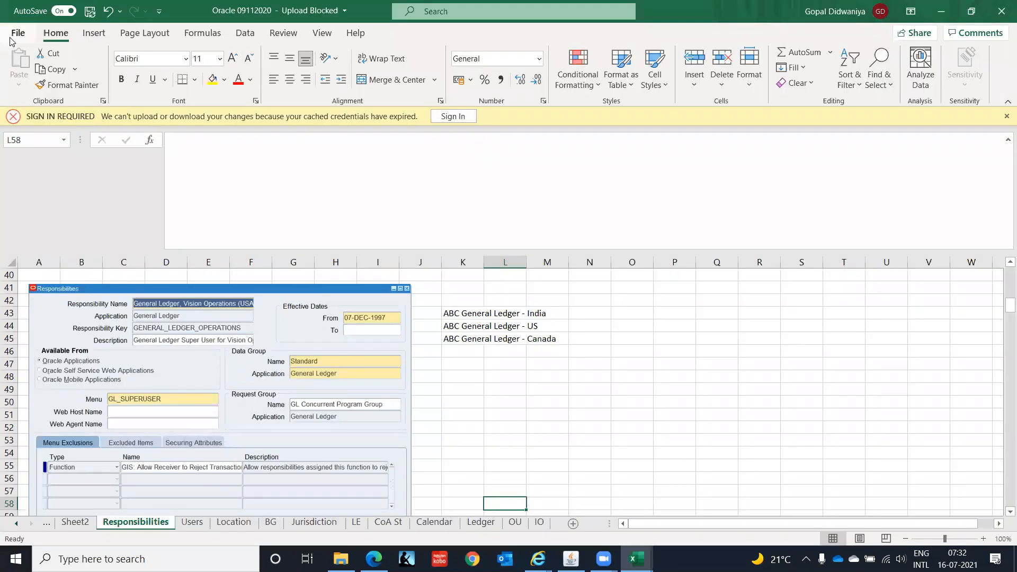
pyautogui.hotkey('alt', 'Tab')
pyautogui.hotkey('alt', 'Tab')
pyautogui.press('Down')
pyautogui.press('Down')
pyautogui.press('Down')
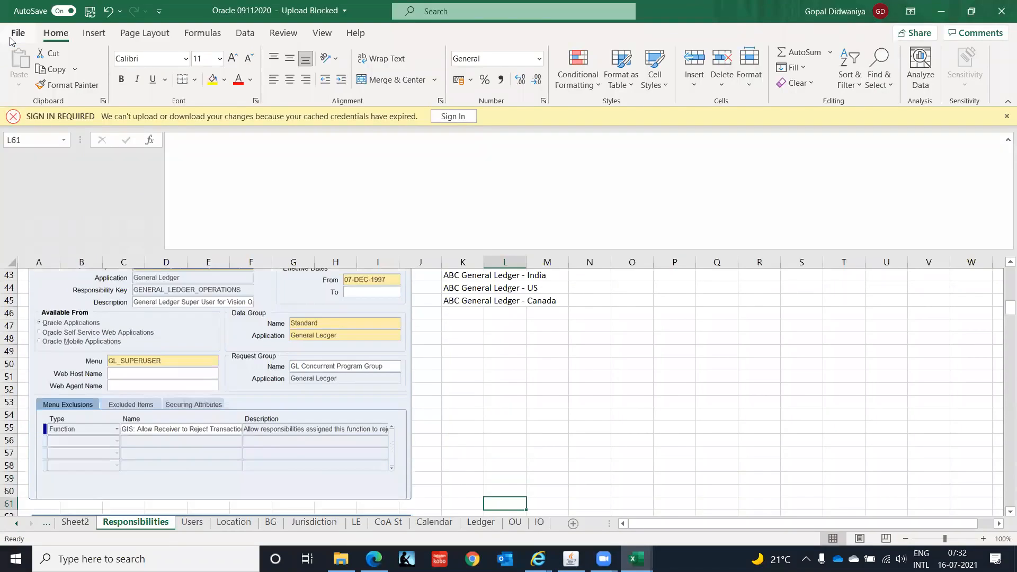
pyautogui.press('Down')
pyautogui.press('Down')
pyautogui.press('Down')
pyautogui.press('Down')
pyautogui.press('Down')
pyautogui.press('Down')
pyautogui.press('Down')
pyautogui.press('Down')
pyautogui.press('Down')
pyautogui.press('Down')
pyautogui.press('Down')
pyautogui.press('Down')
pyautogui.press('Down')
pyautogui.press('Down')
pyautogui.press('Down')
pyautogui.press('Down')
pyautogui.press('Down')
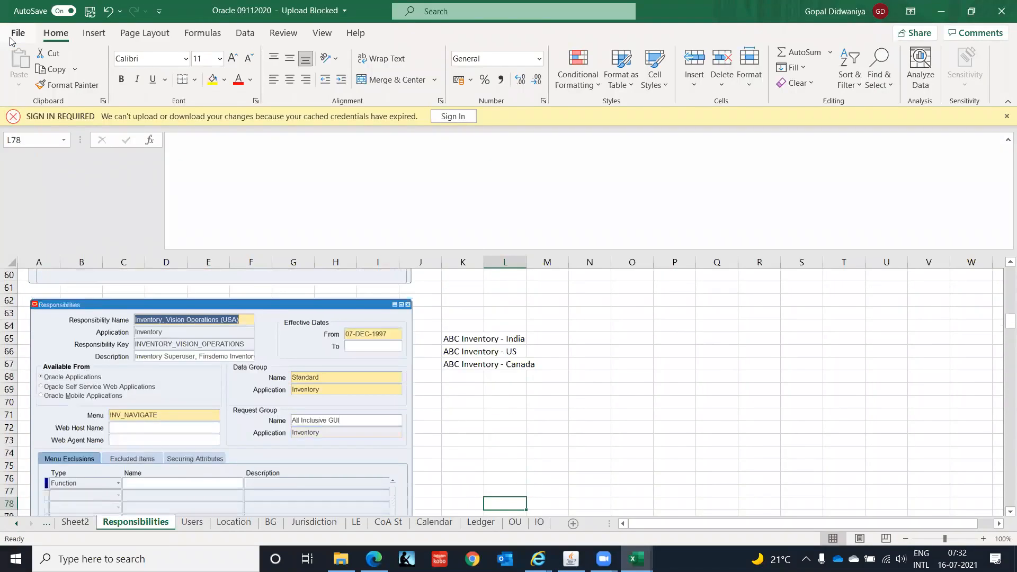
pyautogui.press('Down')
pyautogui.press('Down')
pyautogui.press('Down')
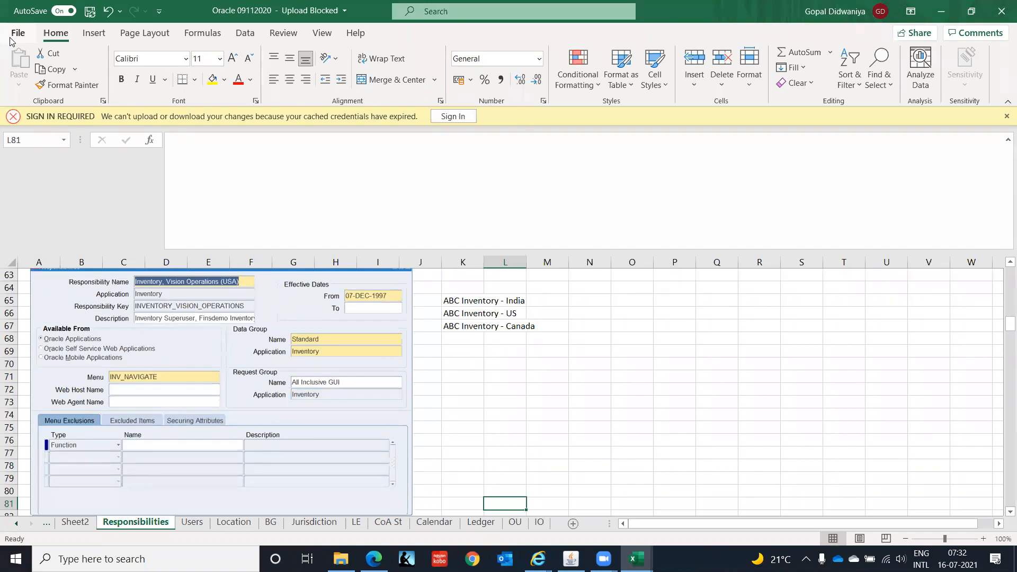
# Name the new responsibility Inventory Super User, IT India and set its application to Inventory.
pyautogui.hotkey('alt', 'Tab')
pyautogui.write('Inventory')
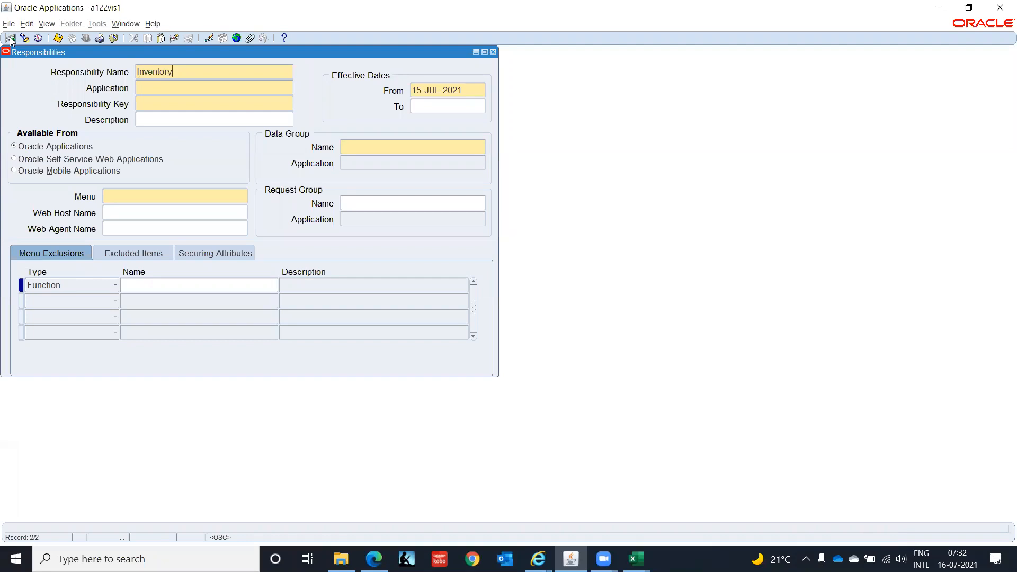
pyautogui.write(' Super User, IT India')
pyautogui.press('Tab')
pyautogui.write('Inven')
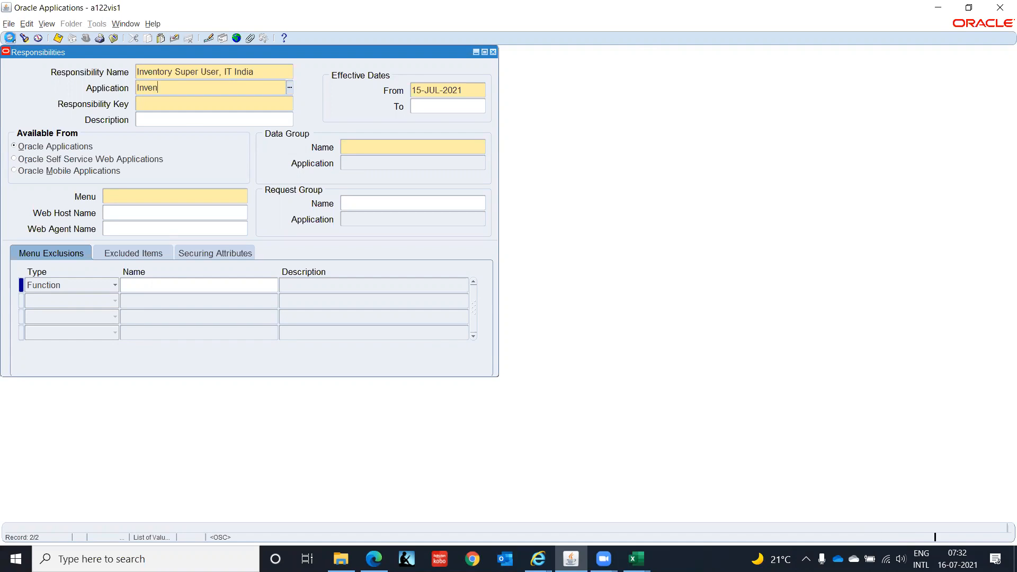
pyautogui.press('Tab')
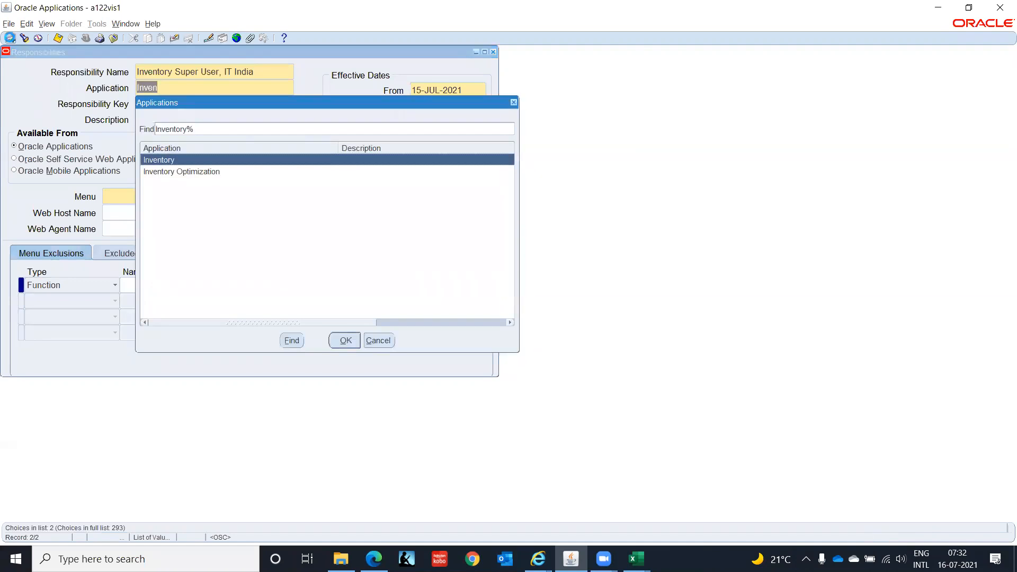
pyautogui.press('Return')
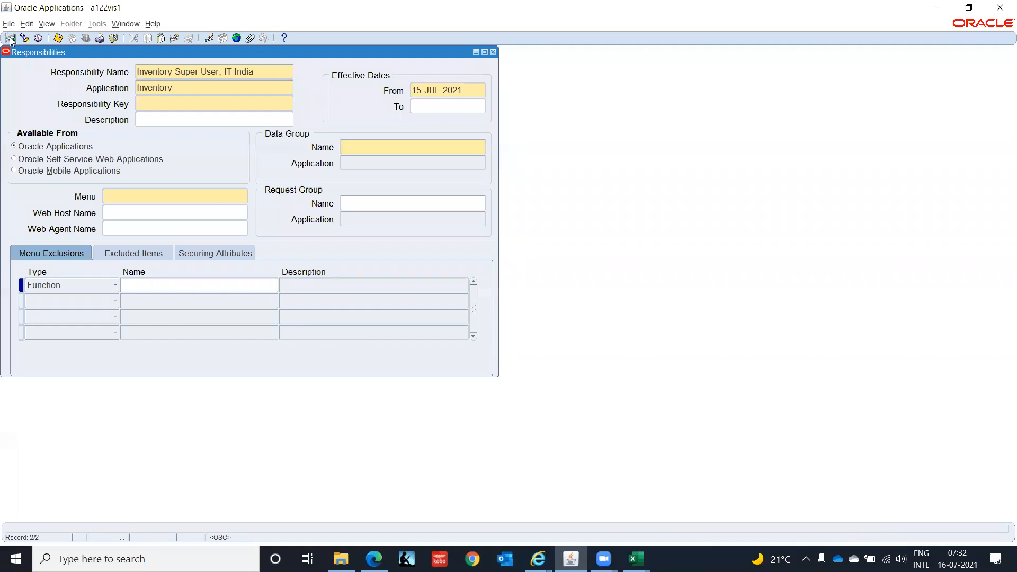
# Set the responsibility key to INVENTORY_SIPERUSER_IT_INDIA.
pyautogui.write('INVENTORY_SIPERUSER_IT_INDIA')
pyautogui.press('Tab')
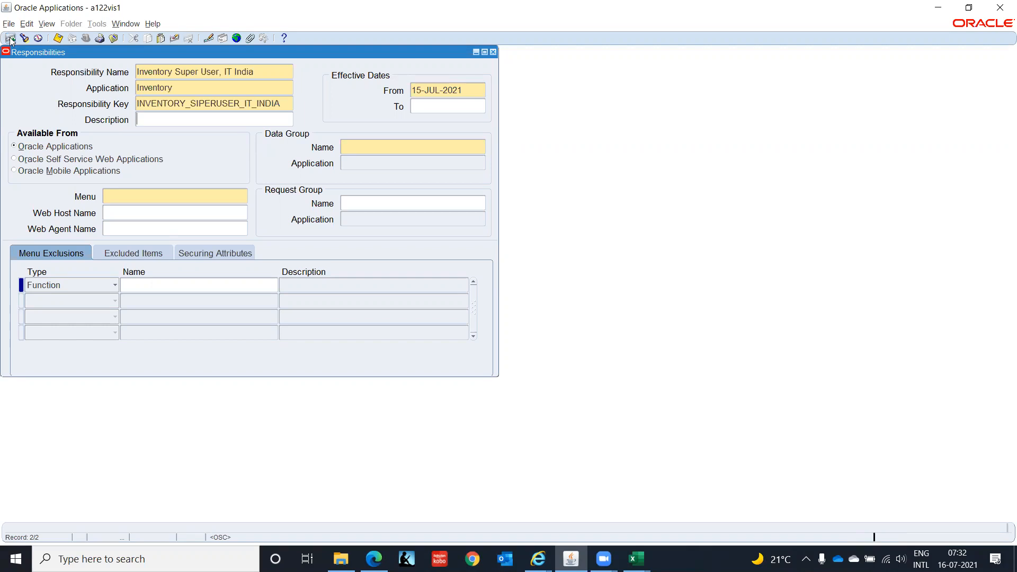
# Set the effective from date to 01-JAN-2000.
pyautogui.press('Tab')
pyautogui.press('Tab')
pyautogui.hotkey('shift', 'Tab')
pyautogui.write('01-JAN-2000')
pyautogui.press('Tab')
pyautogui.press('Tab')
pyautogui.press('Tab')
pyautogui.press('Tab')
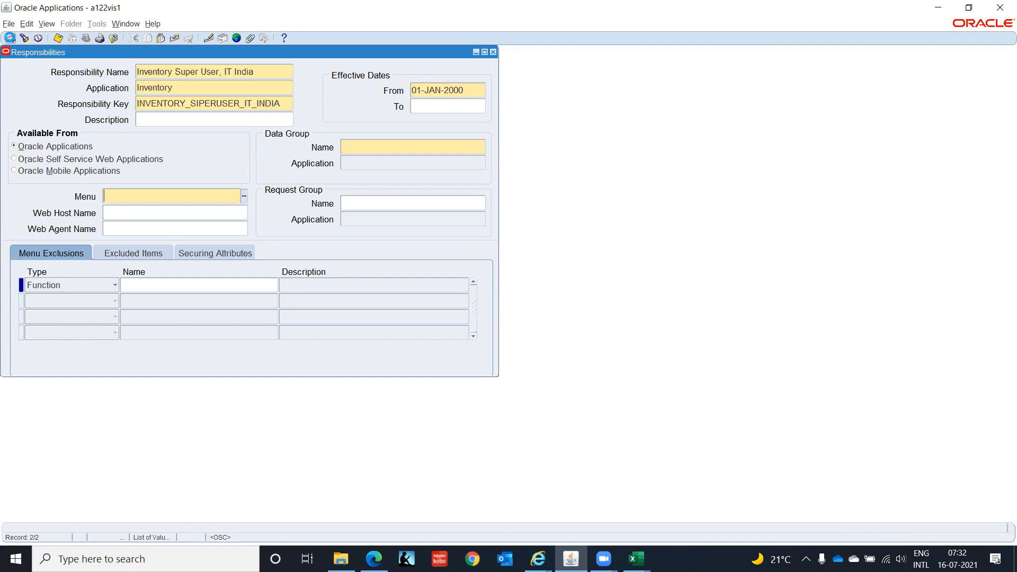
# Set the data group to Standard with application Inventory.
pyautogui.press('Tab')
pyautogui.click(400, 147)
pyautogui.hotkey('alt', 'Tab')
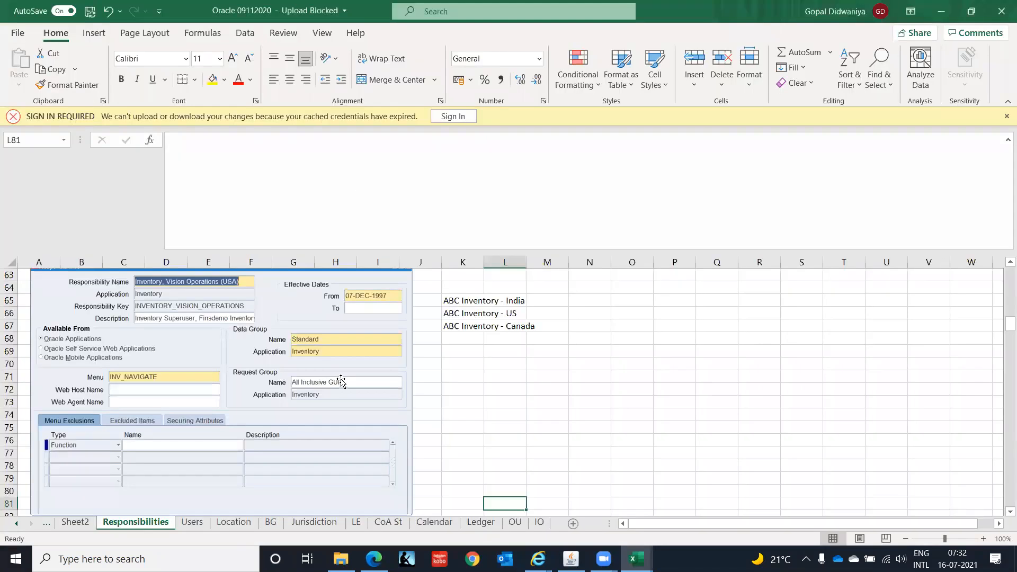
pyautogui.hotkey('alt', 'Tab')
pyautogui.write('Stand')
pyautogui.press('Tab')
pyautogui.write('Inven')
pyautogui.press('Tab')
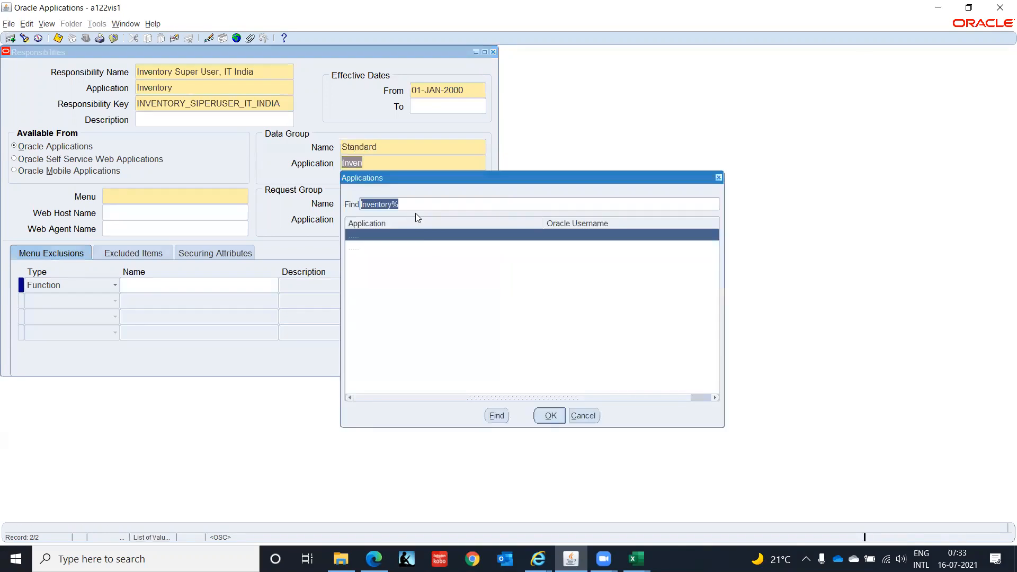
pyautogui.press('Return')
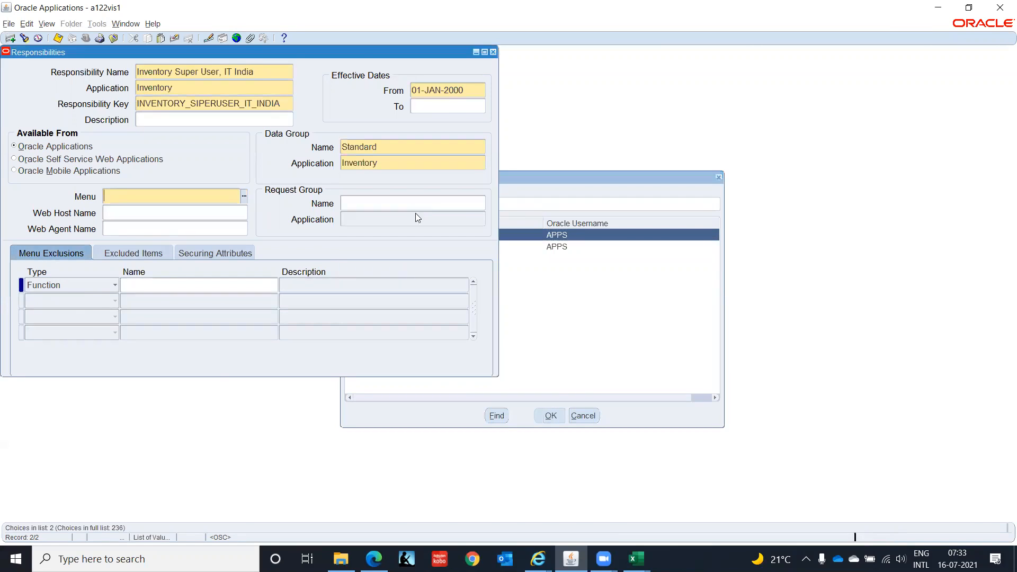
# Set the responsibility menu to INV_NAVIGATE.
pyautogui.hotkey('alt', 'Tab')
pyautogui.hotkey('alt', 'Tab')
pyautogui.write('INV_NAVI')
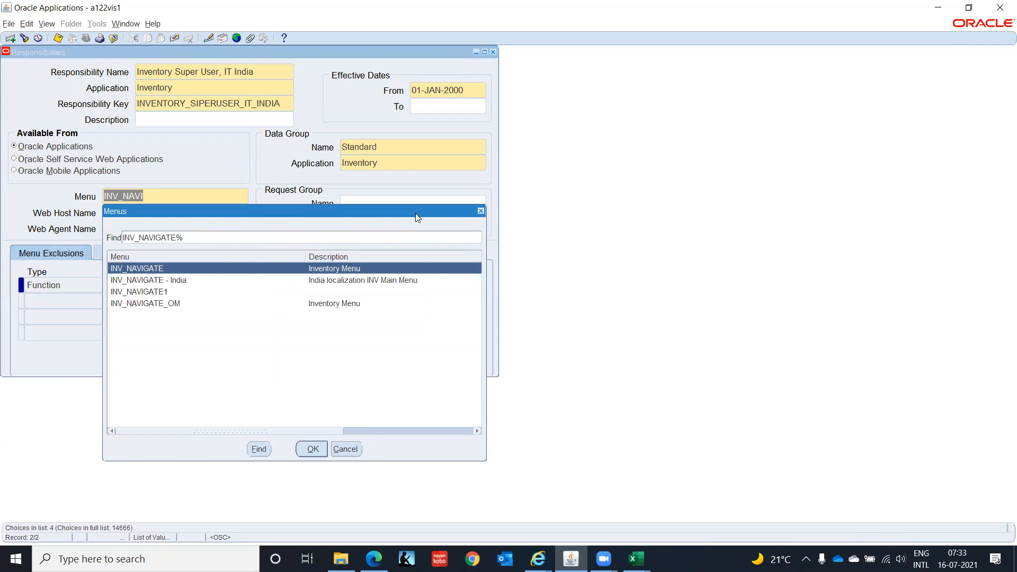
pyautogui.press('Return')
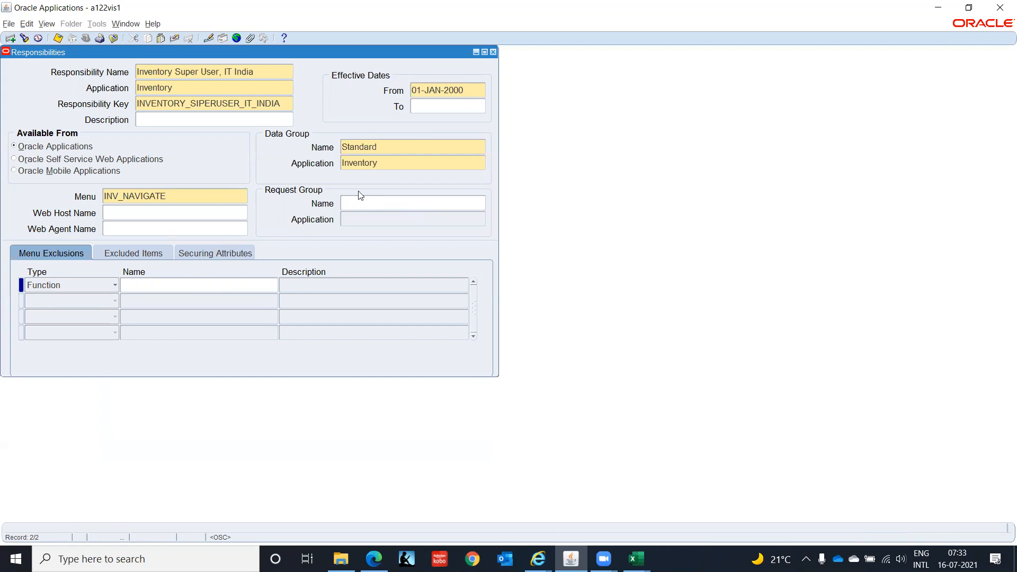
# Set the request group to All Inclusive GUI and save the responsibility.
pyautogui.click(363, 204)
pyautogui.hotkey('alt', 'Tab')
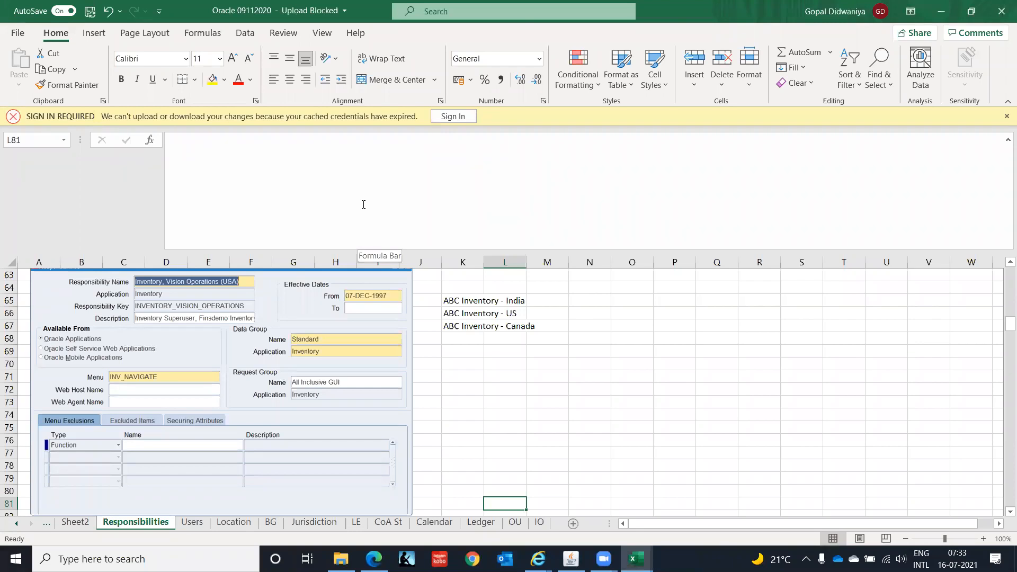
pyautogui.hotkey('alt', 'Tab')
pyautogui.write('A')
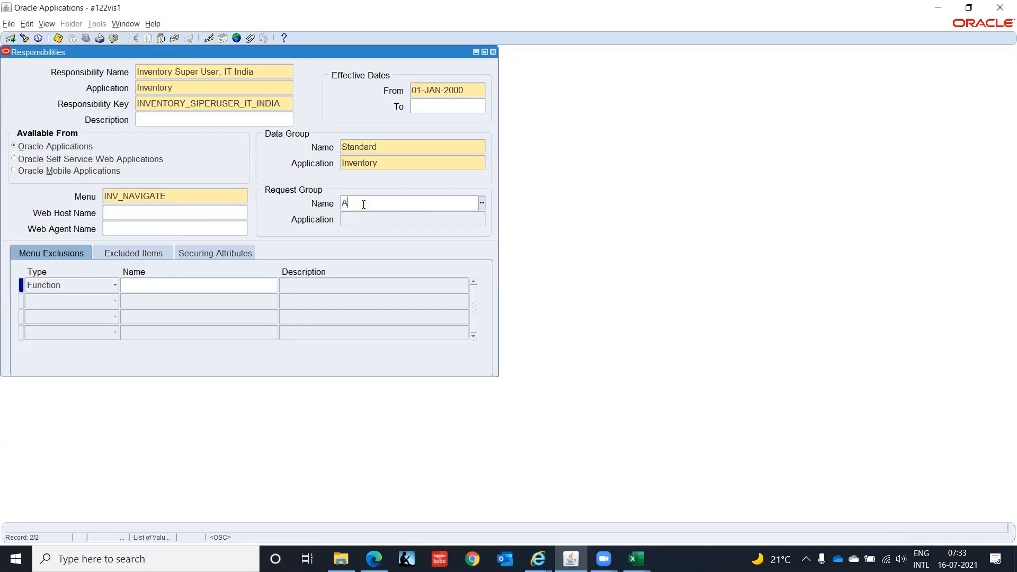
pyautogui.write('ll Ind')
pyautogui.write('lu')
pyautogui.press('Tab')
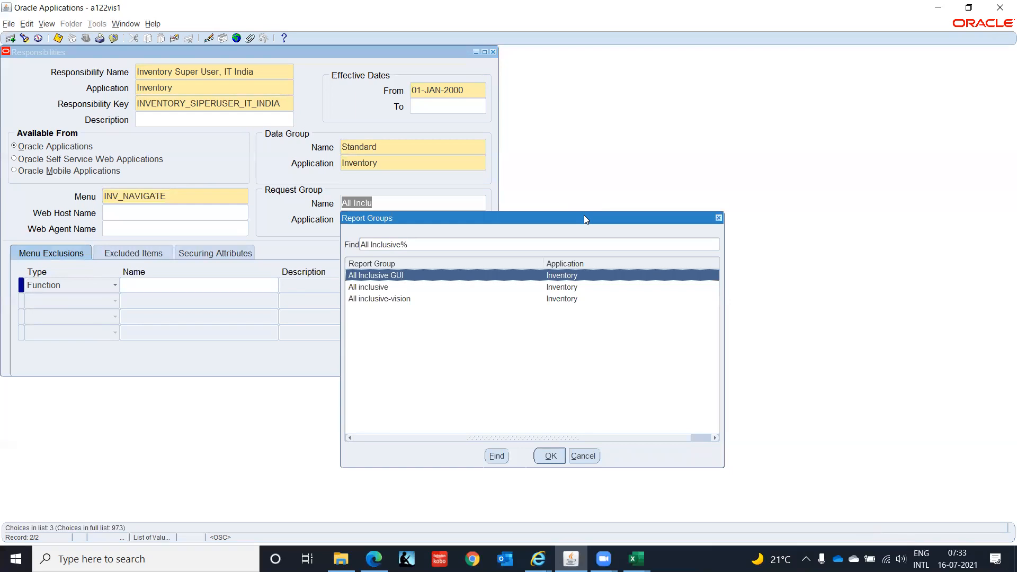
pyautogui.press('Return')
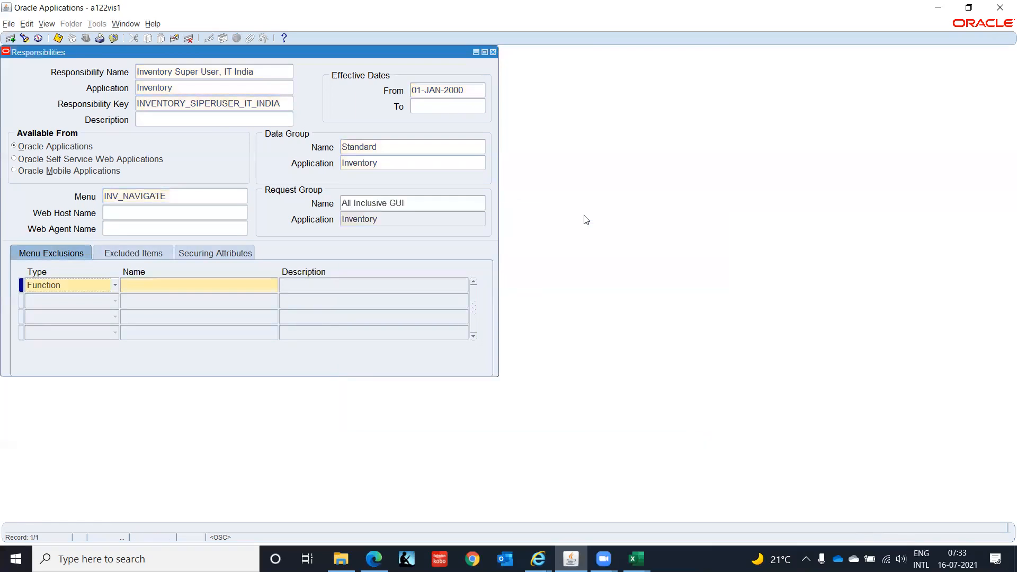
pyautogui.hotkey('ctrl', 's')
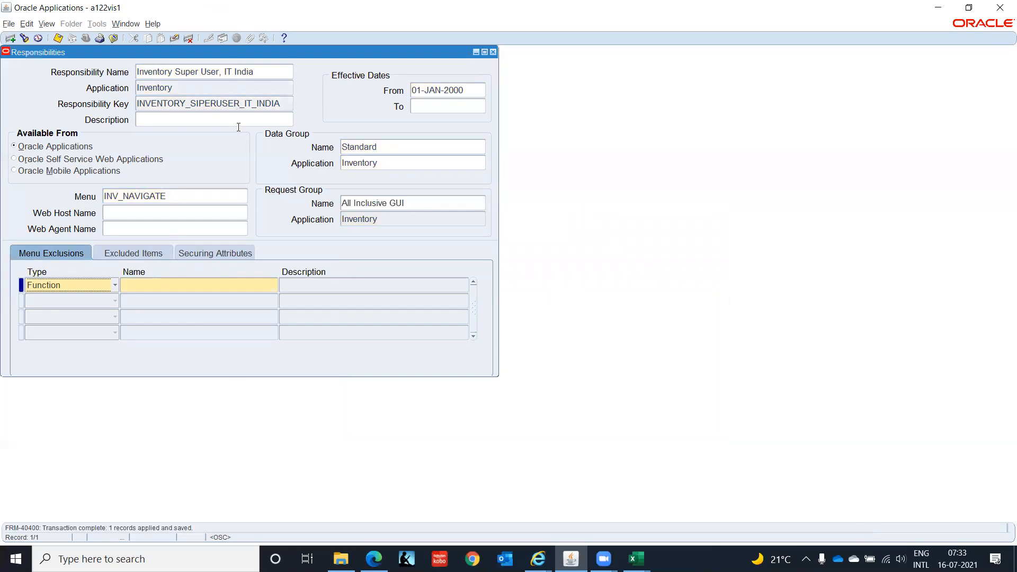
# In the planning workbook, copy HRMS Responsibility/Inventory from the Operating Unit row into the Business Group row.
pyautogui.hotkey('alt', 'Tab')
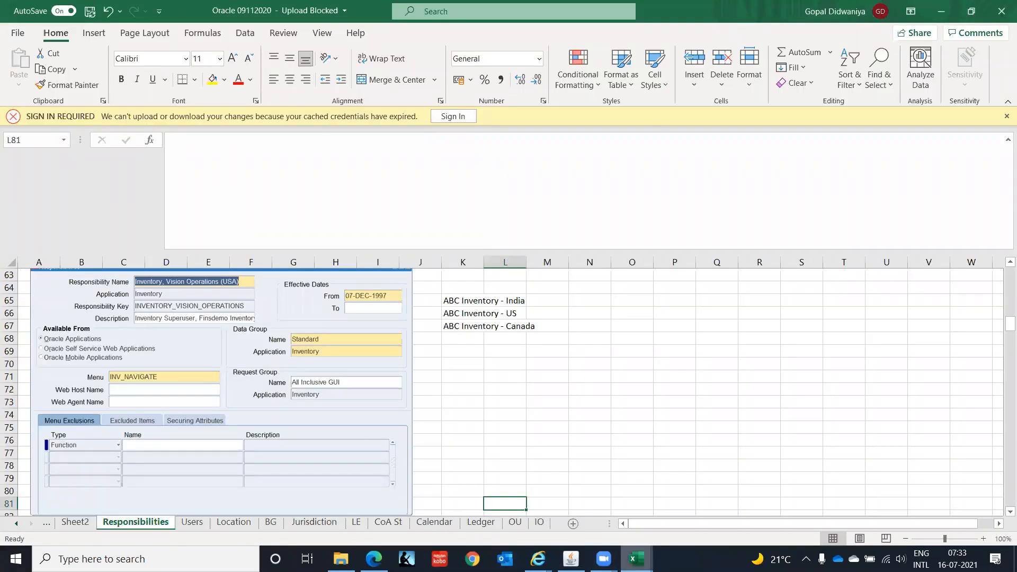
pyautogui.moveTo(637, 558)
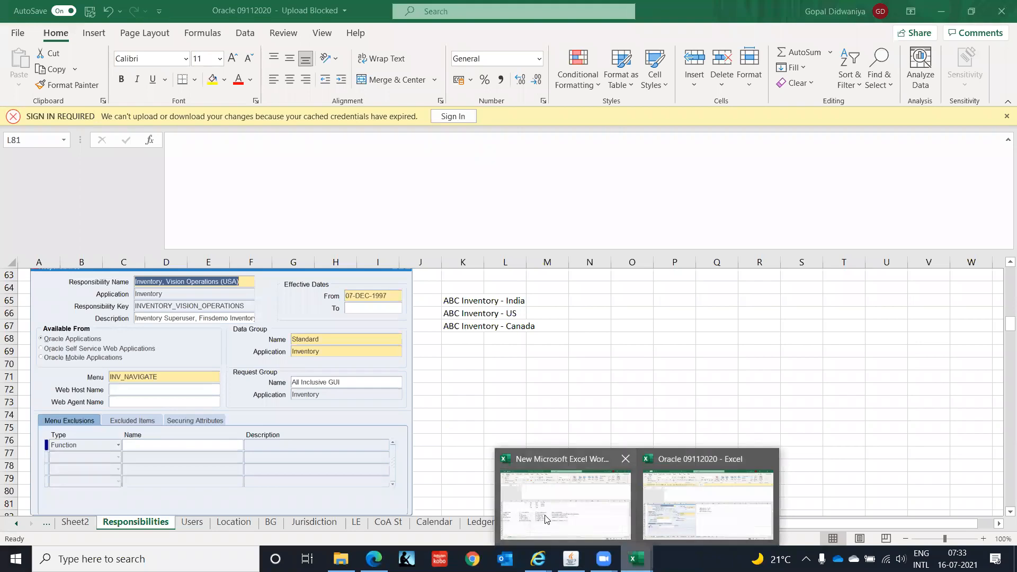
pyautogui.click(546, 516)
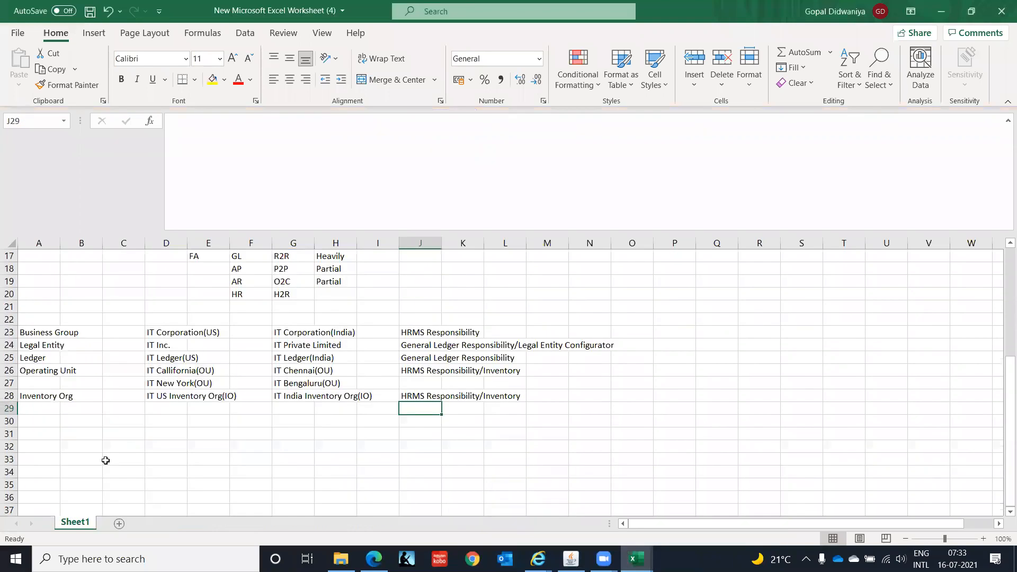
pyautogui.click(410, 329)
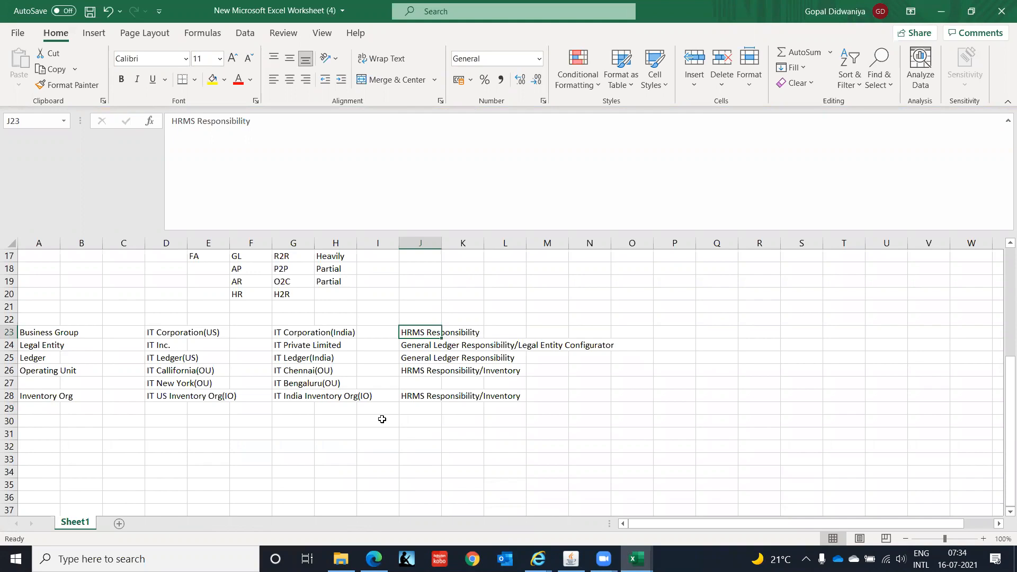
pyautogui.press('Down')
pyautogui.press('Down')
pyautogui.press('Down')
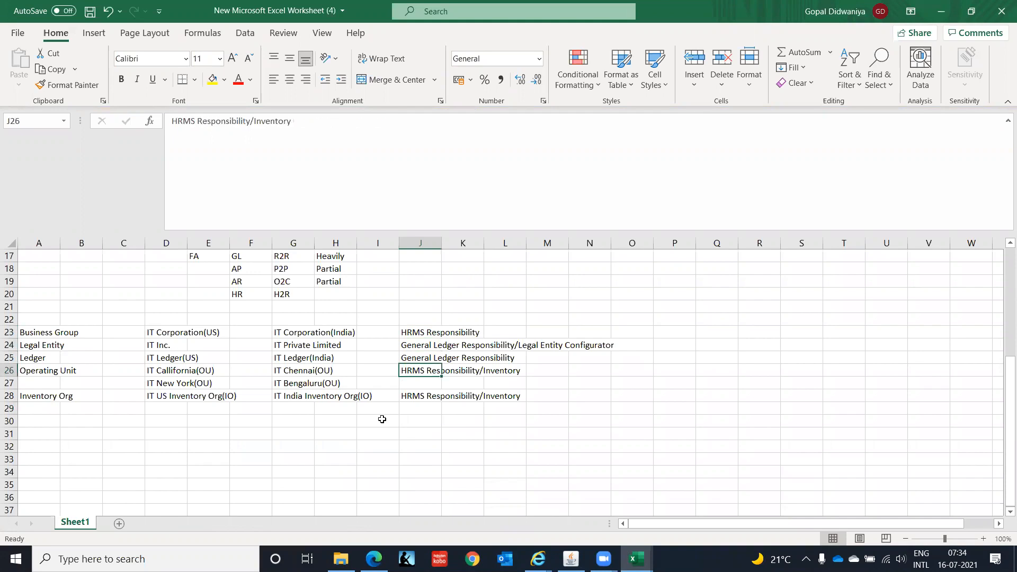
pyautogui.hotkey('ctrl', 'c')
pyautogui.press('Up')
pyautogui.press('Up')
pyautogui.press('Up')
pyautogui.press('Return')
# Review the planned responsibilities column and the next reference responsibility example.
pyautogui.press('Down')
pyautogui.press('Down')
pyautogui.press('Down')
pyautogui.press('Down')
pyautogui.press('Down')
pyautogui.press('Down')
pyautogui.press('Down')
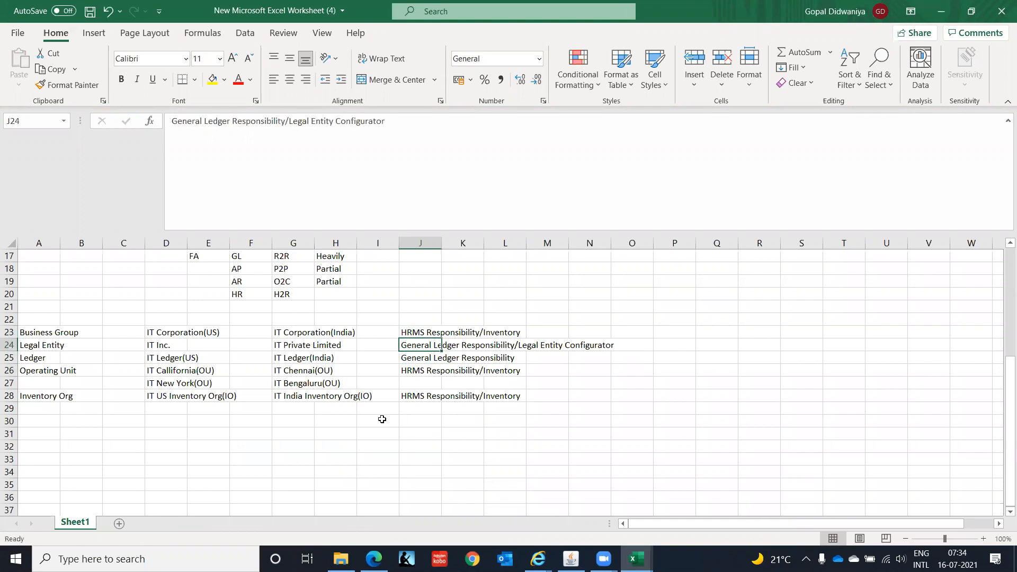
pyautogui.press('Up')
pyautogui.press('Up')
pyautogui.press('Up')
pyautogui.press('Up')
pyautogui.press('Up')
pyautogui.press('Up')
pyautogui.press('Up')
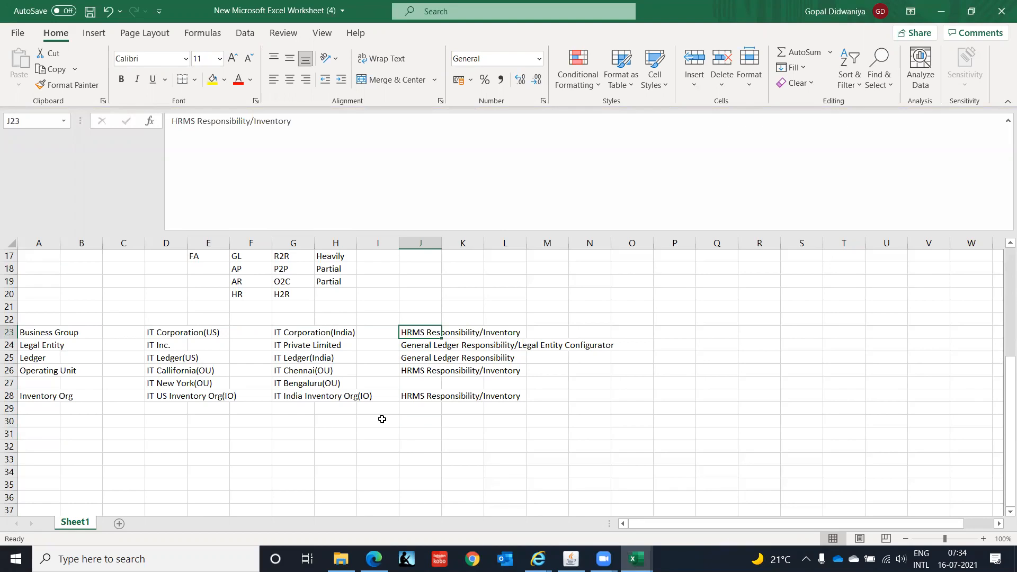
pyautogui.press('Down')
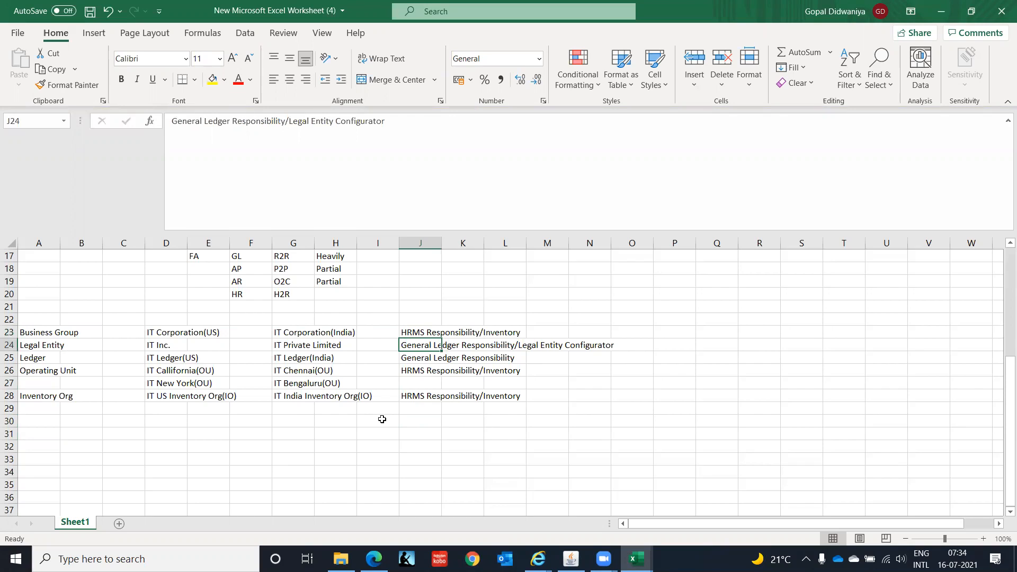
pyautogui.press('Down')
pyautogui.press('Down')
pyautogui.press('Down')
pyautogui.press('Down')
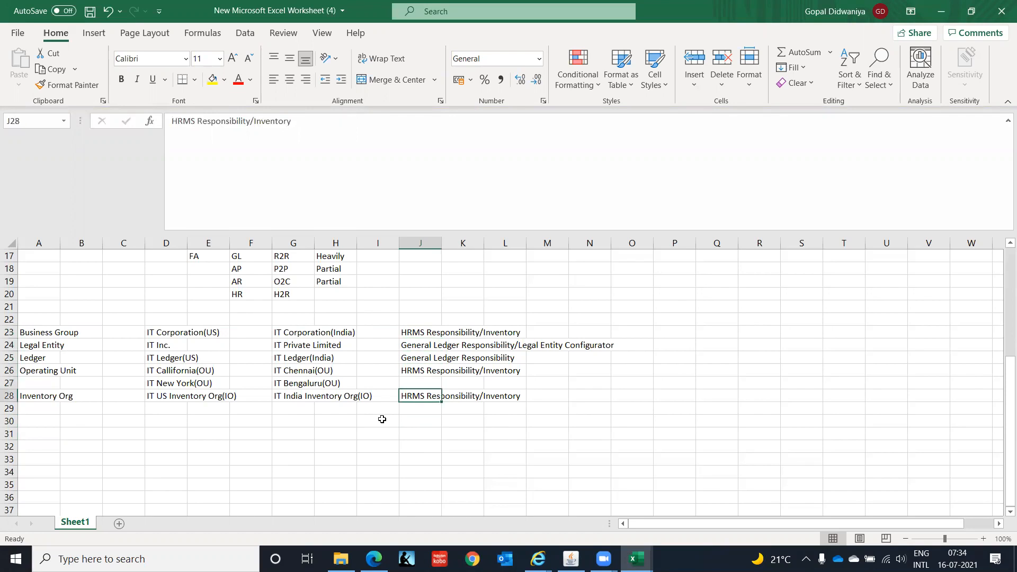
pyautogui.press('Up')
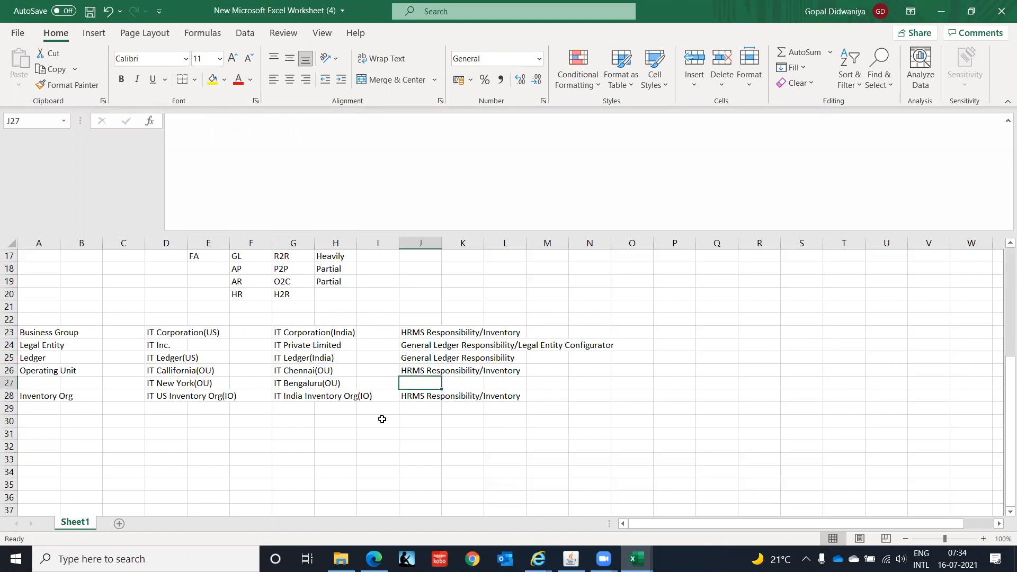
pyautogui.press('Up')
pyautogui.press('Up')
pyautogui.press('Up')
pyautogui.press('Up')
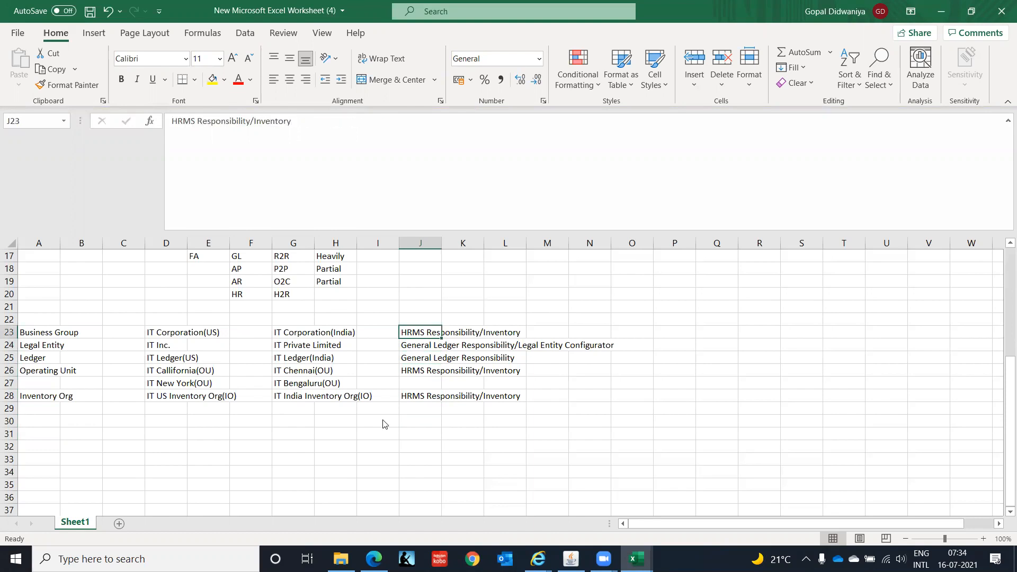
pyautogui.hotkey('alt', 'Tab')
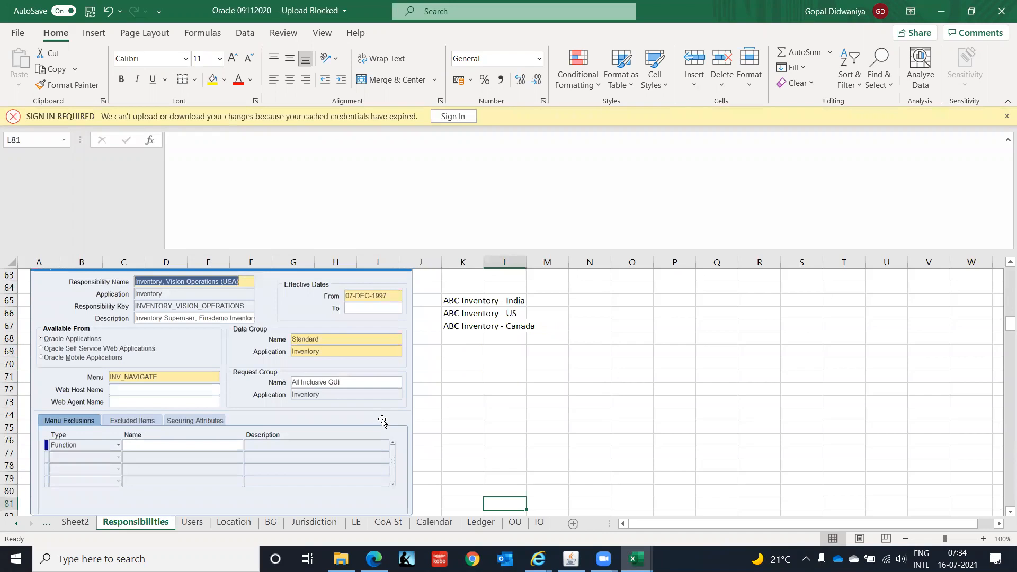
pyautogui.press('Down')
pyautogui.press('Down')
pyautogui.press('Down')
pyautogui.press('Down')
pyautogui.press('Down')
pyautogui.press('Down')
pyautogui.press('Down')
pyautogui.press('Down')
pyautogui.press('Down')
pyautogui.press('Down')
pyautogui.press('Down')
pyautogui.press('Down')
pyautogui.press('Down')
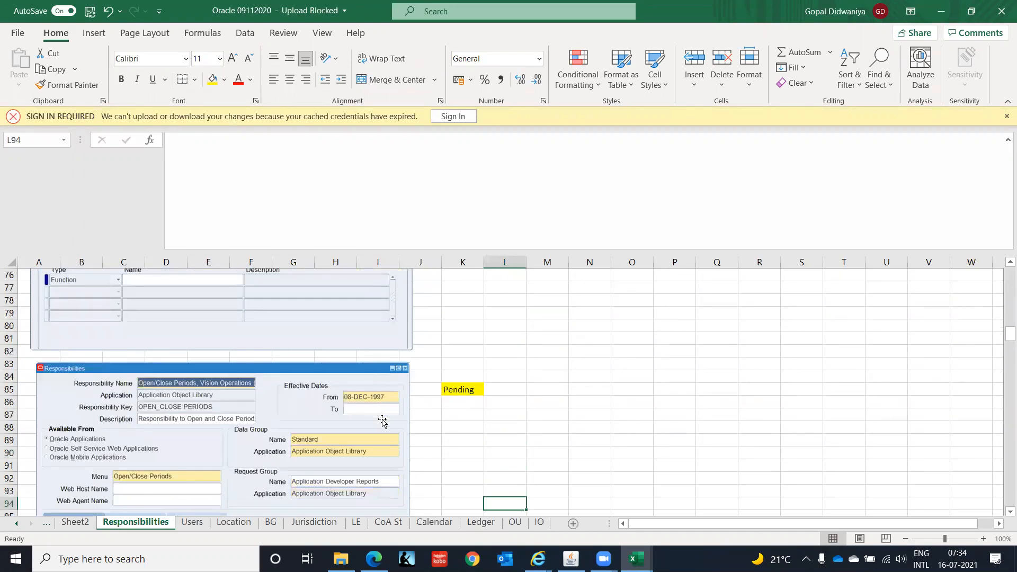
# Scroll through the planning workbook's reference responsibility examples down to the India HRMS Manager example.
pyautogui.press('Down')
pyautogui.press('Down')
pyautogui.press('Down')
pyautogui.press('Down')
pyautogui.press('Down')
pyautogui.press('Down')
pyautogui.press('Down')
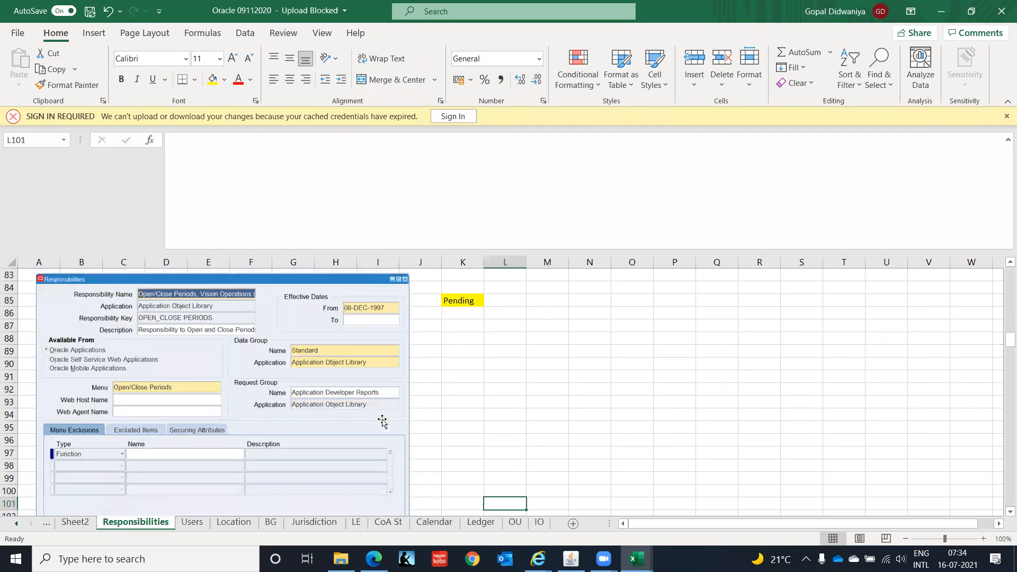
pyautogui.press('Down')
pyautogui.press('Down')
pyautogui.press('Down')
pyautogui.press('Down')
pyautogui.press('Down')
pyautogui.press('Down')
pyautogui.press('Down')
pyautogui.press('Down')
pyautogui.press('Down')
pyautogui.press('Down')
pyautogui.press('Down')
pyautogui.press('Down')
pyautogui.press('Down')
pyautogui.press('Down')
pyautogui.press('Down')
pyautogui.press('Down')
pyautogui.press('Down')
pyautogui.press('Down')
pyautogui.press('Down')
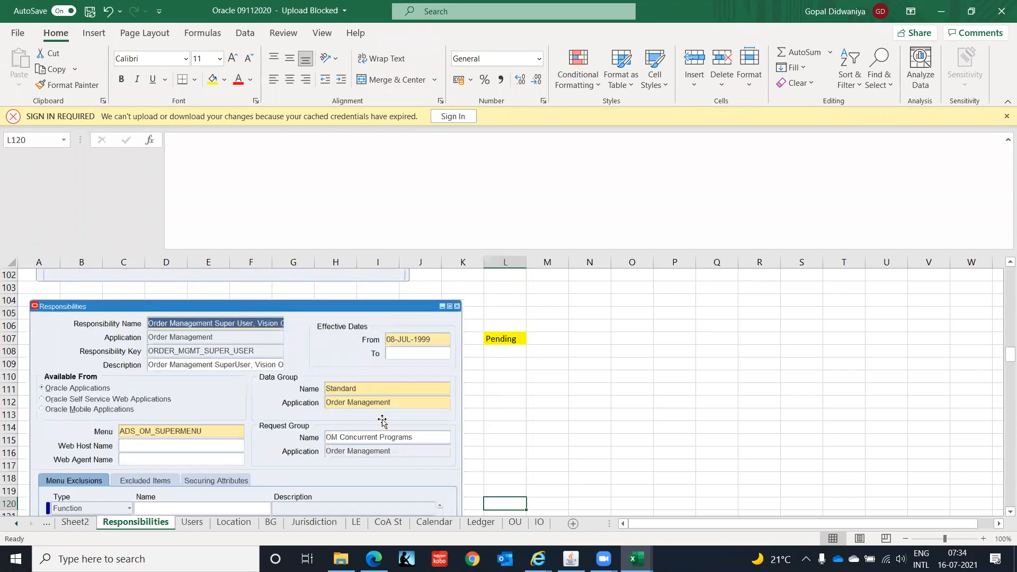
pyautogui.press('Down')
pyautogui.press('Down')
pyautogui.press('Down')
pyautogui.press('Down')
pyautogui.press('Down')
pyautogui.press('Down')
pyautogui.press('Down')
pyautogui.press('Down')
pyautogui.press('Down')
pyautogui.press('Down')
pyautogui.press('Down')
pyautogui.press('Down')
pyautogui.press('Down')
pyautogui.press('Down')
pyautogui.press('Down')
pyautogui.press('Down')
pyautogui.press('Down')
pyautogui.press('Down')
pyautogui.press('Down')
pyautogui.press('Down')
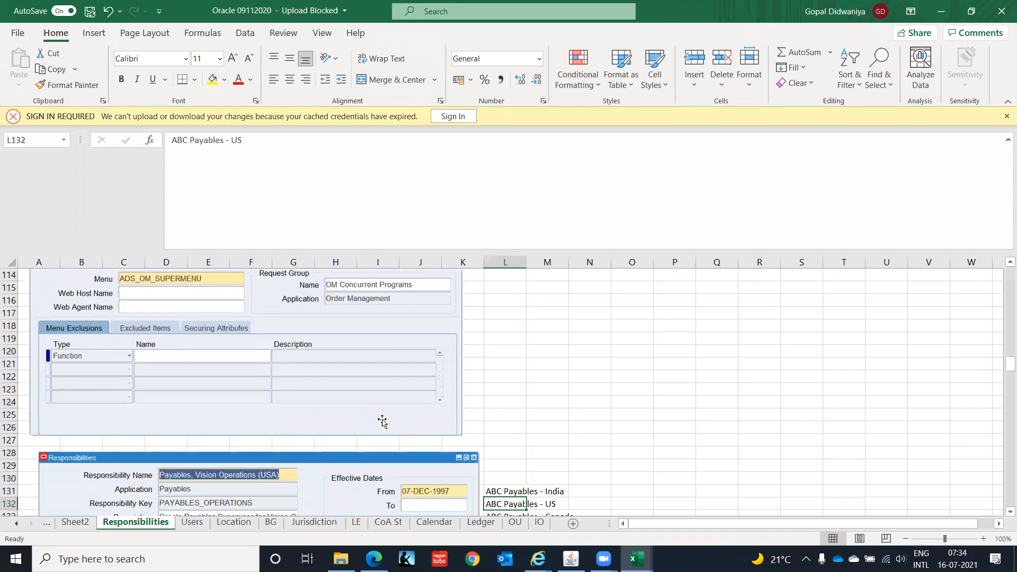
pyautogui.press('Down')
pyautogui.press('Down')
pyautogui.press('Down')
pyautogui.press('Down')
pyautogui.press('Down')
pyautogui.press('Down')
pyautogui.press('Down')
pyautogui.press('Down')
pyautogui.press('Down')
pyautogui.press('Down')
pyautogui.press('Down')
pyautogui.press('Down')
pyautogui.press('Down')
pyautogui.press('Down')
pyautogui.press('Down')
pyautogui.press('Down')
pyautogui.press('Down')
pyautogui.press('Down')
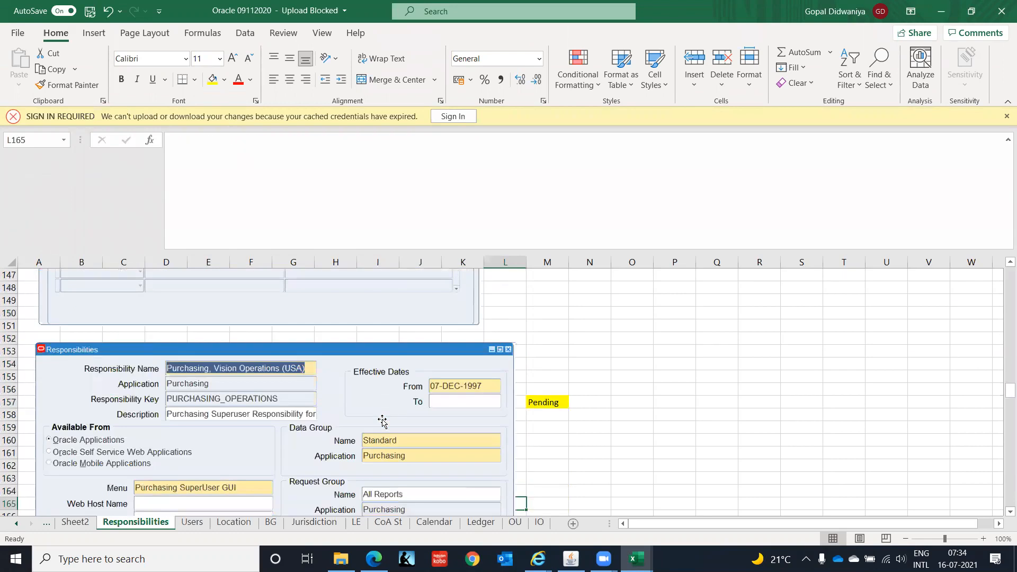
pyautogui.press('Down')
pyautogui.press('Down')
pyautogui.press('Down')
pyautogui.press('Down')
pyautogui.press('Down')
pyautogui.press('Down')
pyautogui.press('Down')
pyautogui.press('Down')
pyautogui.press('Down')
pyautogui.press('Down')
pyautogui.press('Down')
pyautogui.press('Down')
pyautogui.press('Down')
pyautogui.press('Down')
pyautogui.press('Down')
pyautogui.press('Down')
pyautogui.press('Down')
pyautogui.press('Down')
pyautogui.press('Down')
pyautogui.press('Down')
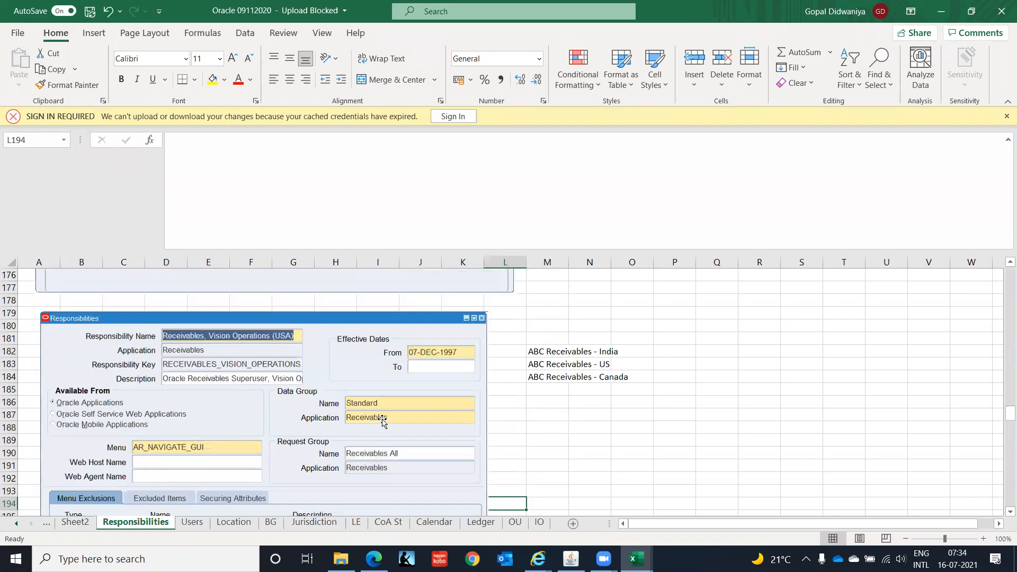
pyautogui.press('Down')
pyautogui.press('Down')
pyautogui.press('Down')
pyautogui.press('Down')
pyautogui.press('Down')
pyautogui.press('Down')
pyautogui.press('Down')
pyautogui.press('Down')
pyautogui.press('Down')
pyautogui.press('Down')
pyautogui.press('Down')
pyautogui.press('Down')
pyautogui.press('Down')
pyautogui.press('Down')
pyautogui.press('Down')
pyautogui.press('Down')
pyautogui.press('Down')
pyautogui.press('Down')
pyautogui.press('Down')
pyautogui.press('Down')
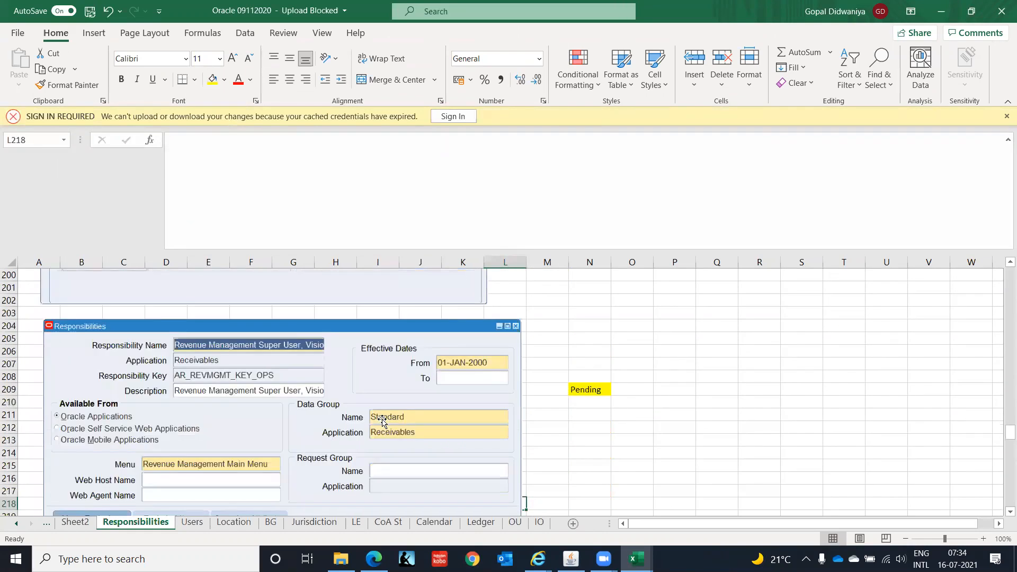
pyautogui.press('Down')
pyautogui.press('Down')
pyautogui.press('Down')
pyautogui.press('Down')
pyautogui.press('Down')
pyautogui.press('Down')
pyautogui.press('Down')
pyautogui.press('Down')
pyautogui.press('Down')
pyautogui.press('Down')
pyautogui.press('Down')
pyautogui.press('Down')
pyautogui.press('Down')
pyautogui.press('Down')
pyautogui.press('Down')
pyautogui.press('Down')
pyautogui.press('Down')
pyautogui.press('Down')
pyautogui.press('Down')
pyautogui.press('Down')
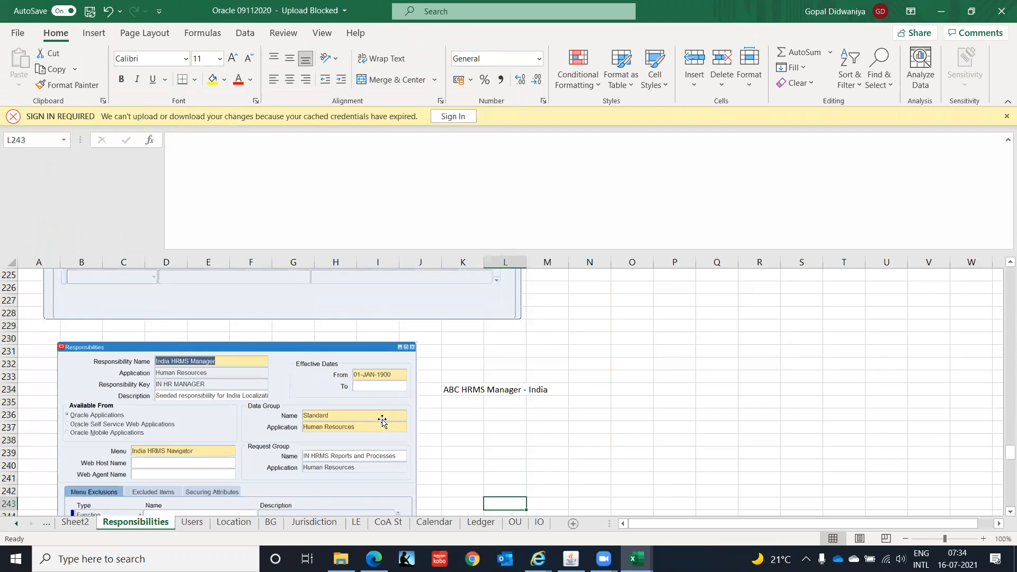
pyautogui.press('Down')
pyautogui.press('Down')
pyautogui.press('Down')
pyautogui.press('Down')
pyautogui.press('Down')
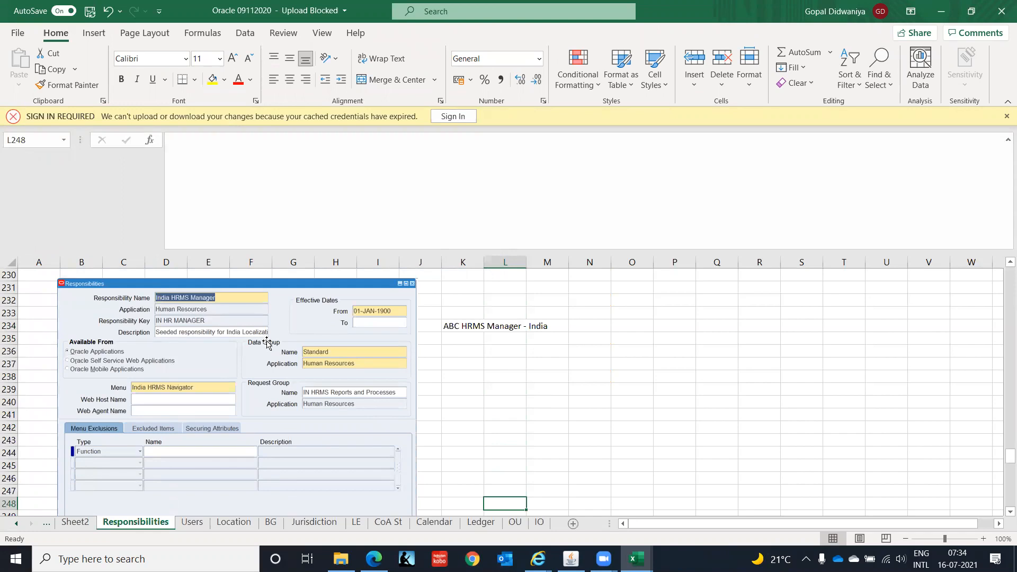
# Switch to Oracle Applications and start a new responsibility named HRMS Super User, IT INDIA.
pyautogui.press('alt')
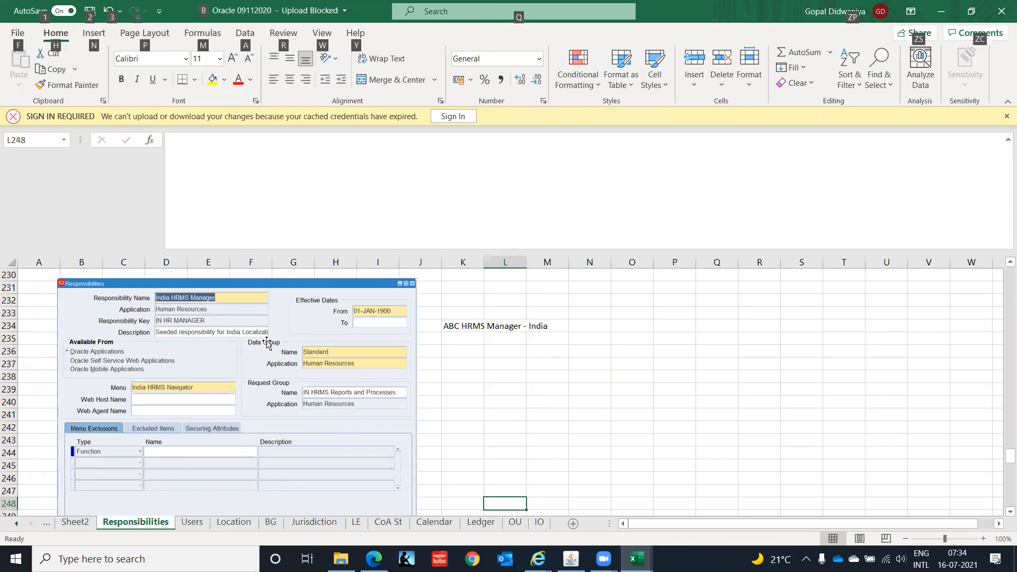
pyautogui.hotkey('alt', 'Tab')
pyautogui.press('Tab')
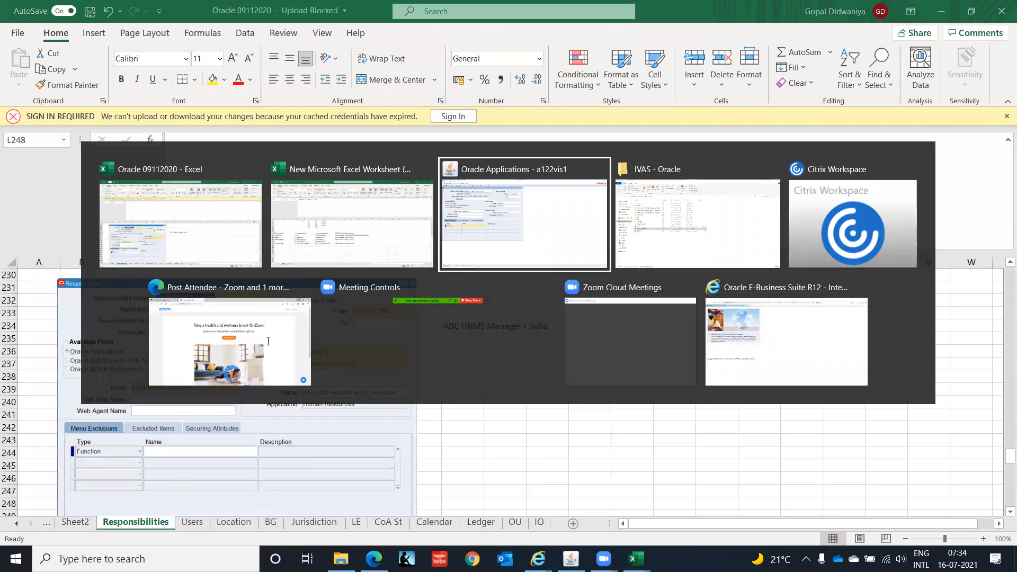
pyautogui.click(271, 71)
pyautogui.press('Down')
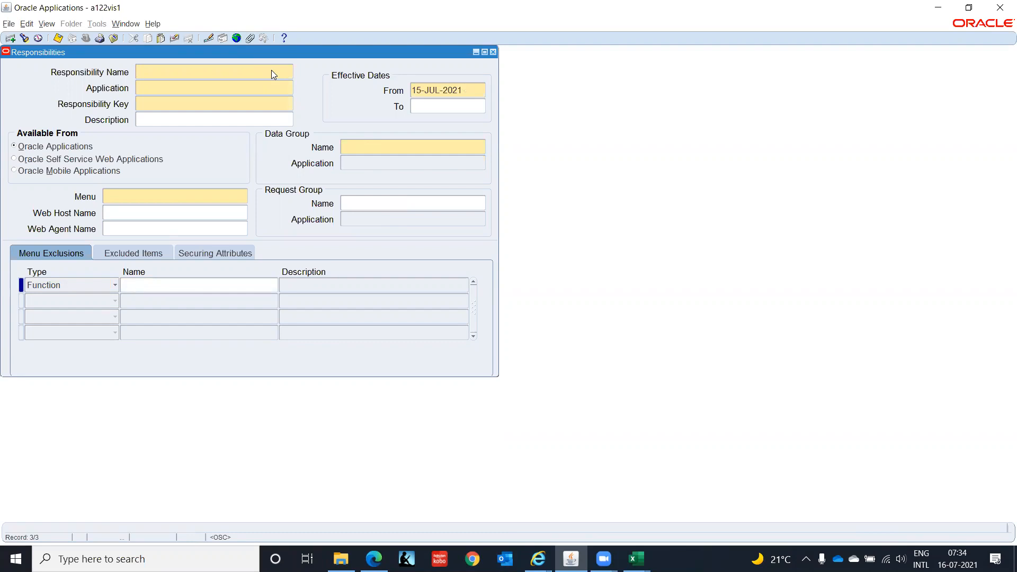
pyautogui.write('HRMS Super User, IT INDIA')
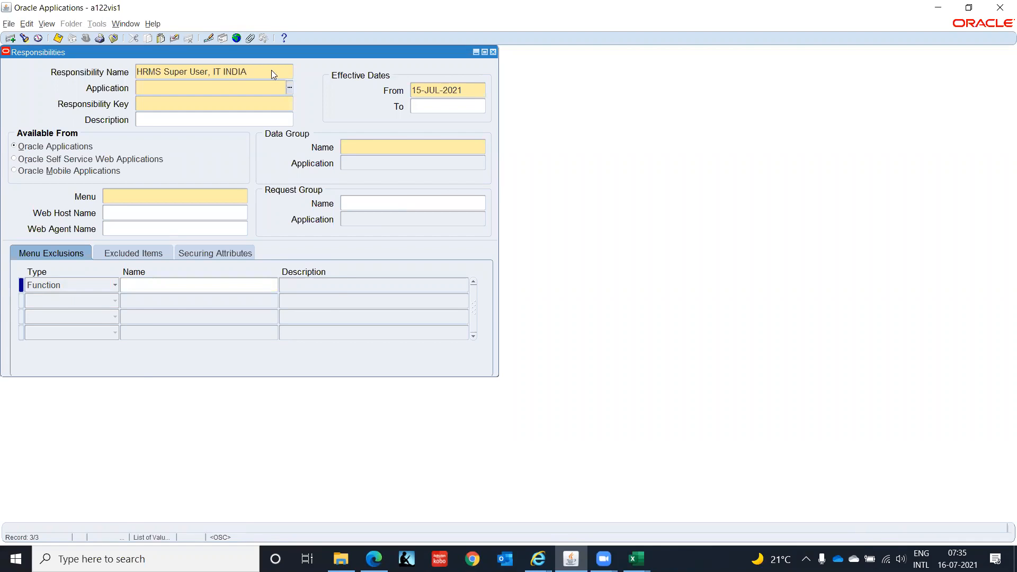
# Set the responsibility's application to Human Resources and its key to HRMS_SUPERUSER_IT_INDIA.
pyautogui.hotkey('alt', 'Tab')
pyautogui.hotkey('alt', 'Tab')
pyautogui.write('Human')
pyautogui.press('Tab')
pyautogui.press('Return')
pyautogui.write('HRMS_SUPE')
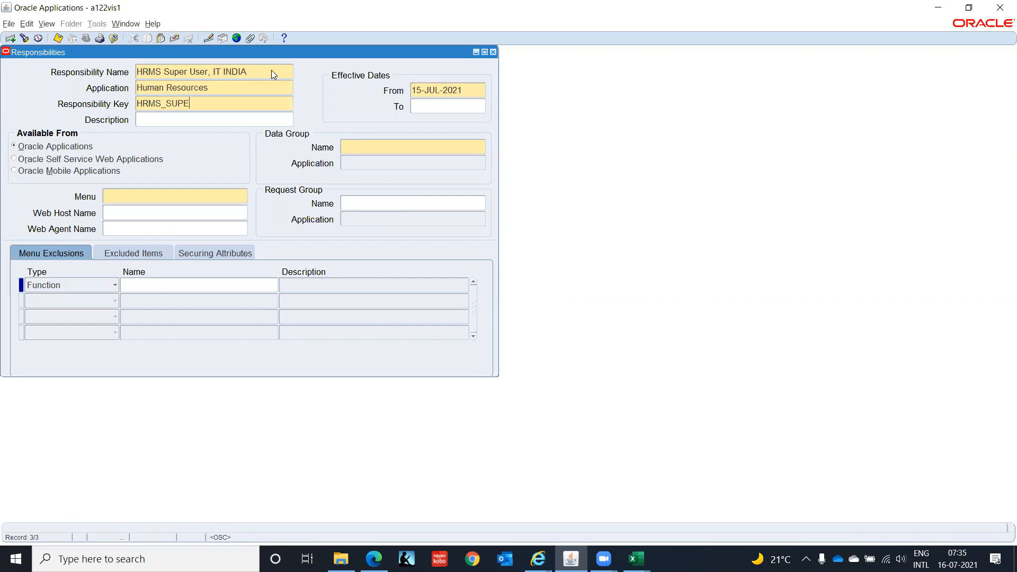
pyautogui.write('RUSER_IT_INDIA')
pyautogui.press('Tab')
# Set the responsibility's effective from date to 01-JAN-2000.
pyautogui.write('01')
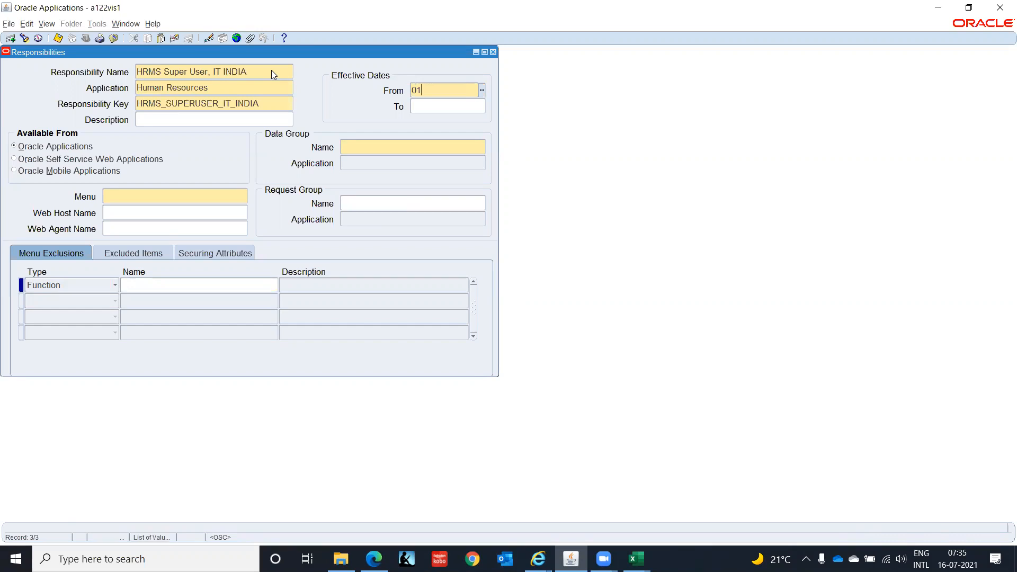
pyautogui.write('-JAN-202')
pyautogui.press('BackSpace')
pyautogui.write('00')
pyautogui.press('Tab')
# Set the data group to Standard with the Human Resources application.
pyautogui.click(387, 145)
pyautogui.hotkey('alt', 'Tab')
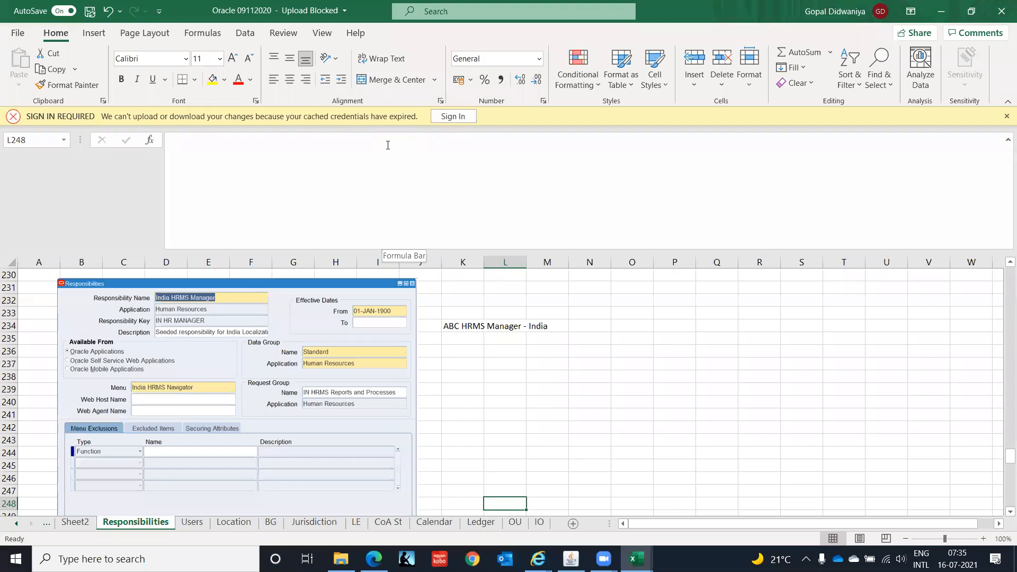
pyautogui.hotkey('alt', 'Tab')
pyautogui.write('Stan')
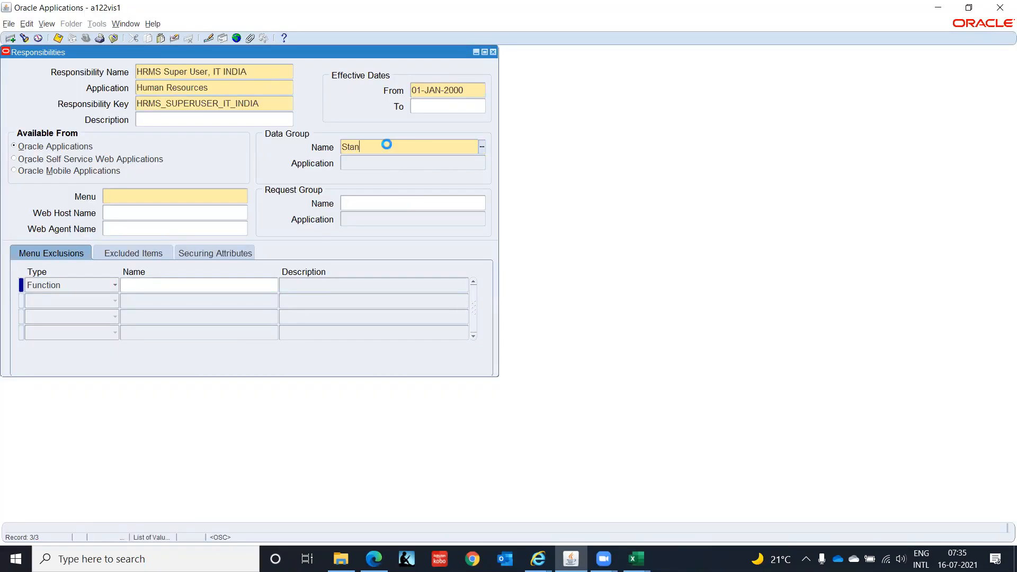
pyautogui.press('Tab')
pyautogui.write('Huma')
pyautogui.hotkey('ctrl', 'l')
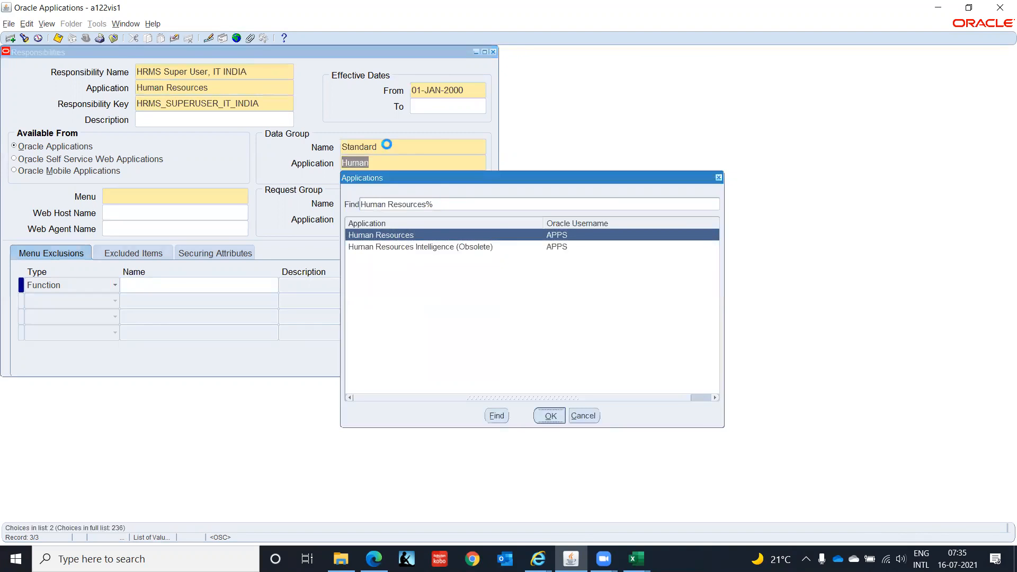
pyautogui.press('Return')
pyautogui.hotkey('alt', 'Tab')
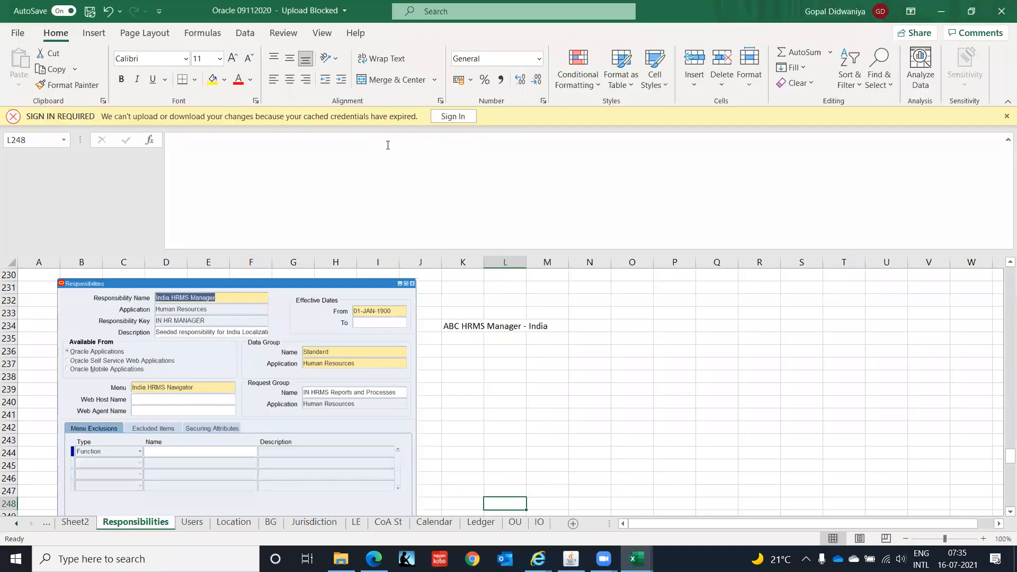
pyautogui.hotkey('alt', 'Tab')
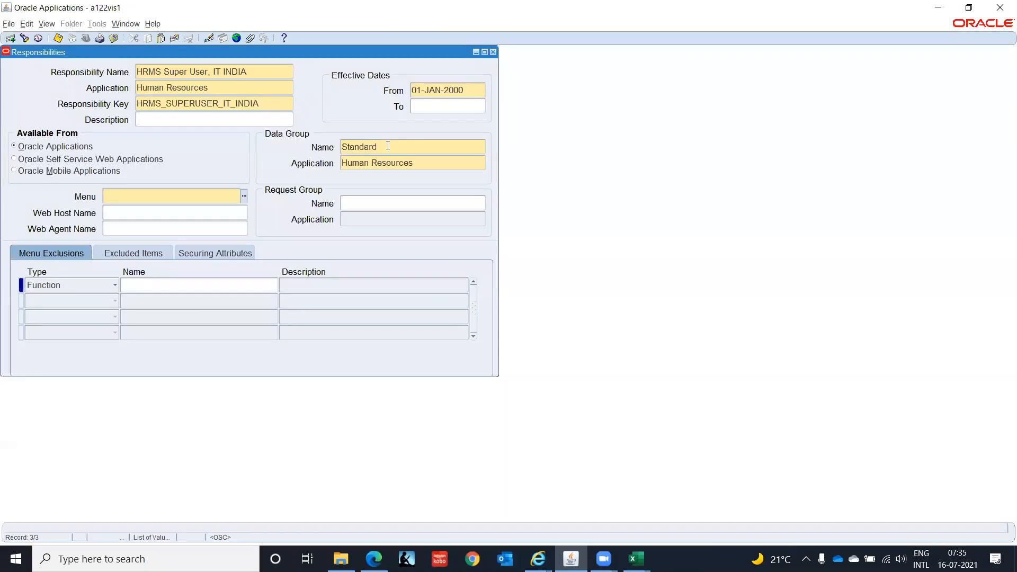
# Set the responsibility menu to India HRMS Navigator.
pyautogui.write('India HRMS')
pyautogui.press('Tab')
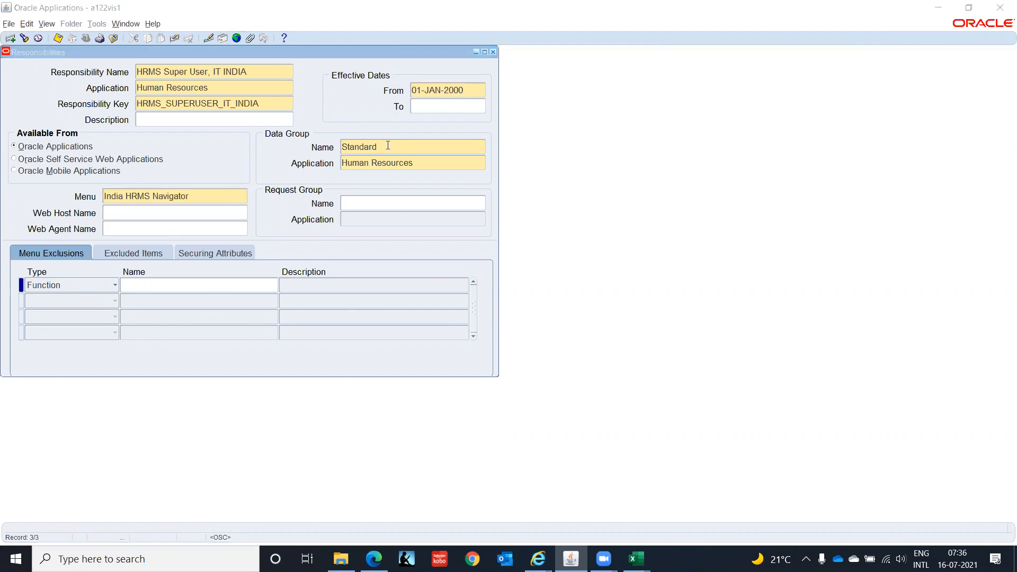
# Set the request group to IN HRMS Reports and Processes and save the responsibility.
pyautogui.hotkey('alt', 'Tab')
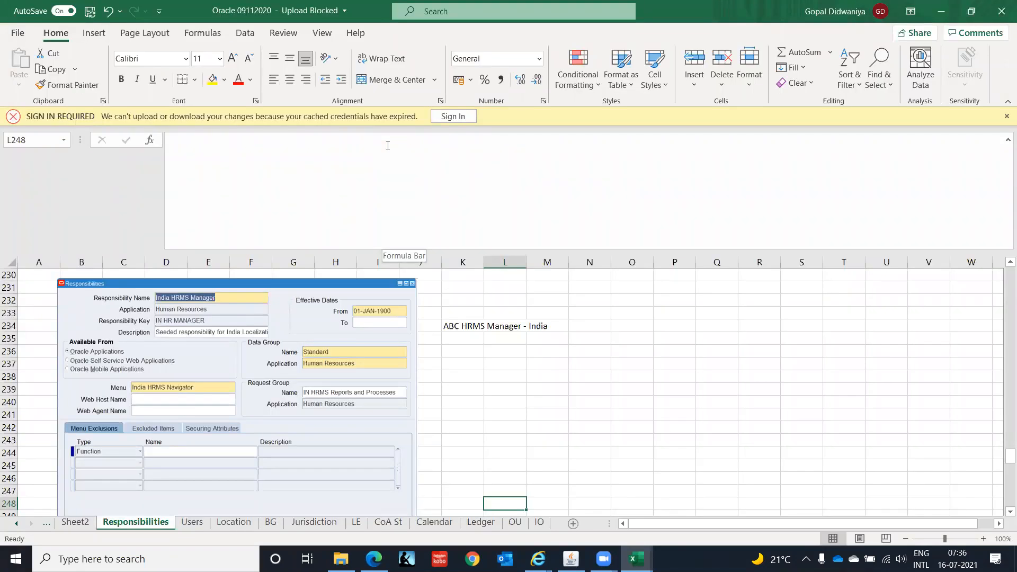
pyautogui.hotkey('alt', 'Tab')
pyautogui.click(391, 199)
pyautogui.write('IN')
pyautogui.press('Tab')
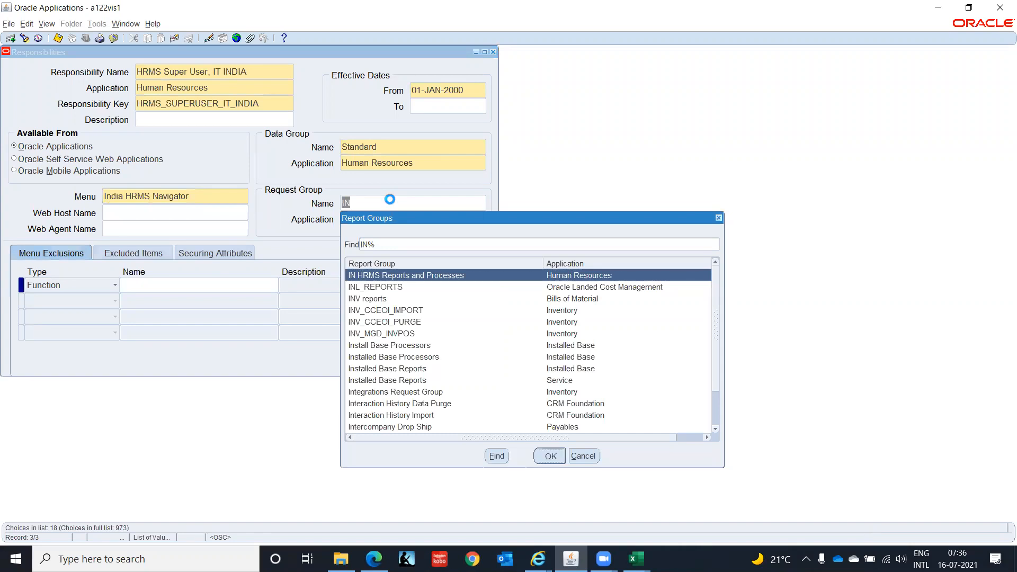
pyautogui.press('Return')
pyautogui.hotkey('alt', 'Tab')
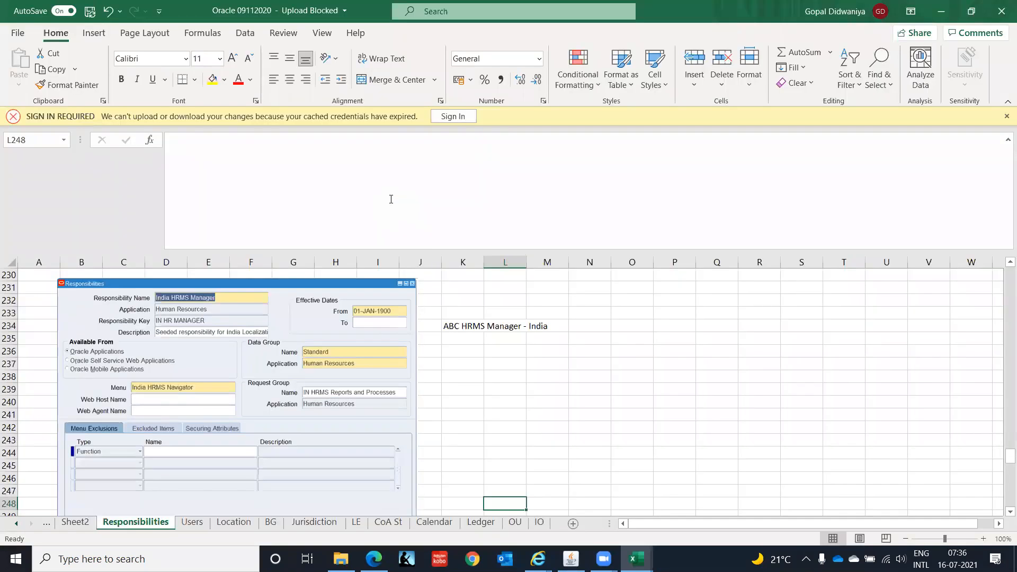
pyautogui.hotkey('alt', 'Tab')
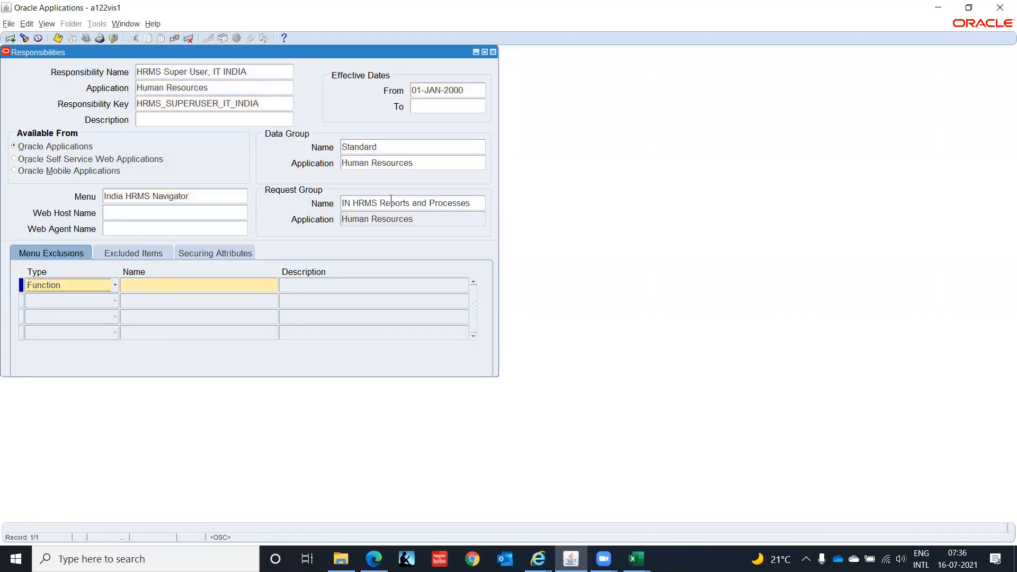
pyautogui.hotkey('ctrl', 's')
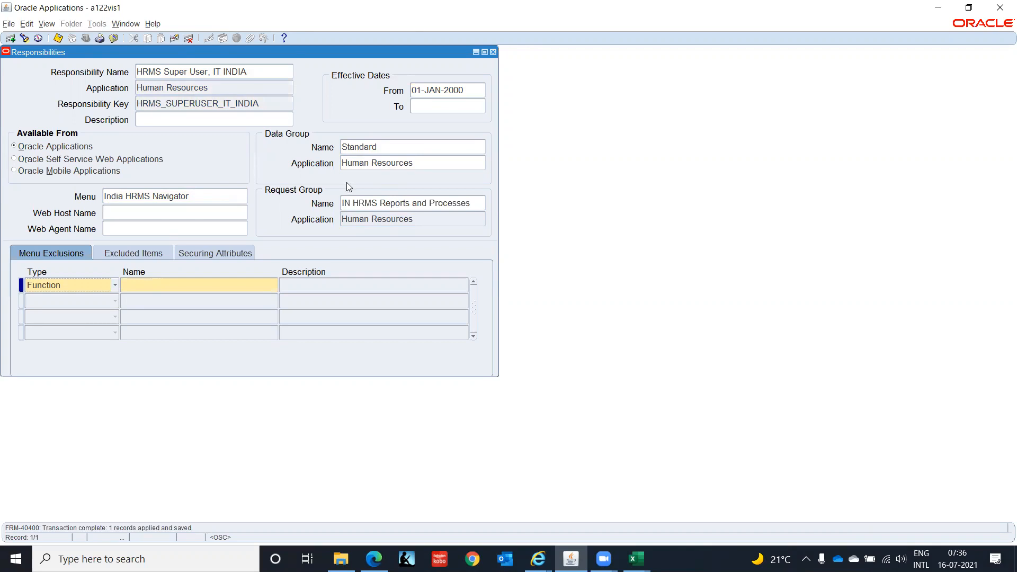
# Open the Users form and query the user's account by user name.
pyautogui.press('F4')
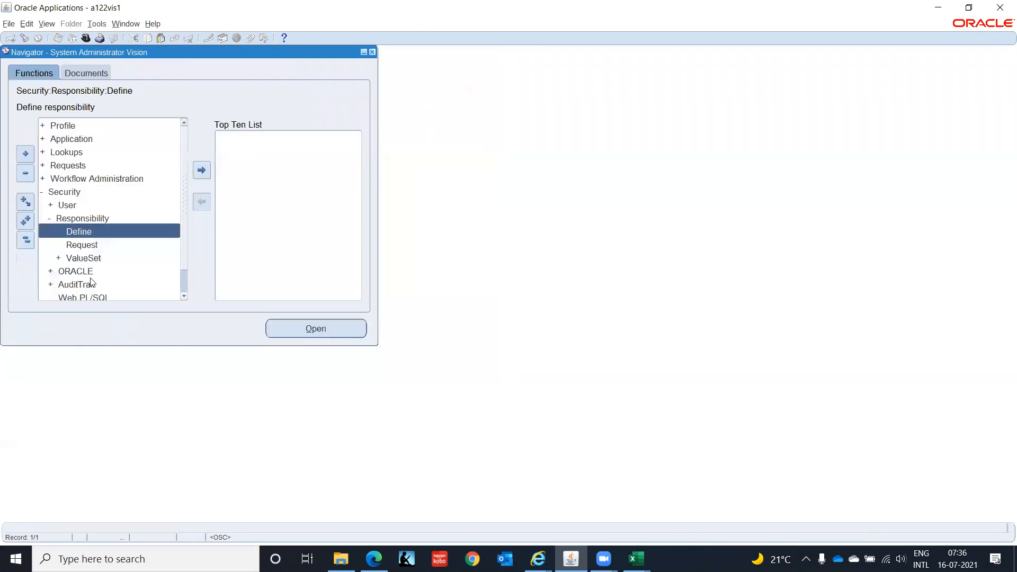
pyautogui.click(65, 206)
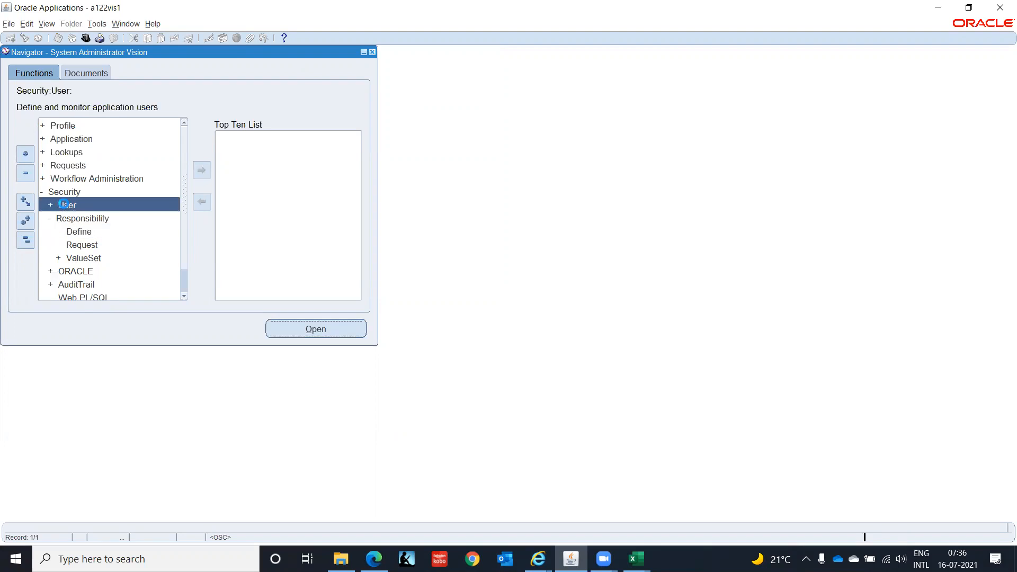
pyautogui.doubleClick(64, 205)
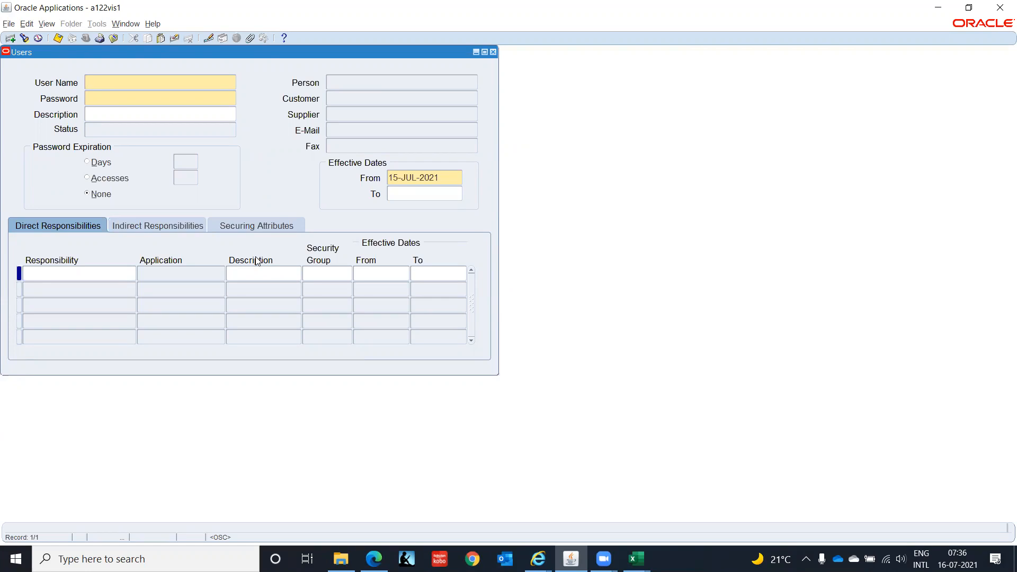
pyautogui.press('F11')
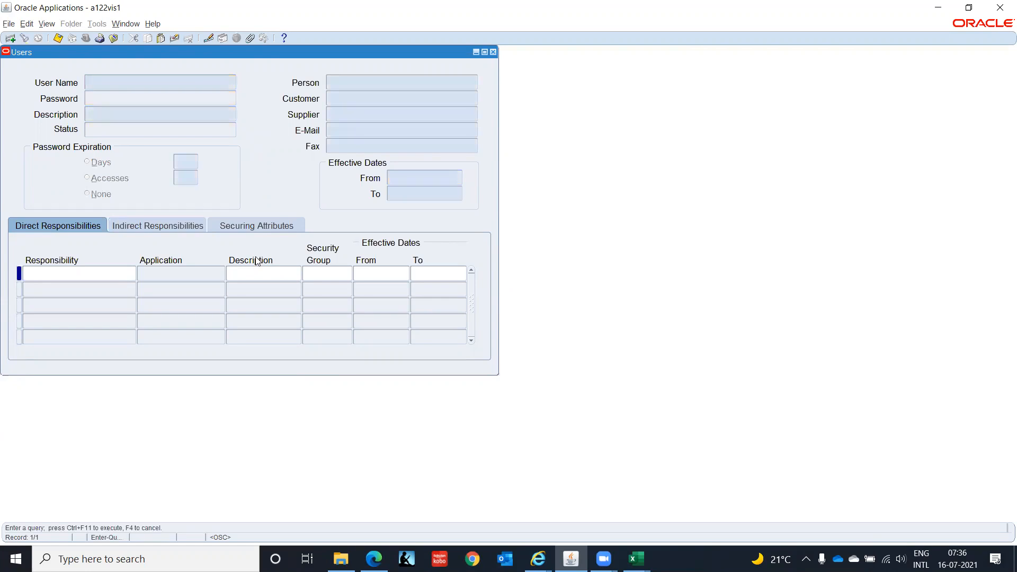
pyautogui.write('GOPAL.D0908')
pyautogui.hotkey('ctrl', 'F11')
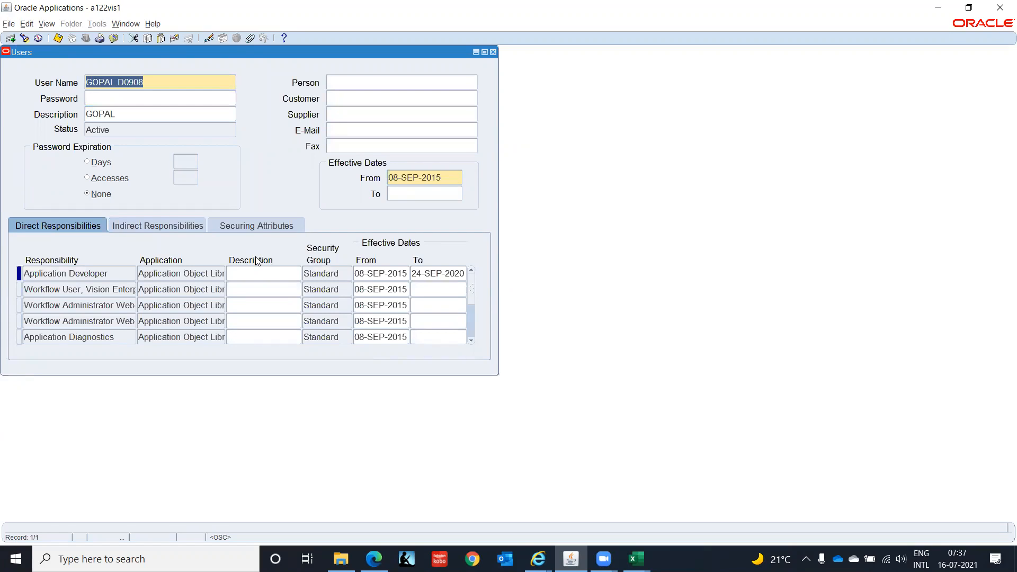
# Add General Ledger as a new direct responsibility for the user.
pyautogui.click(116, 272)
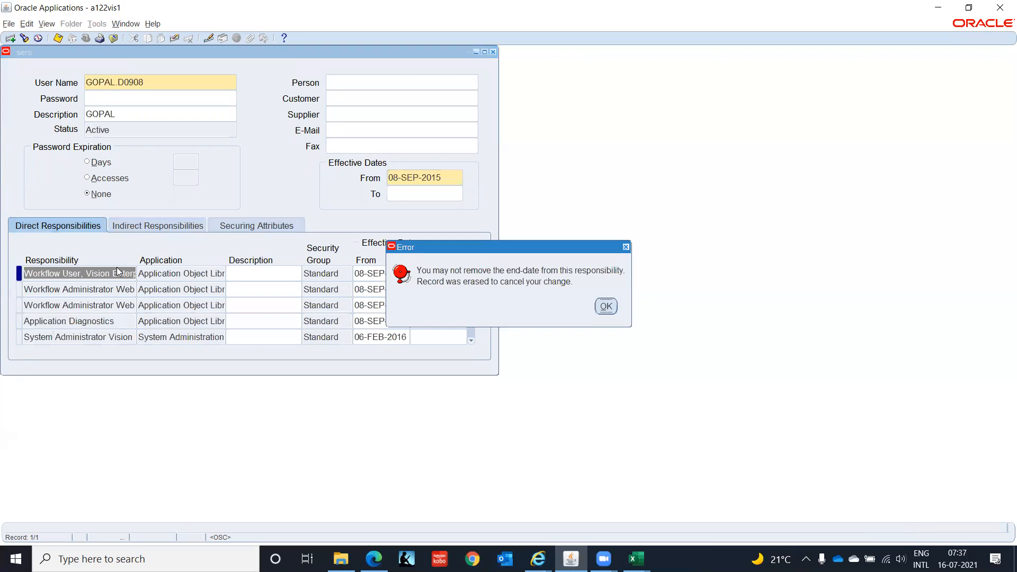
pyautogui.click(607, 306)
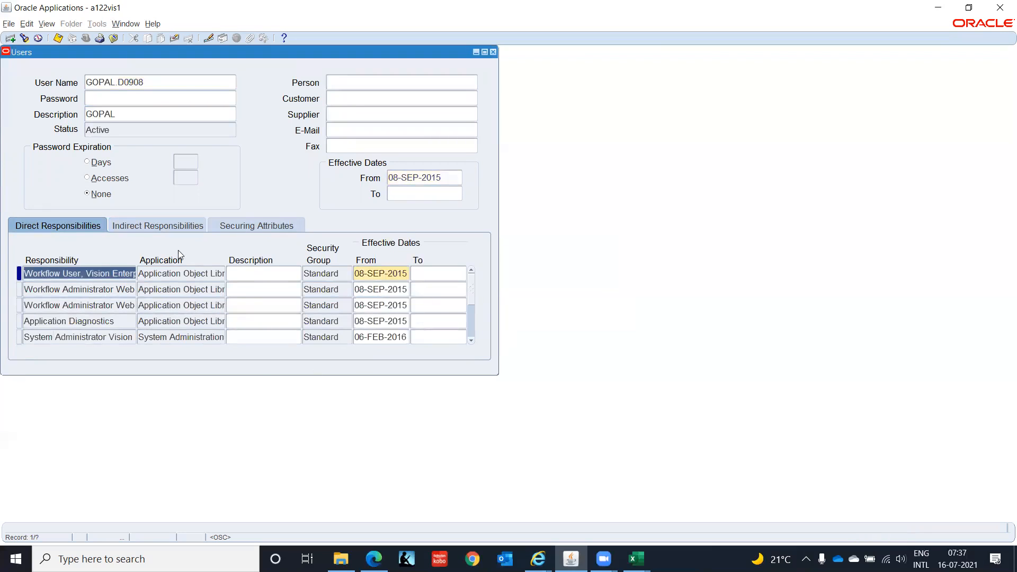
pyautogui.click(10, 38)
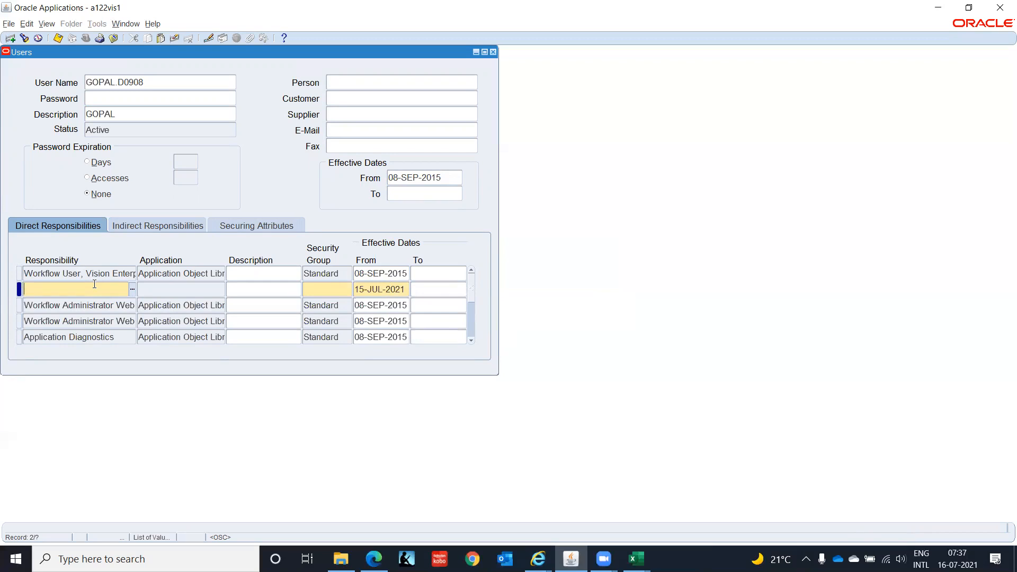
pyautogui.write('General Ledger')
pyautogui.press('Tab')
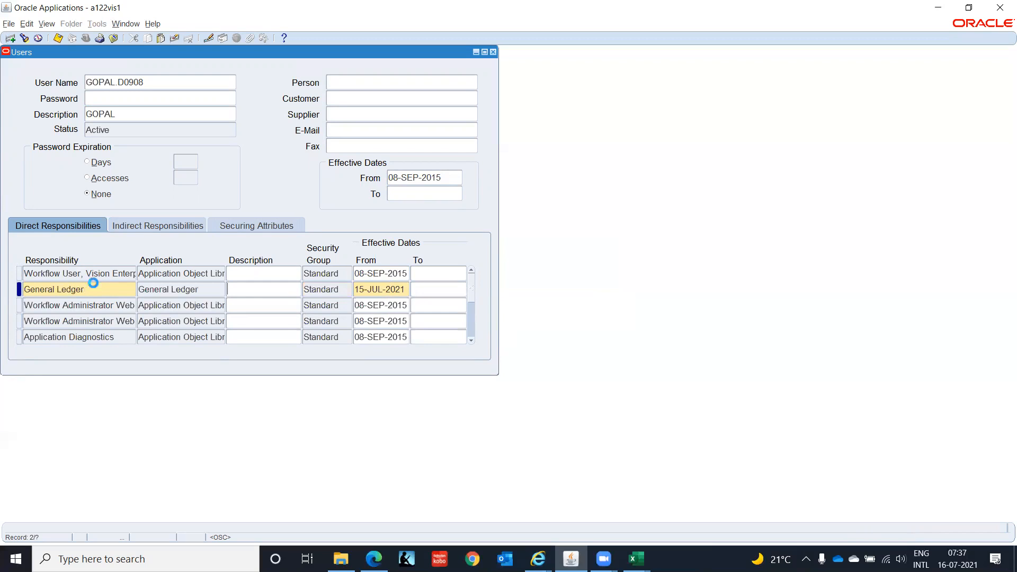
# Replace the General Ledger responsibility with GL Super User, IT India by searching %IT Ind in its list.
pyautogui.click(94, 285)
pyautogui.click(95, 285)
pyautogui.press('BackSpace')
pyautogui.press('BackSpace')
pyautogui.press('BackSpace')
pyautogui.press('BackSpace')
pyautogui.press('BackSpace')
pyautogui.press('BackSpace')
pyautogui.press('BackSpace')
pyautogui.press('BackSpace')
pyautogui.press('BackSpace')
pyautogui.press('BackSpace')
pyautogui.press('BackSpace')
pyautogui.press('BackSpace')
pyautogui.press('BackSpace')
pyautogui.write('%IT Ind')
pyautogui.press('Tab')
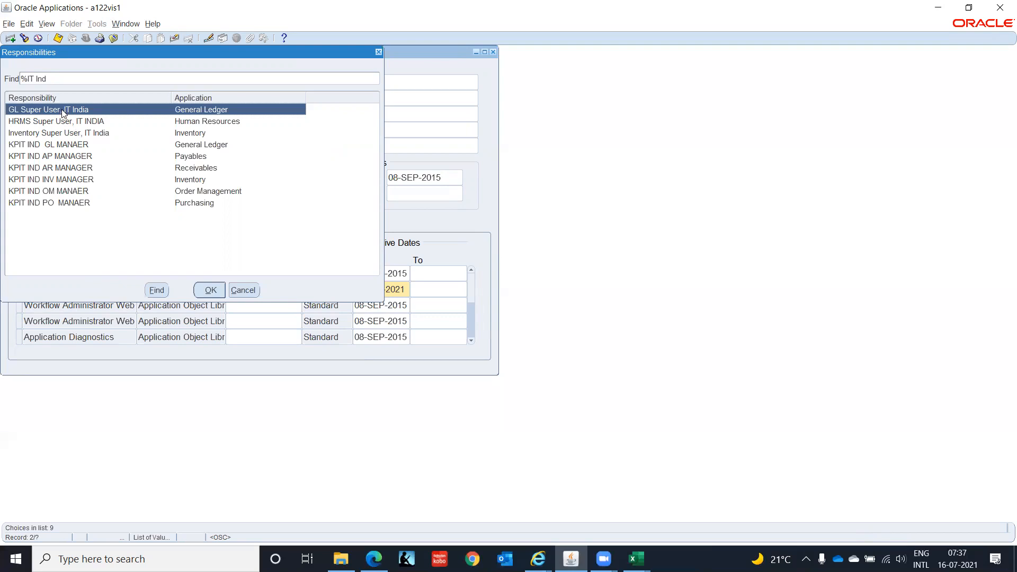
pyautogui.click(209, 290)
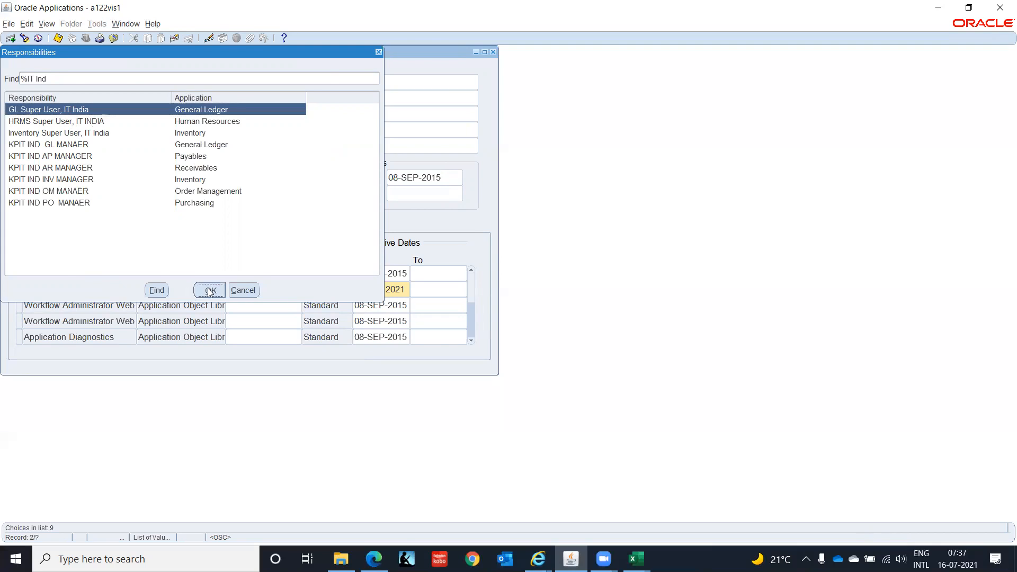
# Add a new direct responsibility row and assign HRMS Super User, IT INDIA from the %IT Indi search.
pyautogui.click(9, 38)
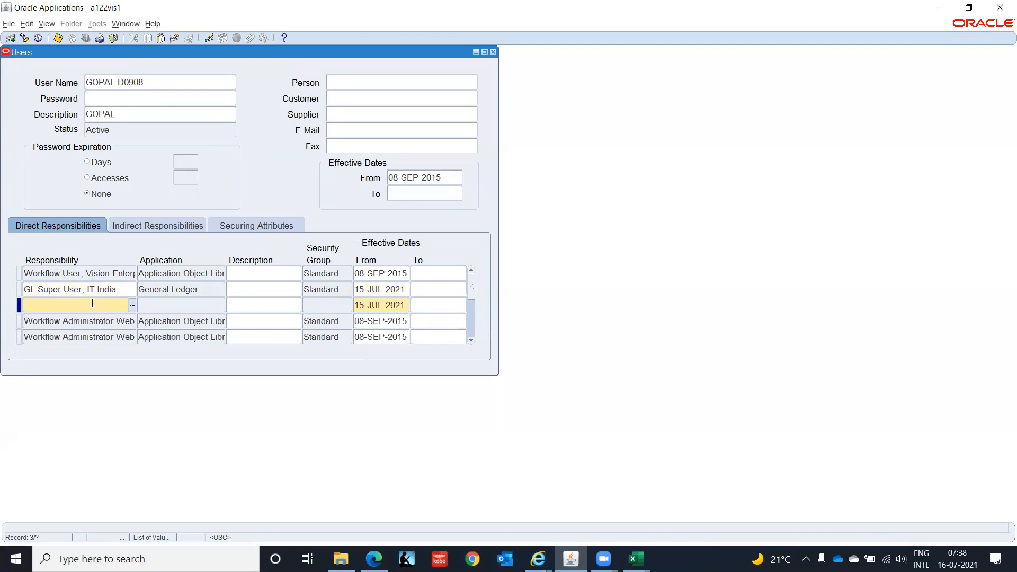
pyautogui.write('%IT Indi')
pyautogui.press('Down')
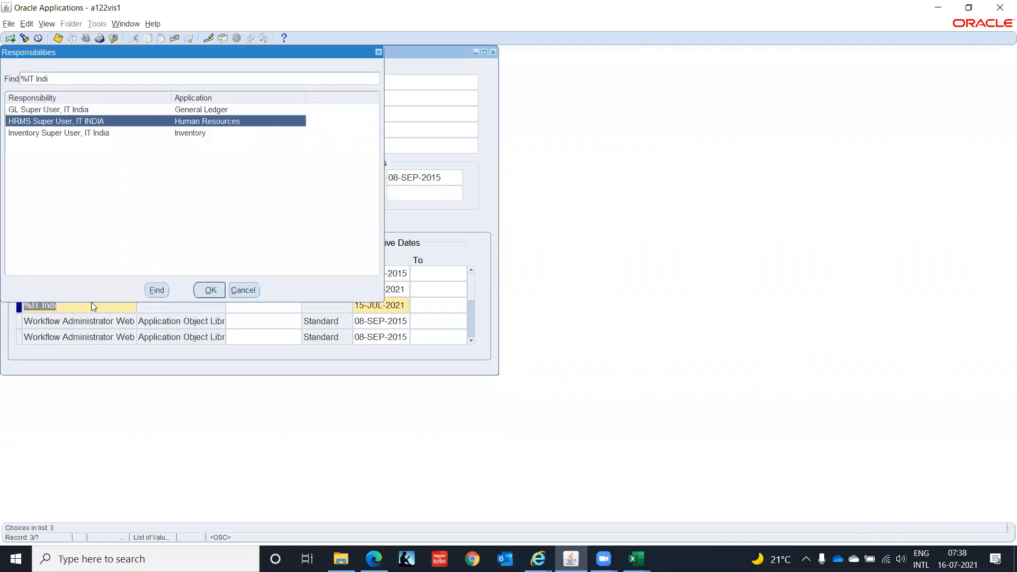
pyautogui.press('Return')
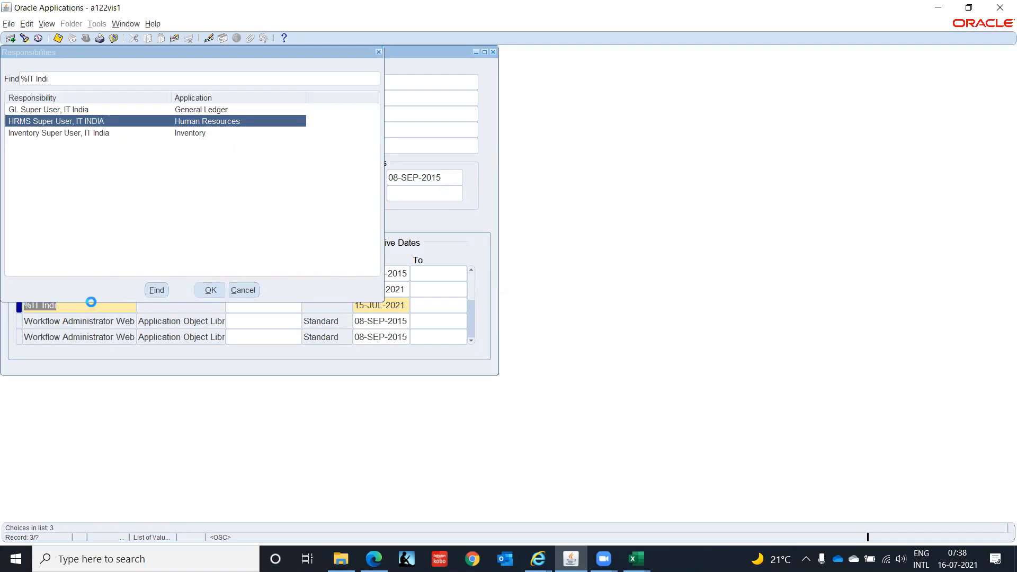
# Add another direct responsibility row and search the responsibility list for %IT Indi.
pyautogui.click(10, 38)
pyautogui.write('%IT ')
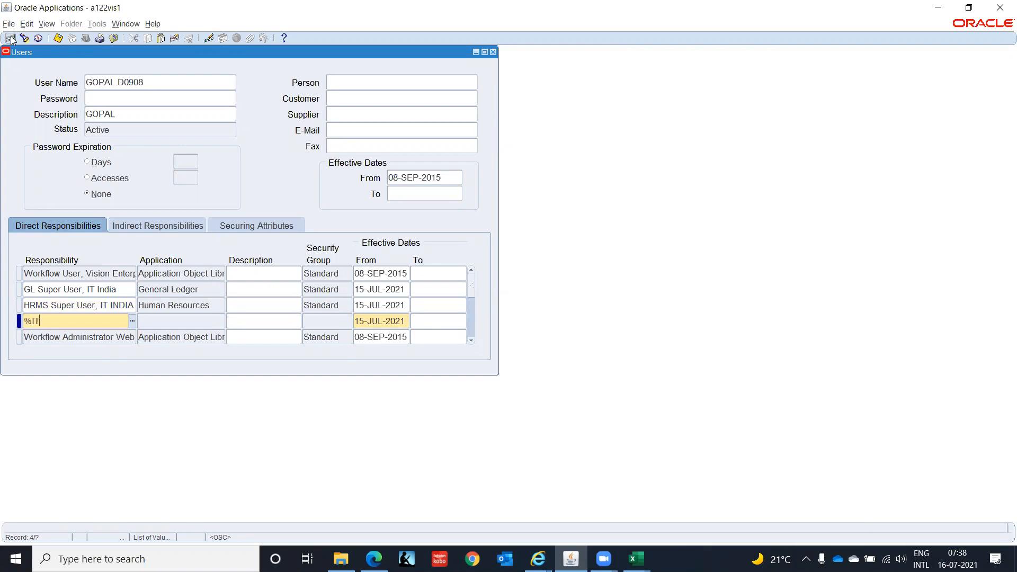
pyautogui.write('Indi')
pyautogui.press('Tab')
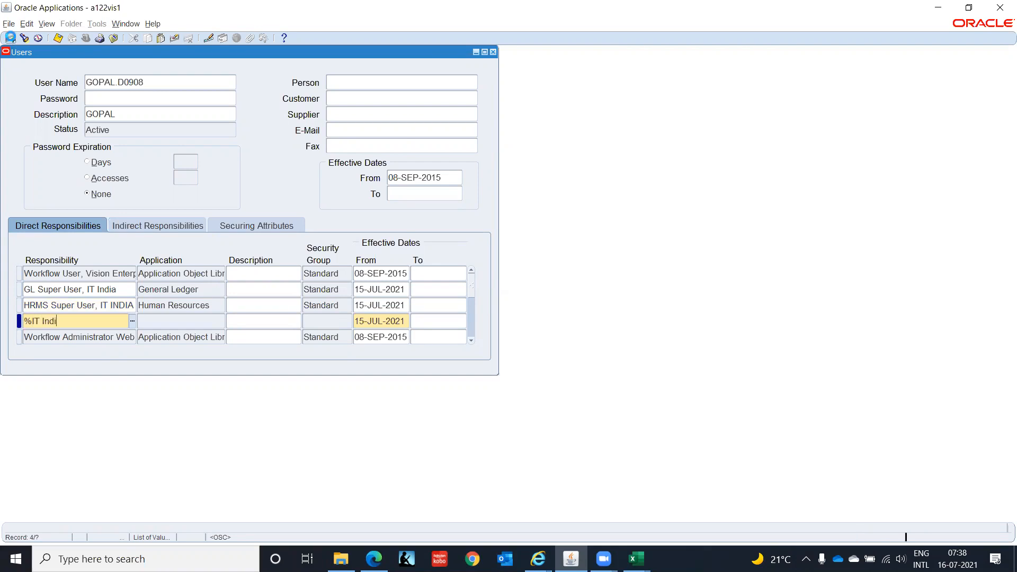
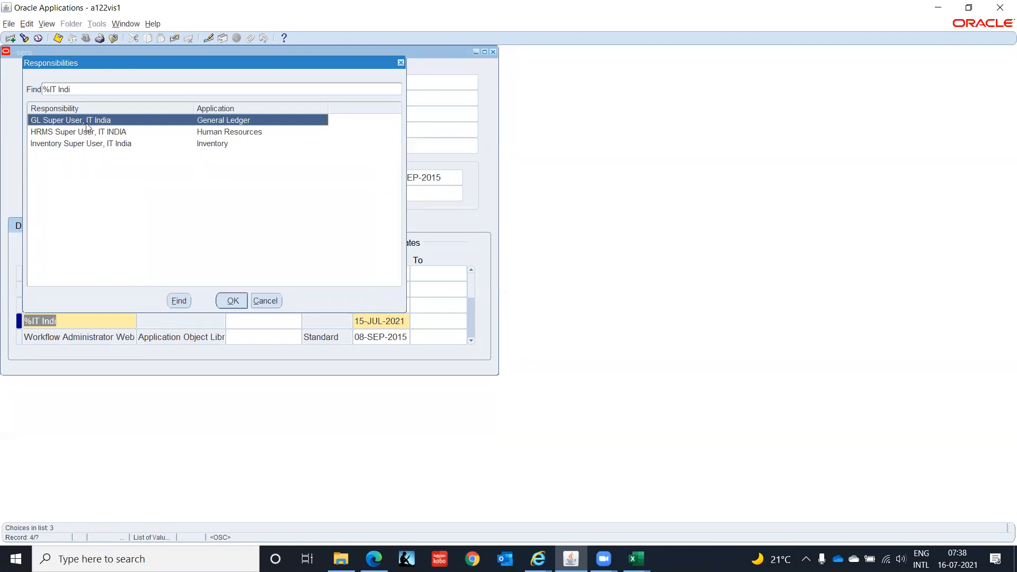
# Assign Inventory Super User, IT India to the new responsibility row and save the user.
pyautogui.click(98, 148)
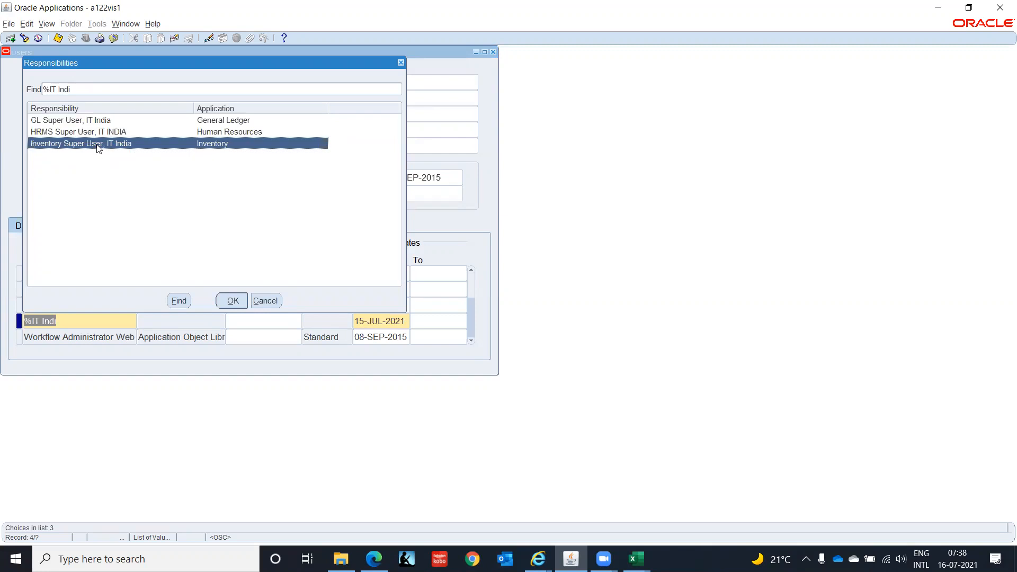
pyautogui.click(232, 302)
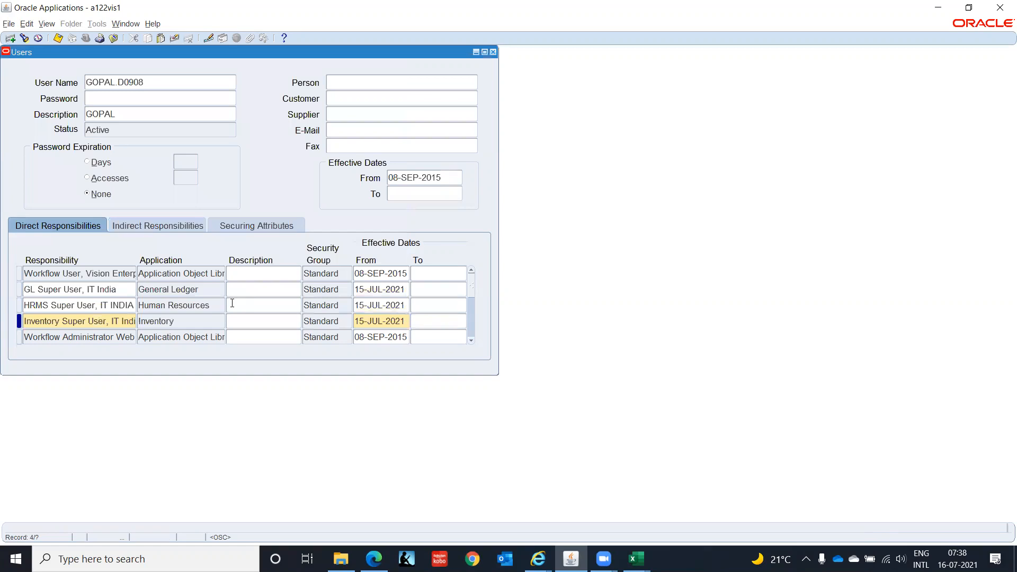
pyautogui.hotkey('ctrl', 's')
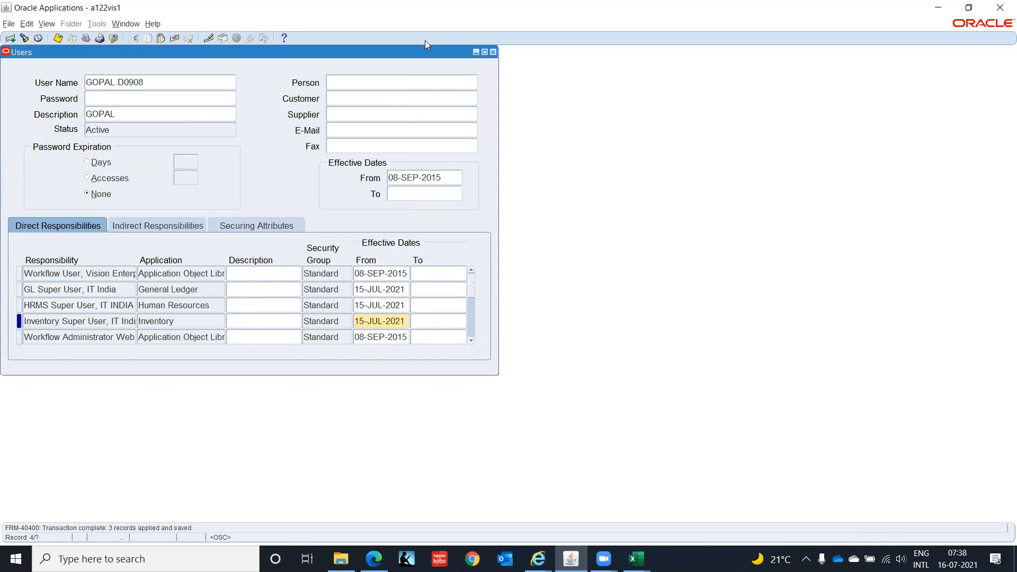
# Close the Users form and open the System Profile Values form from the navigator.
pyautogui.click(494, 51)
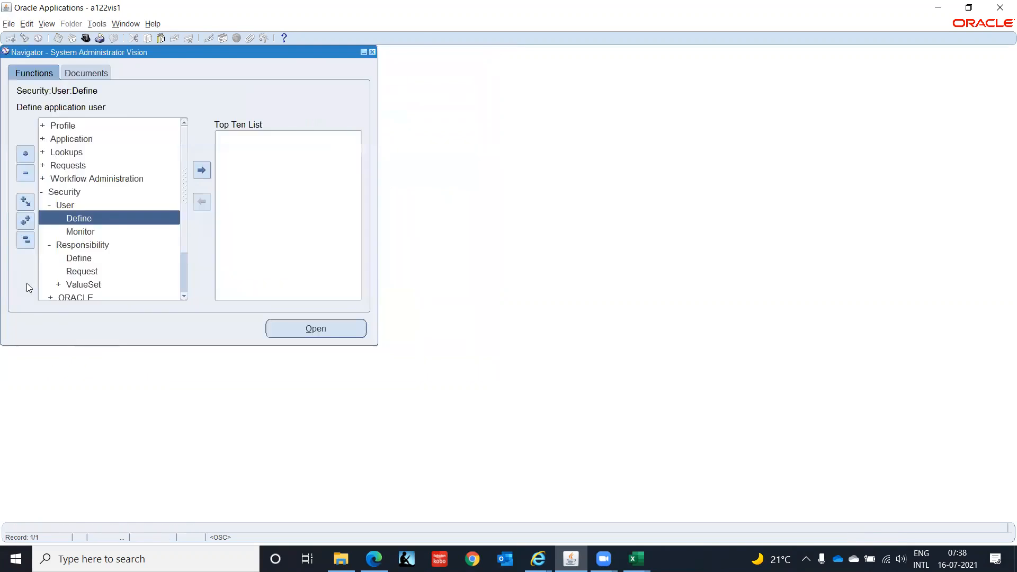
pyautogui.click(24, 242)
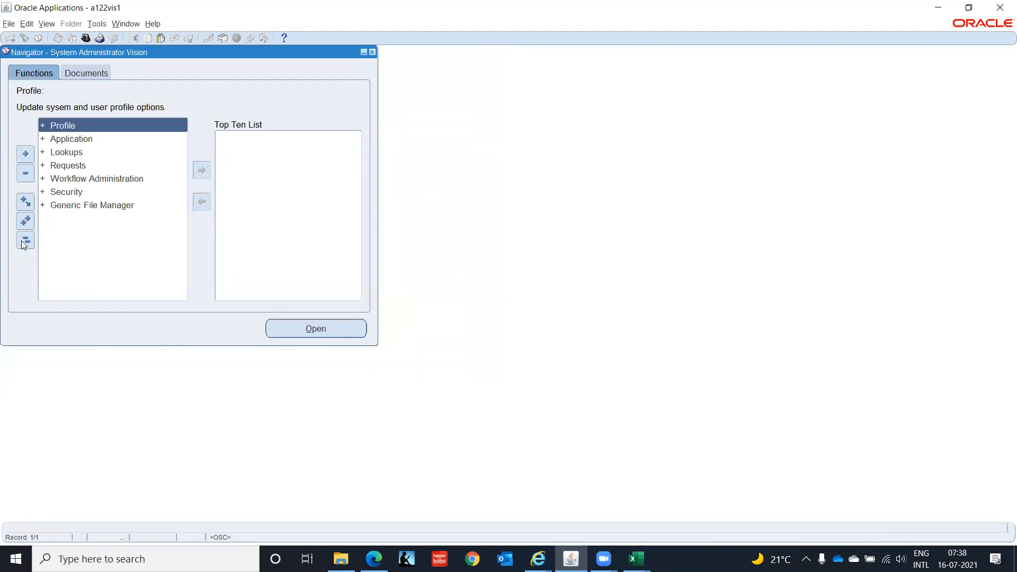
pyautogui.doubleClick(89, 128)
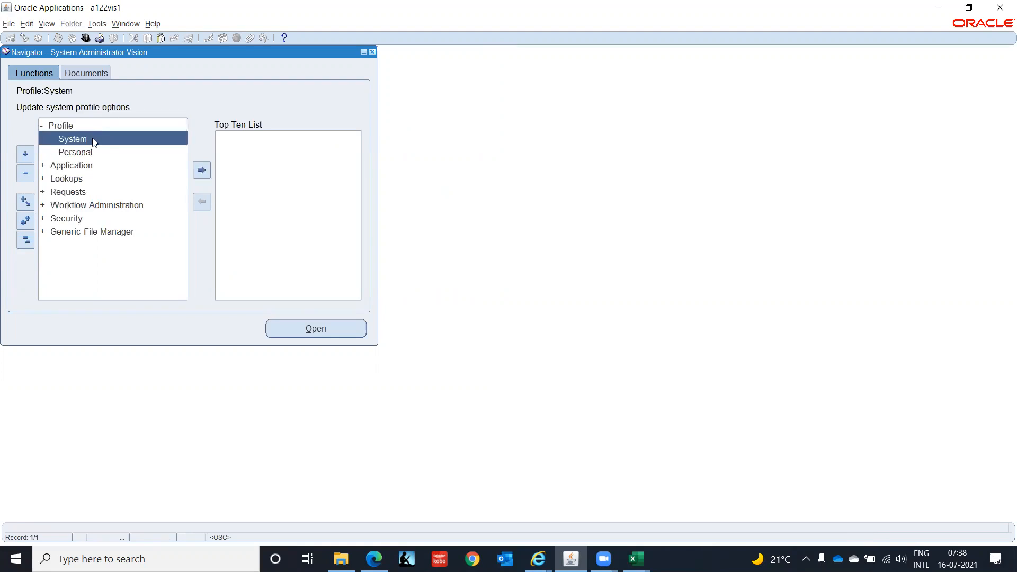
pyautogui.doubleClick(94, 140)
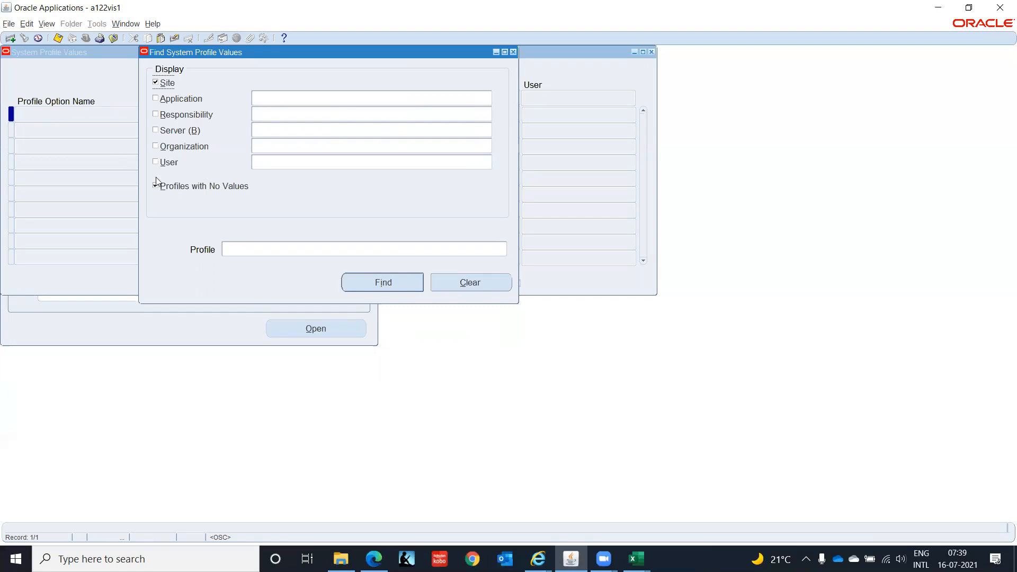
# Find HR%Busin% profiles at site level and for the GL Super User, IT India responsibility, excluding profiles with no values.
pyautogui.click(156, 115)
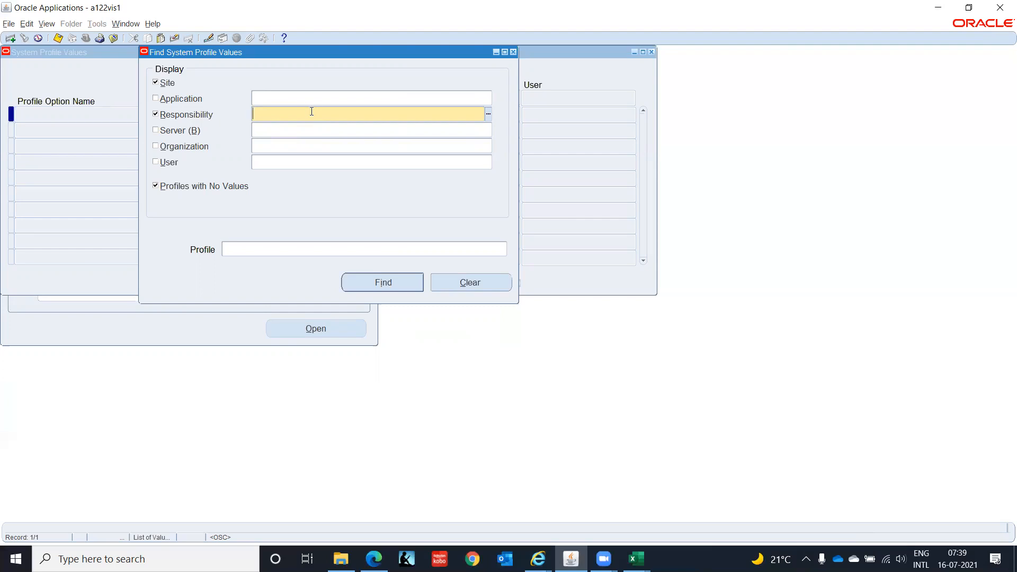
pyautogui.click(200, 187)
pyautogui.click(294, 110)
pyautogui.write('%IT Ind')
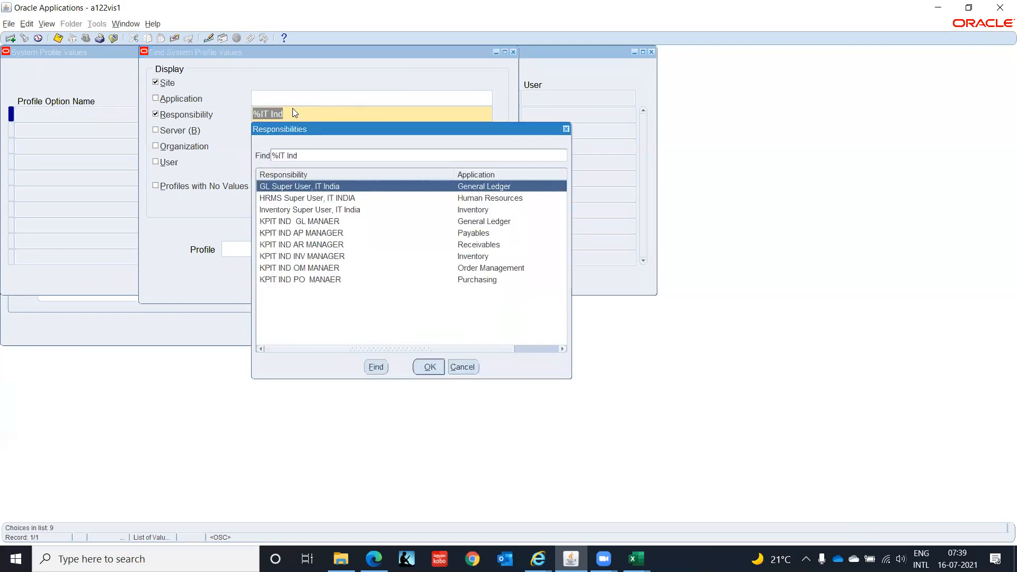
pyautogui.press('Return')
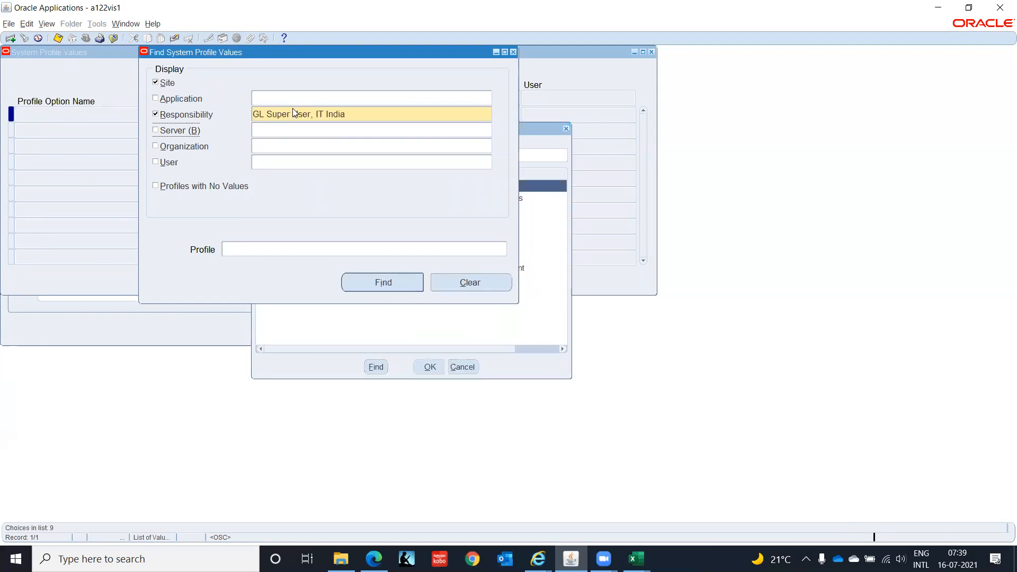
pyautogui.click(246, 246)
pyautogui.write('HR%Busin%')
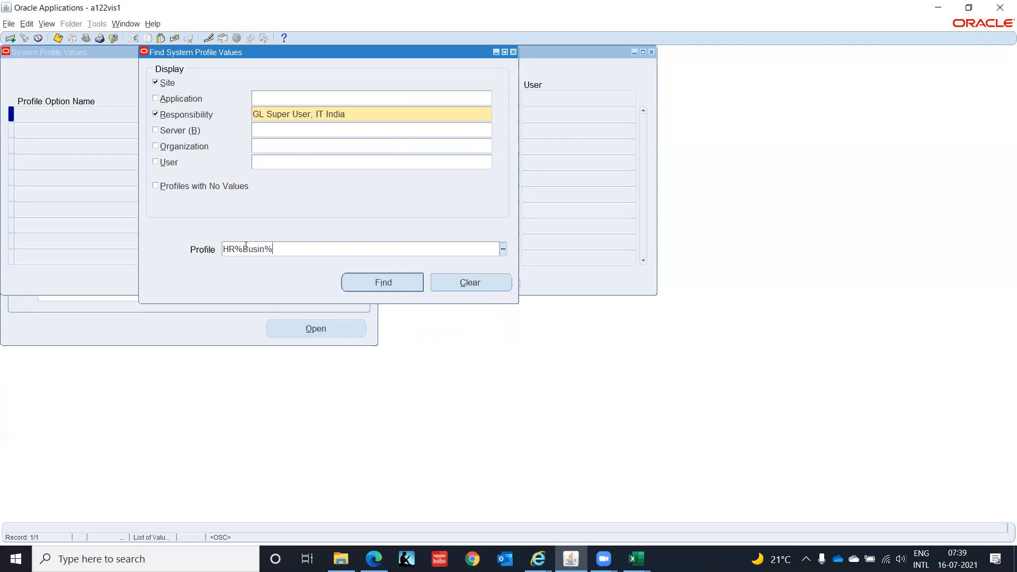
pyautogui.click(371, 284)
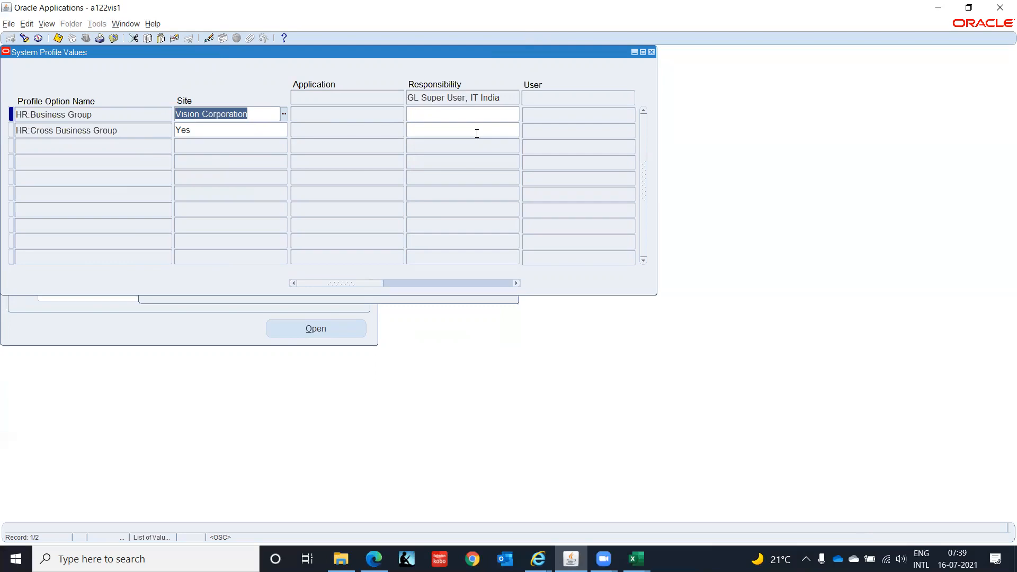
# Set HR:Business Group to Setup Business Group for the GL Super User, IT India responsibility and save.
pyautogui.click(433, 114)
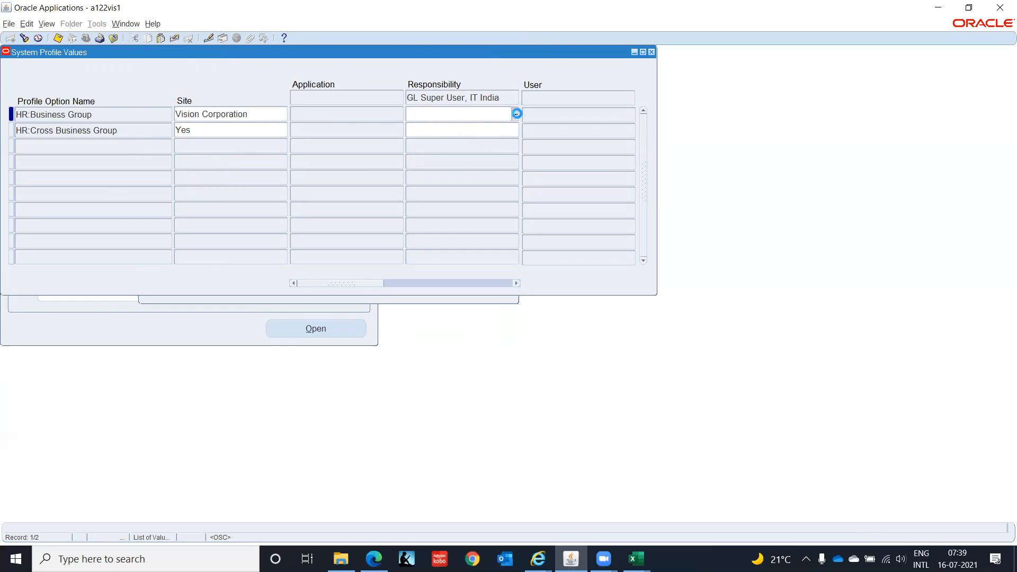
pyautogui.click(517, 114)
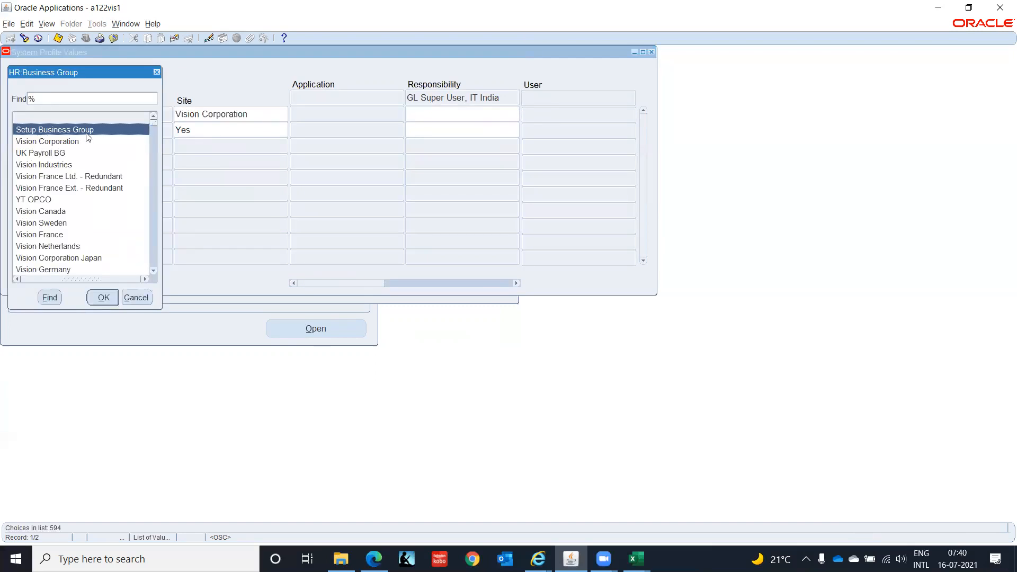
pyautogui.click(102, 298)
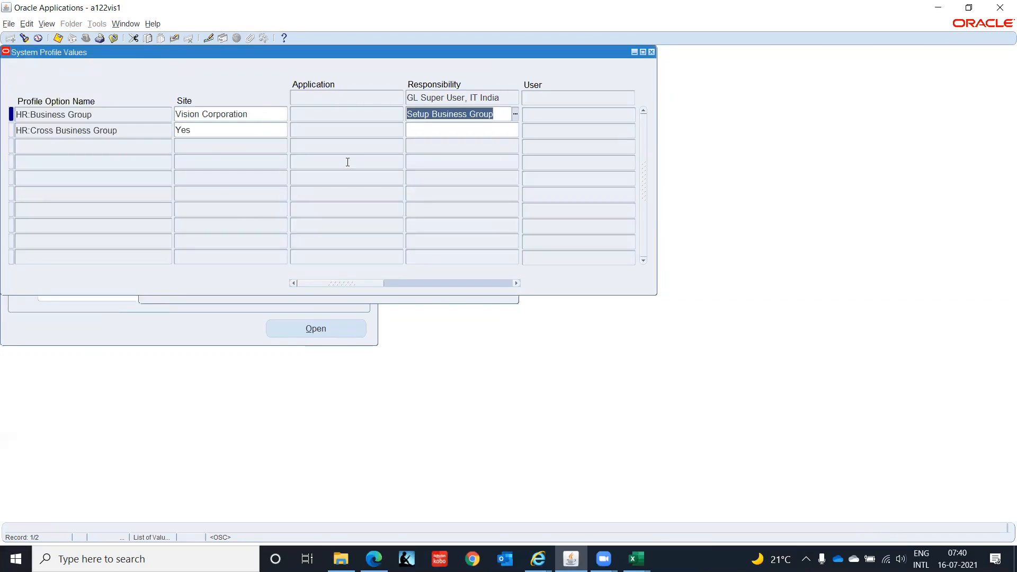
pyautogui.hotkey('ctrl', 's')
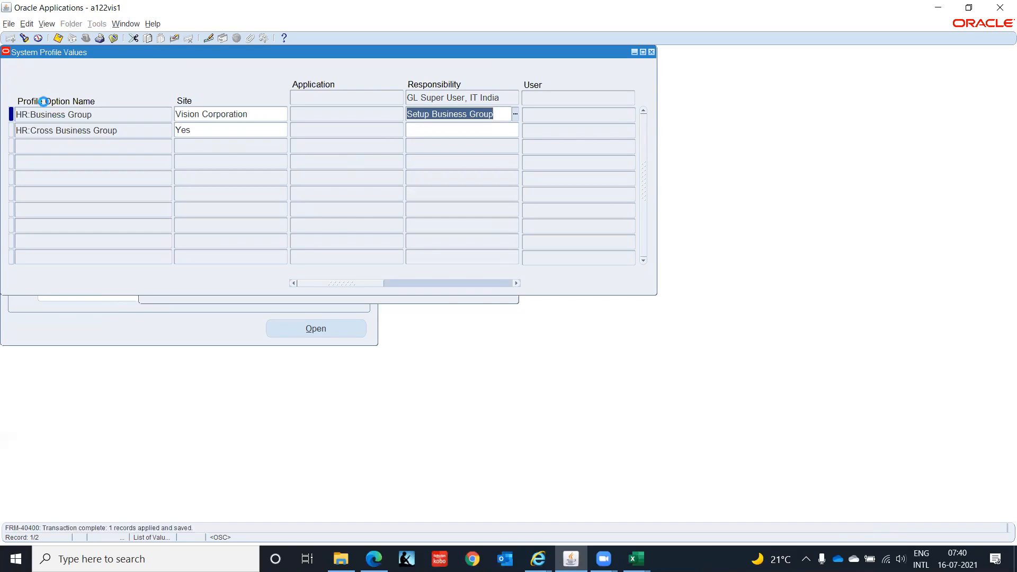
# Search the profile options matching HR%User% for the same responsibility.
pyautogui.click(24, 38)
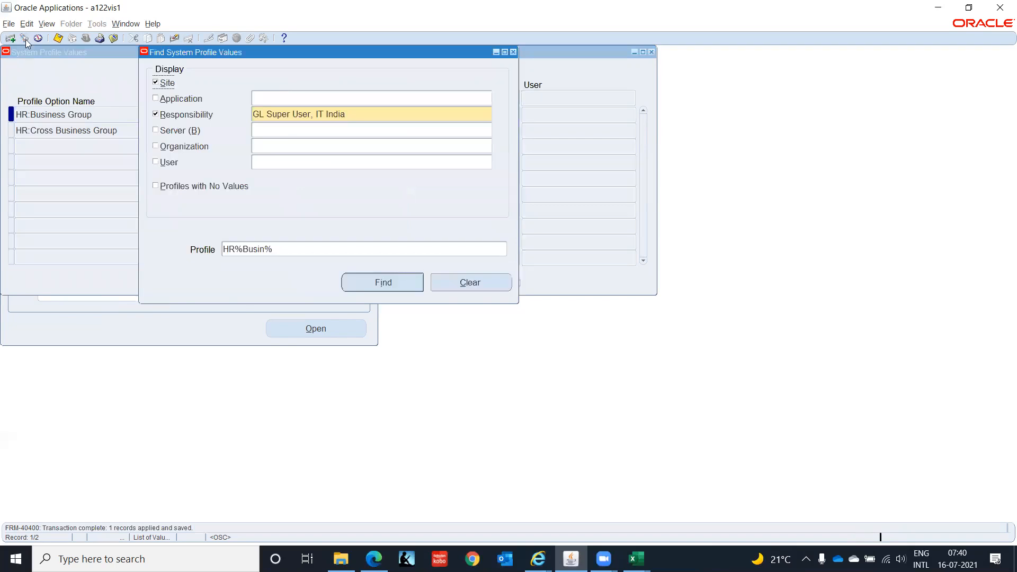
pyautogui.click(293, 249)
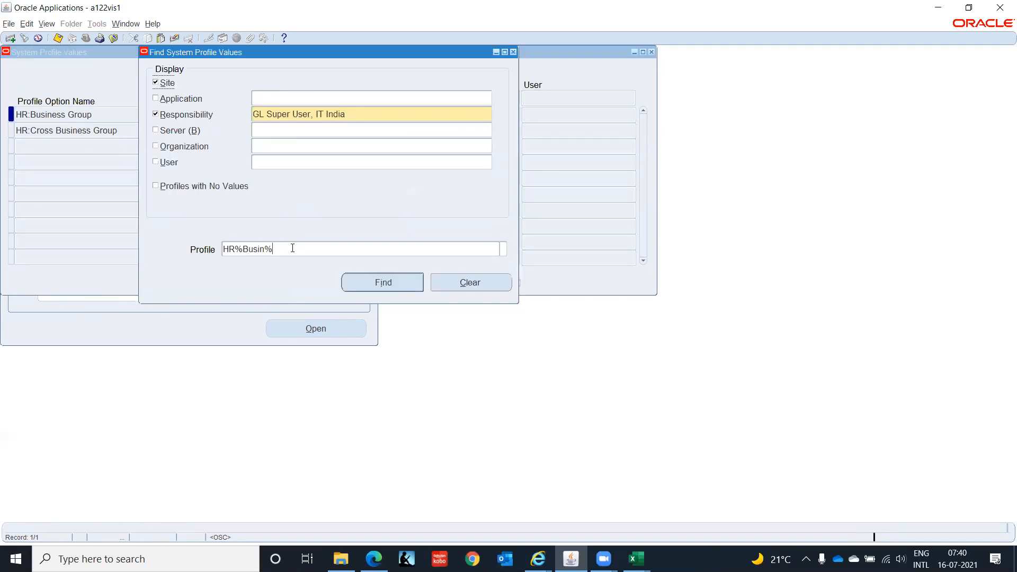
pyautogui.write('HR%')
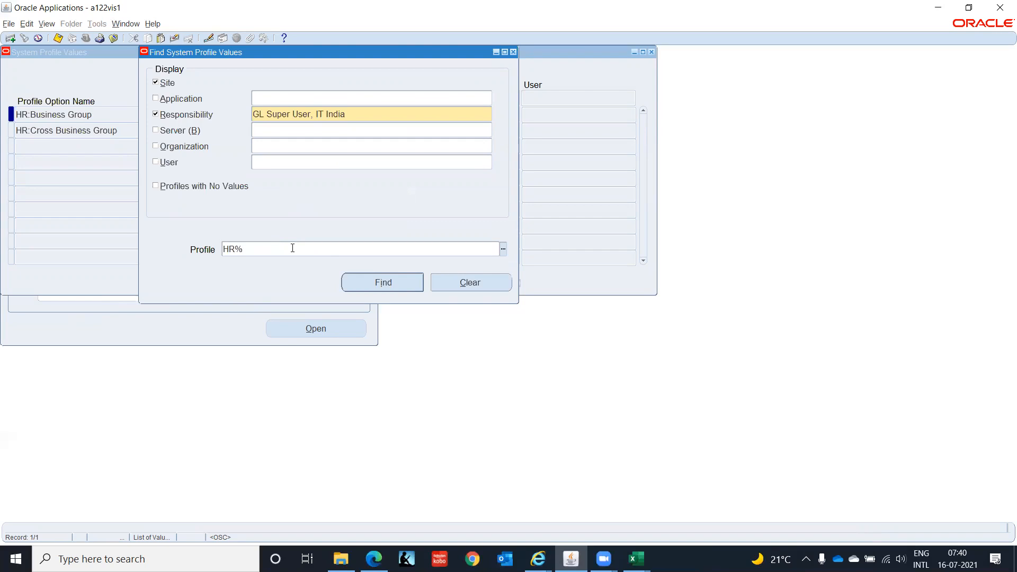
pyautogui.write('User%')
pyautogui.click(382, 287)
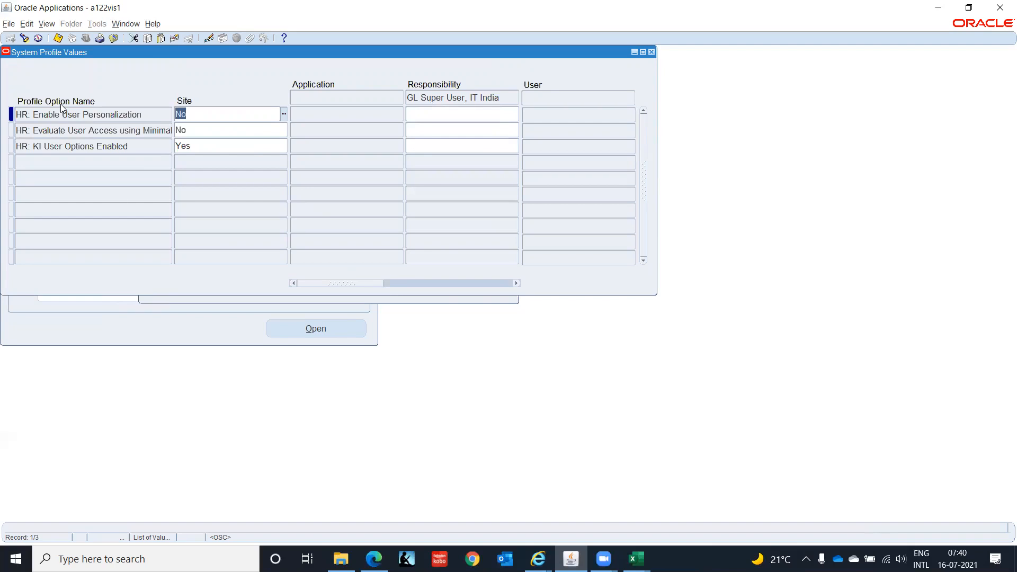
# Find HR%Secu% and set HR: Security Profile to Setup Business Group for GL Super User, IT India, saving it.
pyautogui.click(24, 39)
pyautogui.doubleClick(279, 252)
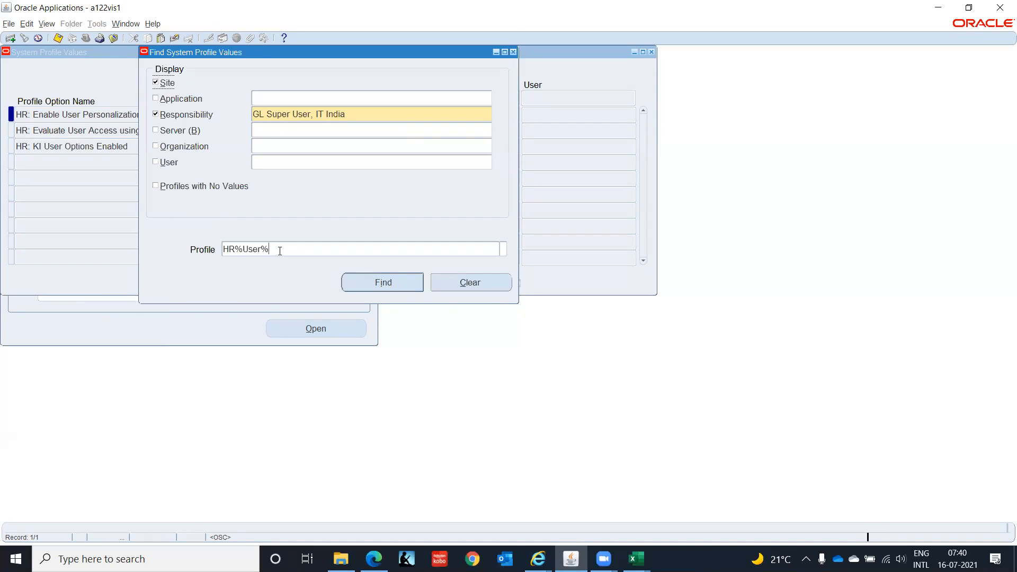
pyautogui.write('HR')
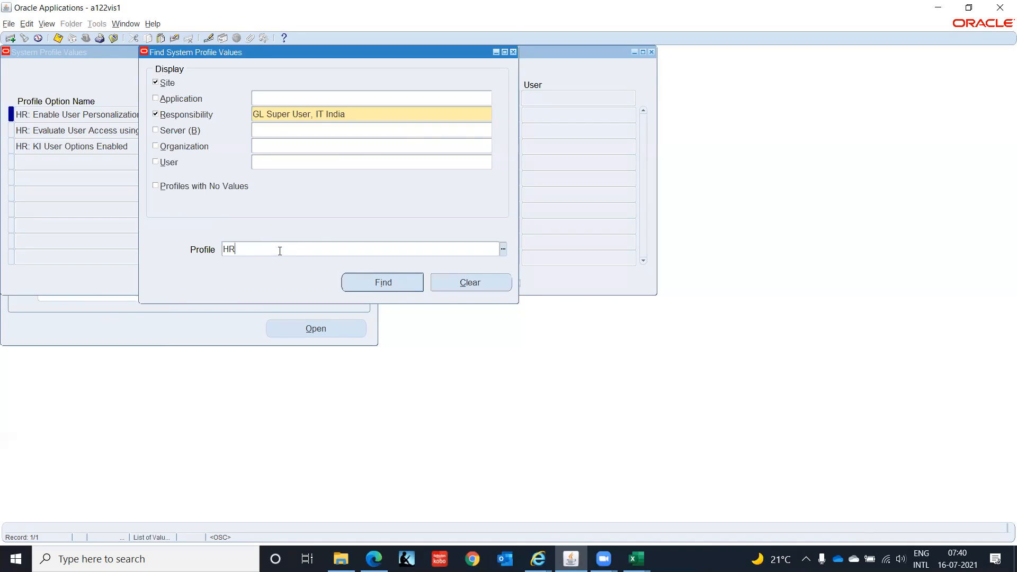
pyautogui.write('%Secu%')
pyautogui.click(384, 282)
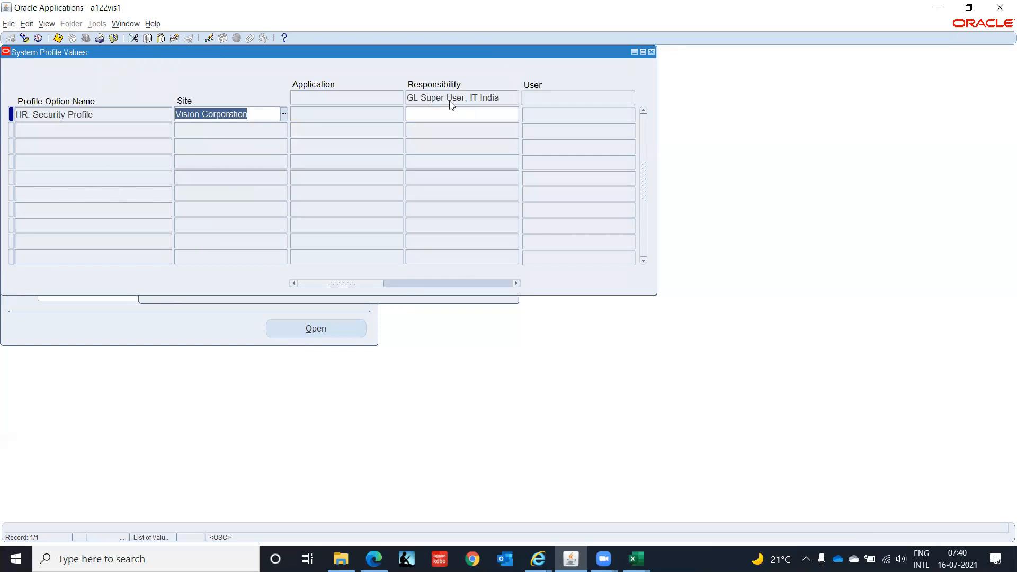
pyautogui.click(455, 114)
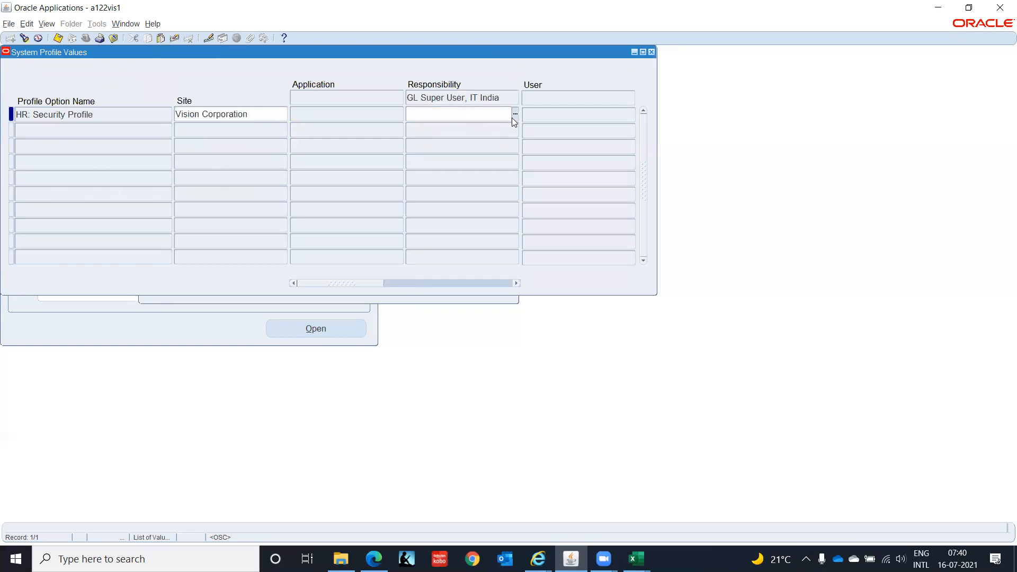
pyautogui.click(516, 115)
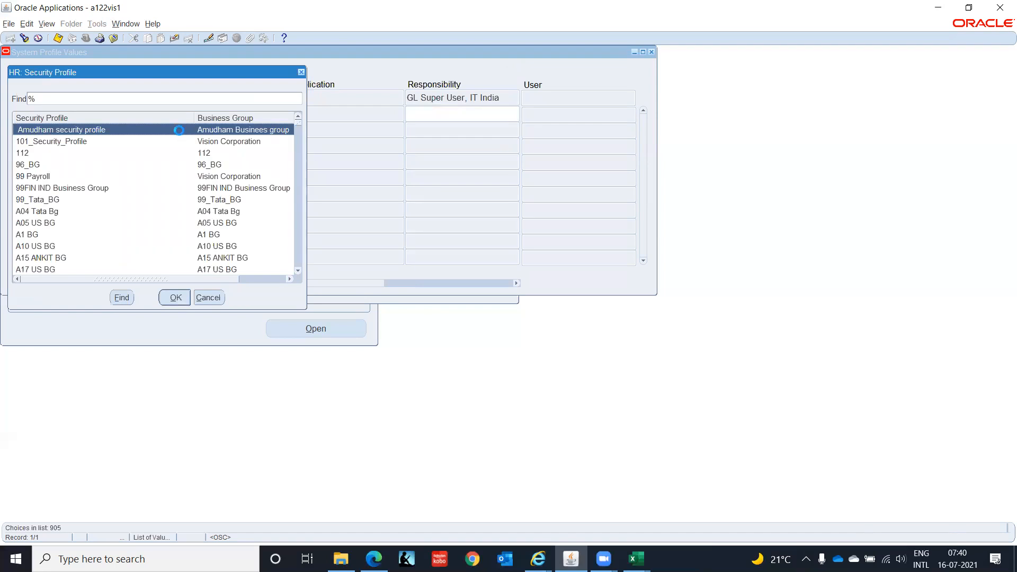
pyautogui.write('s')
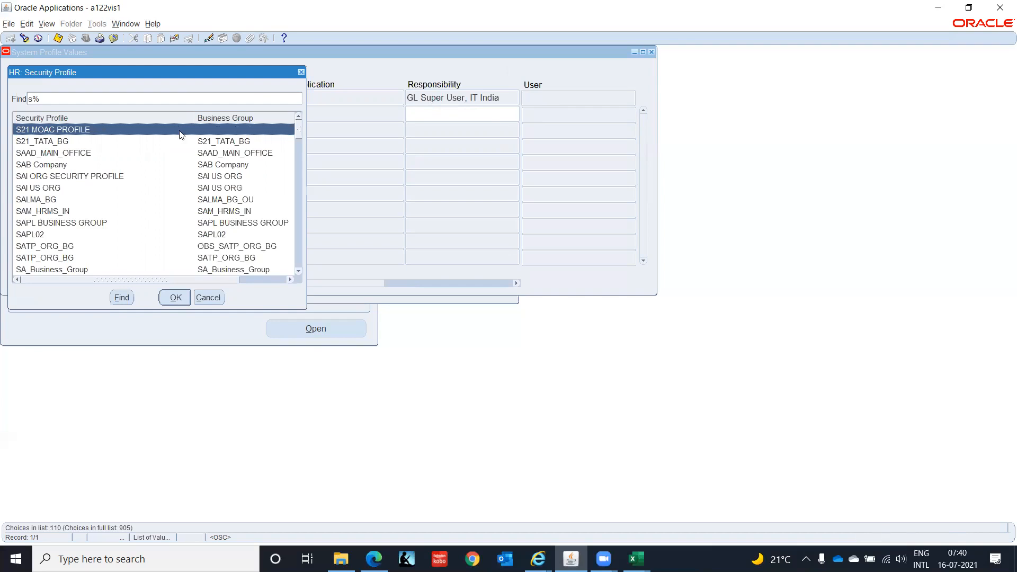
pyautogui.write('e')
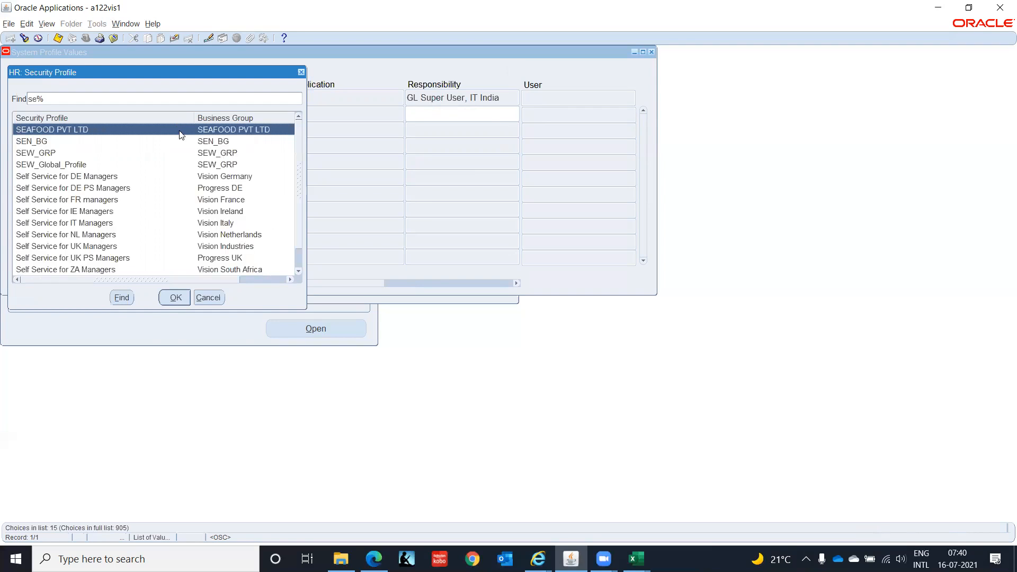
pyautogui.press('Return')
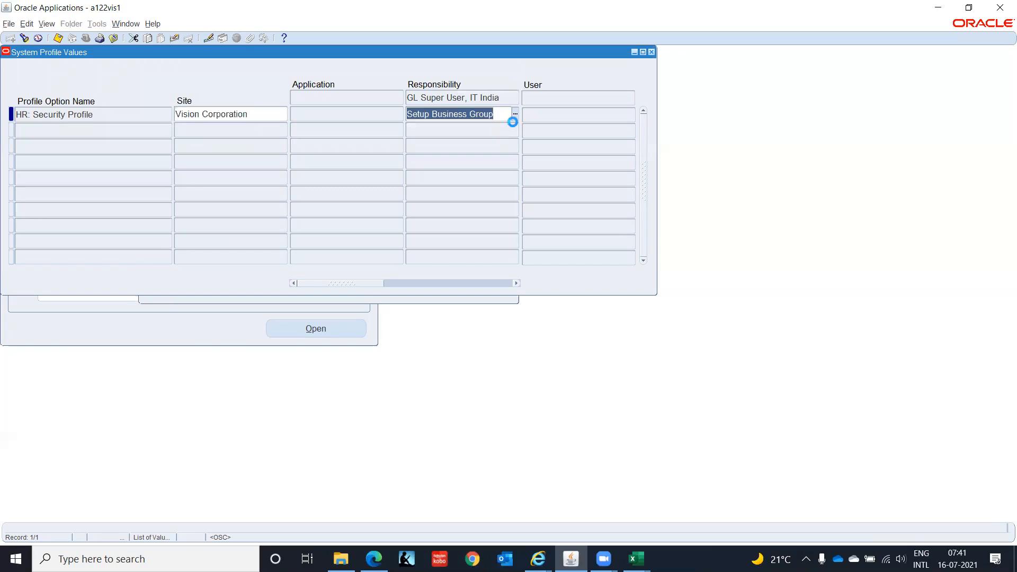
# Search the HR%Bus% profile options again to review the responsibility-level values.
pyautogui.click(24, 37)
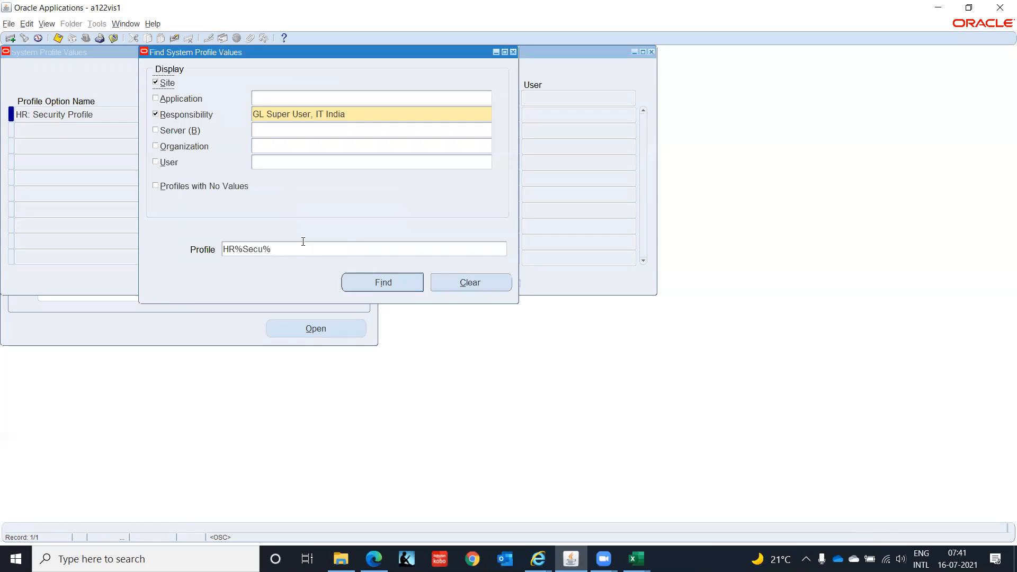
pyautogui.click(302, 250)
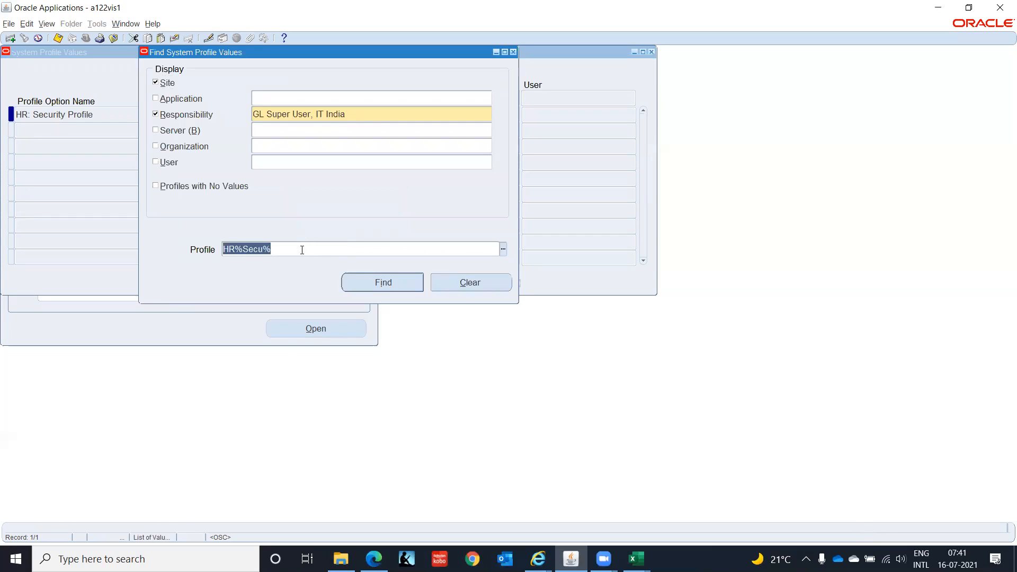
pyautogui.write('HR%Bus%')
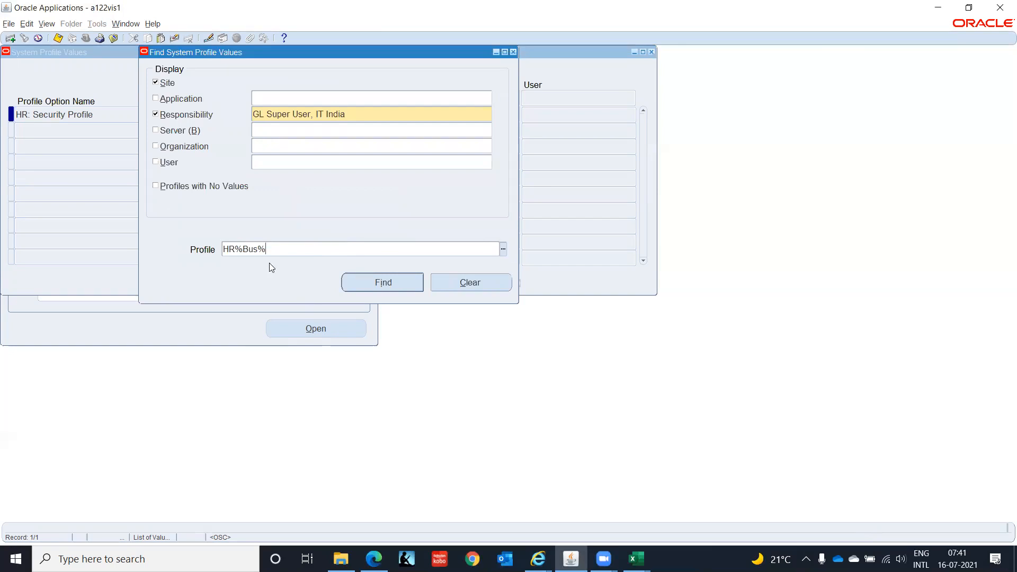
pyautogui.click(363, 282)
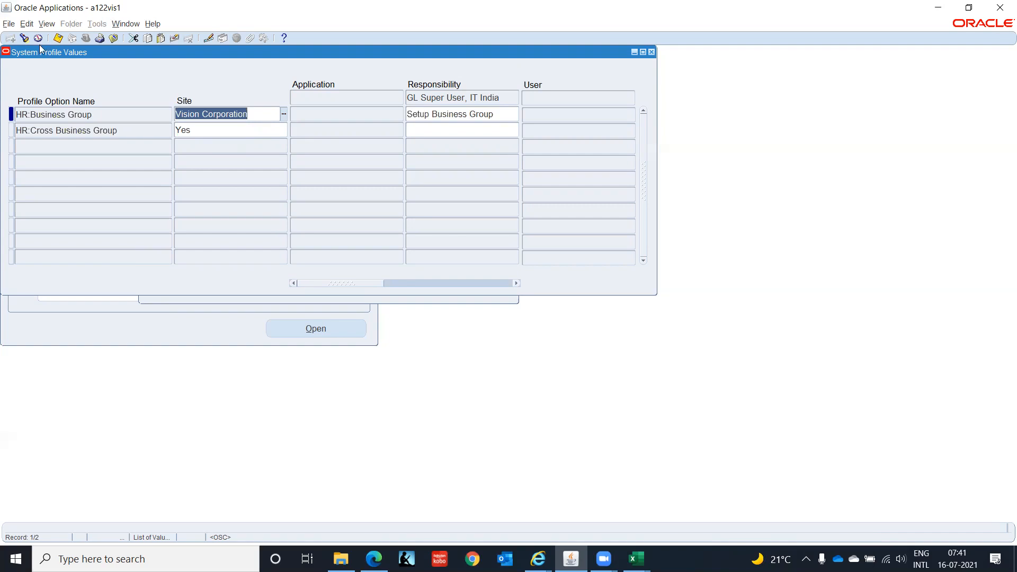
# Find HR%Bus% profile values for HRMS Super User, IT INDIA, set HR:Business Group to Setup Business Group, and save.
pyautogui.click(25, 38)
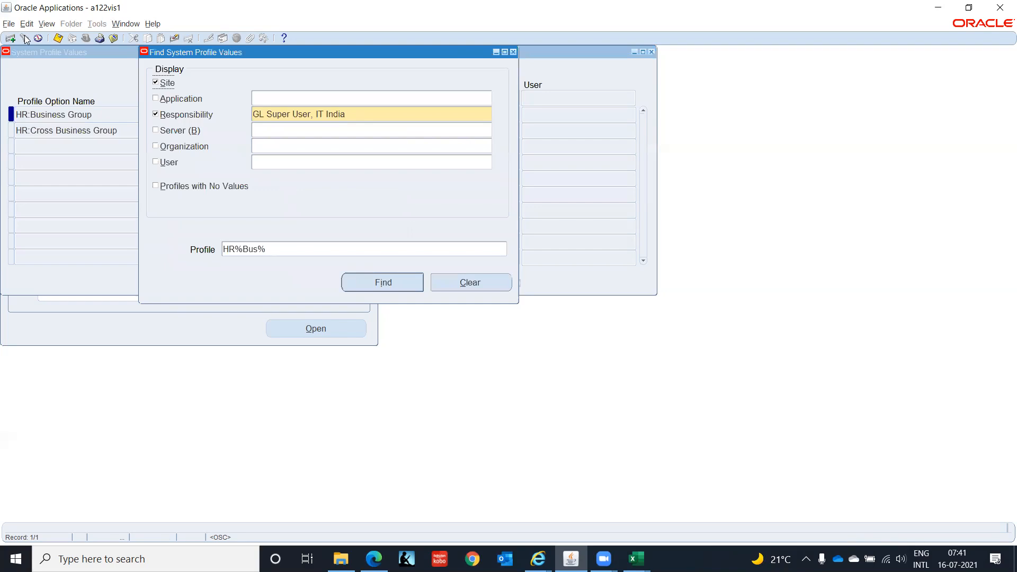
pyautogui.click(386, 112)
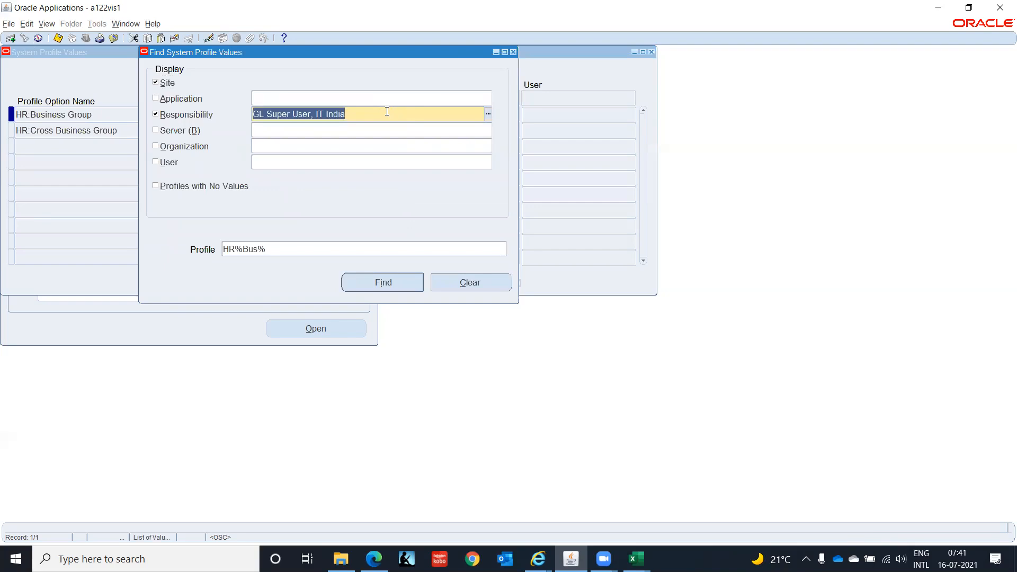
pyautogui.press('BackSpace')
pyautogui.write('IT')
pyautogui.press('BackSpace')
pyautogui.press('BackSpace')
pyautogui.write('%')
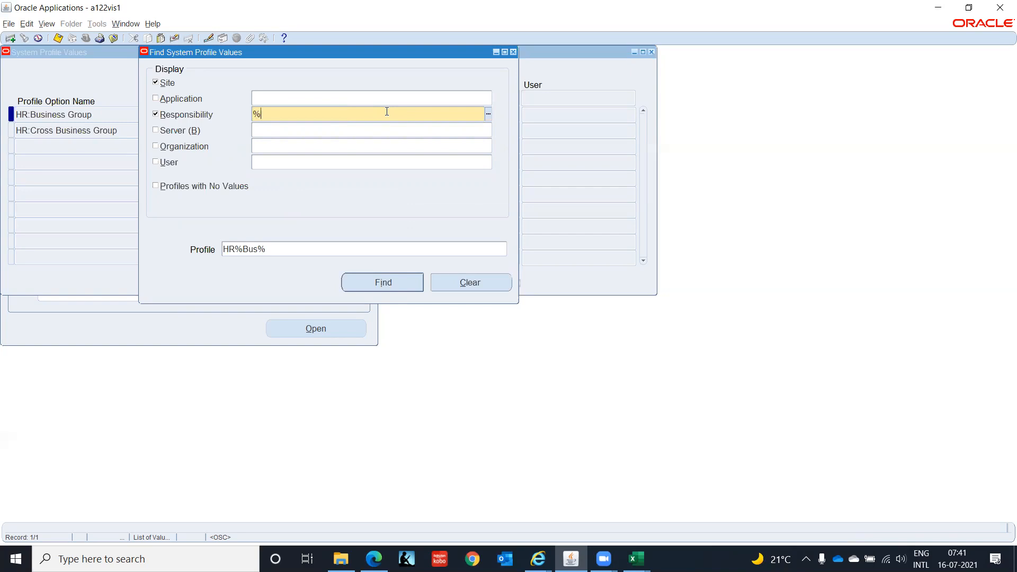
pyautogui.write('IT Ind')
pyautogui.press('Tab')
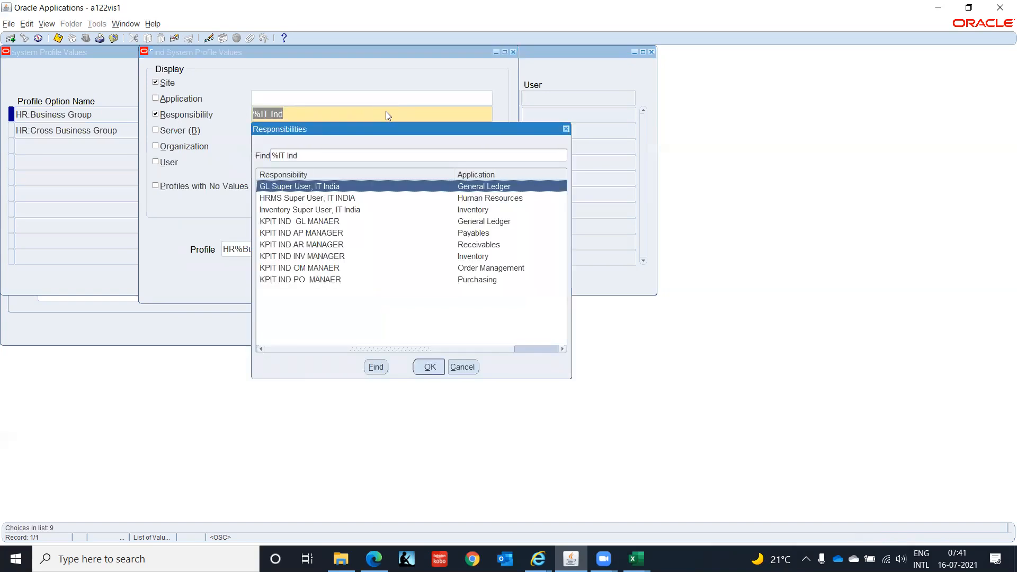
pyautogui.press('Down')
pyautogui.press('Return')
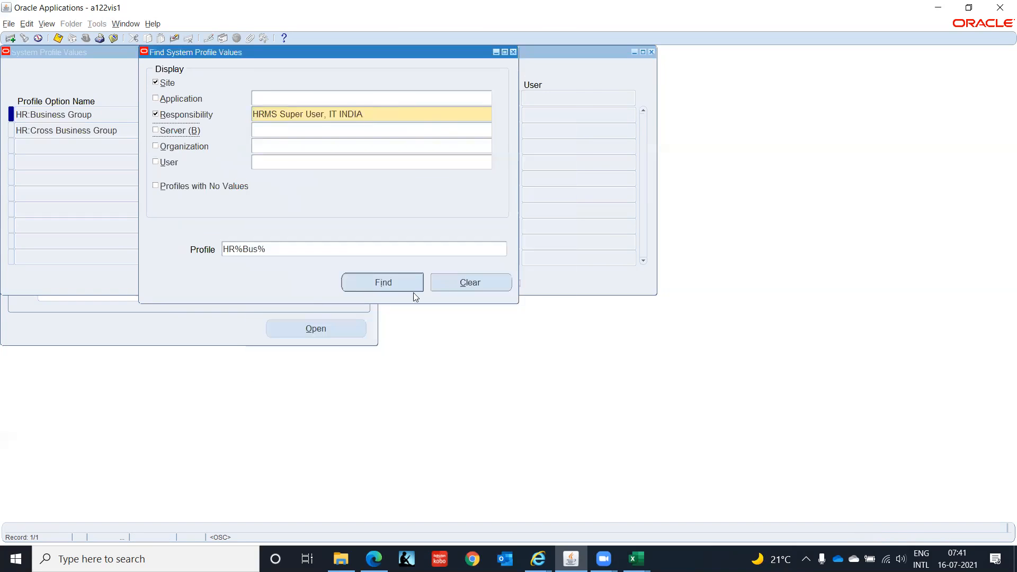
pyautogui.click(389, 284)
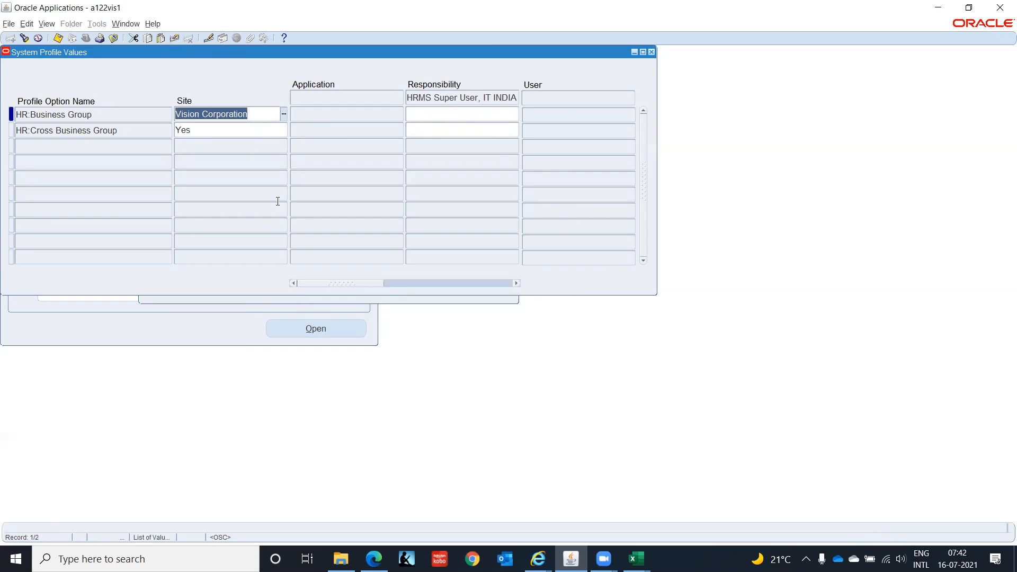
pyautogui.click(455, 115)
pyautogui.write('Setu')
pyautogui.press('Tab')
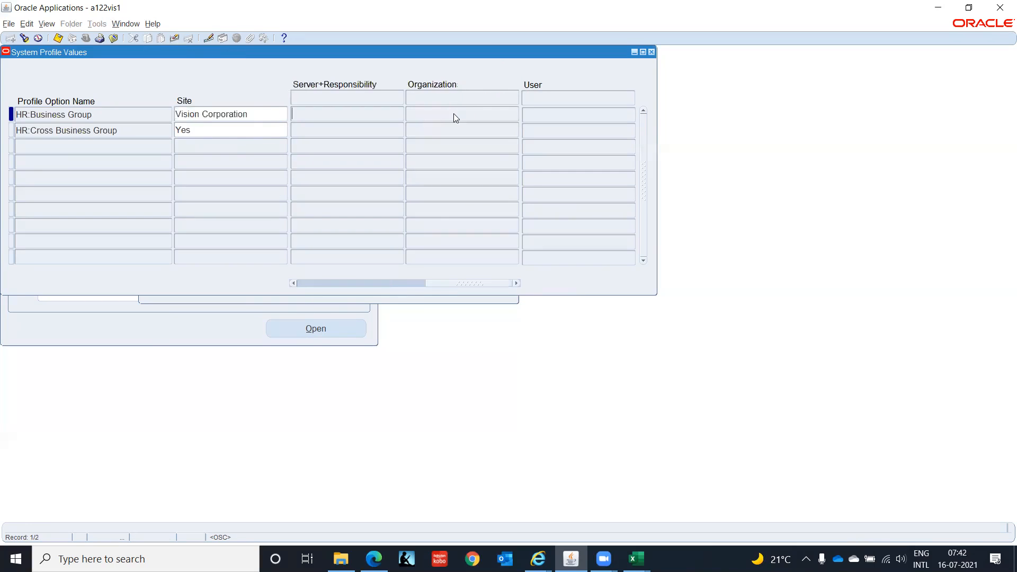
pyautogui.moveTo(449, 284); pyautogui.dragTo(266, 284)
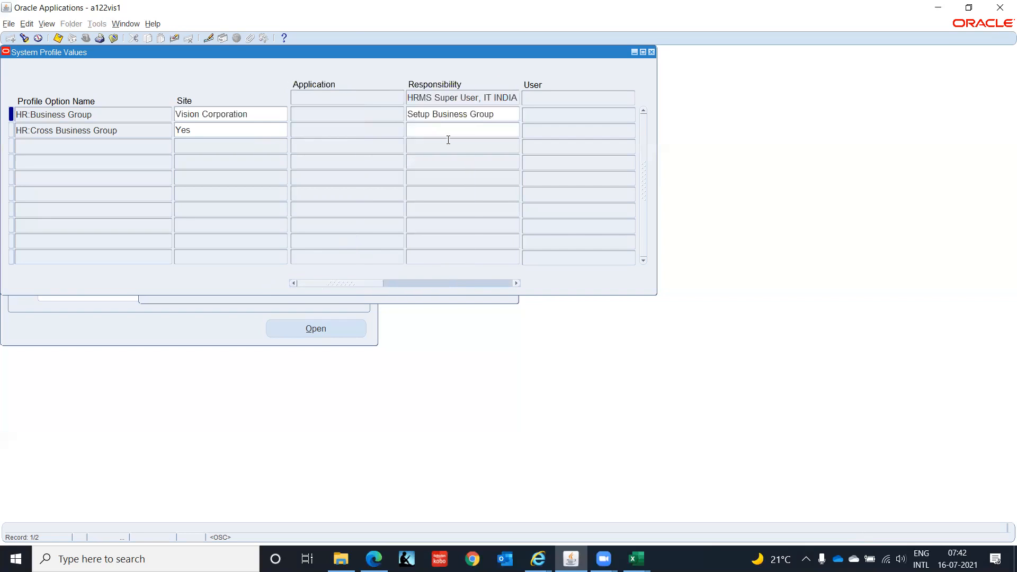
pyautogui.hotkey('ctrl', 's')
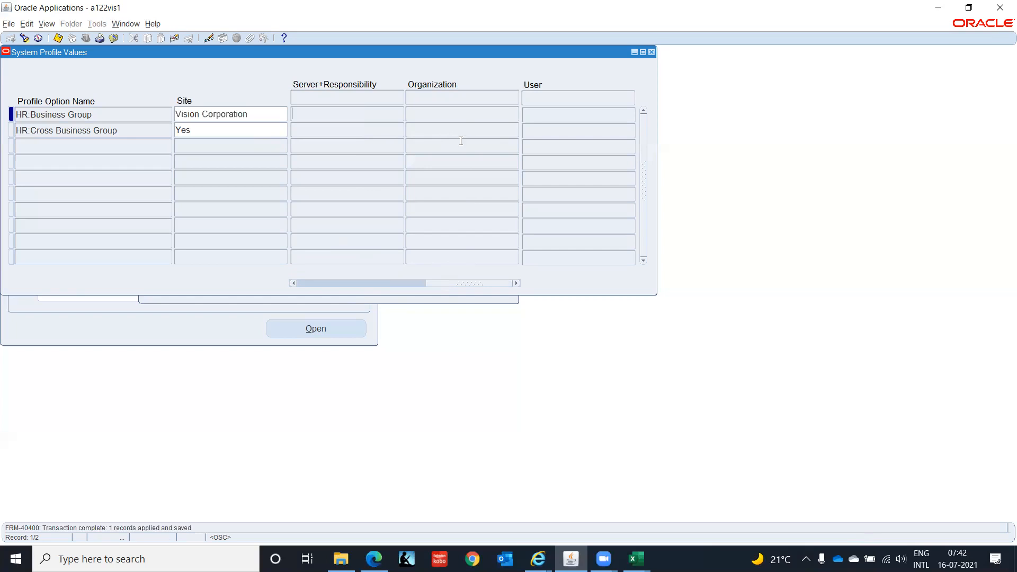
# Find HR%Sec% for HRMS Super User, IT INDIA, set HR: Security Profile to Setup Business Group, and save.
pyautogui.moveTo(449, 284); pyautogui.dragTo(222, 282)
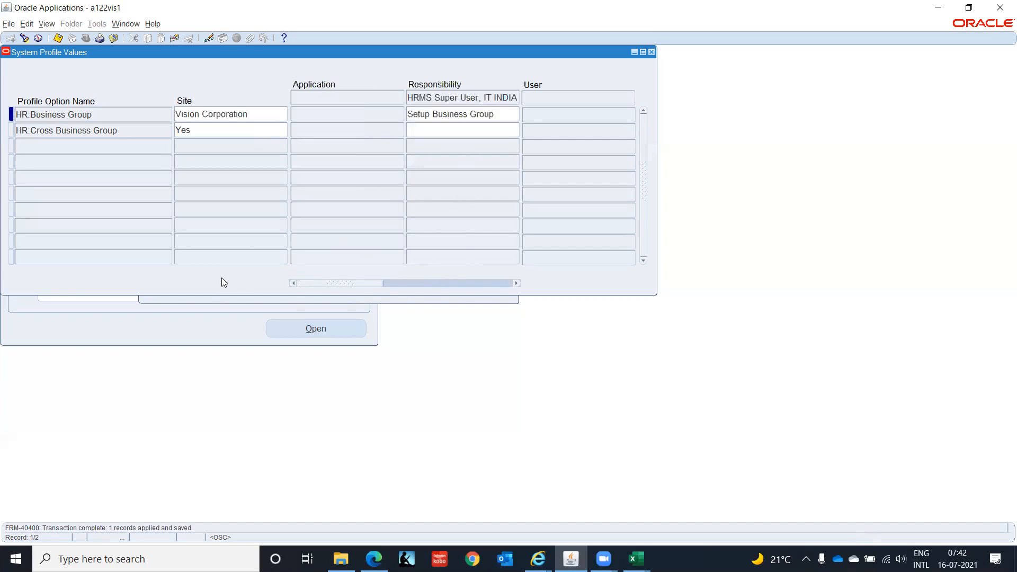
pyautogui.click(25, 38)
pyautogui.click(283, 250)
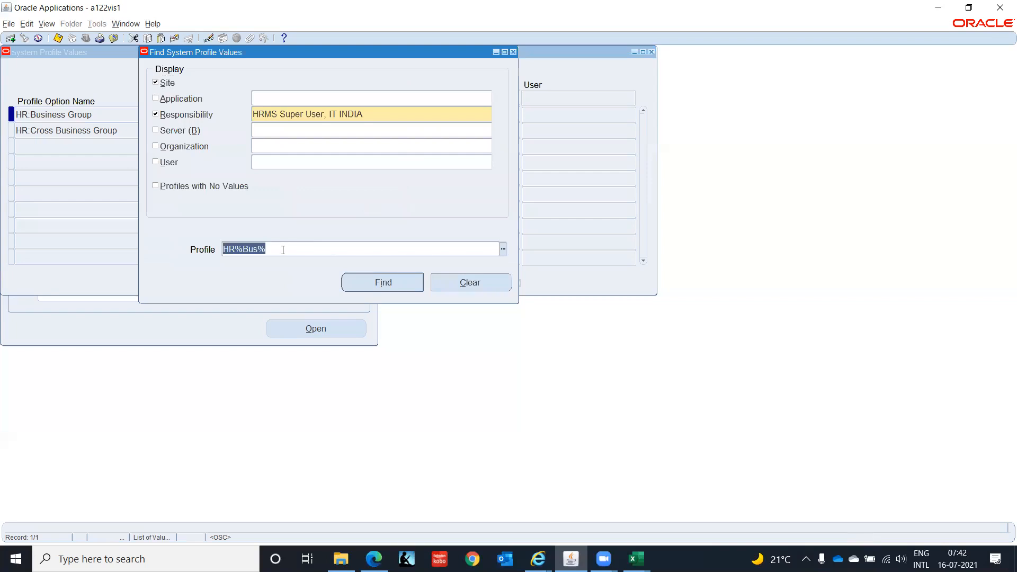
pyautogui.write('HR%')
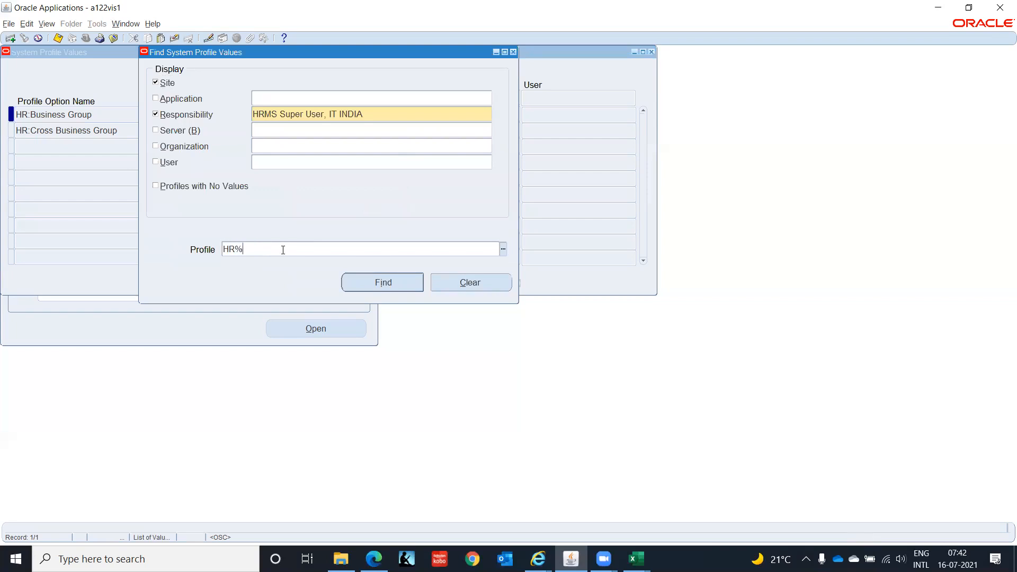
pyautogui.write('Sec%')
pyautogui.press('Return')
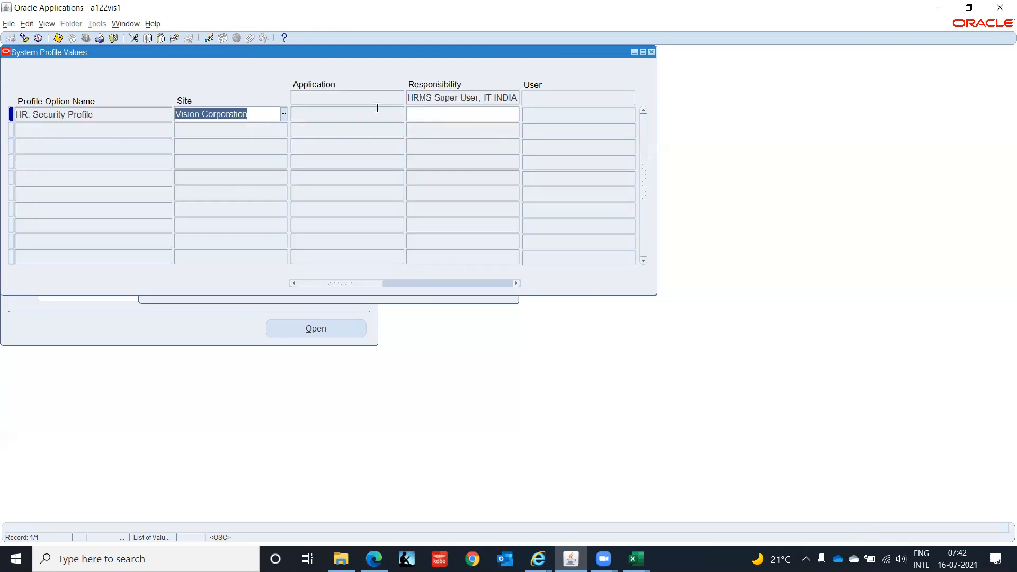
pyautogui.click(454, 111)
pyautogui.write('Set')
pyautogui.press('Tab')
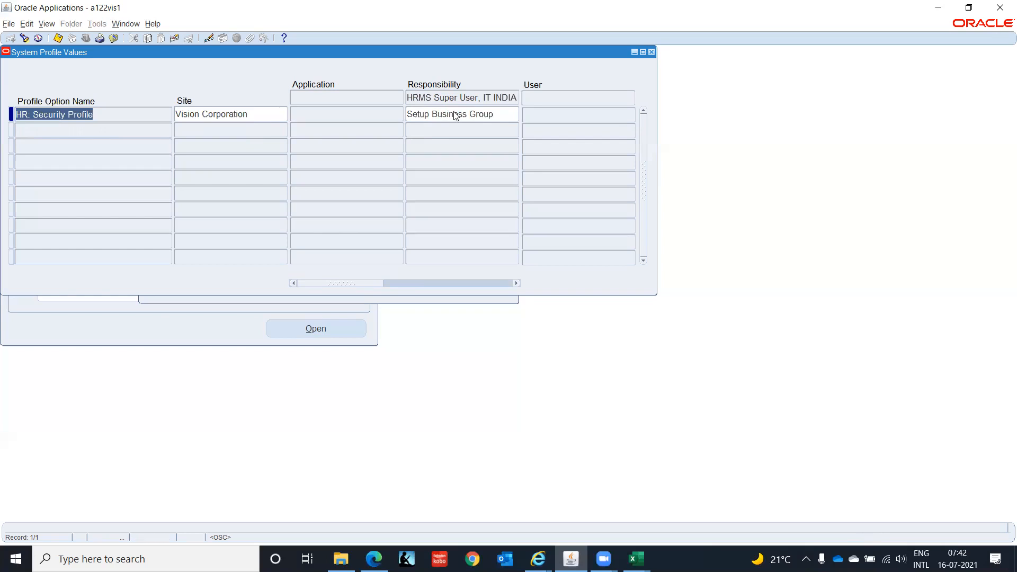
pyautogui.hotkey('ctrl', 's')
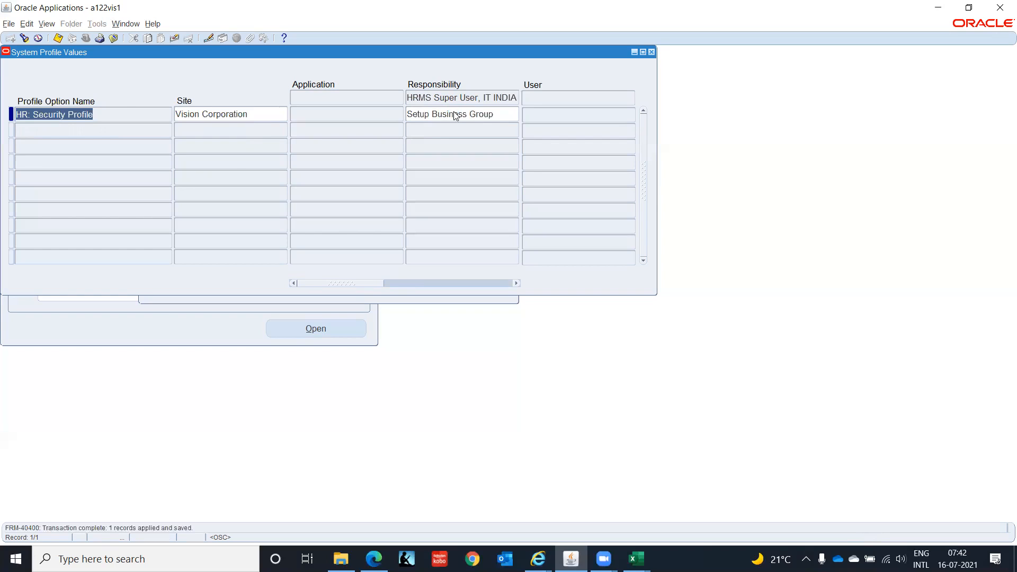
# Find HR%Sec% for Inventory Super User, IT India, set HR: Security Profile to Setup Business Group, and save.
pyautogui.click(24, 39)
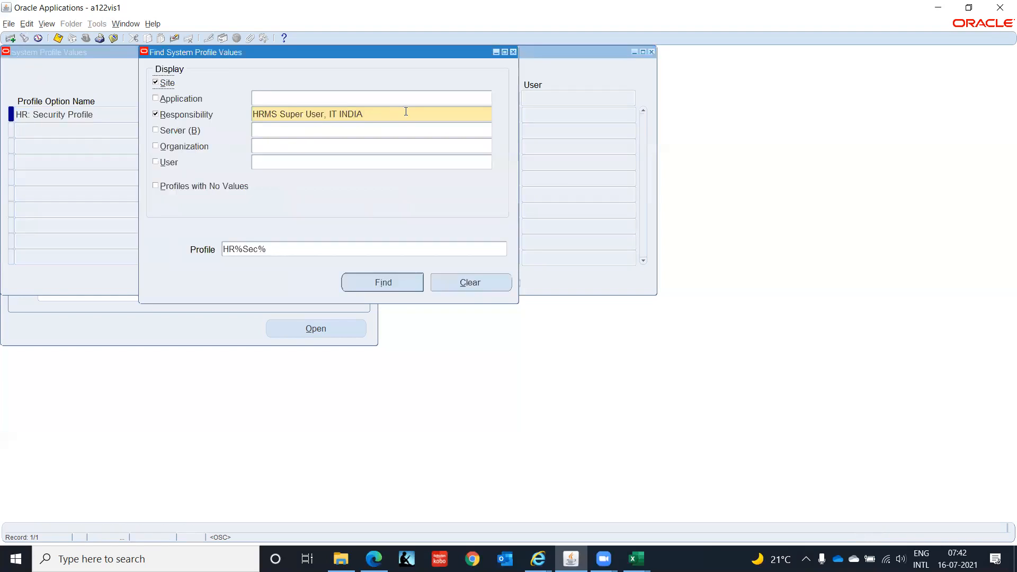
pyautogui.click(406, 111)
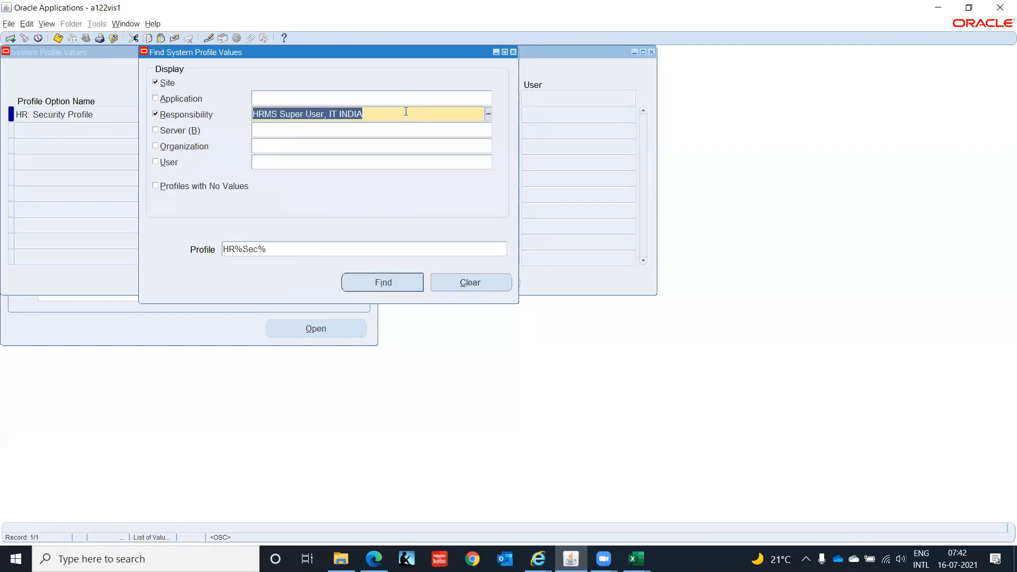
pyautogui.write('%IT Indi')
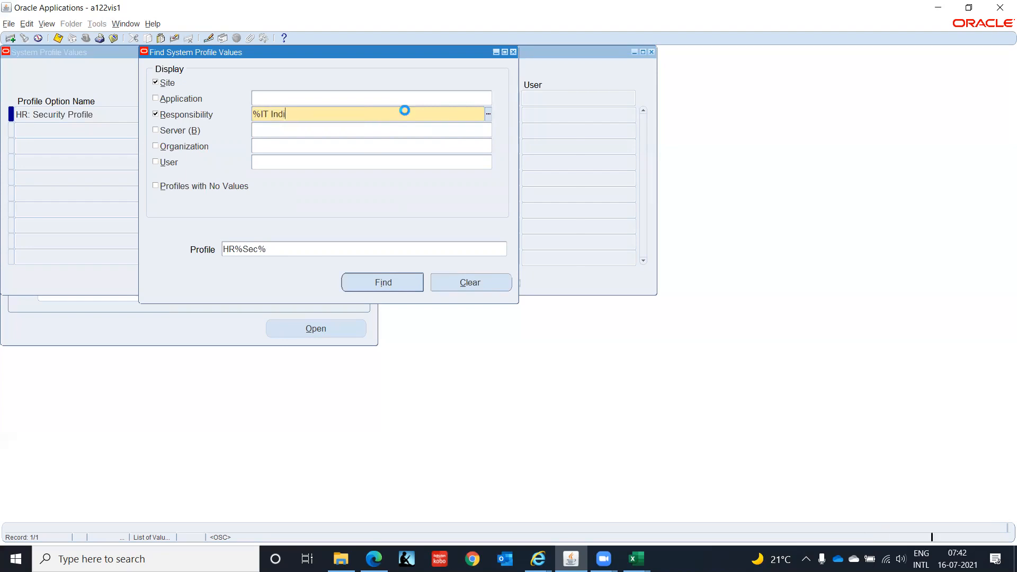
pyautogui.click(312, 210)
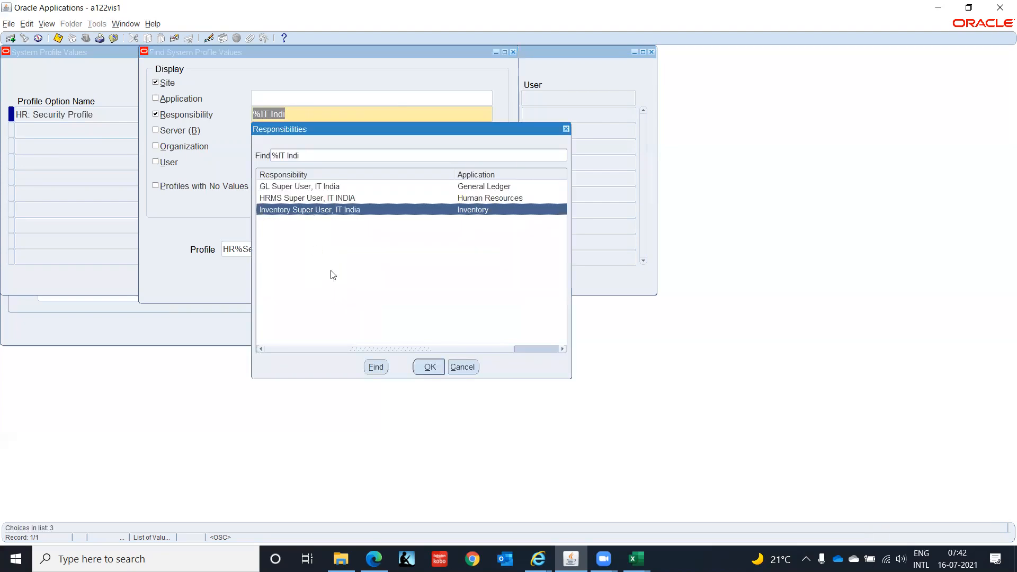
pyautogui.click(428, 368)
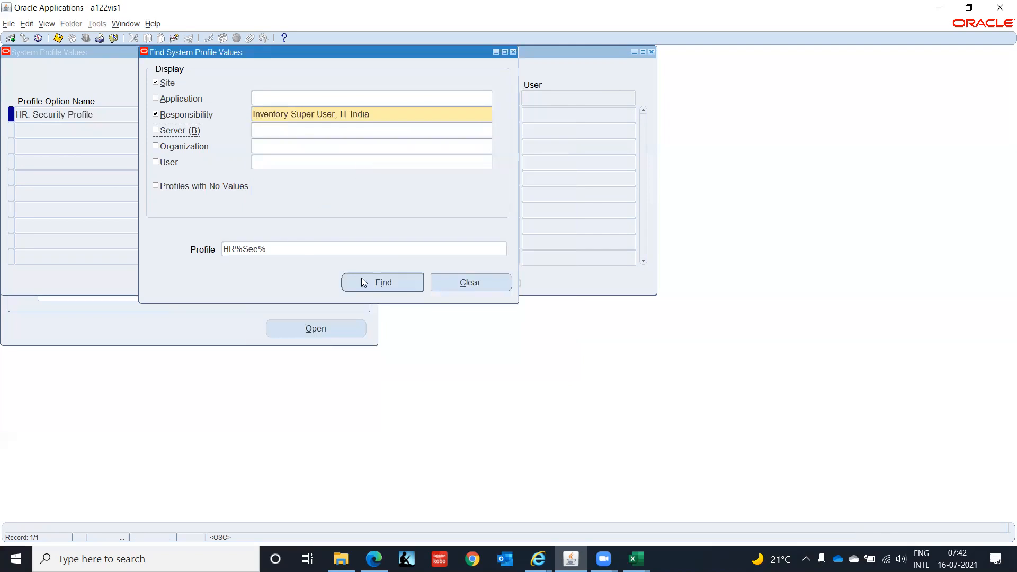
pyautogui.click(382, 291)
pyautogui.click(437, 115)
pyautogui.write('Set')
pyautogui.press('Tab')
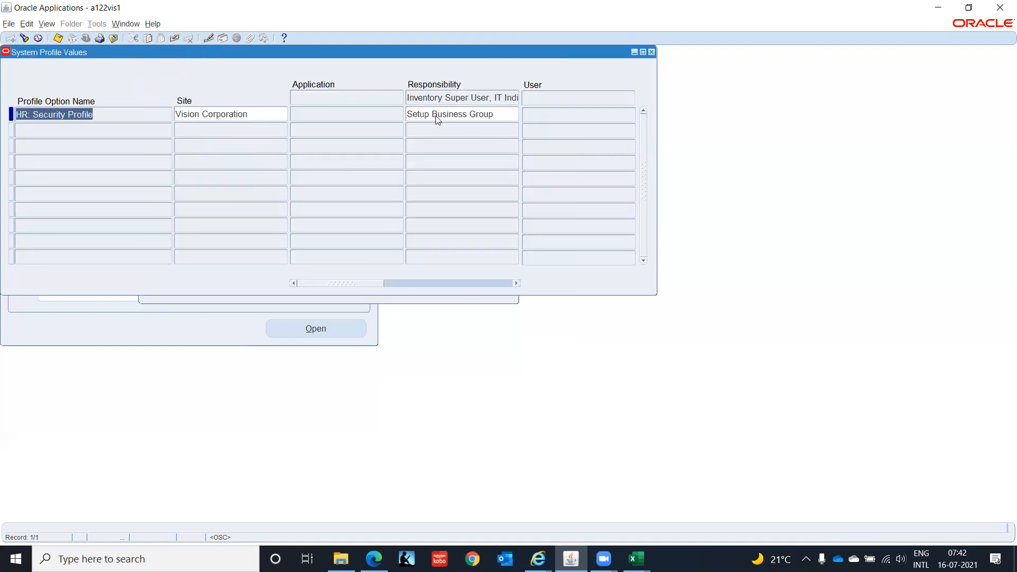
pyautogui.hotkey('ctrl', 's')
# Find HR%Bus% for Inventory Super User, IT India and save HR:Business Group as Setup Business Group.
pyautogui.click(24, 38)
pyautogui.doubleClick(299, 250)
pyautogui.write('H')
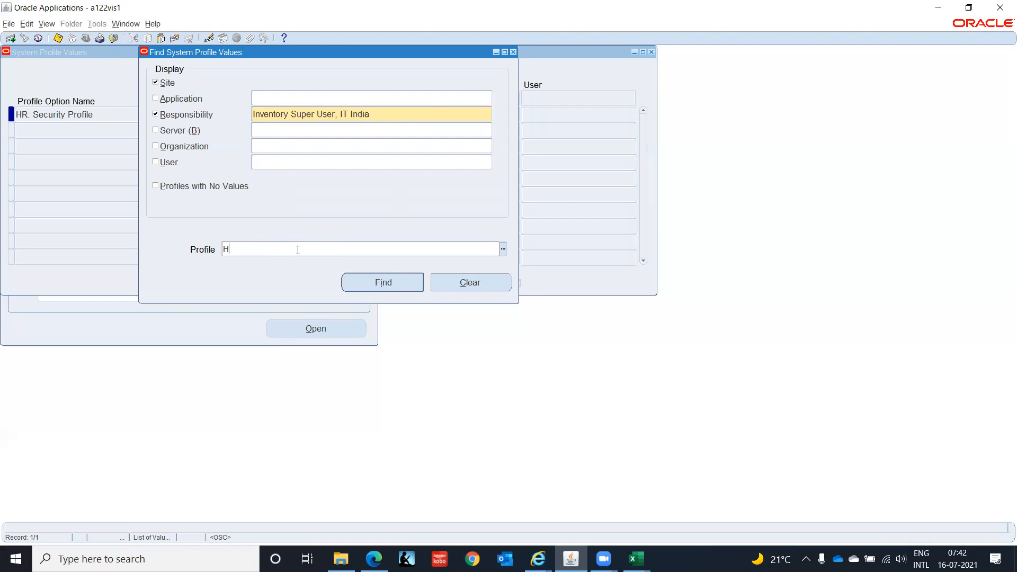
pyautogui.write('R%Bus')
pyautogui.press('Return')
pyautogui.click(294, 249)
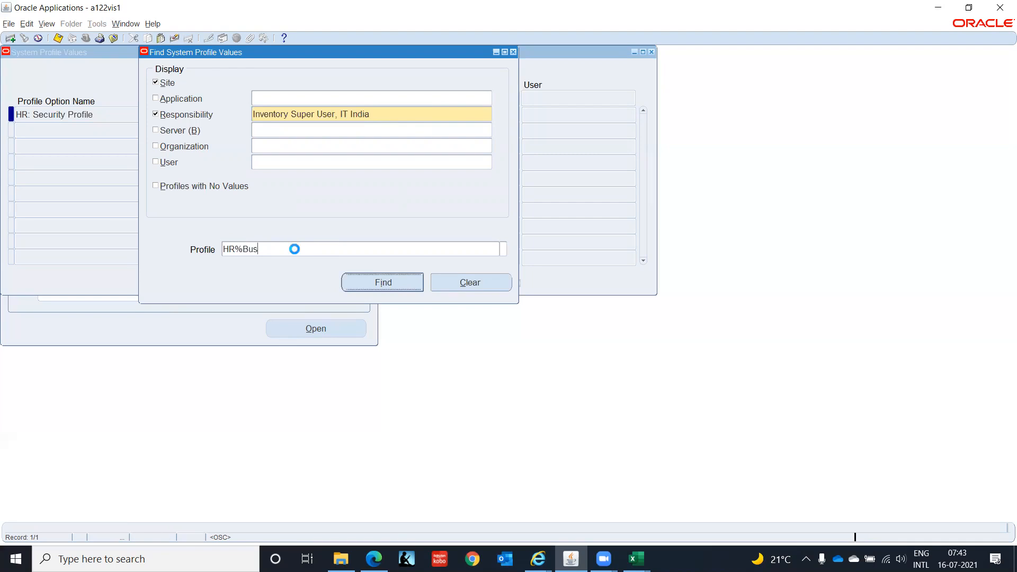
pyautogui.click(296, 250)
pyautogui.write('%')
pyautogui.press('Return')
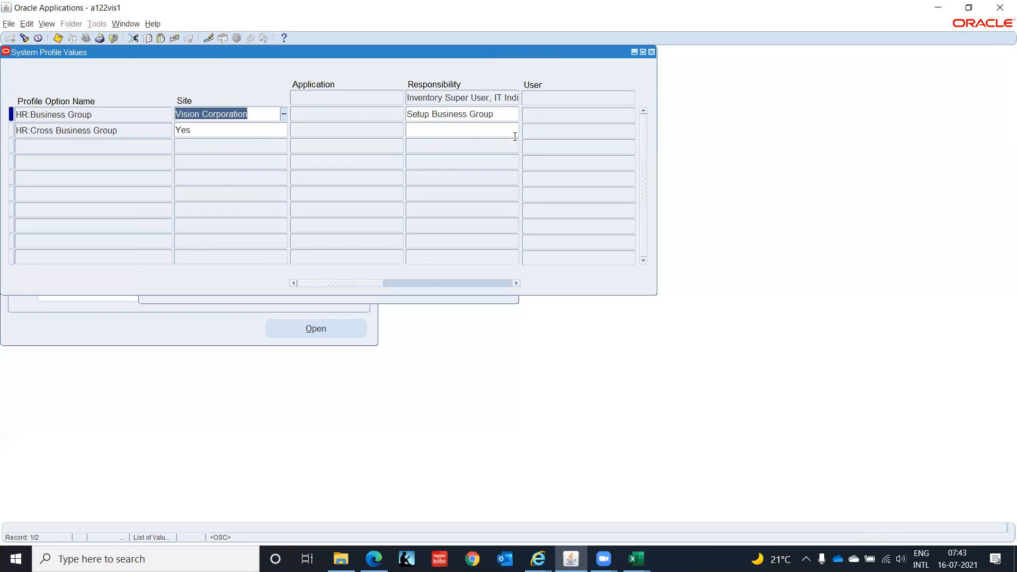
pyautogui.hotkey('ctrl', 's')
# Close the profile window and switch responsibility to Inventory Super User, IT India.
pyautogui.press('F4')
pyautogui.click(86, 39)
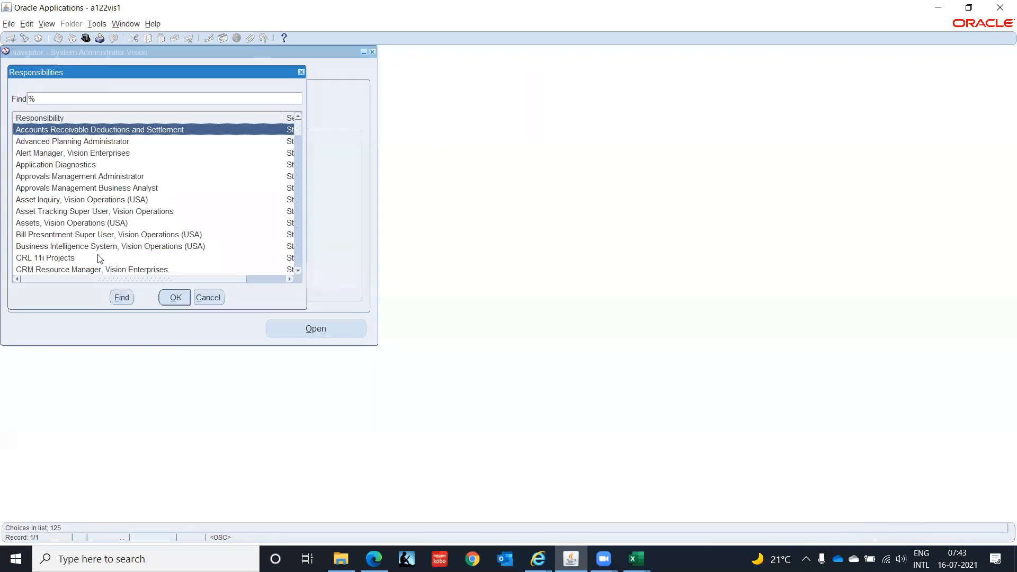
pyautogui.click(113, 235)
pyautogui.press('Down')
pyautogui.press('Down')
pyautogui.press('Down')
pyautogui.press('Down')
pyautogui.press('Down')
pyautogui.press('Down')
pyautogui.press('Down')
pyautogui.press('Down')
pyautogui.press('Down')
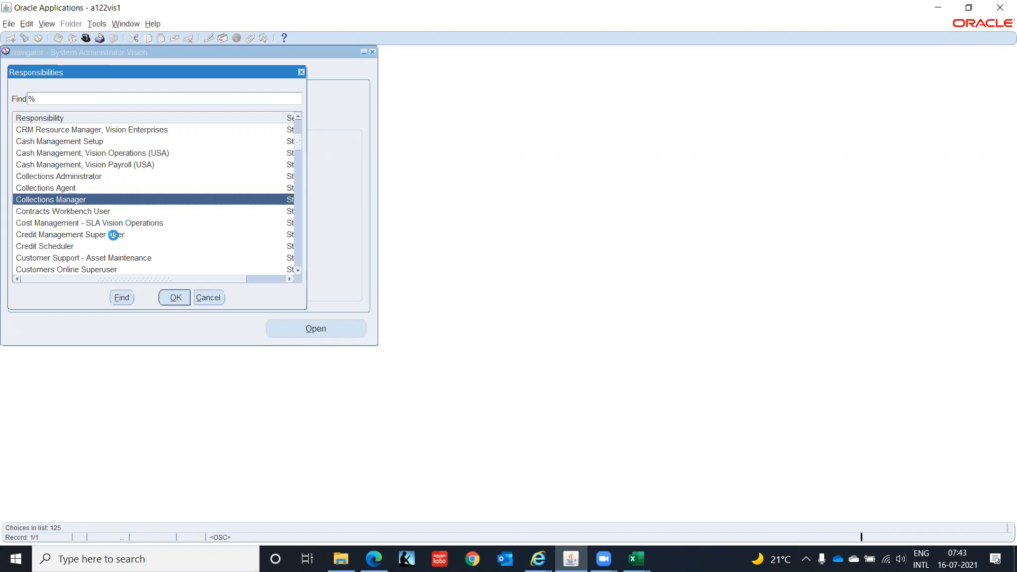
pyautogui.write('h')
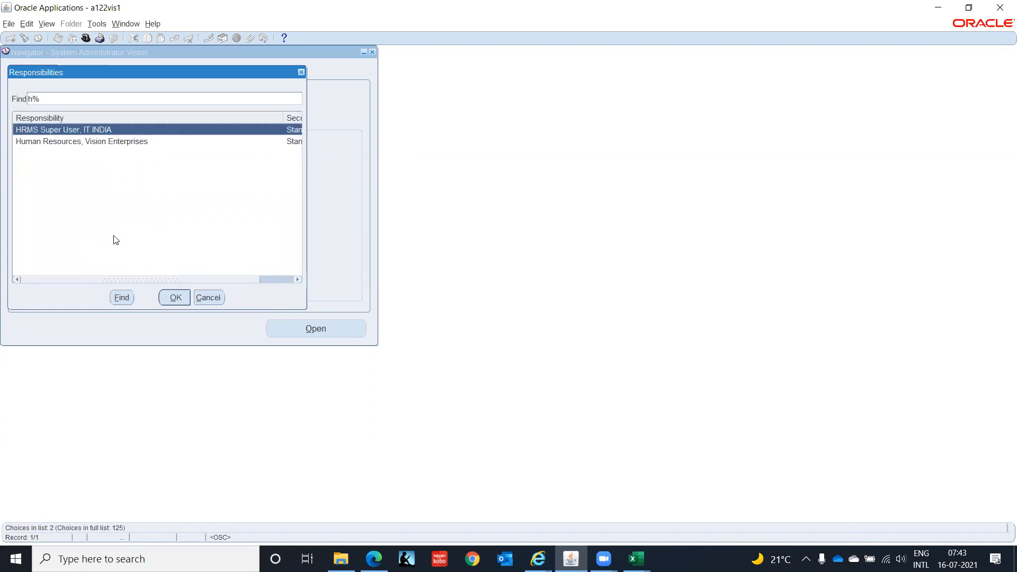
pyautogui.press('BackSpace')
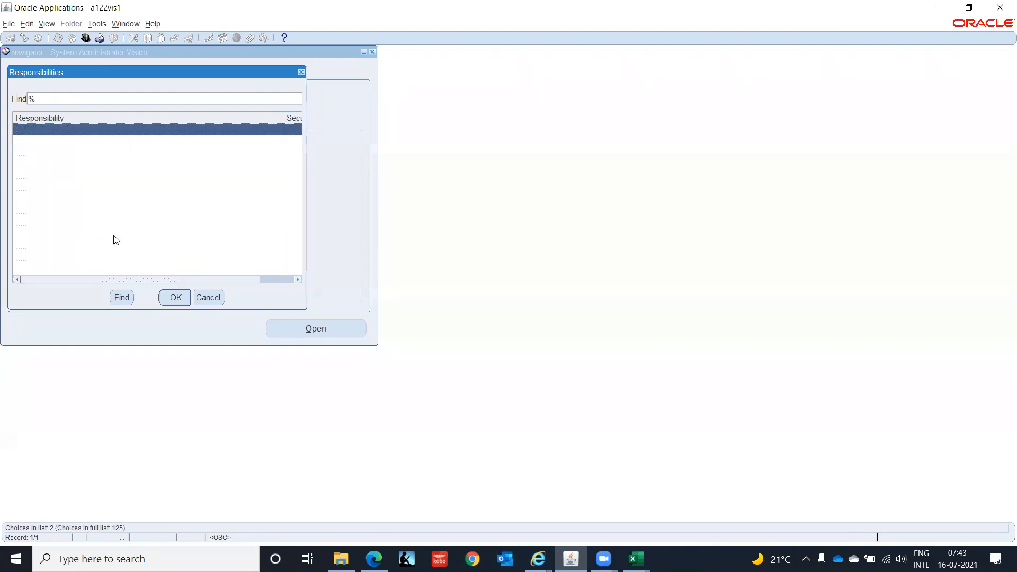
pyautogui.write('in')
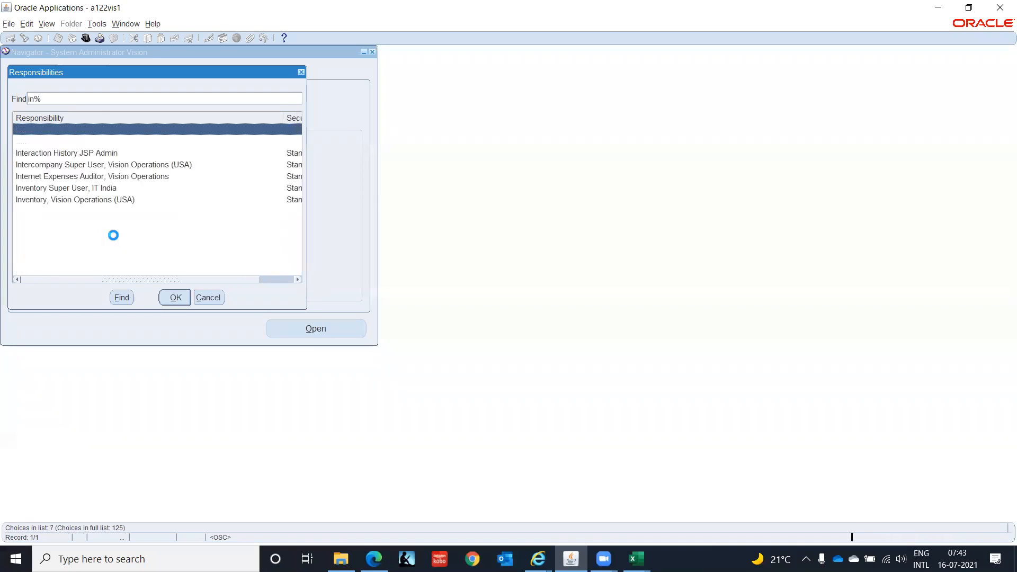
pyautogui.press('Down')
pyautogui.press('Down')
pyautogui.press('Down')
pyautogui.press('Down')
pyautogui.press('Down')
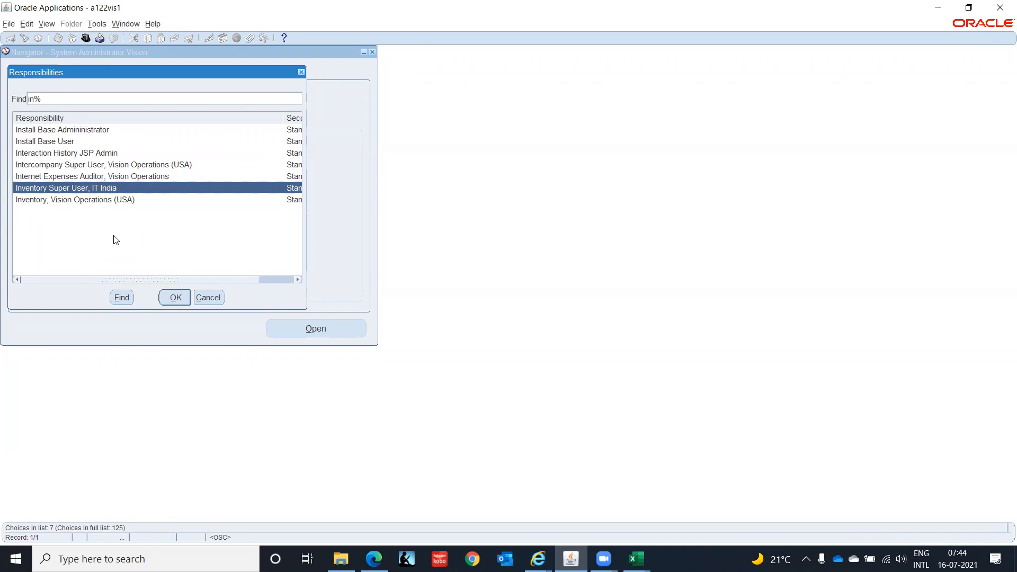
pyautogui.press('Return')
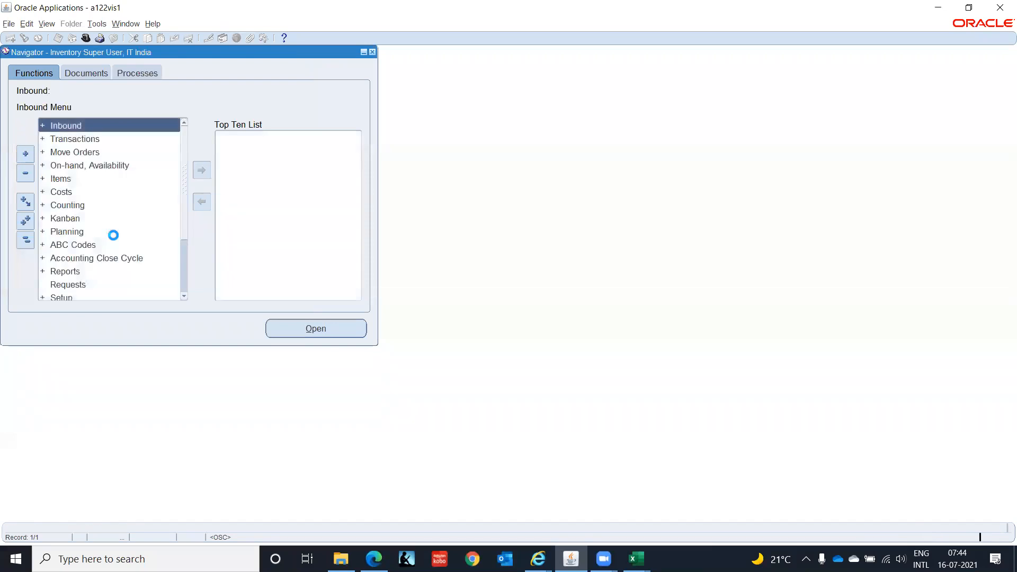
# Browse the Inventory Super User, IT India navigator menu entries.
pyautogui.press('Down')
pyautogui.press('Down')
pyautogui.press('Down')
pyautogui.press('Down')
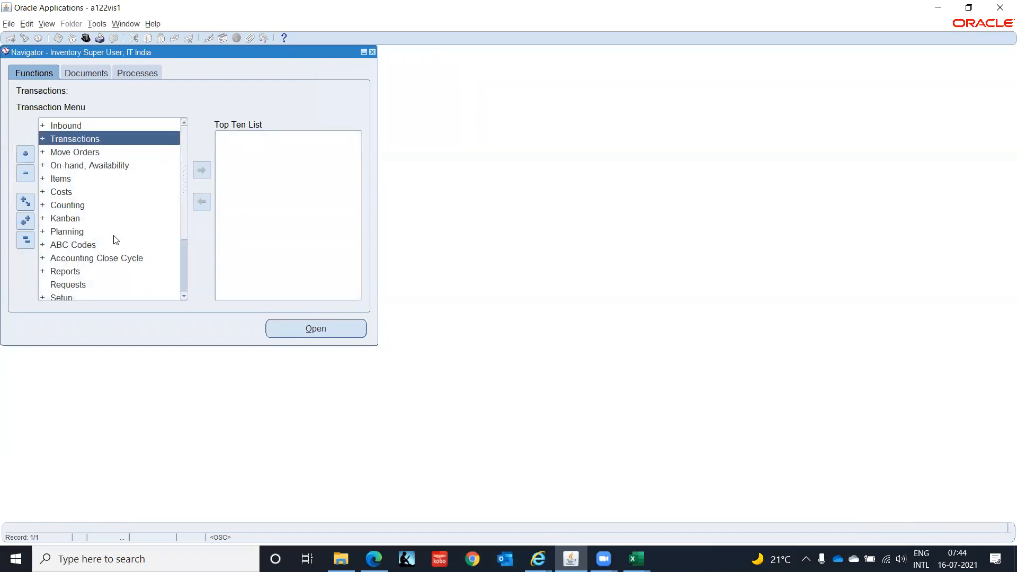
pyautogui.press('Down')
pyautogui.press('Down')
pyautogui.press('Down')
pyautogui.press('Down')
pyautogui.press('Down')
pyautogui.press('Down')
pyautogui.press('Down')
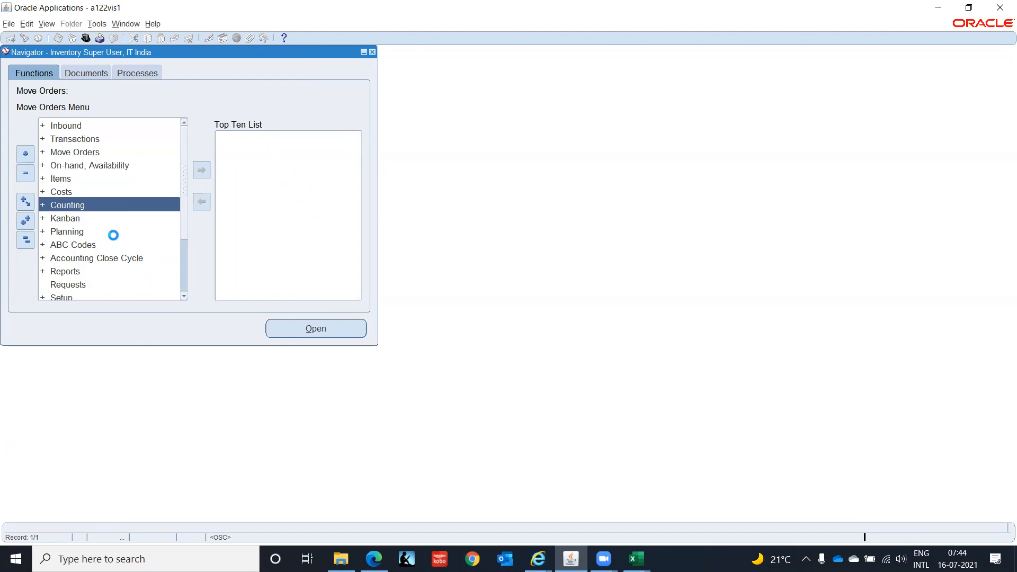
pyautogui.press('Down')
pyautogui.press('Down')
pyautogui.press('Down')
pyautogui.press('Down')
pyautogui.press('Down')
pyautogui.press('Down')
pyautogui.press('Down')
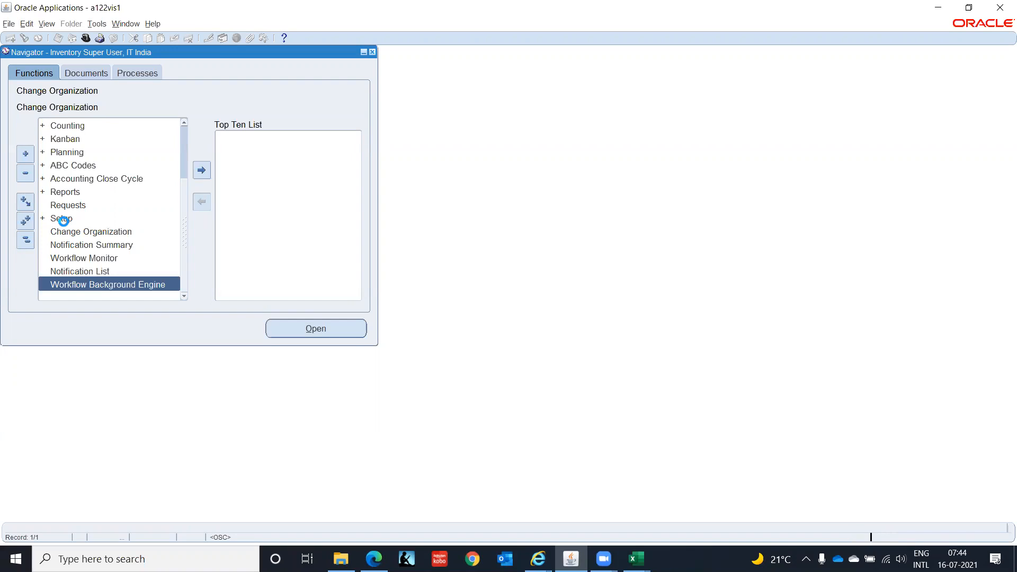
# Open the Locations form from Setup > Organizations in the navigator.
pyautogui.click(63, 220)
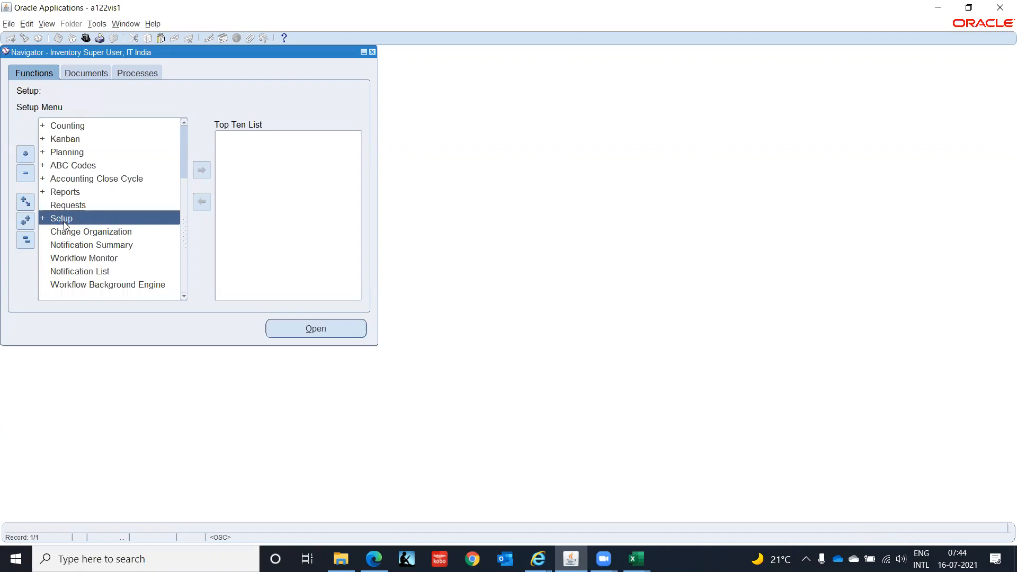
pyautogui.doubleClick(64, 220)
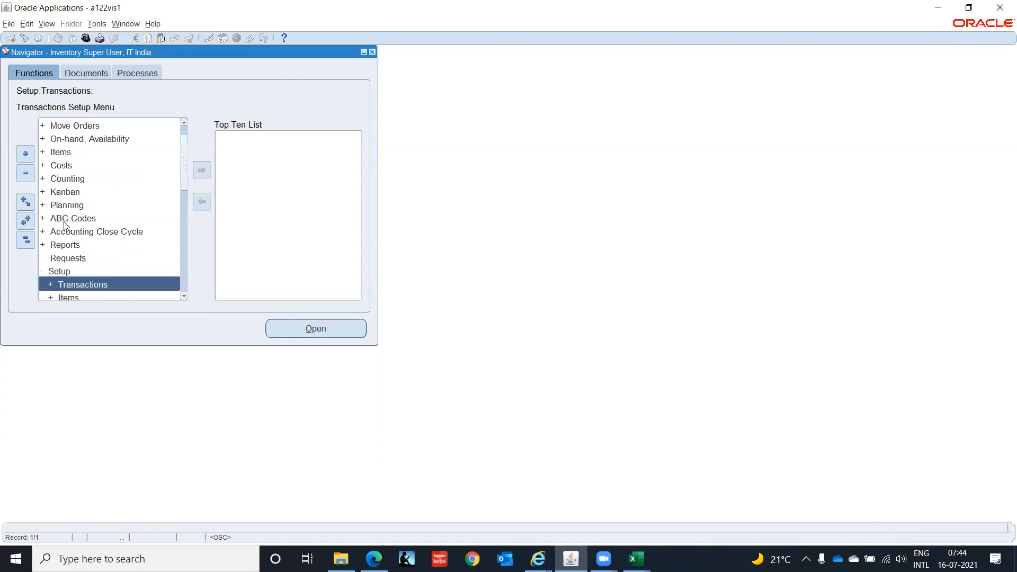
pyautogui.moveTo(184, 298); pyautogui.dragTo(184, 297)
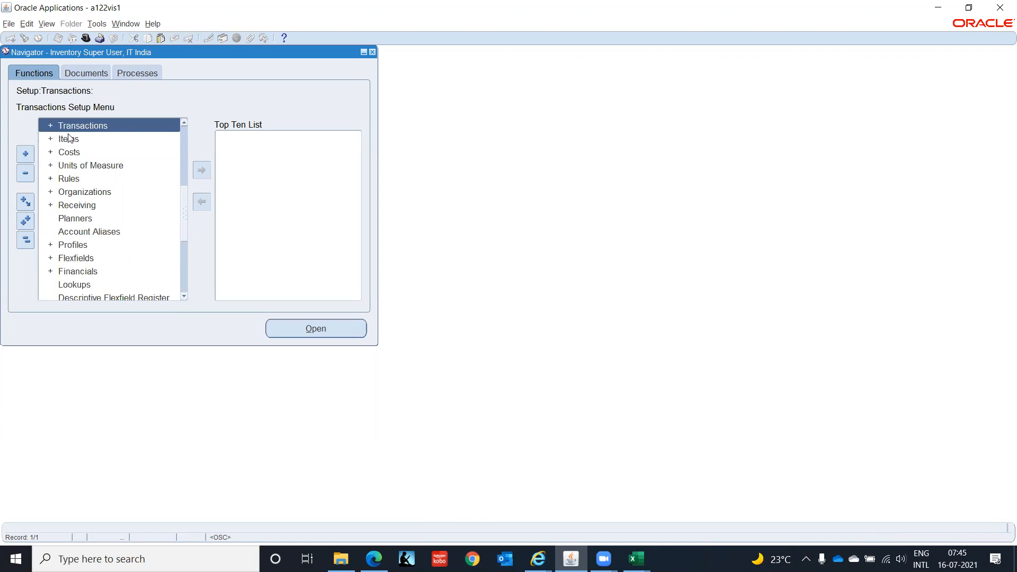
pyautogui.click(78, 192)
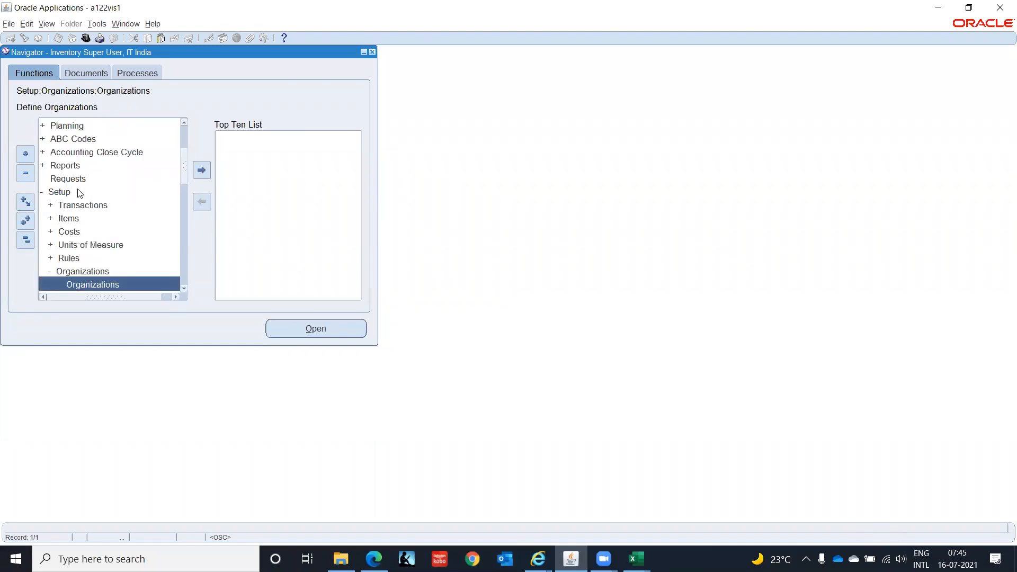
pyautogui.press('Down')
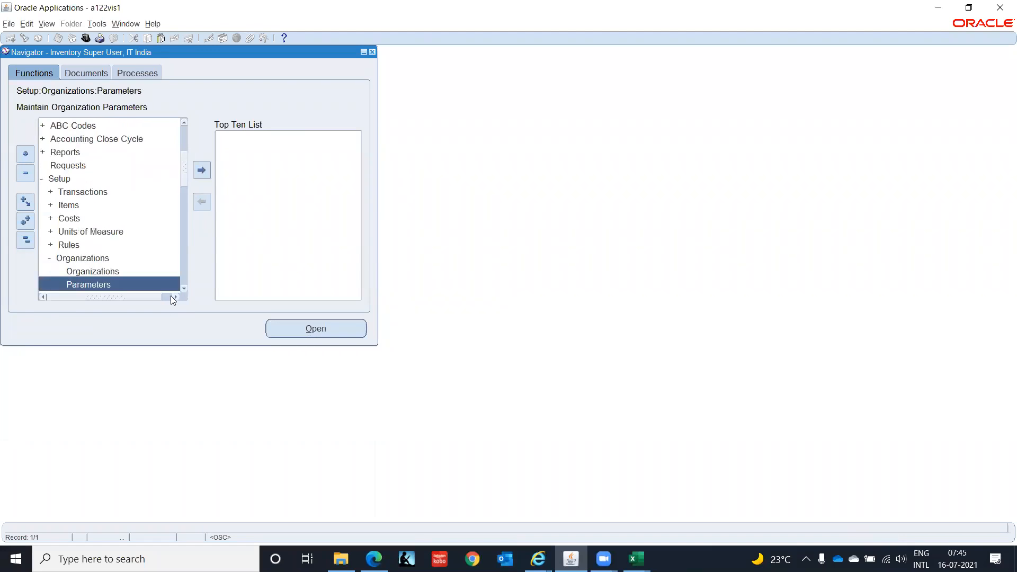
pyautogui.scroll(-4, 184, 287)
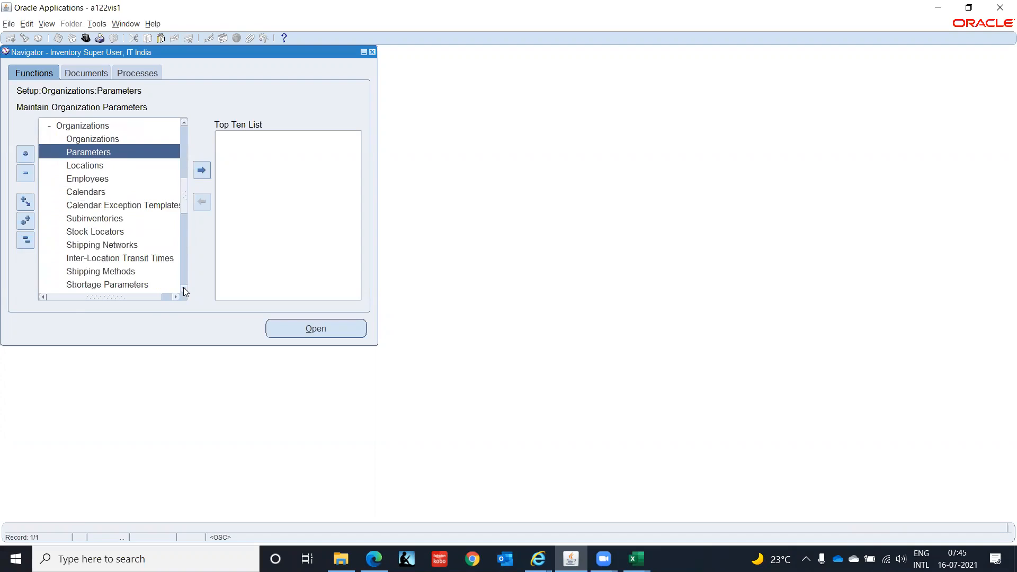
pyautogui.click(76, 166)
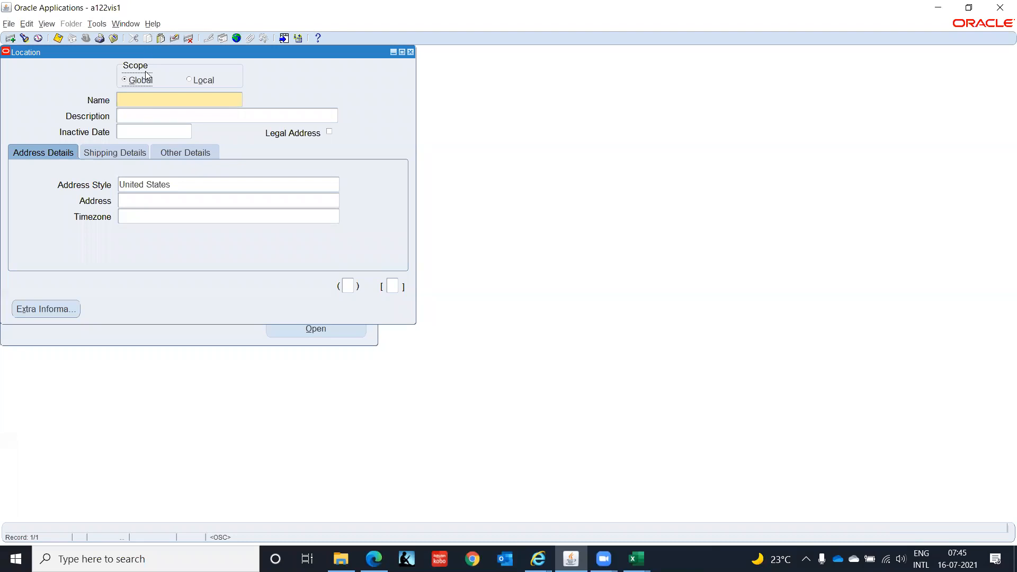
# Name the new location IT India - Chennai.
pyautogui.click(147, 102)
pyautogui.write('IT India - Chennai')
pyautogui.press('Tab')
pyautogui.press('Tab')
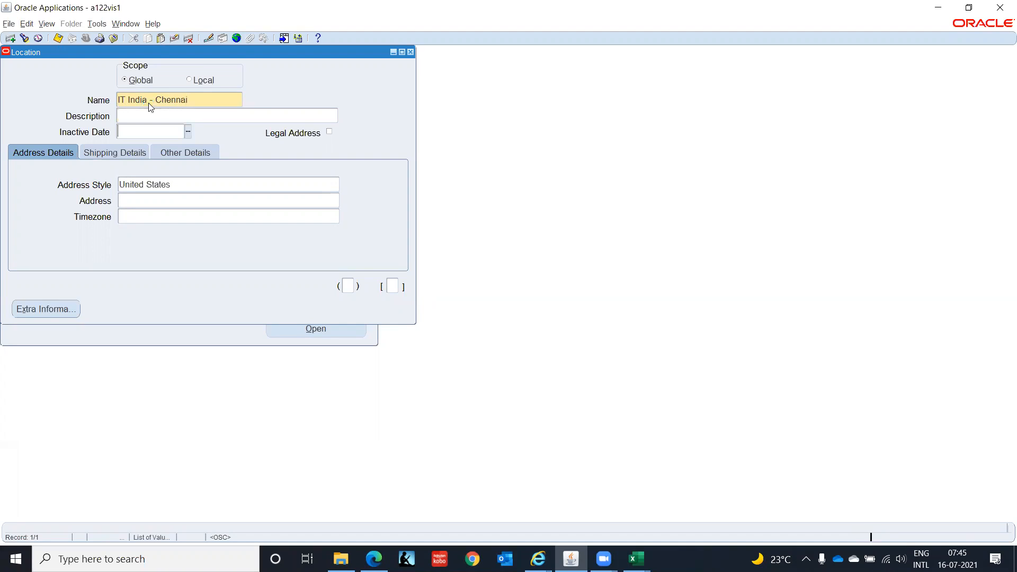
# Set the address style to India (International) and enter address line AMBIT IT Park.
pyautogui.press('Tab')
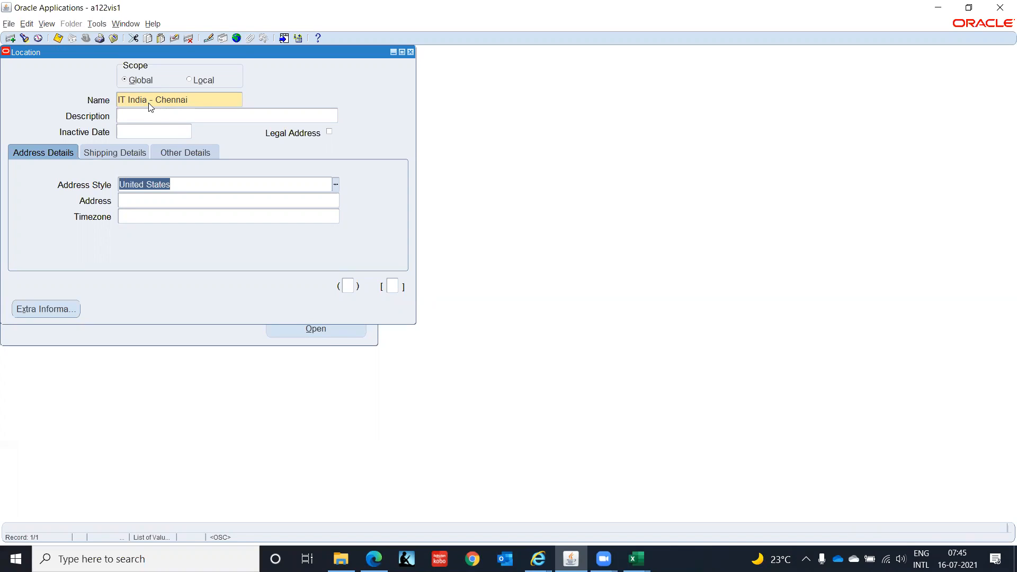
pyautogui.write('Ind')
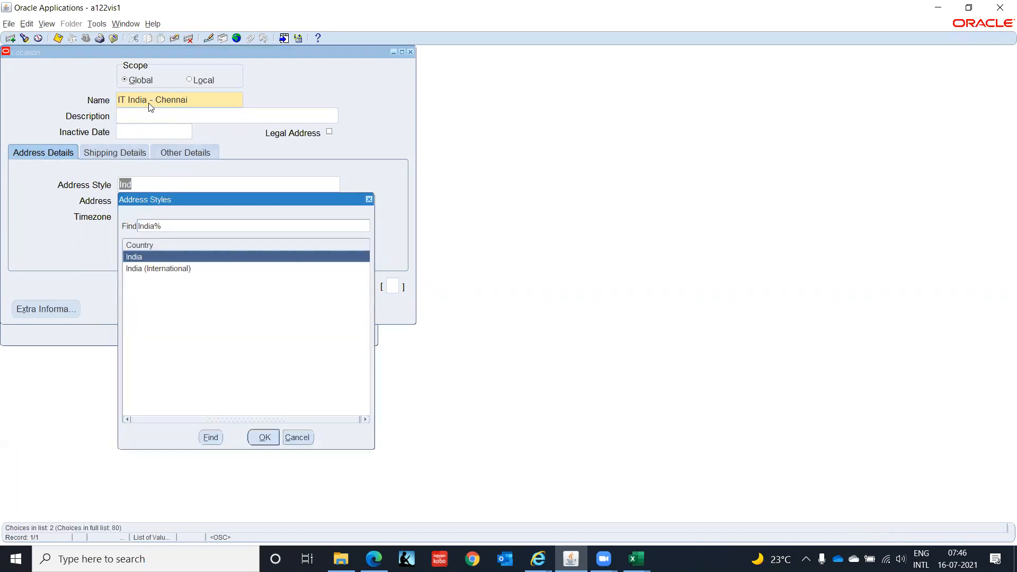
pyautogui.press('Down')
pyautogui.press('Return')
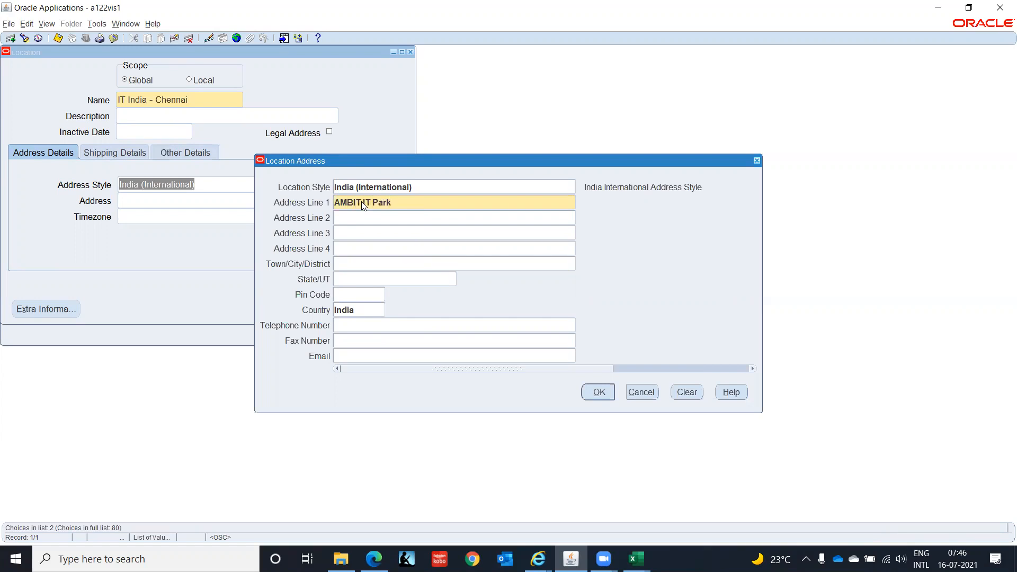
pyautogui.press('Tab')
pyautogui.press('Tab')
pyautogui.click(599, 394)
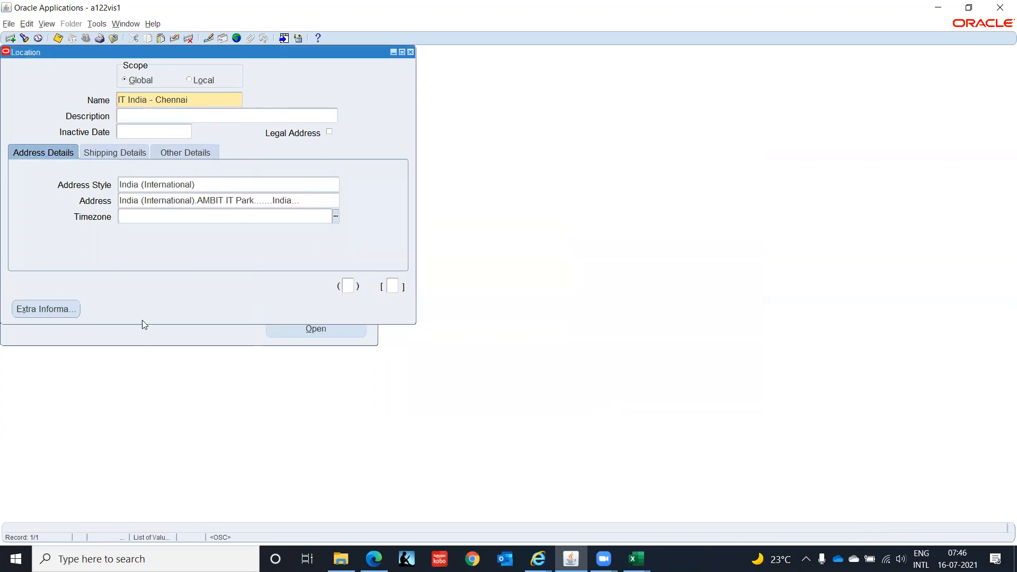
# Set the location's timezone to Calcutta, review the shipping and other details, and save the location.
pyautogui.click(336, 217)
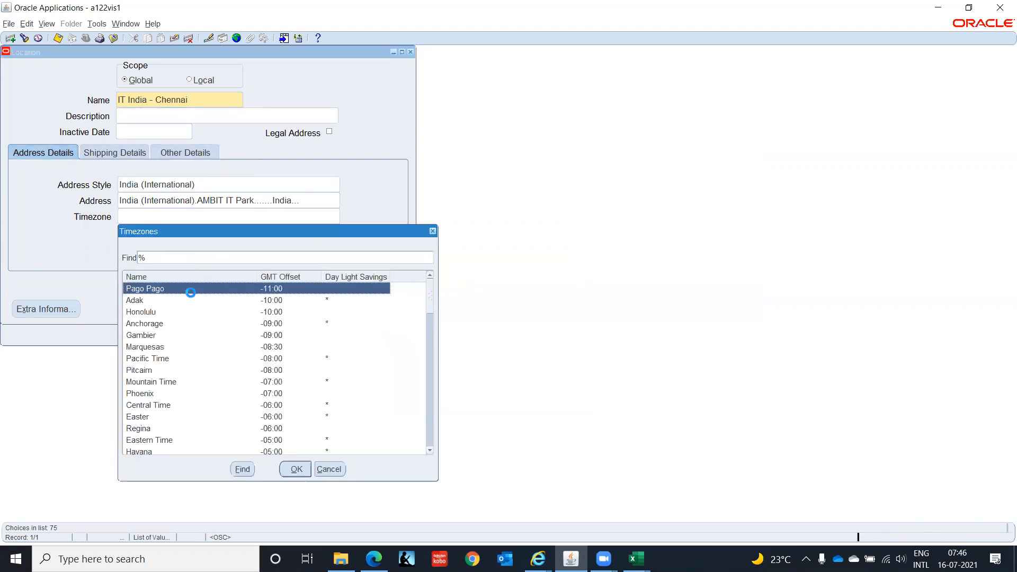
pyautogui.click(177, 395)
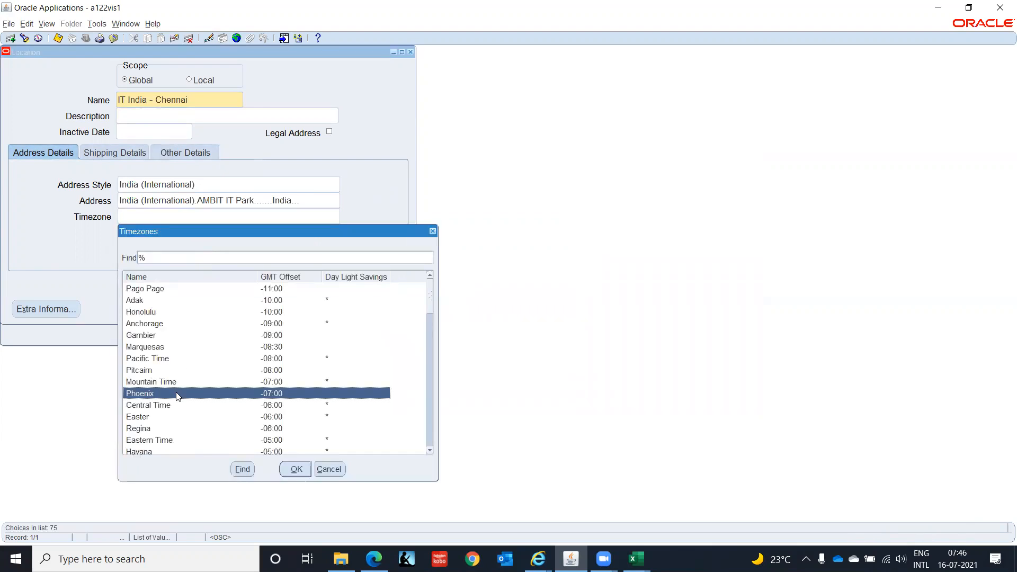
pyautogui.scroll(-10, 178, 395)
pyautogui.scroll(-5, 176, 392)
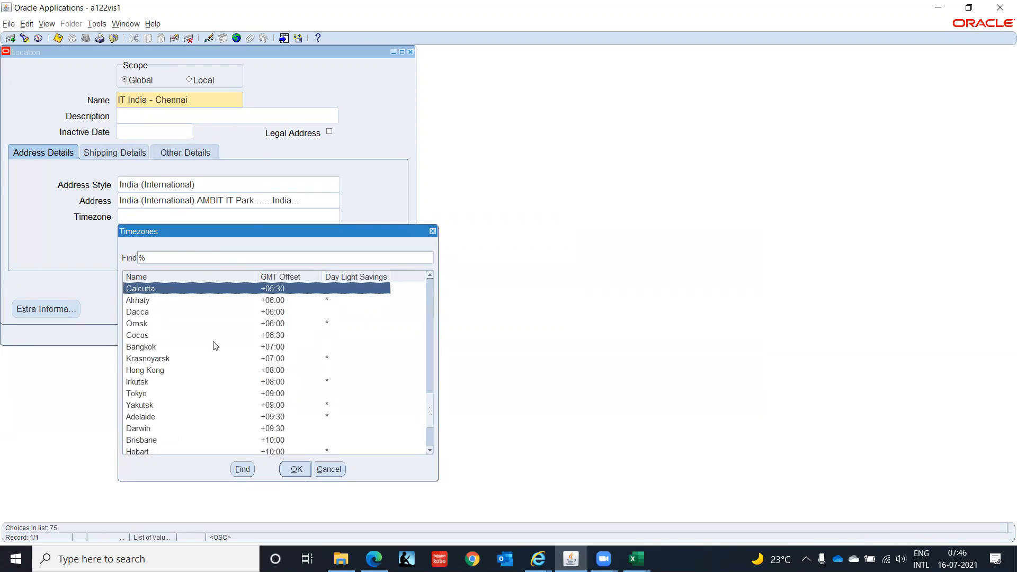
pyautogui.click(300, 473)
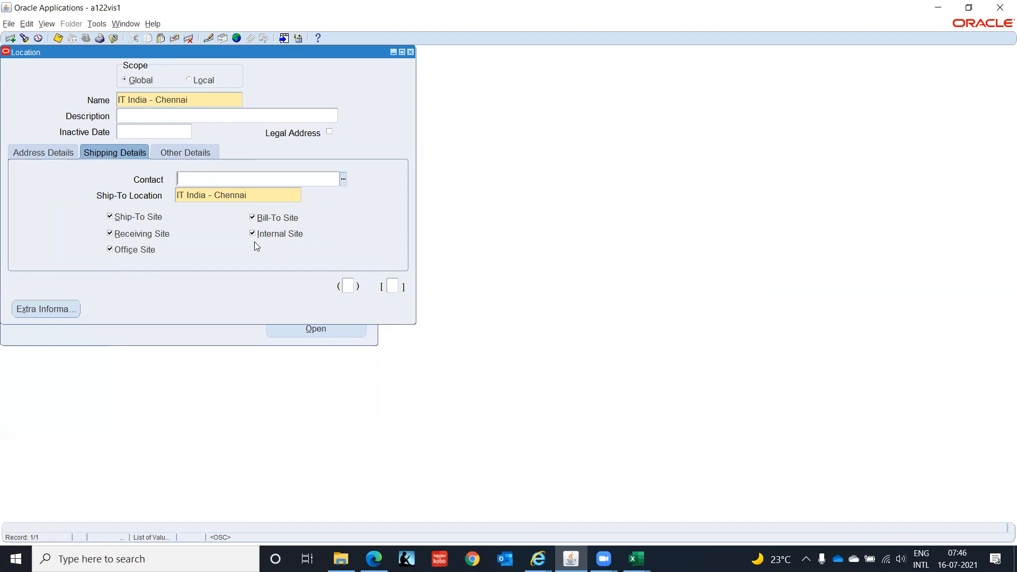
pyautogui.click(181, 153)
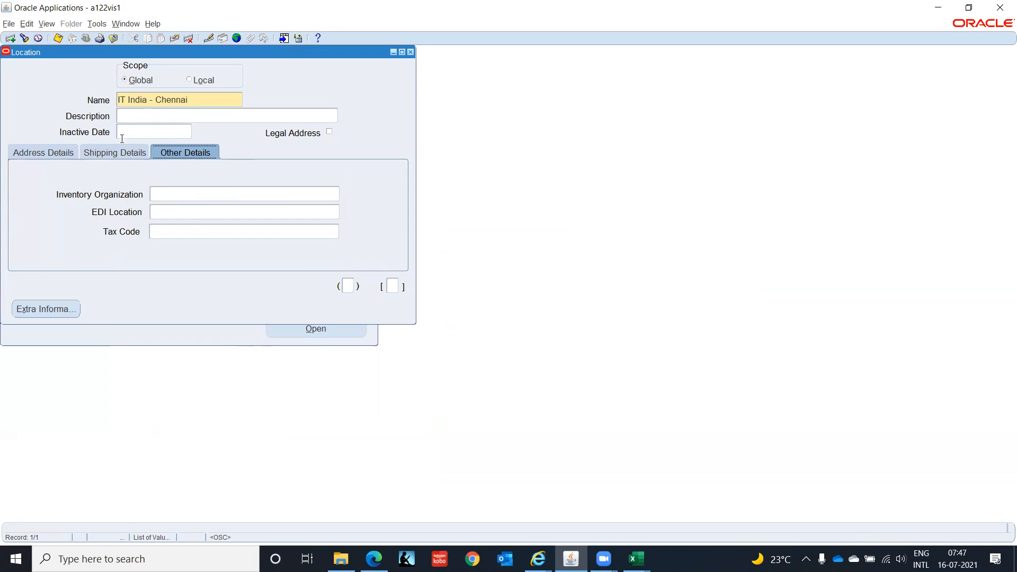
pyautogui.click(53, 153)
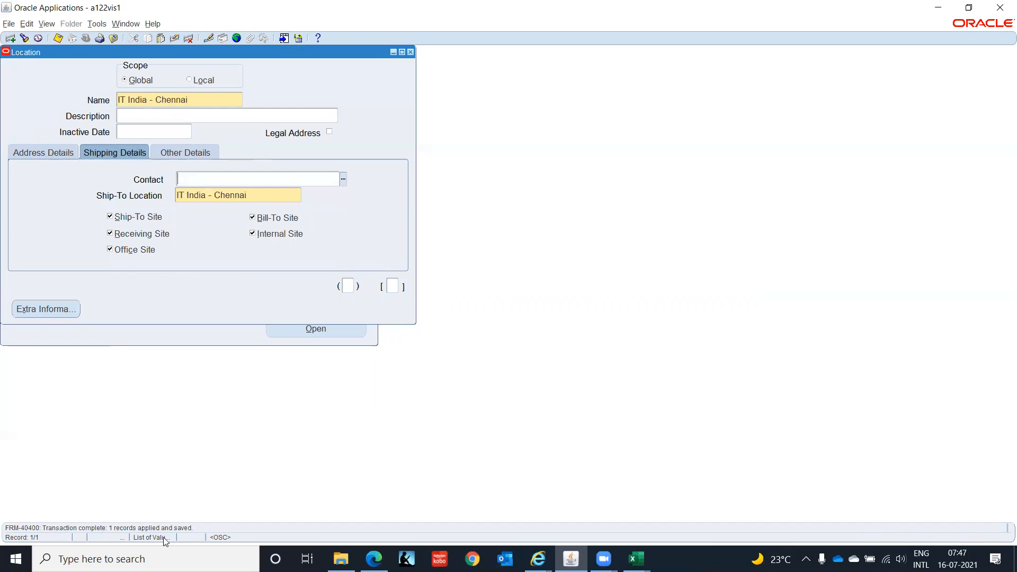
pyautogui.click(347, 286)
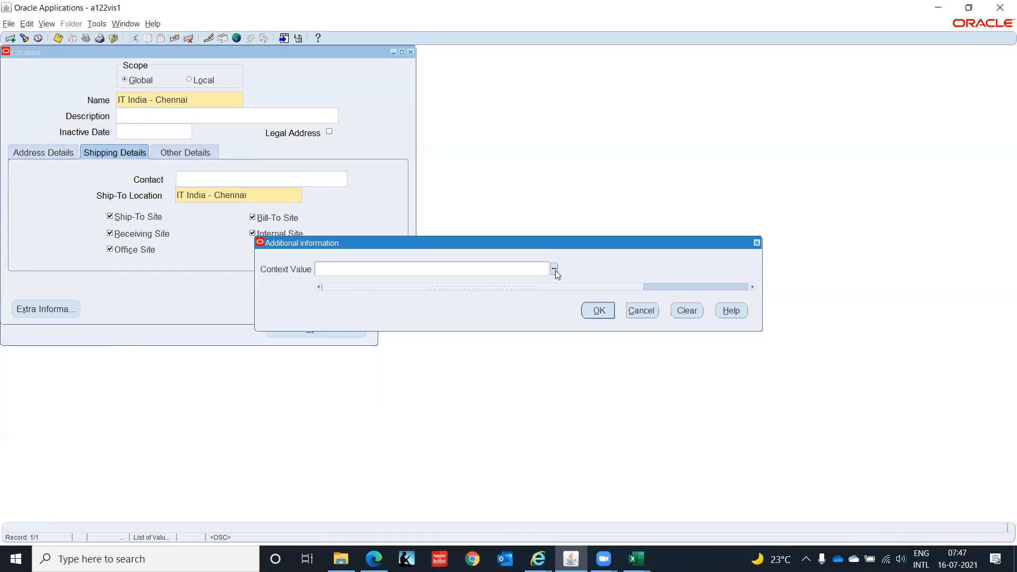
pyautogui.click(554, 269)
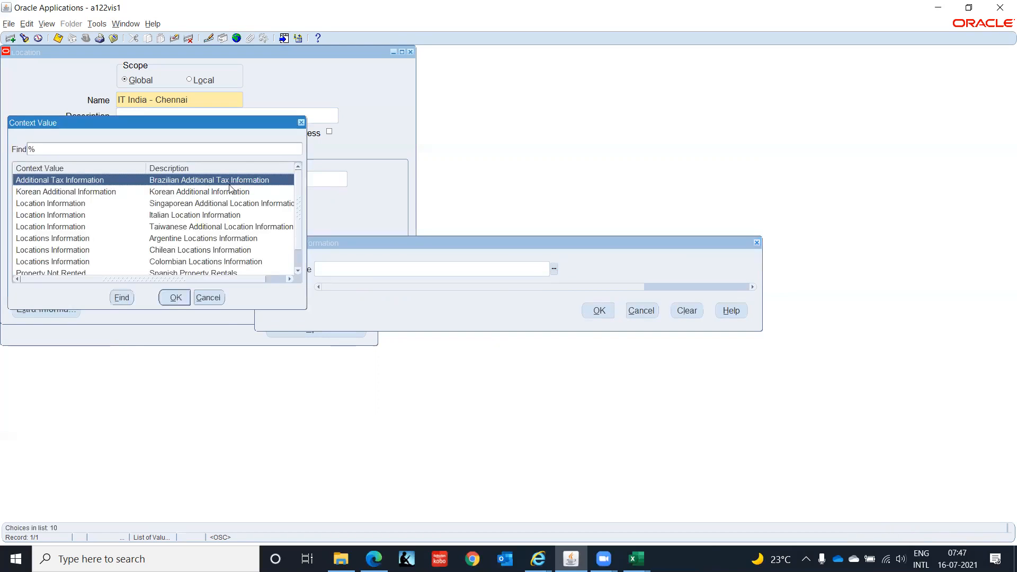
pyautogui.click(208, 298)
pyautogui.click(642, 312)
pyautogui.click(392, 286)
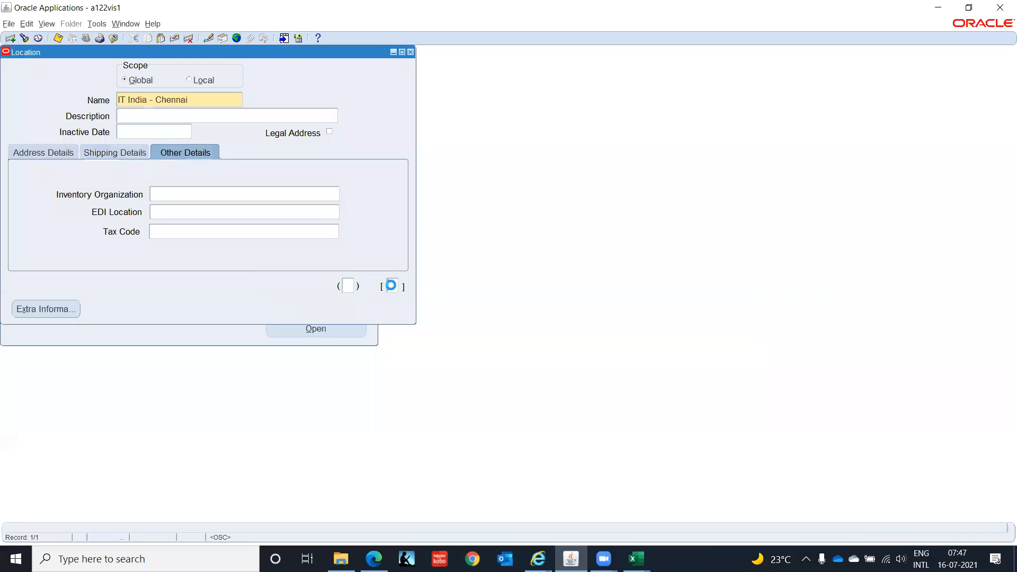
pyautogui.click(560, 269)
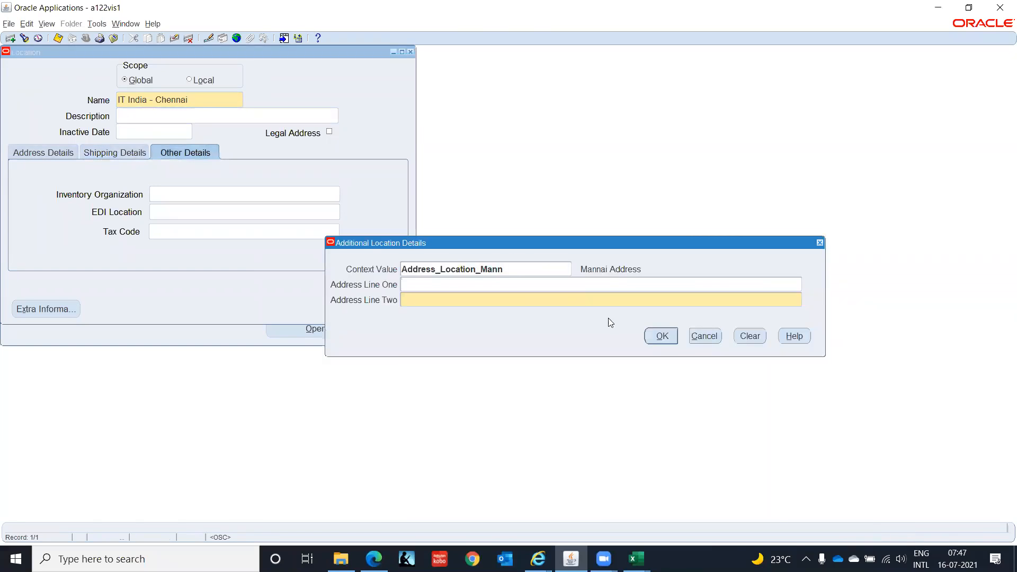
pyautogui.click(708, 339)
pyautogui.click(638, 309)
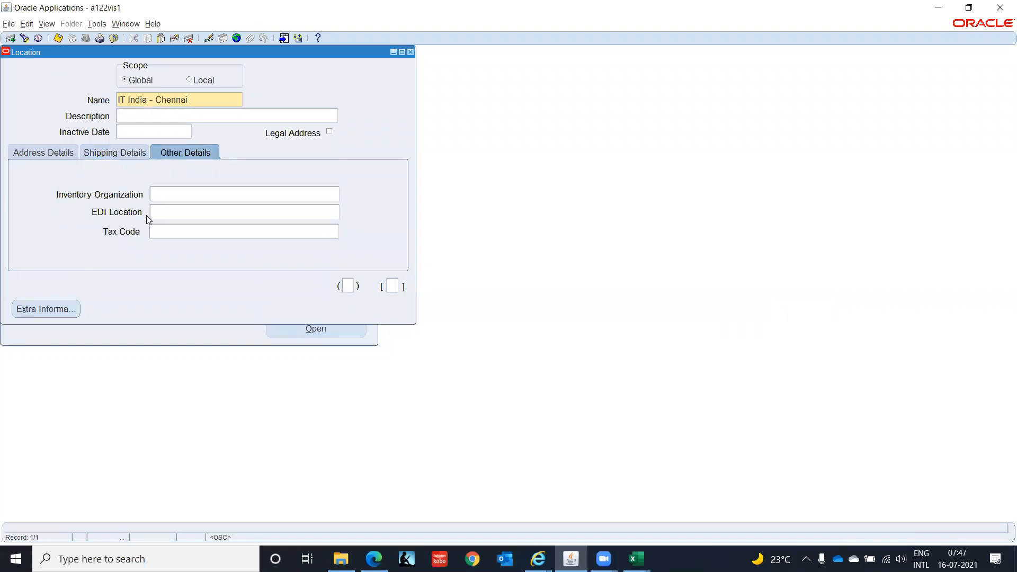
# Close the Location form and start a new record in the Organizations form.
pyautogui.click(24, 153)
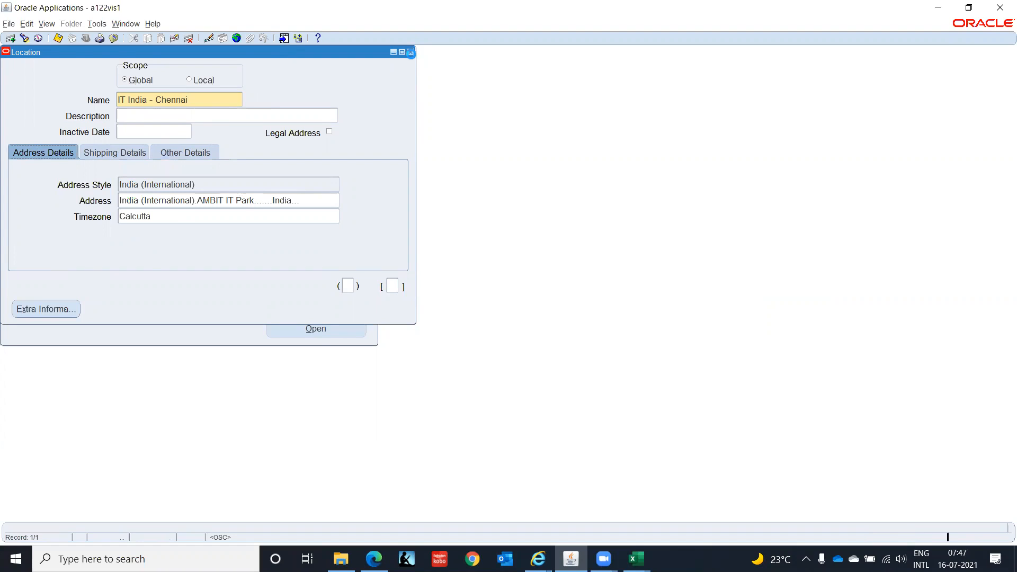
pyautogui.click(411, 53)
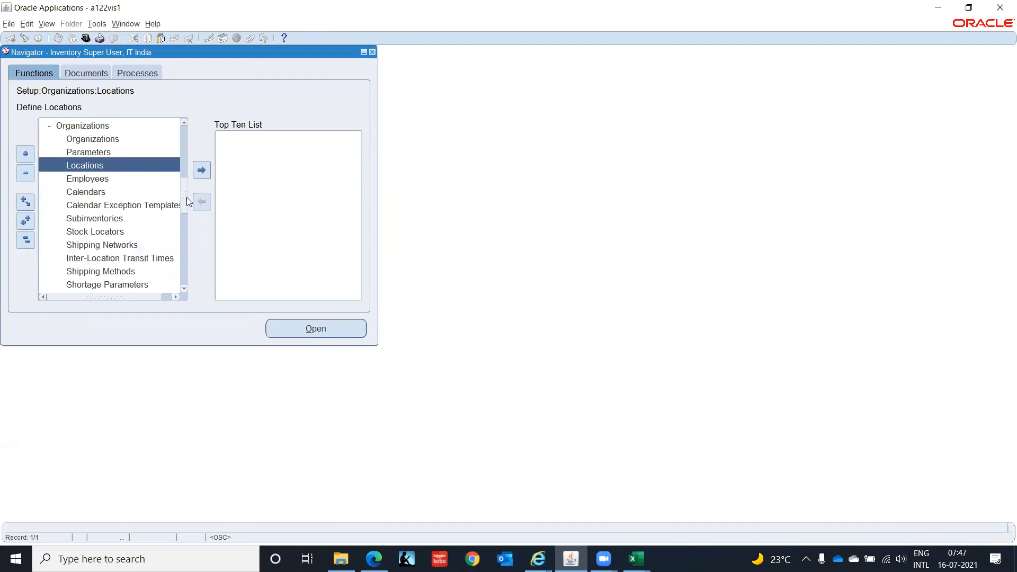
pyautogui.moveTo(185, 201); pyautogui.dragTo(185, 177)
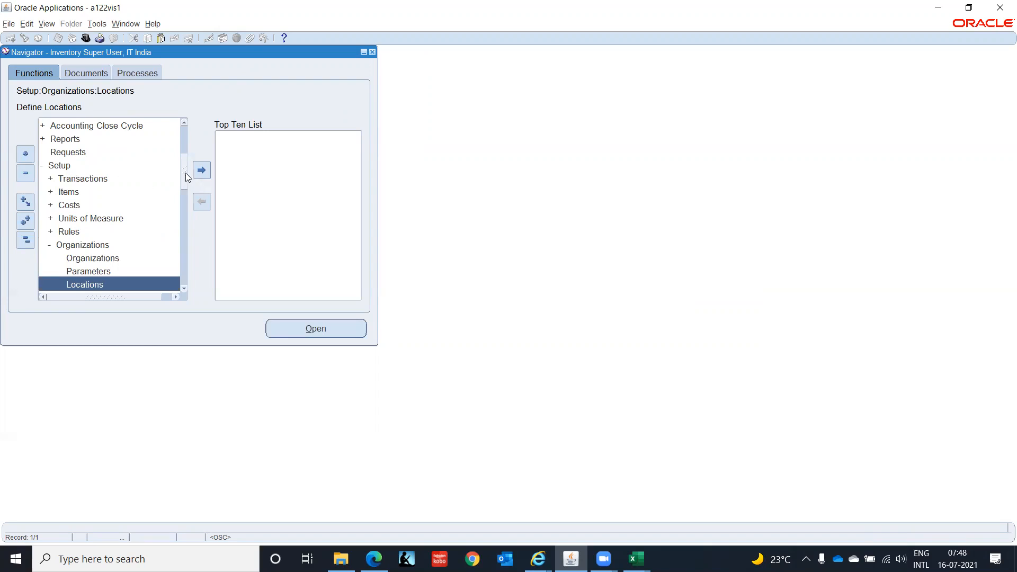
pyautogui.scroll(-2, 183, 184)
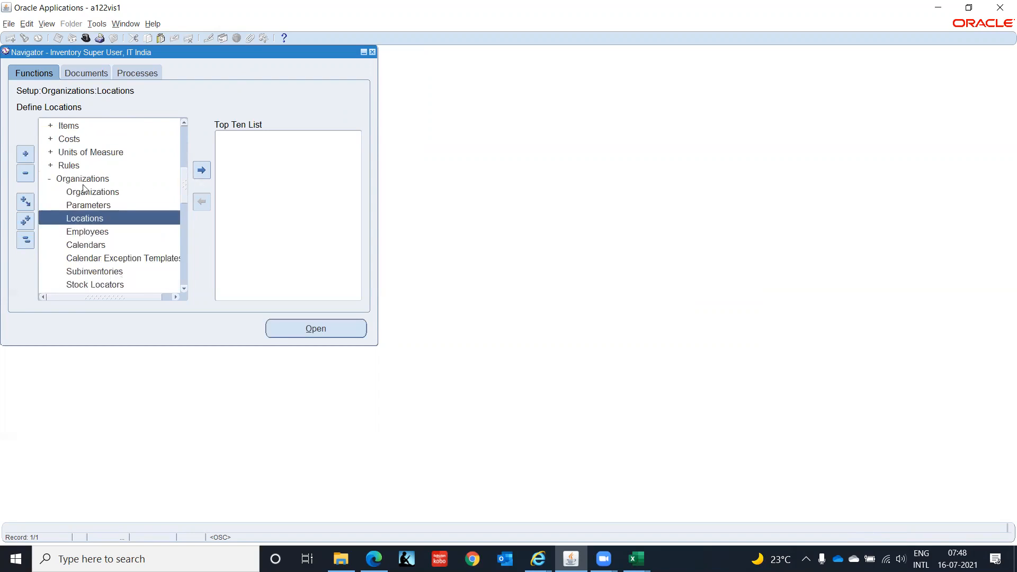
pyautogui.click(109, 195)
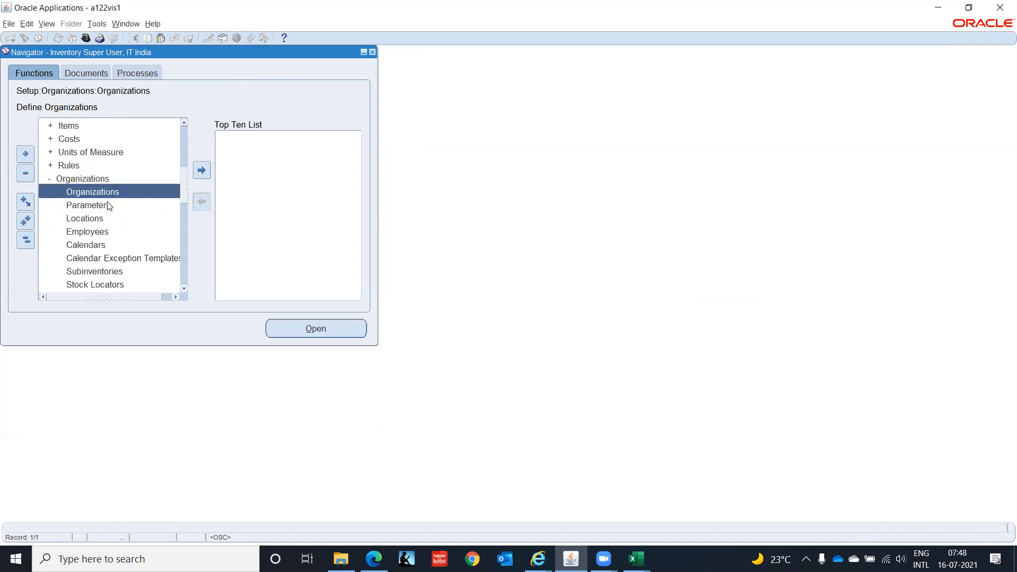
pyautogui.doubleClick(104, 195)
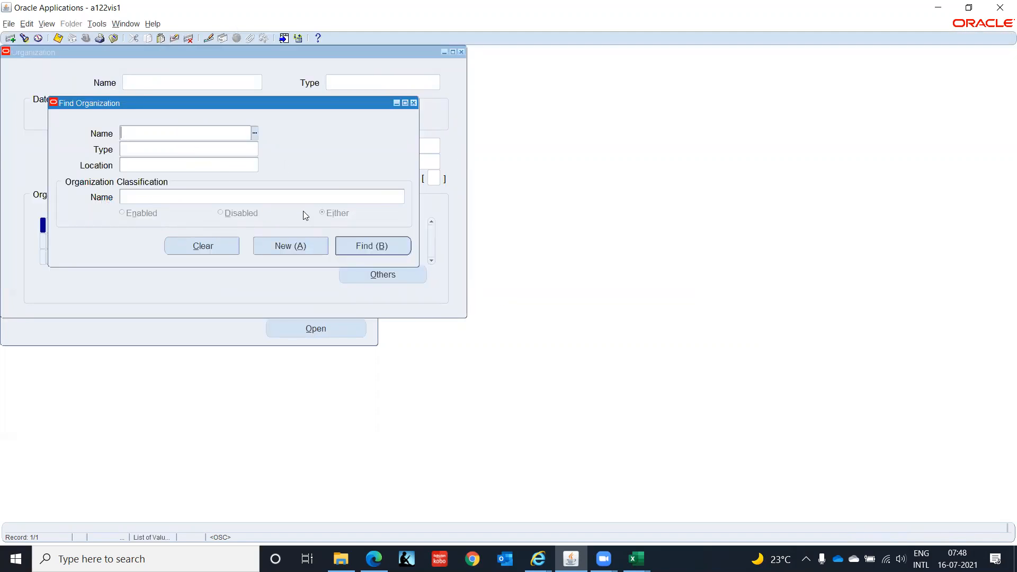
pyautogui.click(301, 248)
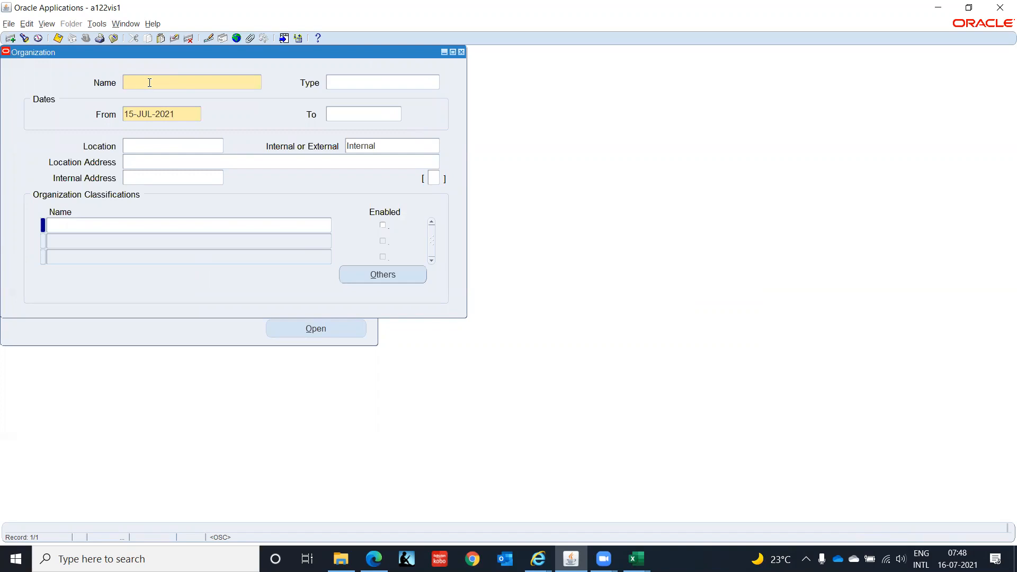
# Enter IT INDIA(BG) as the new organization's name.
pyautogui.write('IT INDIA(BG)')
# Switch to the Excel worksheet and copy the IT Corporation(India) business group name.
pyautogui.hotkey('alt', 'Tab')
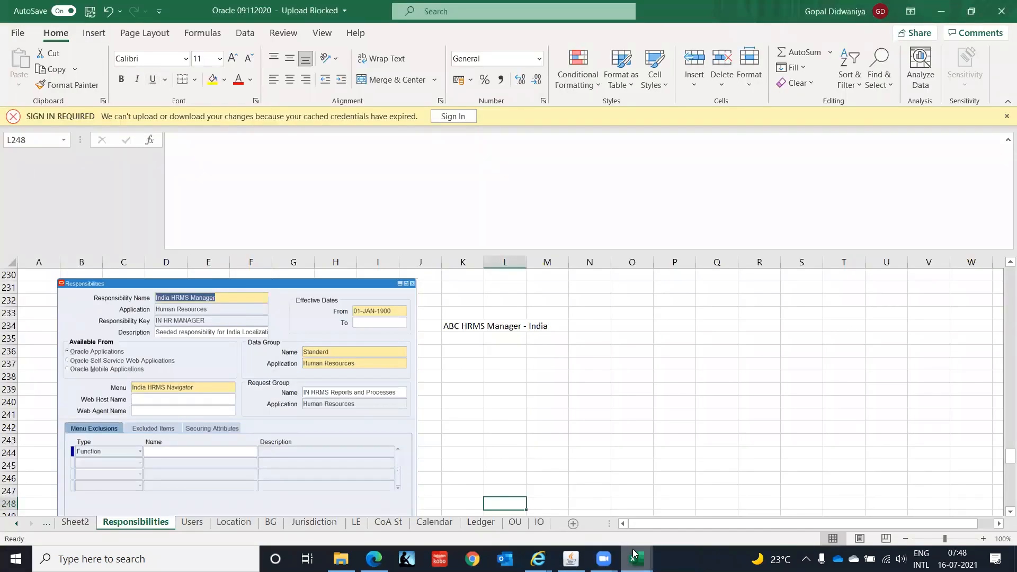
pyautogui.moveTo(634, 557)
pyautogui.click(570, 500)
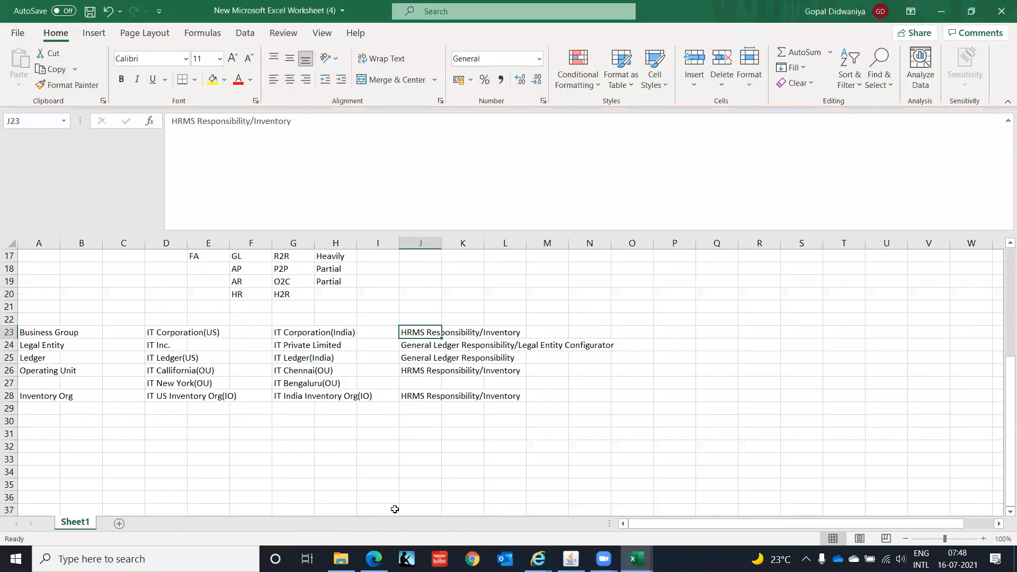
pyautogui.click(301, 334)
pyautogui.hotkey('ctrl', 'c')
# Return to the Organization form, replace the name with IT Corporation(India), and set the type to Business Group.
pyautogui.hotkey('alt', 'Tab')
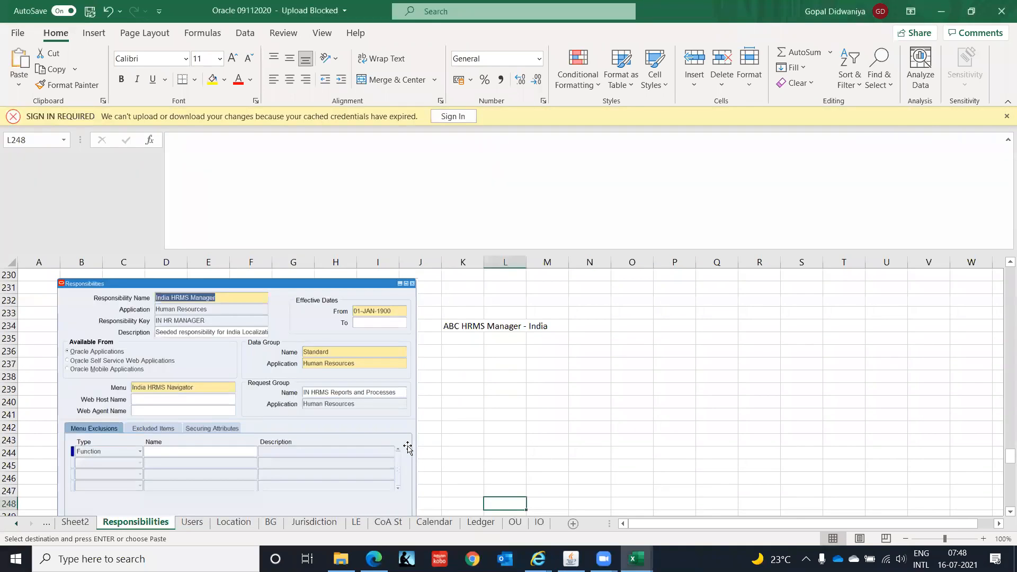
pyautogui.hotkey('alt', 'Tab')
pyautogui.hotkey('alt', 'Tab')
pyautogui.press('Tab')
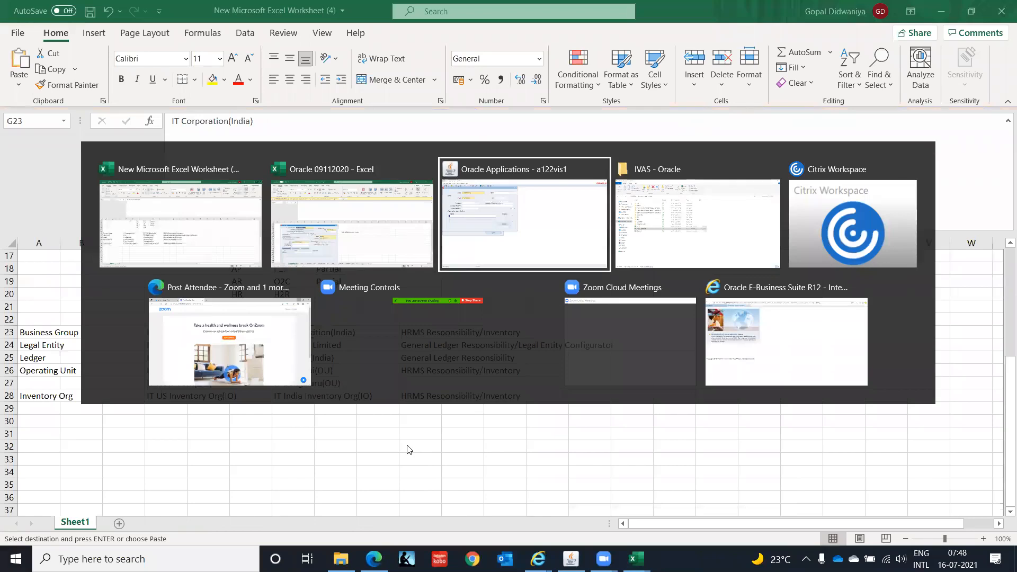
pyautogui.press('BackSpace')
pyautogui.press('BackSpace')
pyautogui.press('BackSpace')
pyautogui.press('BackSpace')
pyautogui.press('BackSpace')
pyautogui.press('BackSpace')
pyautogui.press('BackSpace')
pyautogui.press('BackSpace')
pyautogui.press('BackSpace')
pyautogui.press('BackSpace')
pyautogui.press('BackSpace')
pyautogui.press('BackSpace')
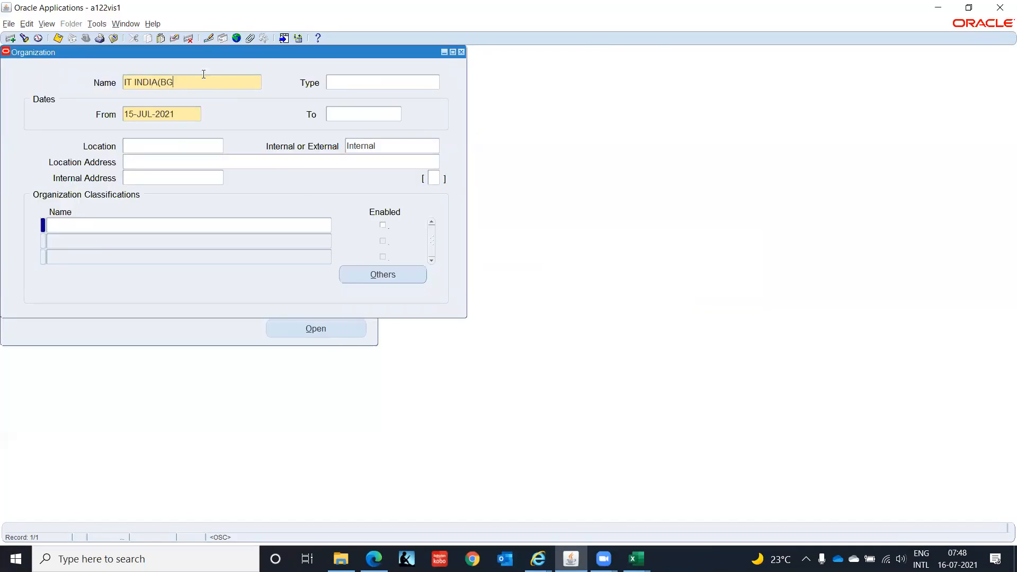
pyautogui.hotkey('ctrl', 'v')
pyautogui.press('Tab')
pyautogui.write('Bus')
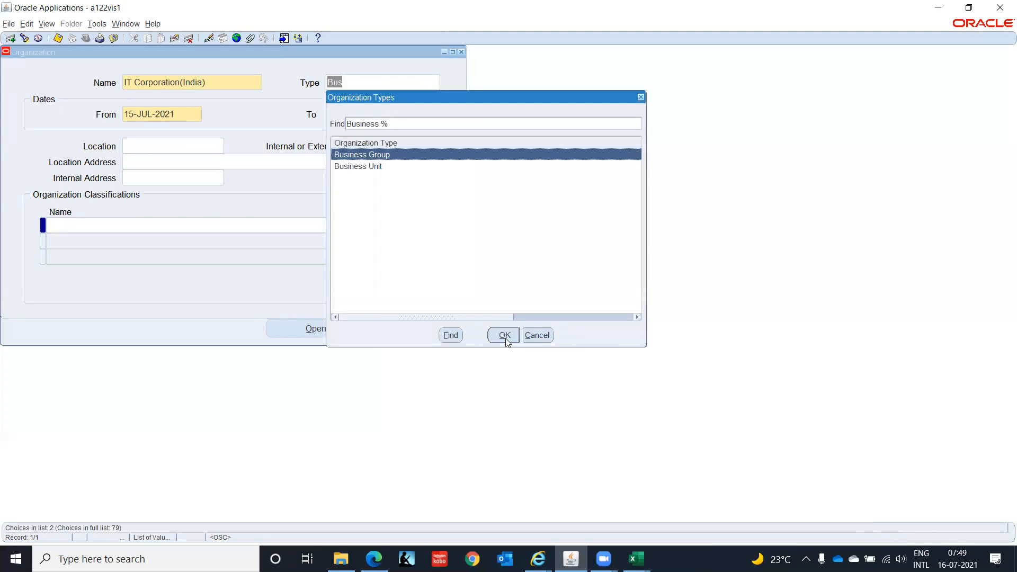
pyautogui.click(505, 335)
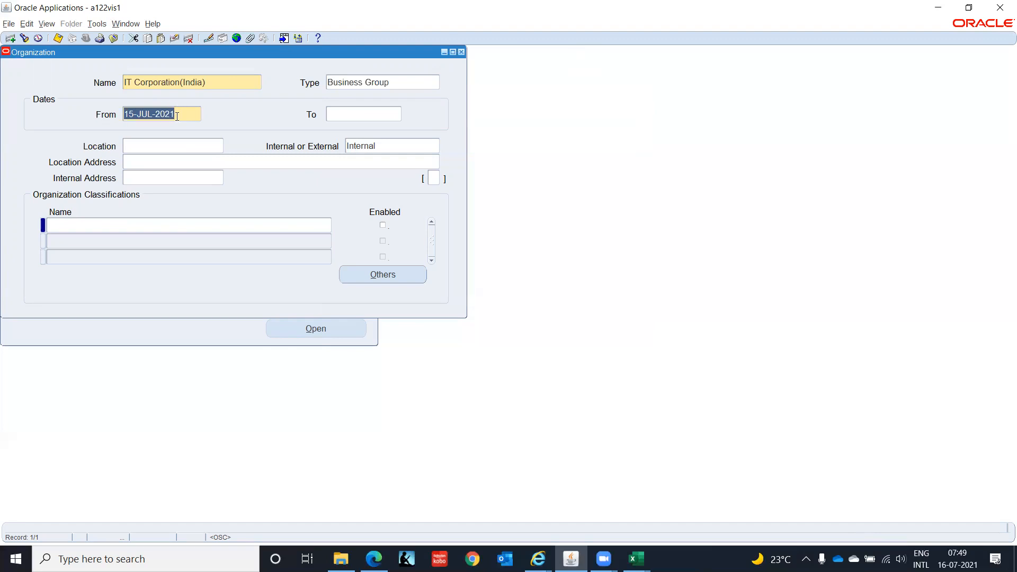
# Set the organization's From date to 01-JAN-2000 and its location to IT India - Chennai.
pyautogui.write('01-JAN-2000')
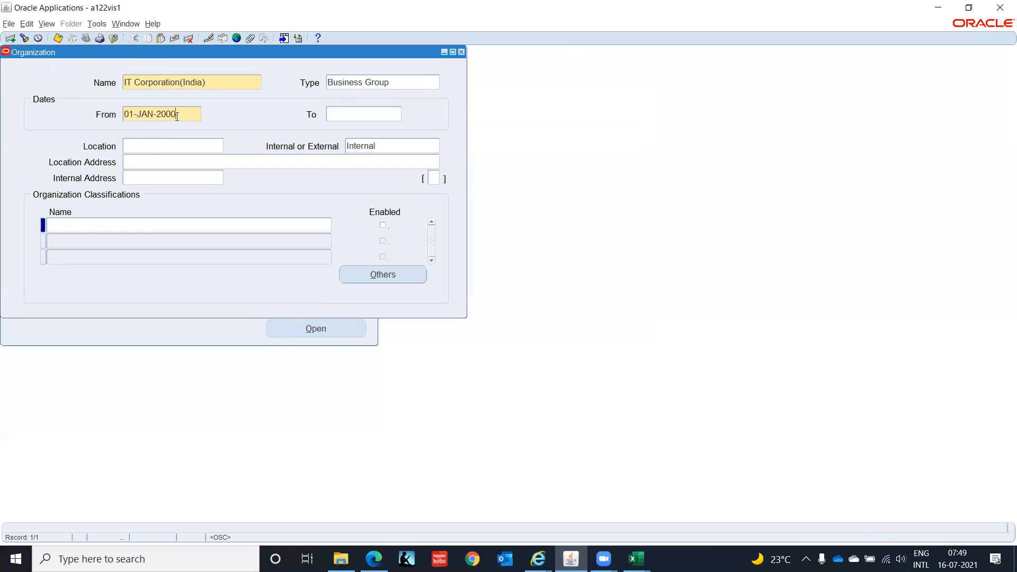
pyautogui.press('Tab')
pyautogui.click(144, 146)
pyautogui.write('IT In')
pyautogui.press('Tab')
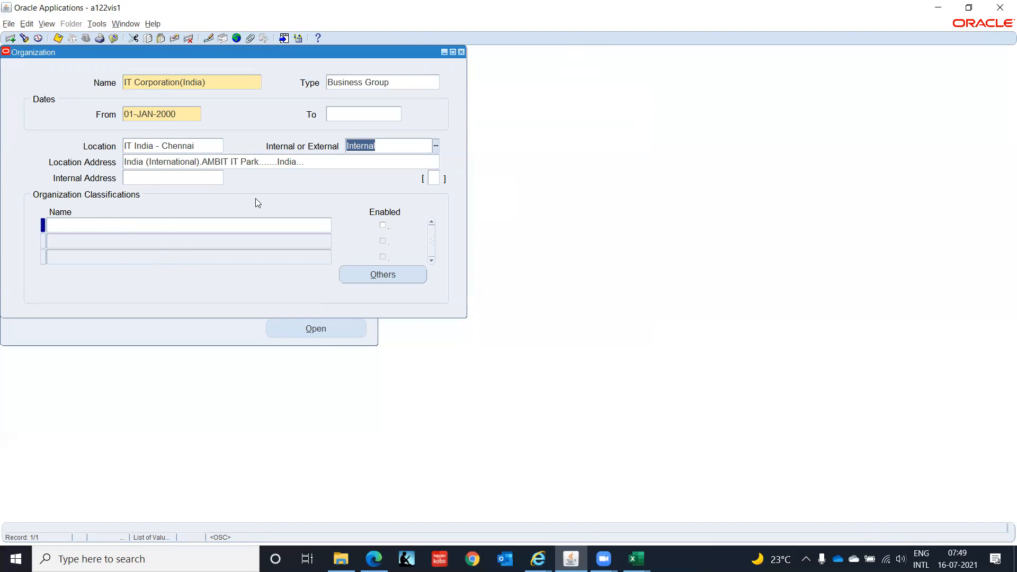
# Save the organization header record before adding classifications.
pyautogui.click(433, 181)
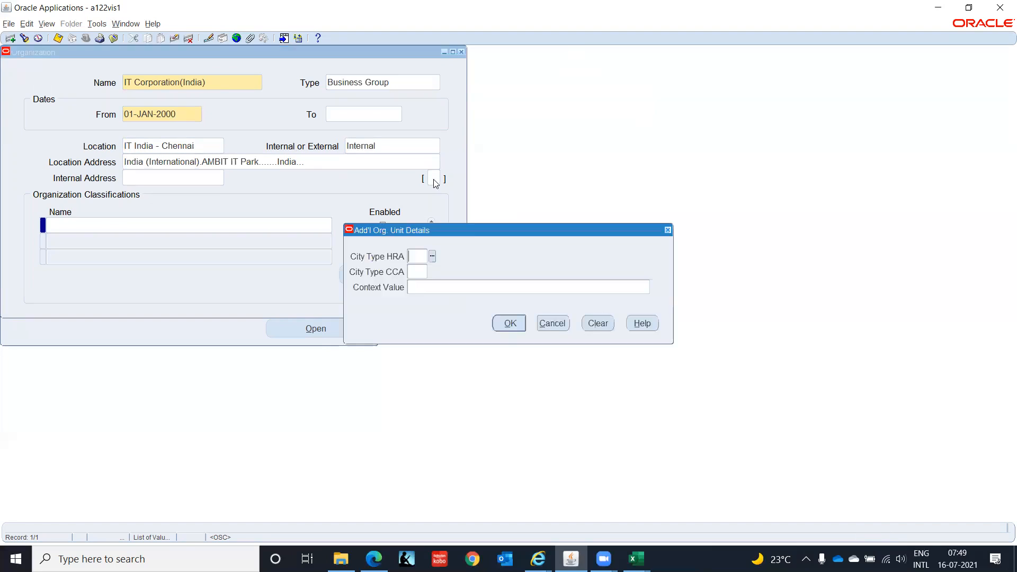
pyautogui.click(554, 328)
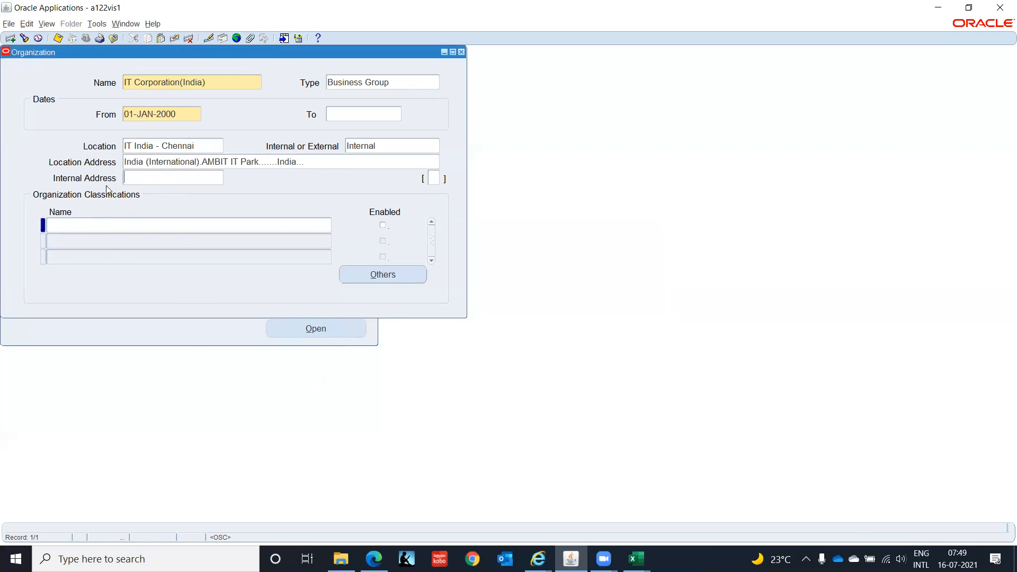
pyautogui.click(75, 225)
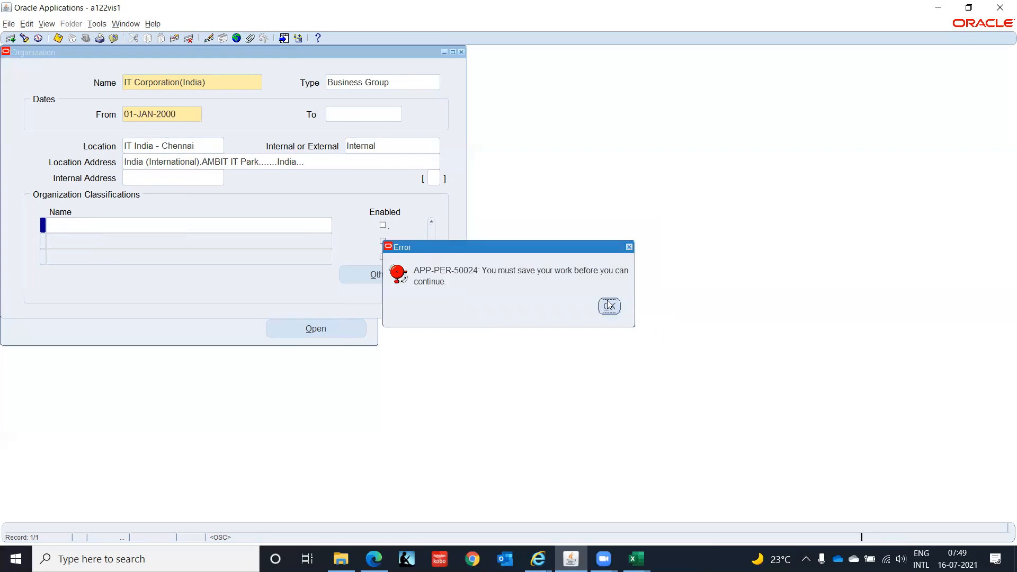
pyautogui.click(610, 307)
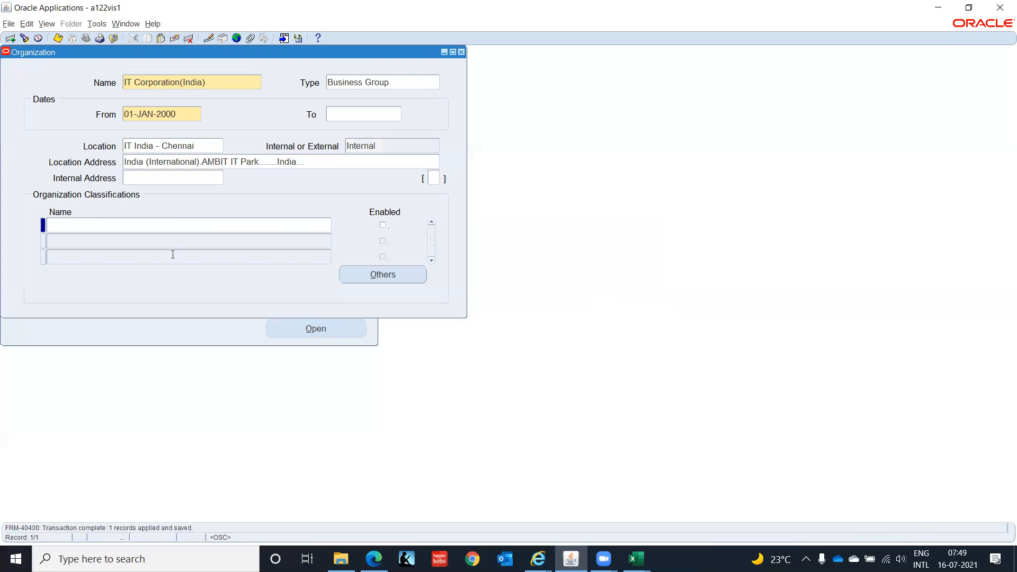
# Add an enabled Business Group classification to the organization and save it.
pyautogui.click(60, 226)
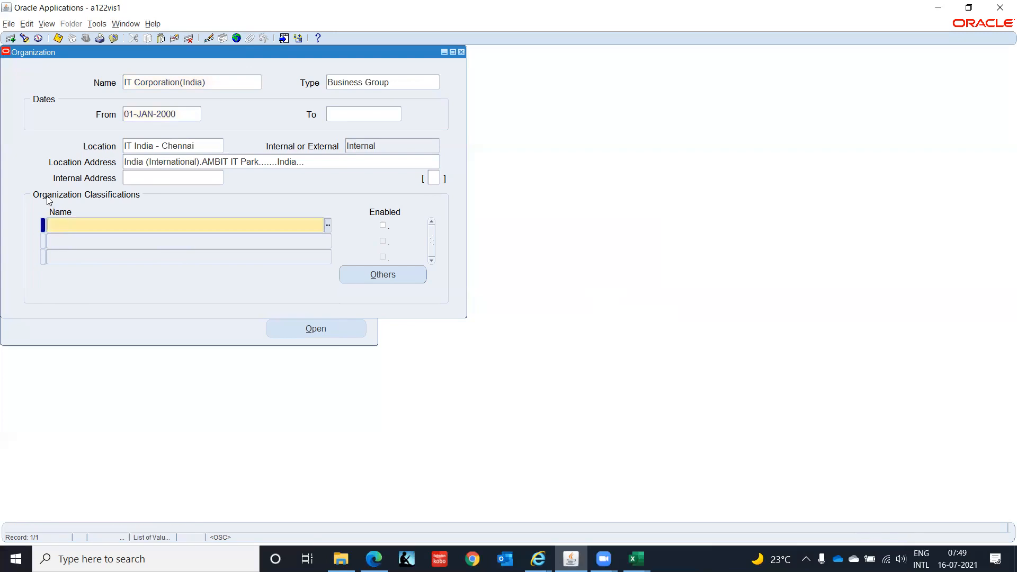
pyautogui.write('Bus')
pyautogui.press('Tab')
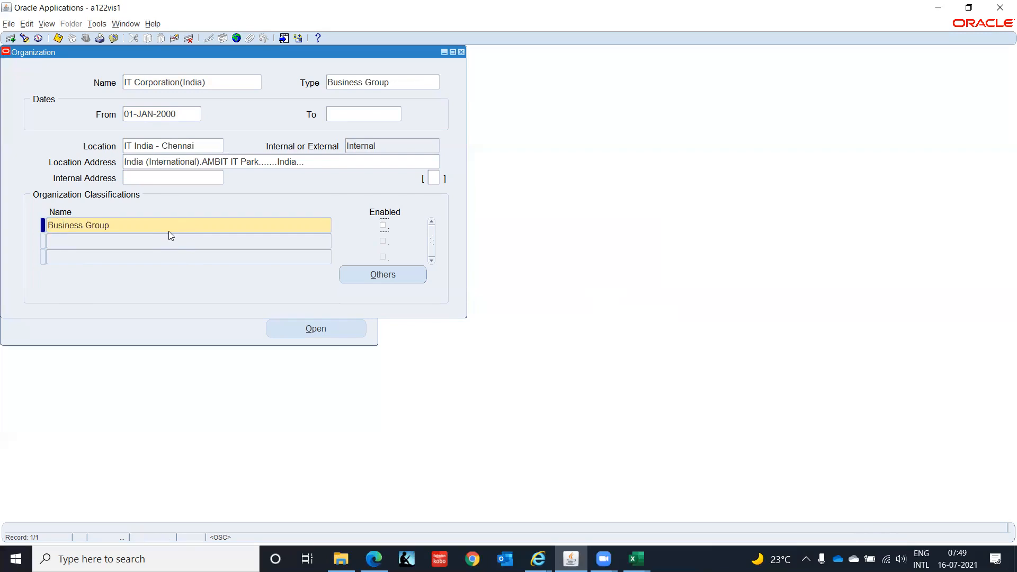
pyautogui.click(382, 227)
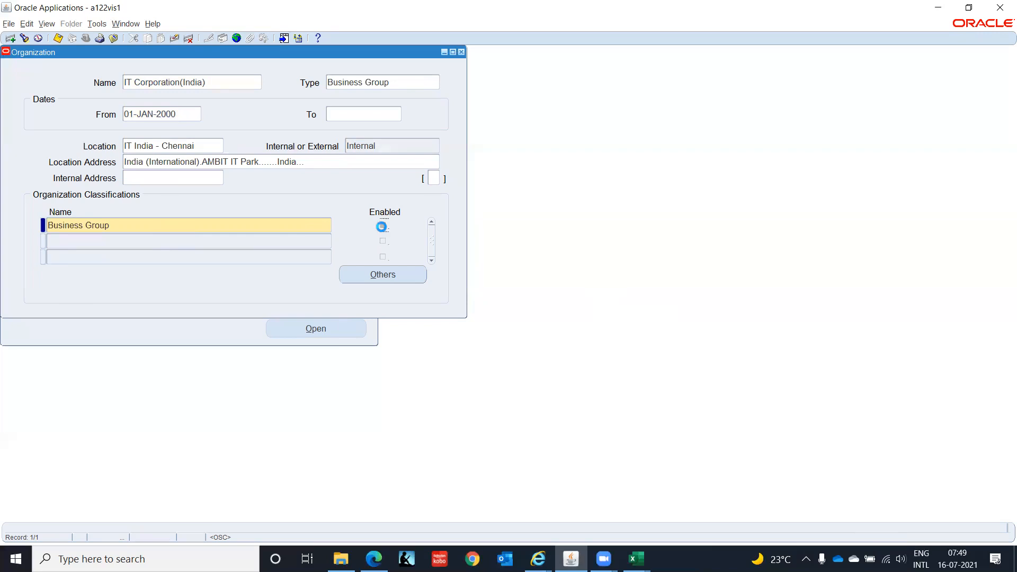
pyautogui.click(389, 279)
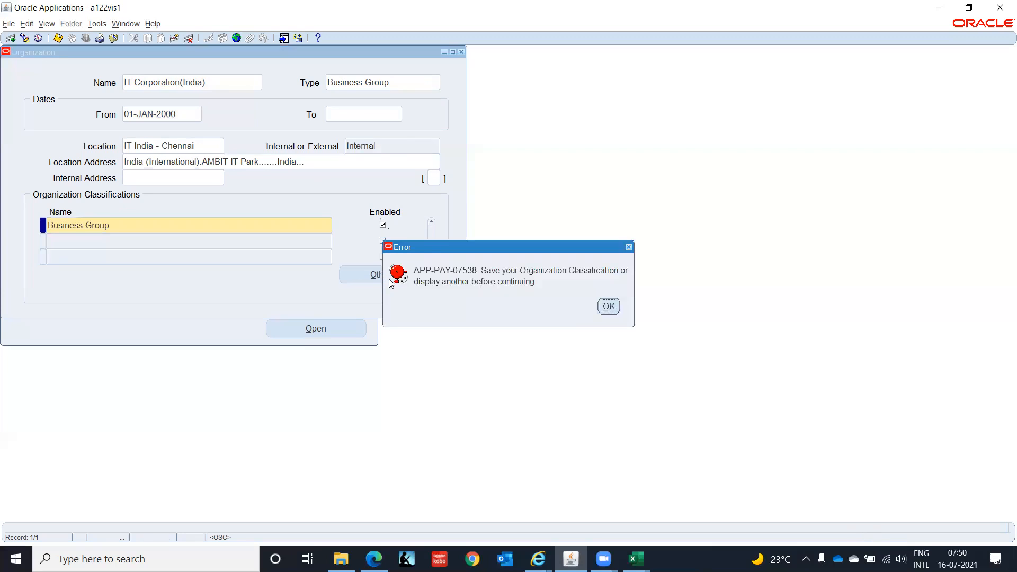
pyautogui.click(609, 306)
pyautogui.hotkey('ctrl', 's')
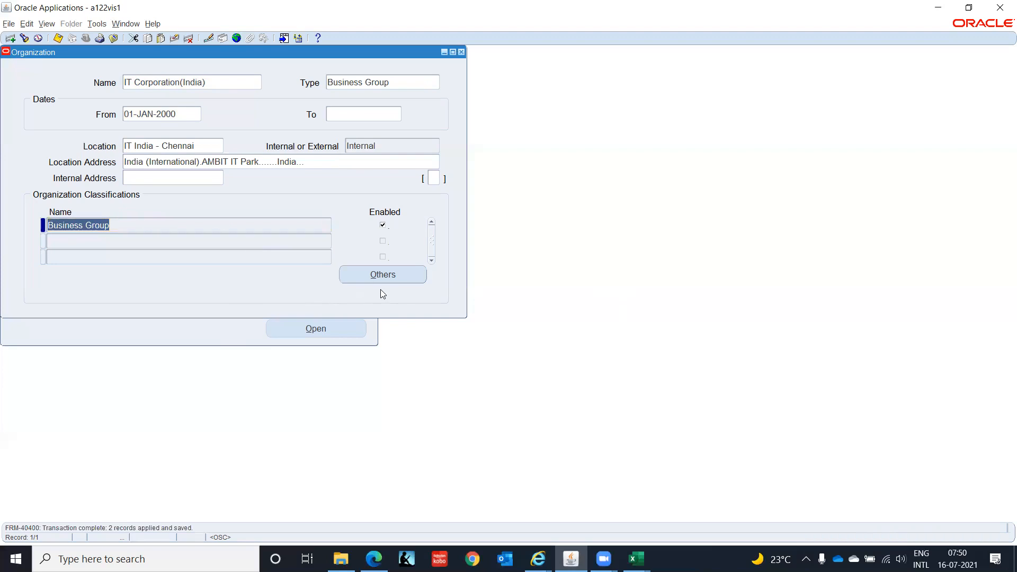
# Open the Business Group Info additional information for the classification.
pyautogui.click(419, 275)
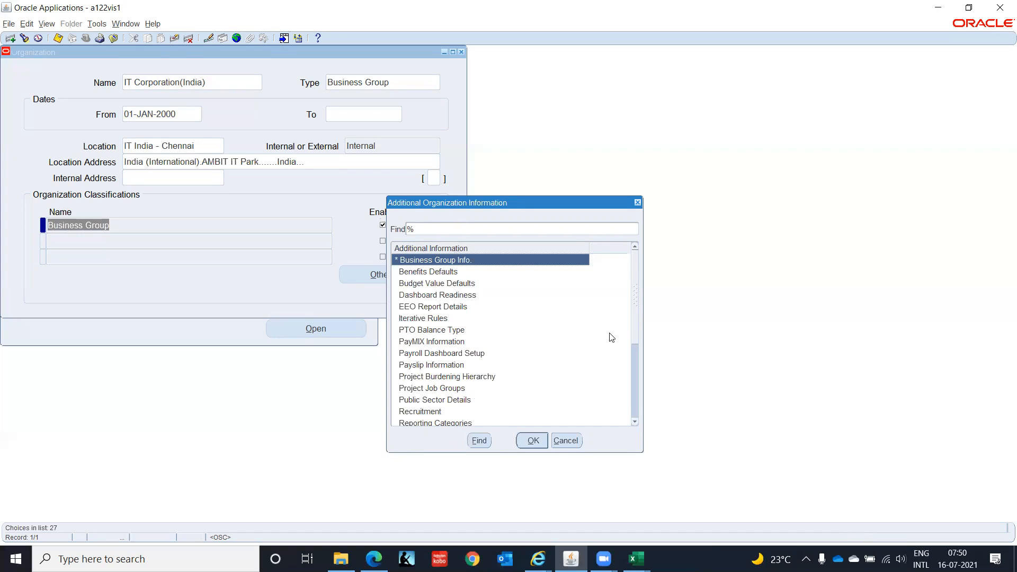
pyautogui.moveTo(636, 322); pyautogui.dragTo(648, 254)
pyautogui.click(532, 442)
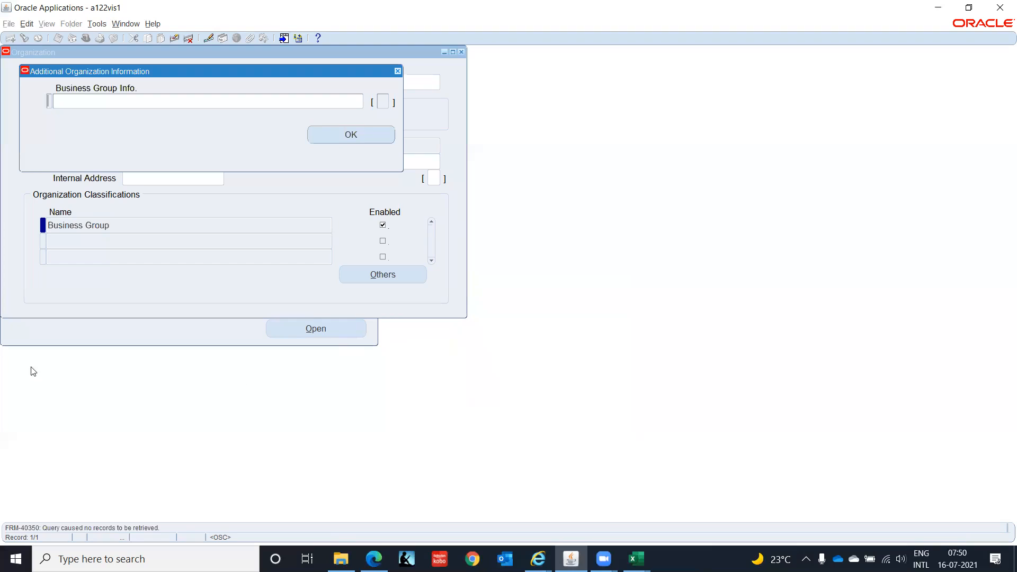
pyautogui.click(69, 99)
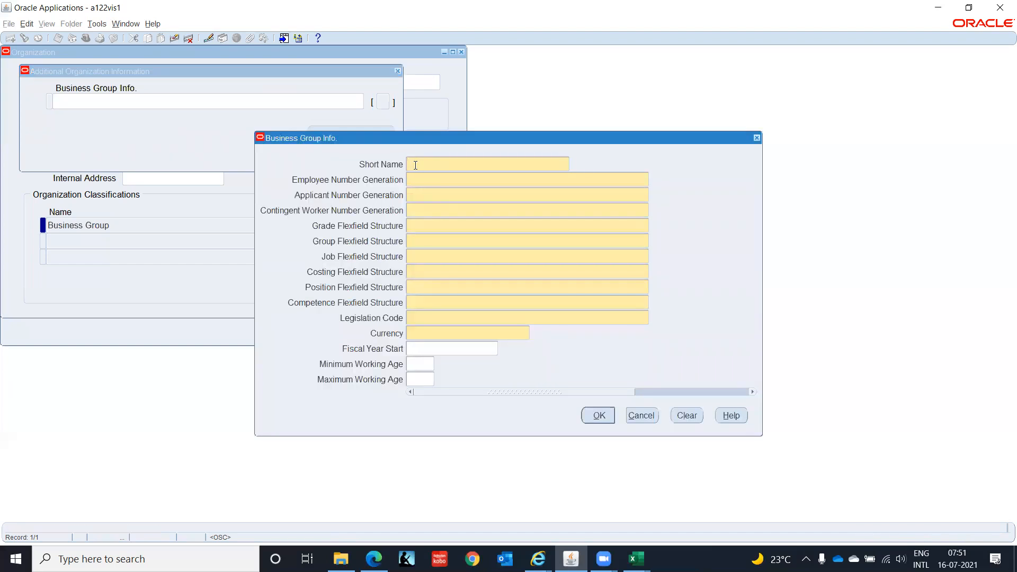
# Set the short name to IT Corp and employee, applicant and contingent worker number generation to Manual.
pyautogui.write('ITCorp')
pyautogui.press('Tab')
pyautogui.write('Man')
pyautogui.press('Tab')
pyautogui.press('Tab')
pyautogui.write('Man')
pyautogui.press('Tab')
# Select Grade Flexfield as the grade flexfield structure.
pyautogui.hotkey('ctrl', 'l')
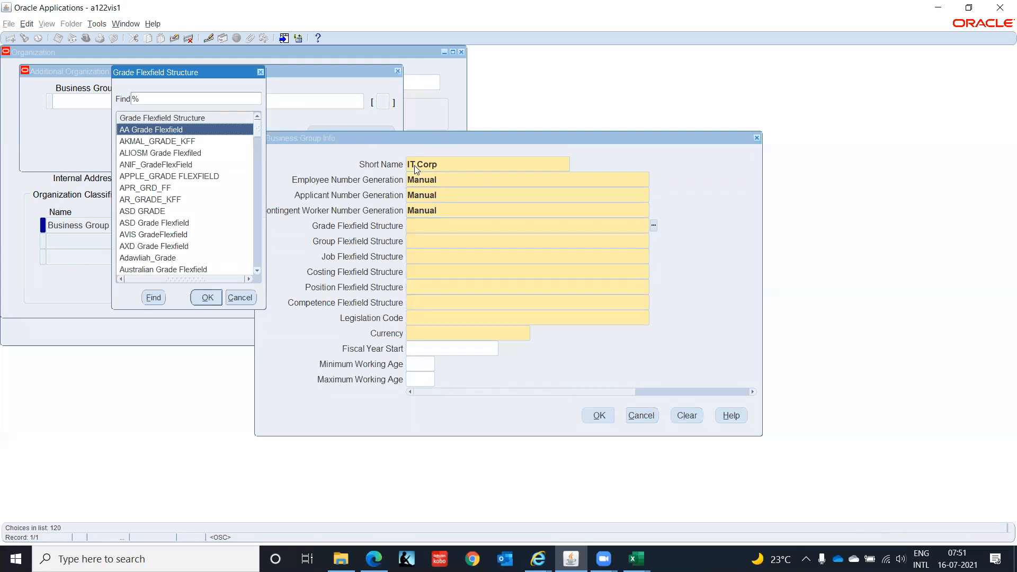
pyautogui.write('japan')
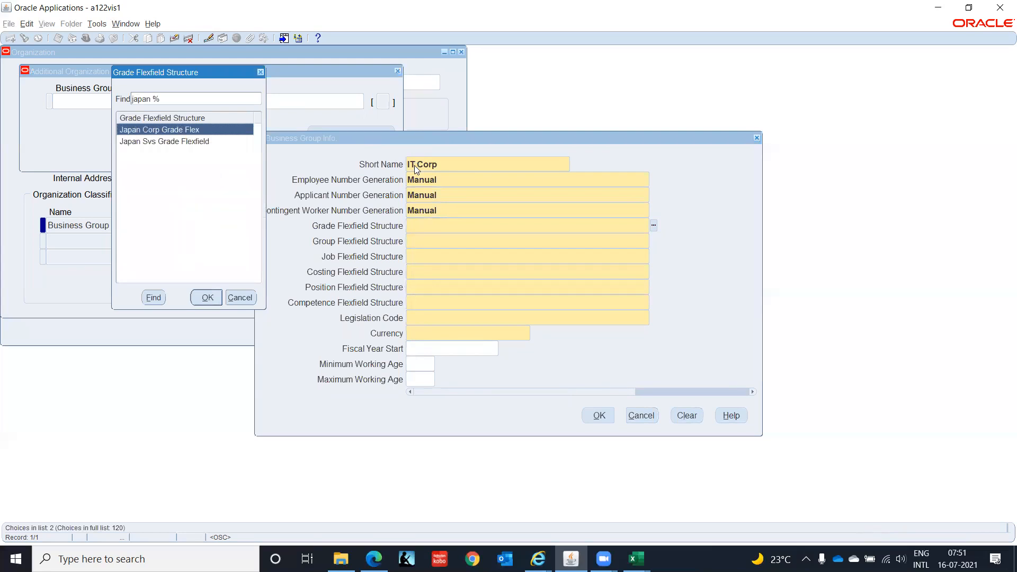
pyautogui.press('BackSpace')
pyautogui.press('BackSpace')
pyautogui.press('BackSpace')
pyautogui.press('BackSpace')
pyautogui.press('BackSpace')
pyautogui.press('BackSpace')
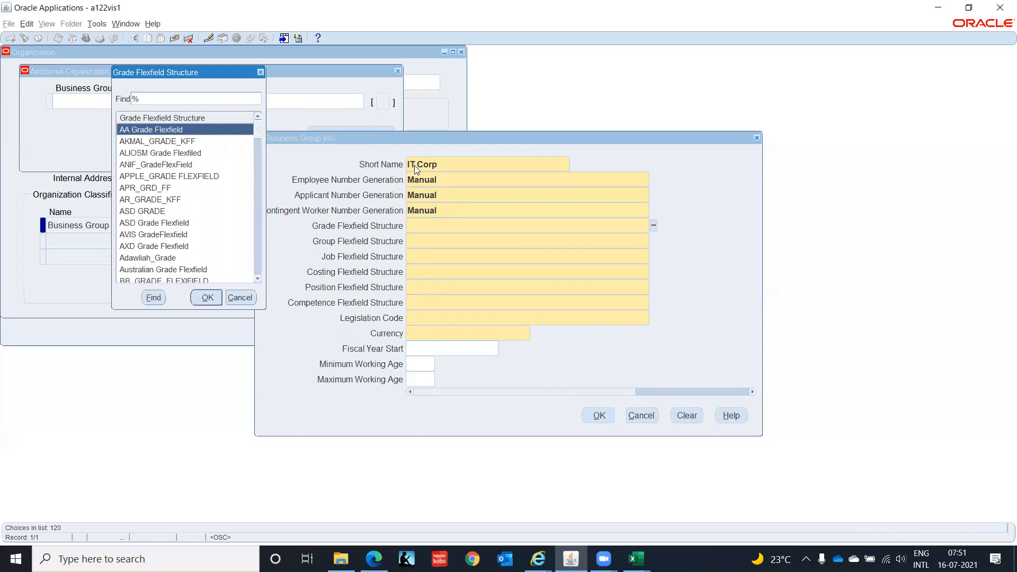
pyautogui.write('g')
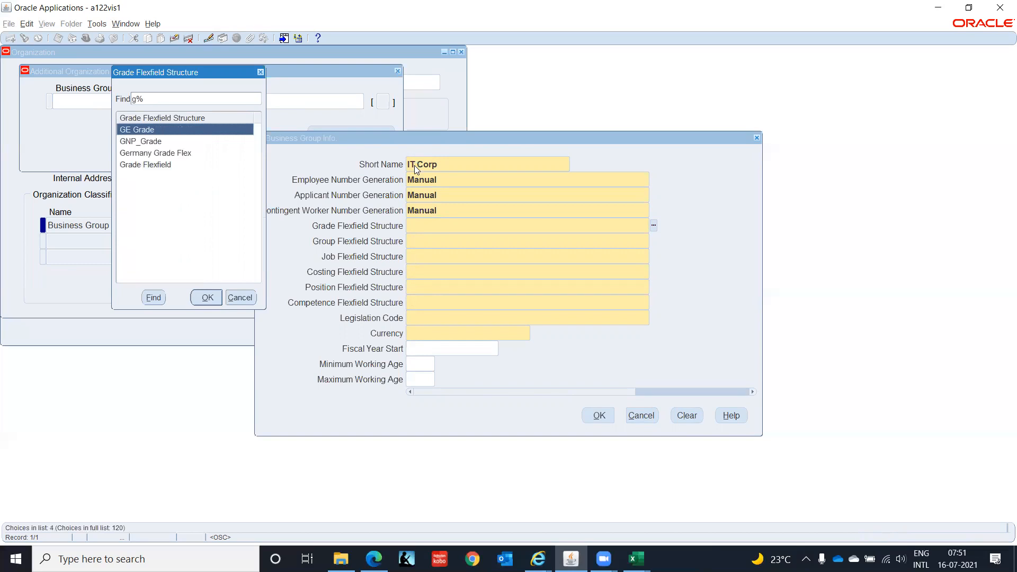
pyautogui.press('Down')
pyautogui.press('Down')
pyautogui.press('Down')
pyautogui.press('Return')
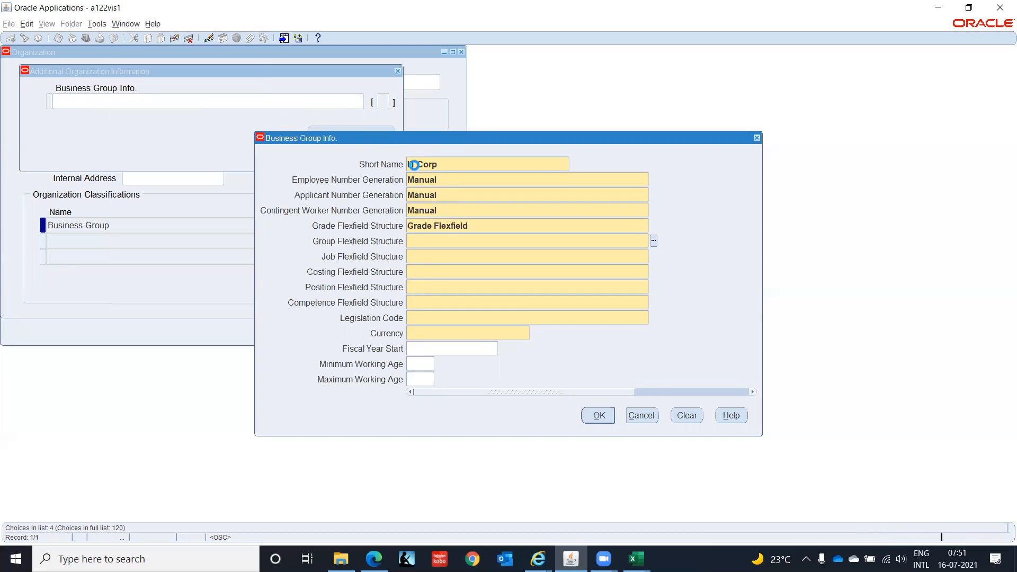
# Search the group flexfield structure list for Japan and G-prefixed structures.
pyautogui.hotkey('ctrl', 'l')
pyautogui.write('japan %')
pyautogui.press('Return')
pyautogui.press('BackSpace')
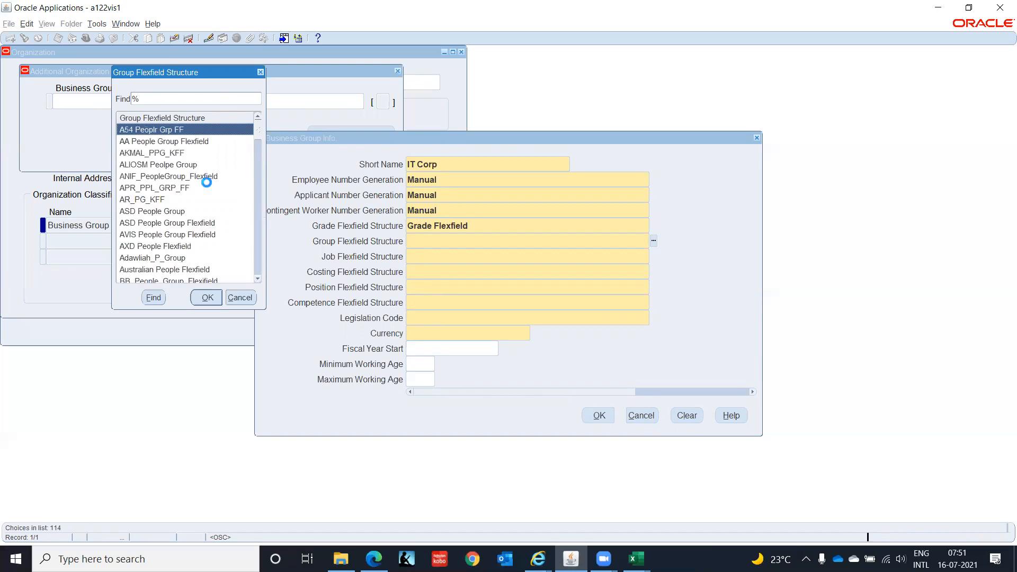
pyautogui.write('g')
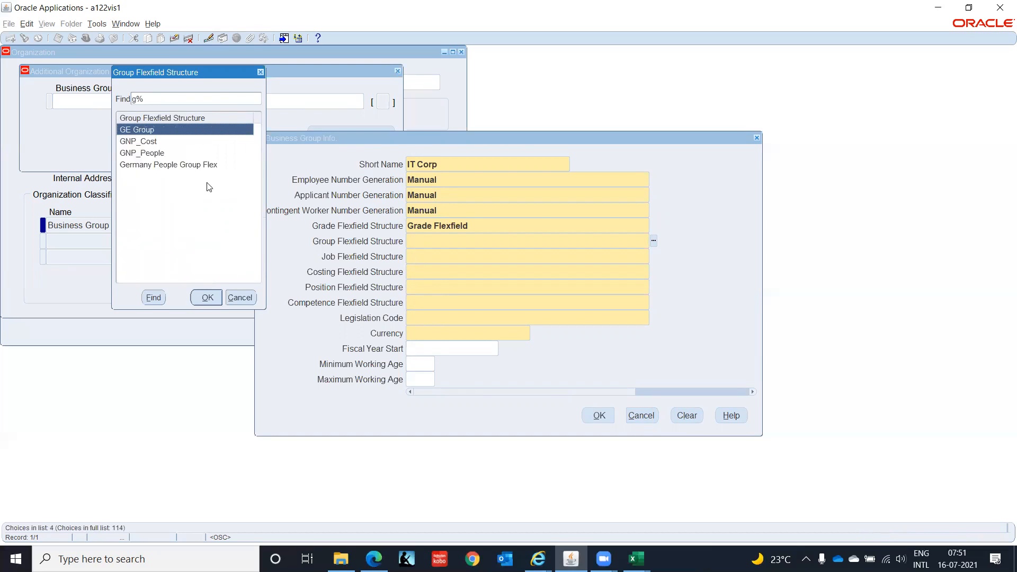
pyautogui.press('BackSpace')
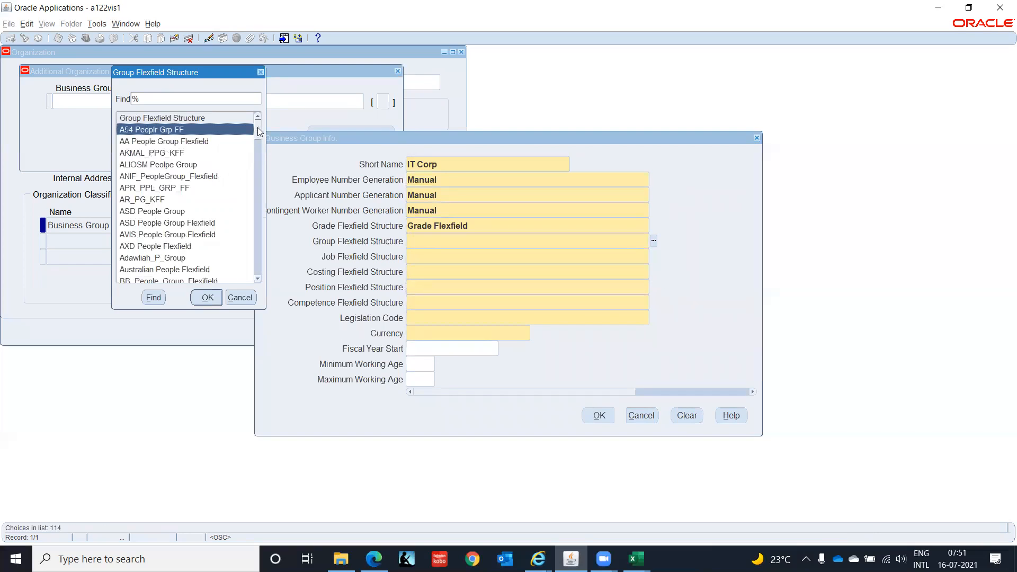
pyautogui.moveTo(258, 131); pyautogui.dragTo(254, 151)
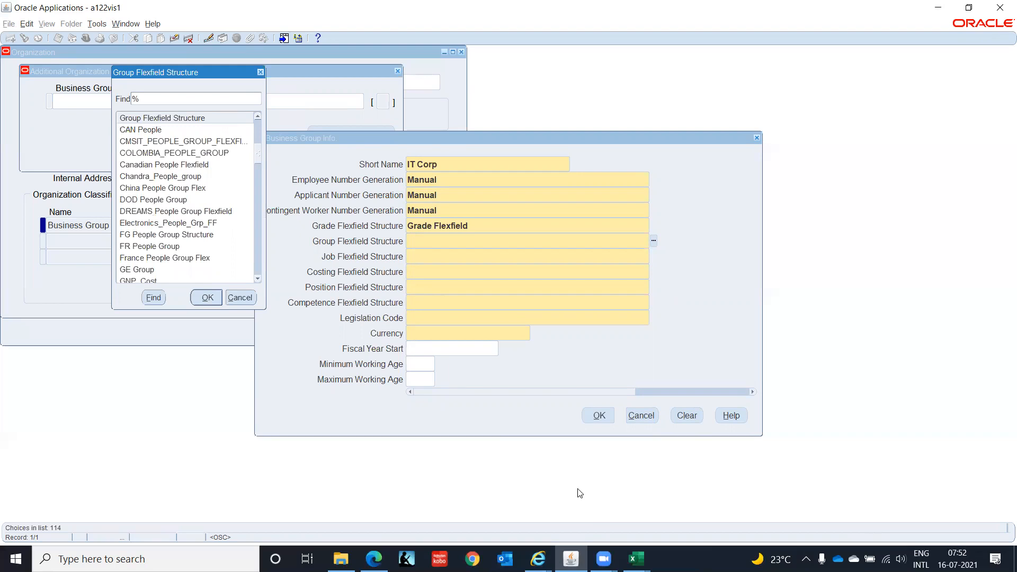
# Switch to the Excel workbook and review the BG sheet's reference business group screenshots.
pyautogui.moveTo(636, 559)
pyautogui.click(734, 508)
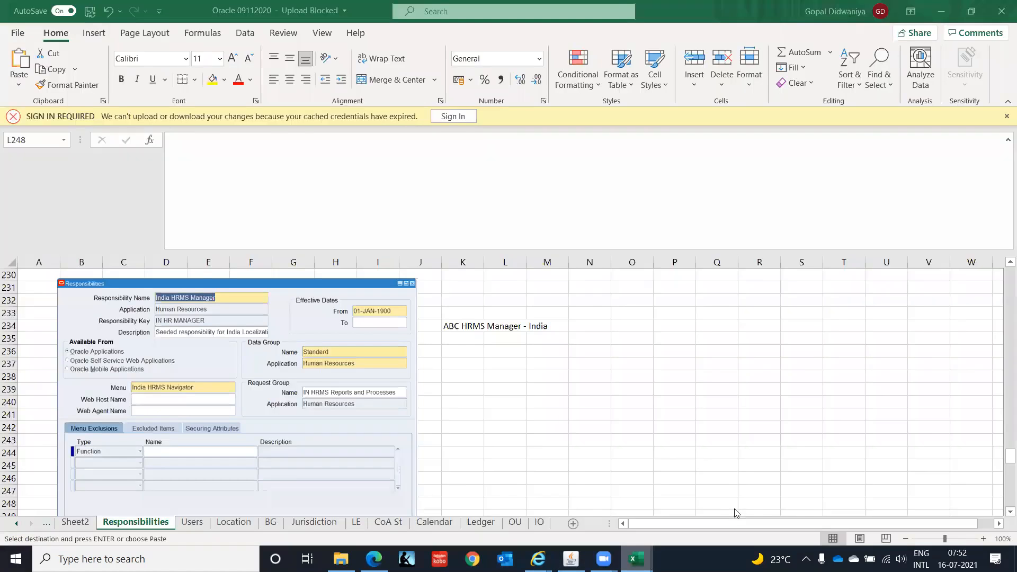
pyautogui.click(270, 523)
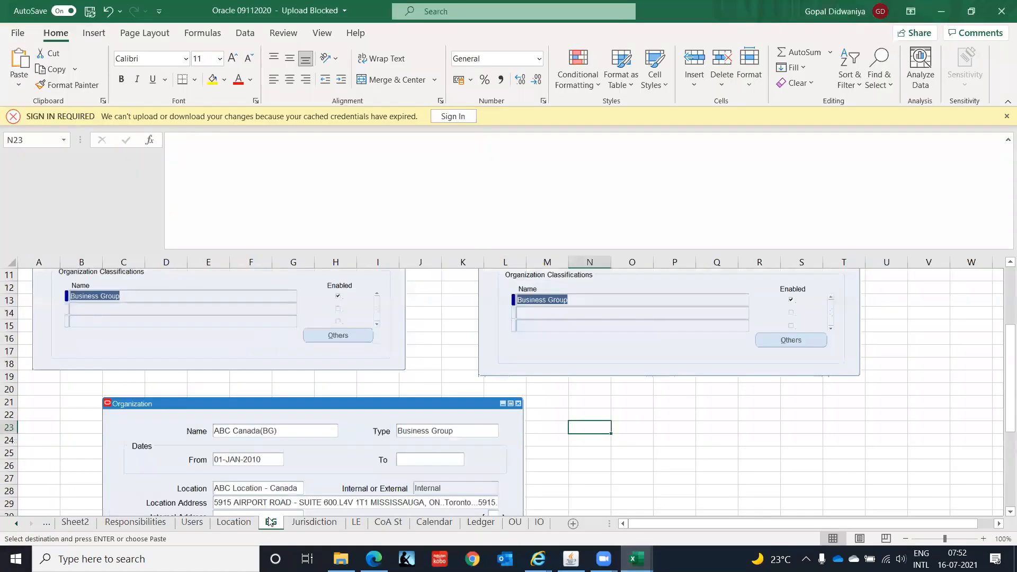
pyautogui.moveTo(1003, 388); pyautogui.dragTo(1001, 140)
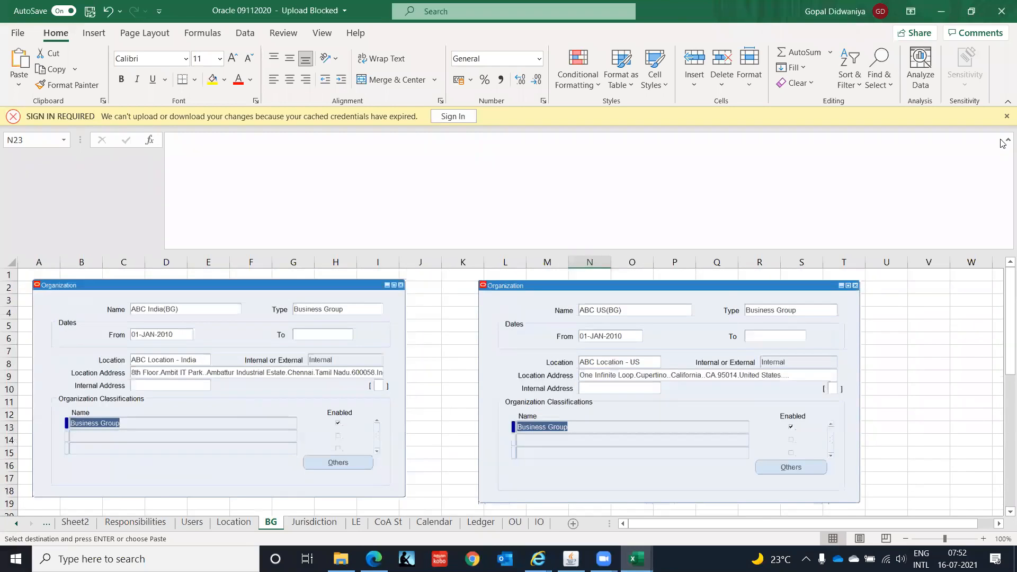
pyautogui.click(942, 11)
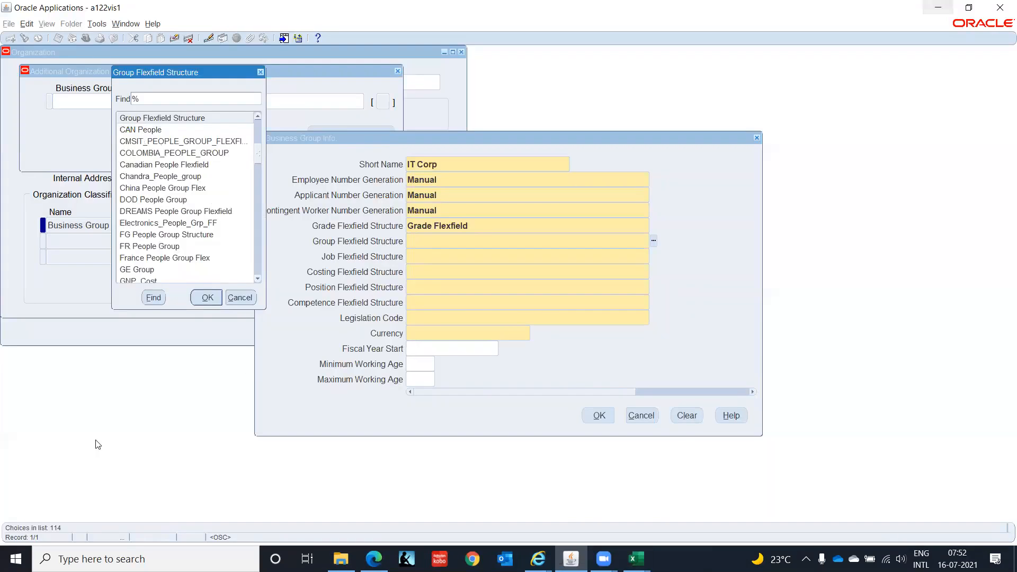
# Select People Group Flexfield as the group flexfield structure.
pyautogui.click(147, 157)
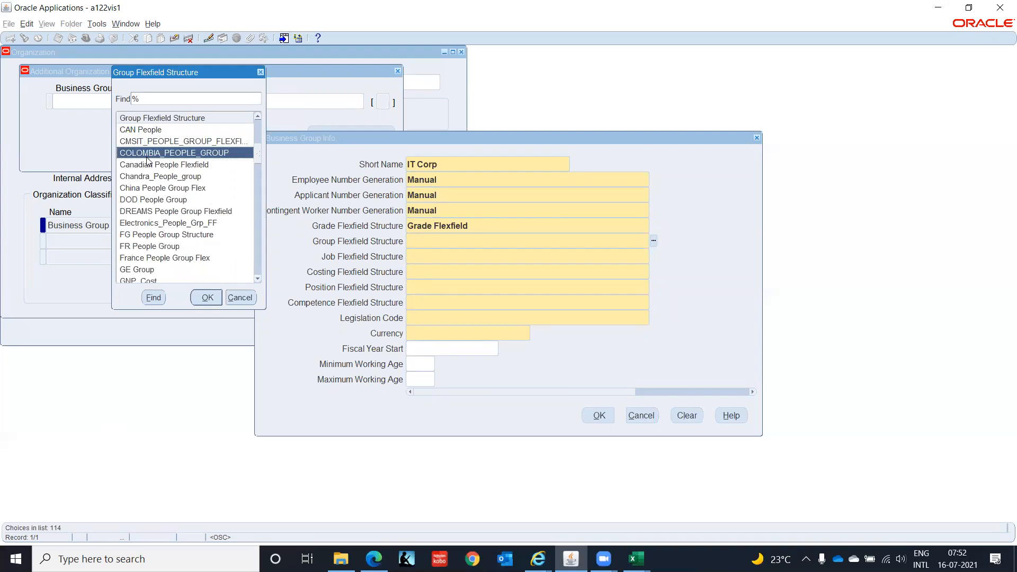
pyautogui.press('Down')
pyautogui.press('Down')
pyautogui.press('Down')
pyautogui.press('Down')
pyautogui.press('Down')
pyautogui.press('Down')
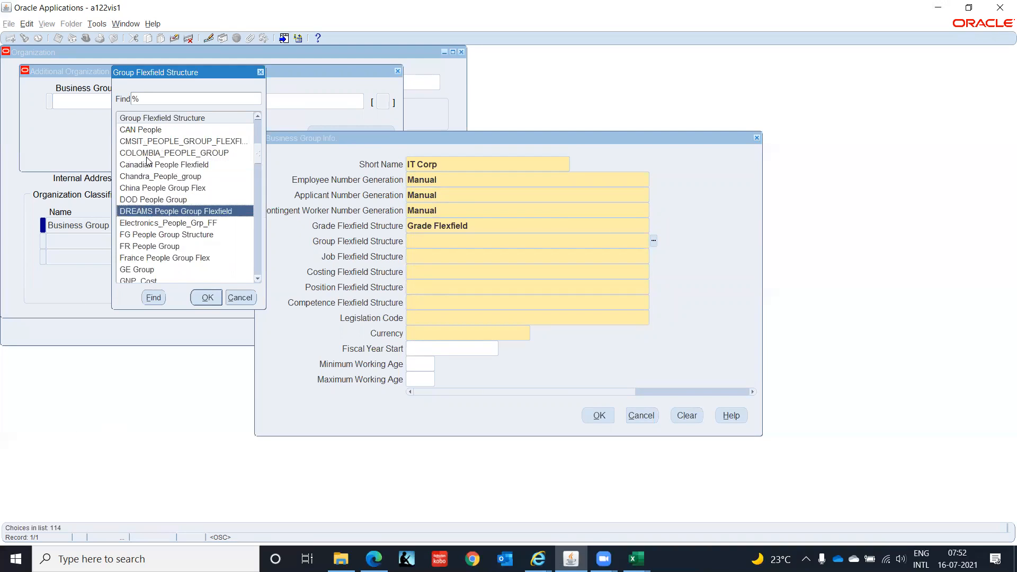
pyautogui.press('Down')
pyautogui.press('Down')
pyautogui.press('Down')
pyautogui.press('Down')
pyautogui.press('Down')
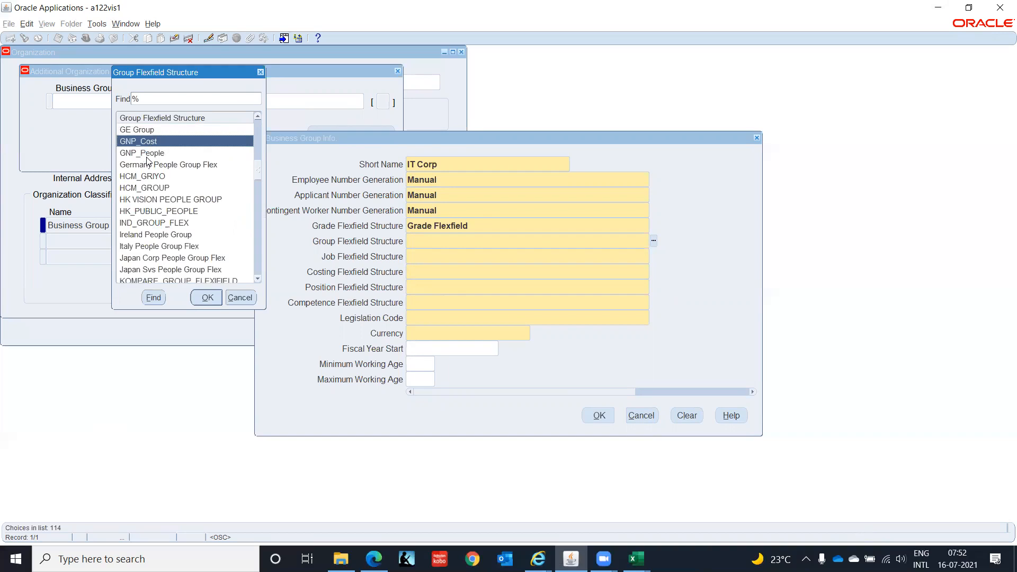
pyautogui.press('Down')
pyautogui.press('Down')
pyautogui.press('Down')
pyautogui.press('Down')
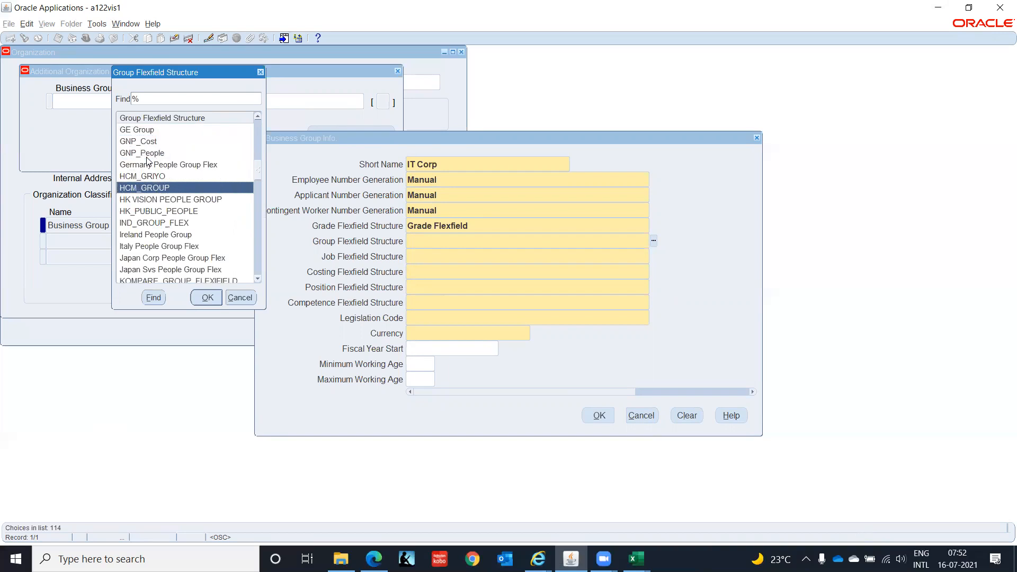
pyautogui.press('Down')
pyautogui.press('Down')
pyautogui.press('Down')
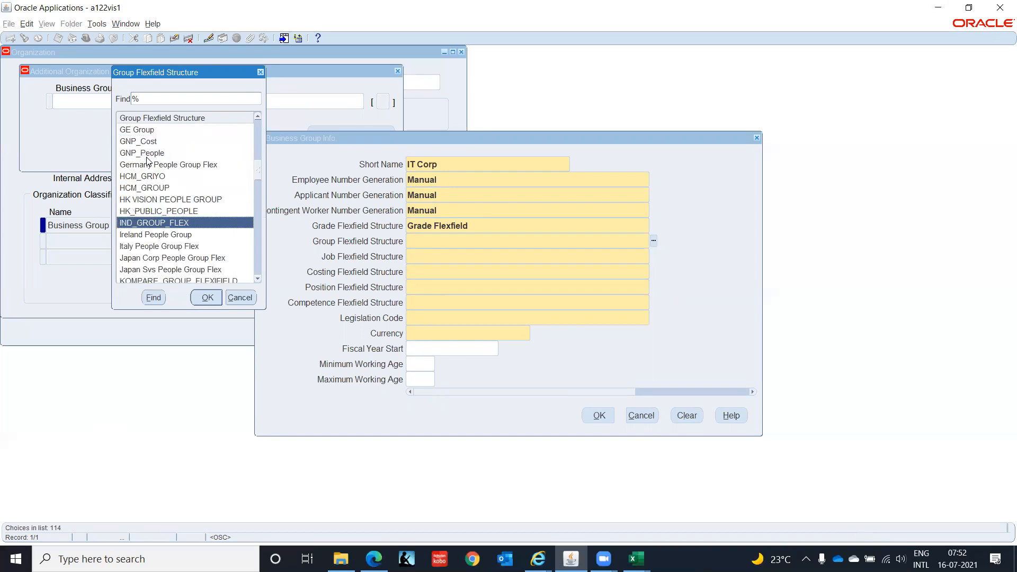
pyautogui.press('Down')
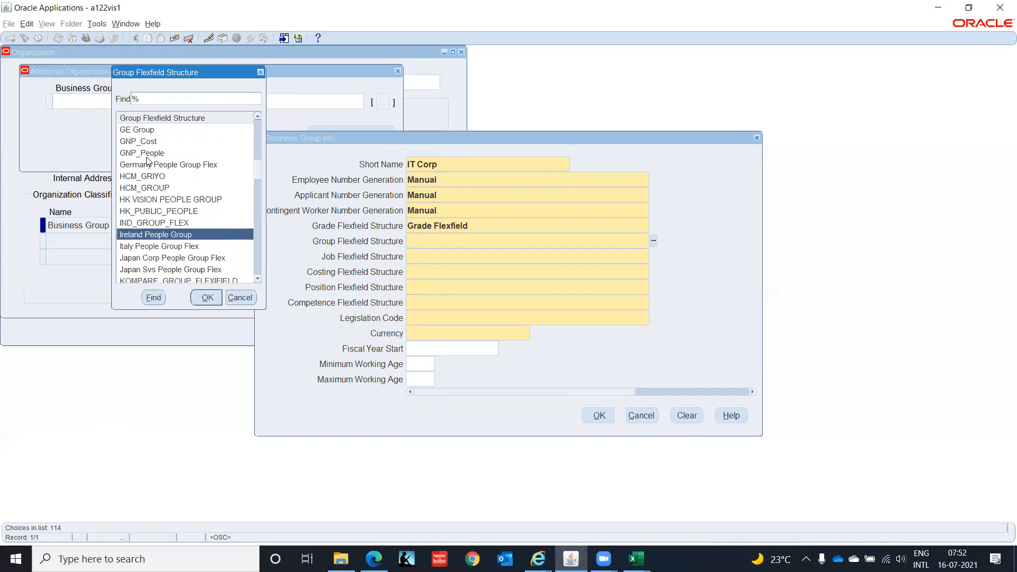
pyautogui.press('Down')
pyautogui.press('Down')
pyautogui.press('Down')
pyautogui.press('Down')
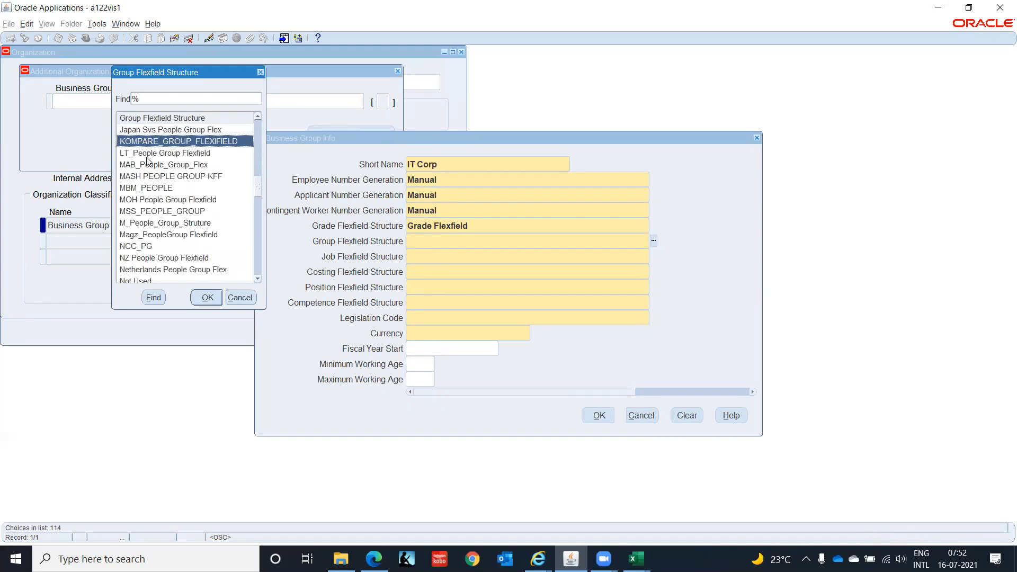
pyautogui.press('Down')
pyautogui.press('Down')
pyautogui.press('Down')
pyautogui.press('Down')
pyautogui.press('Down')
pyautogui.press('Down')
pyautogui.press('Down')
pyautogui.press('Down')
pyautogui.press('Down')
pyautogui.press('Down')
pyautogui.press('Down')
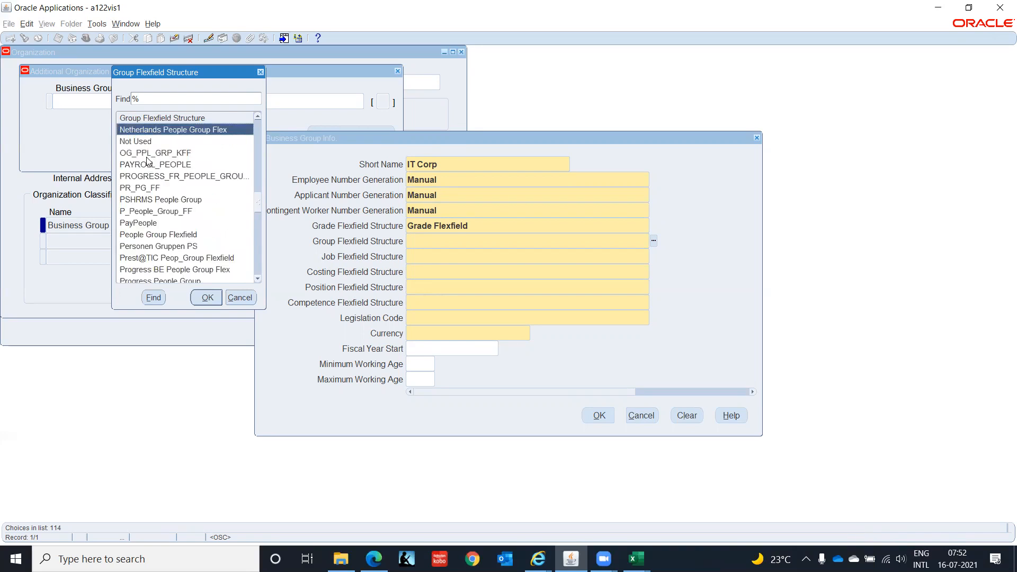
pyautogui.press('Down')
pyautogui.press('Down')
pyautogui.press('Down')
pyautogui.press('Down')
pyautogui.press('Down')
pyautogui.press('Down')
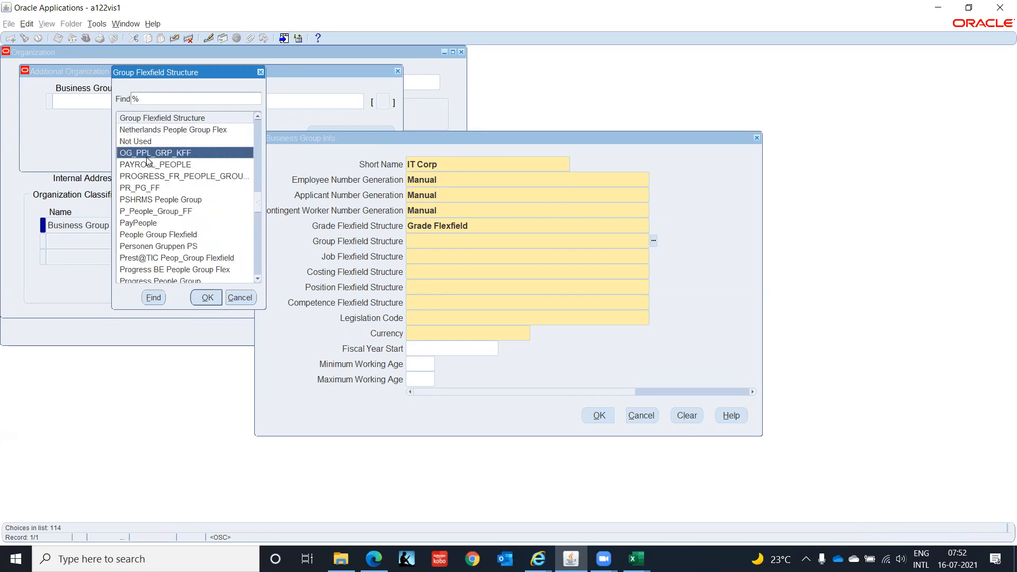
pyautogui.press('Down')
pyautogui.press('Down')
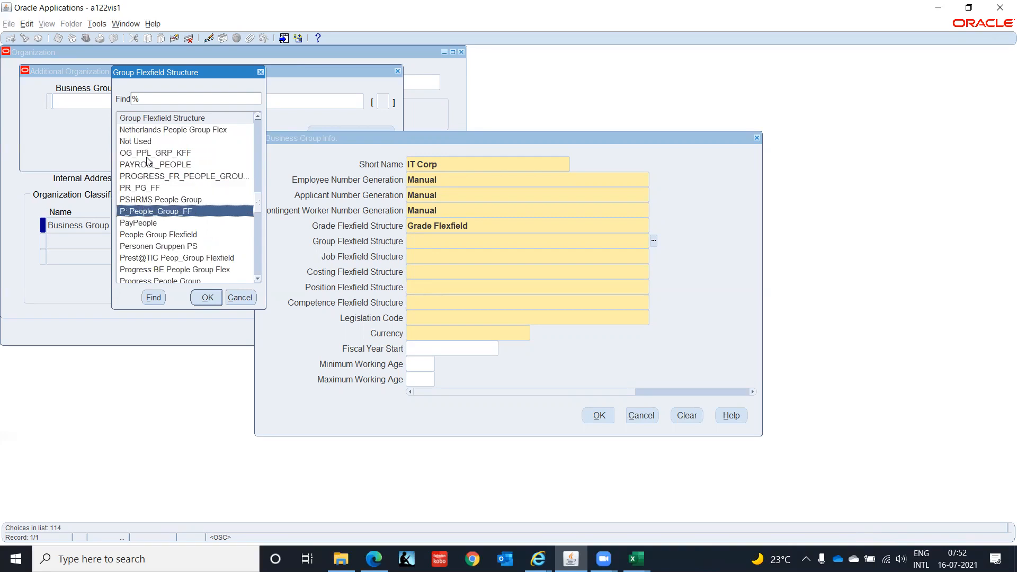
pyautogui.press('Down')
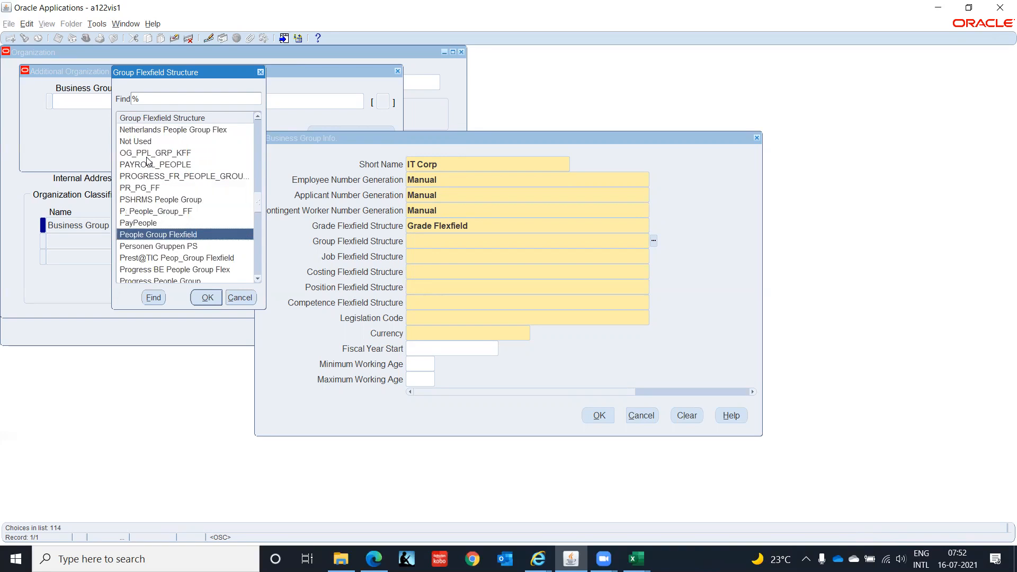
pyautogui.press('Return')
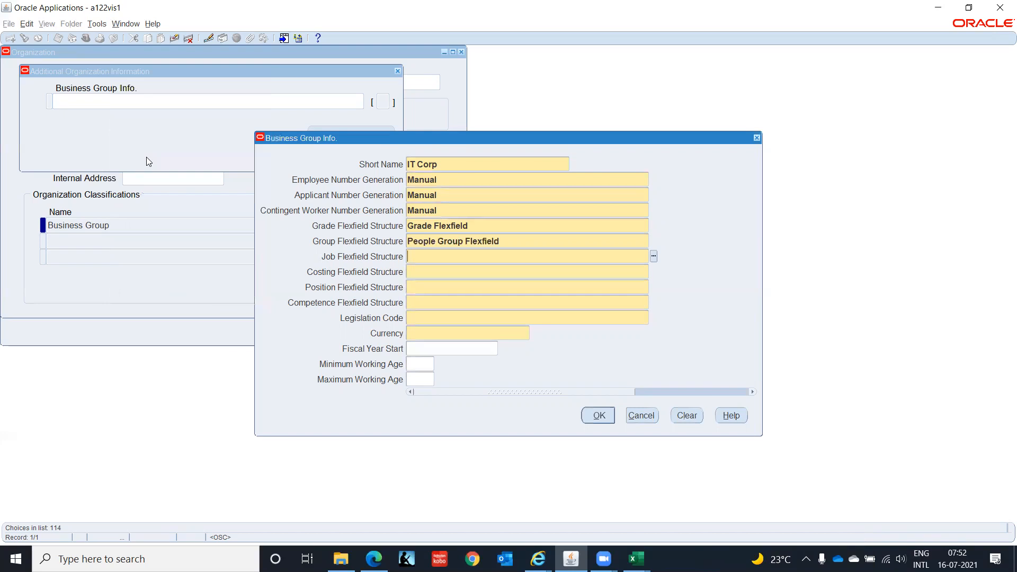
# Set the job flexfield structure to Job Flexfield by searching for Job.
pyautogui.write('Job')
pyautogui.press('Tab')
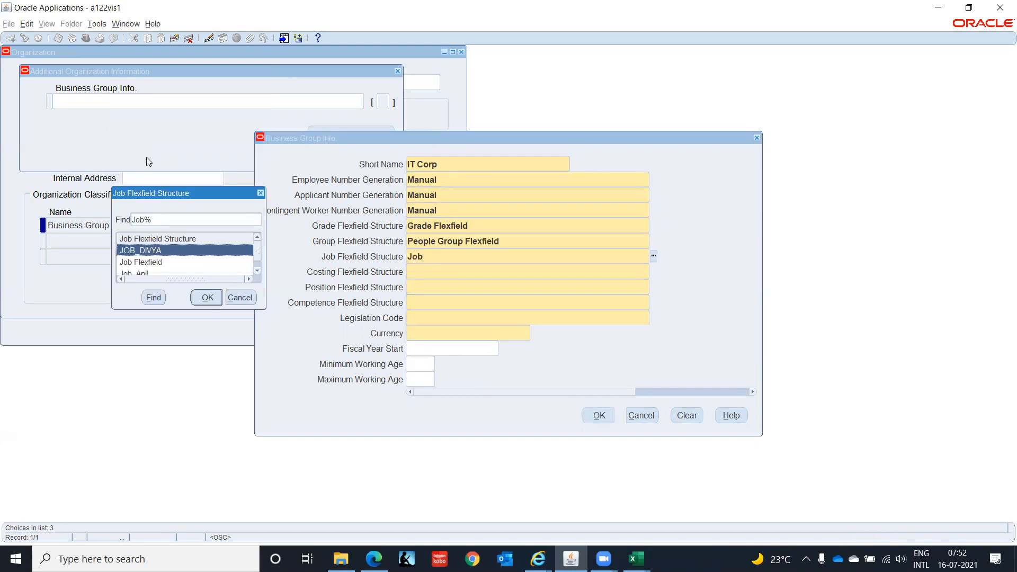
pyautogui.press('Down')
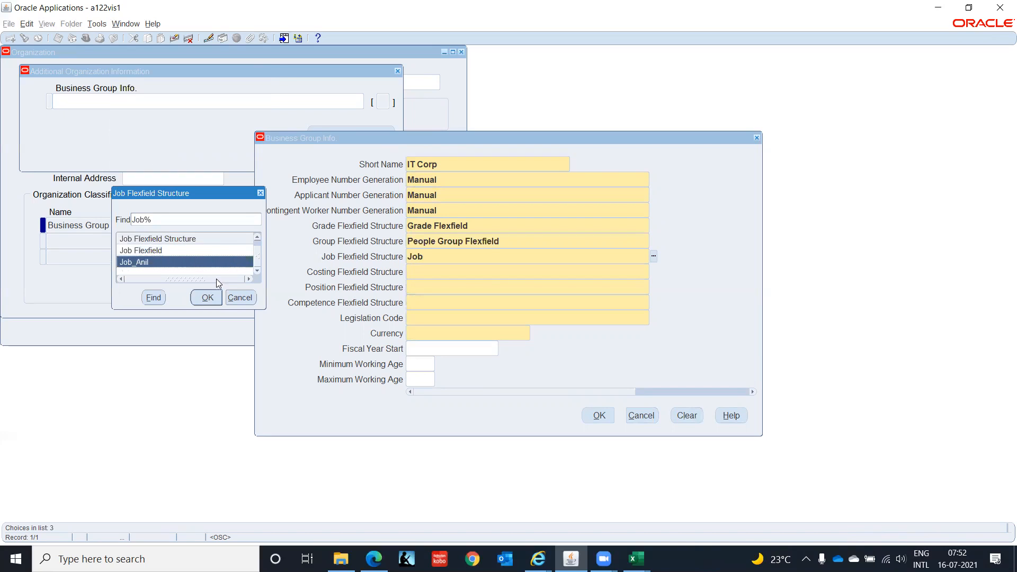
pyautogui.click(165, 251)
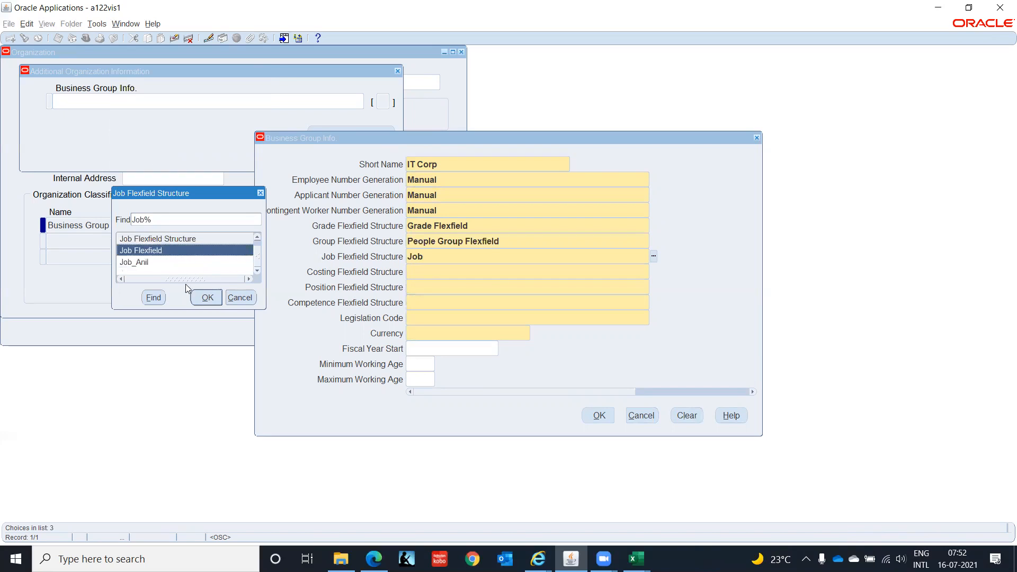
pyautogui.click(207, 297)
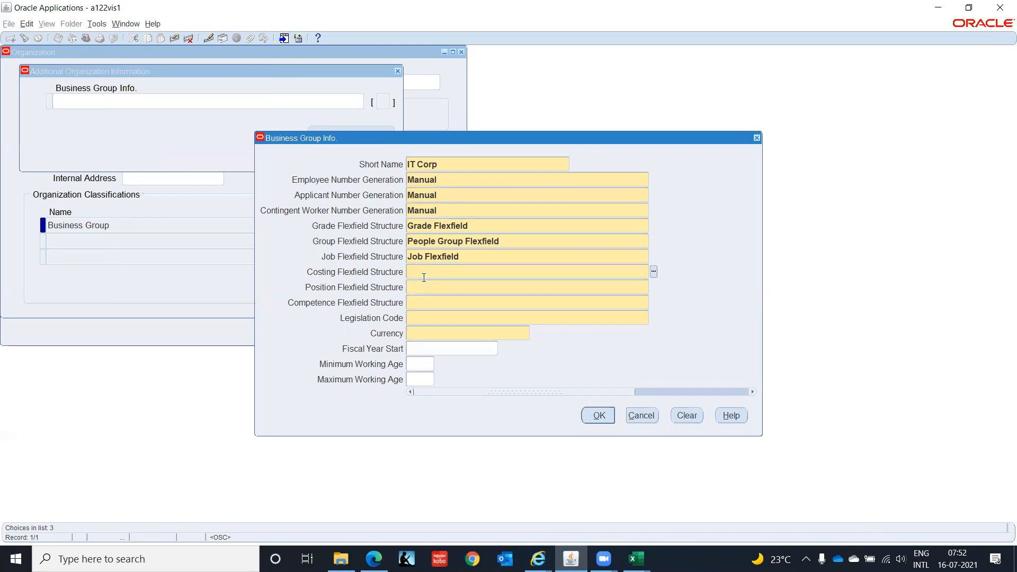
# Select Cost Allocation Flexfield as the costing flexfield structure.
pyautogui.doubleClick(441, 272)
pyautogui.press('Down')
pyautogui.press('Down')
pyautogui.press('Down')
pyautogui.press('Down')
pyautogui.press('Down')
pyautogui.press('Down')
pyautogui.press('Down')
pyautogui.press('Down')
pyautogui.press('Down')
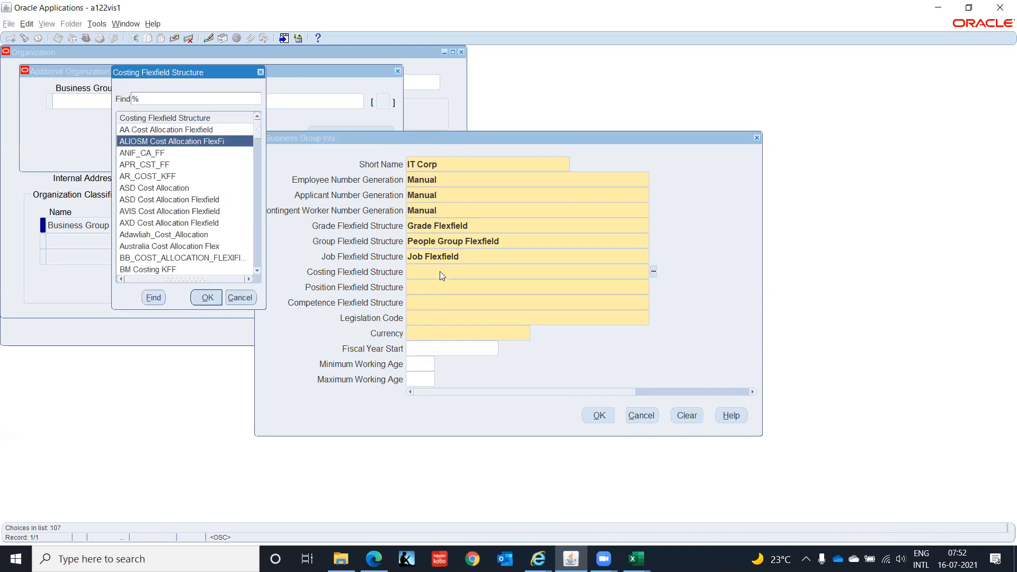
pyautogui.press('Down')
pyautogui.press('Down')
pyautogui.press('Down')
pyautogui.press('Down')
pyautogui.press('Down')
pyautogui.press('Down')
pyautogui.press('Down')
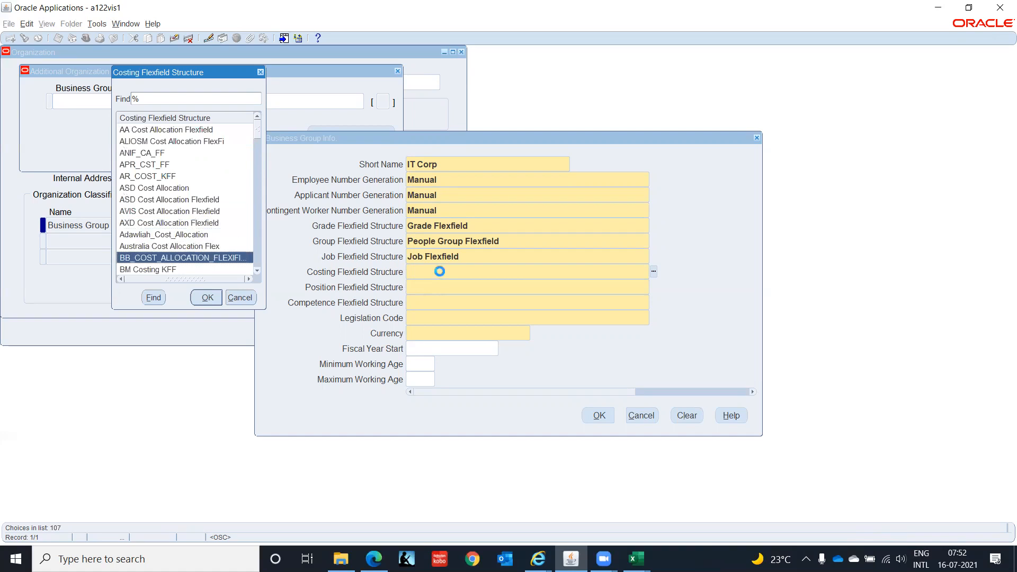
pyautogui.press('Down')
pyautogui.press('Down')
pyautogui.press('Down')
pyautogui.press('Down')
pyautogui.press('Down')
pyautogui.press('Down')
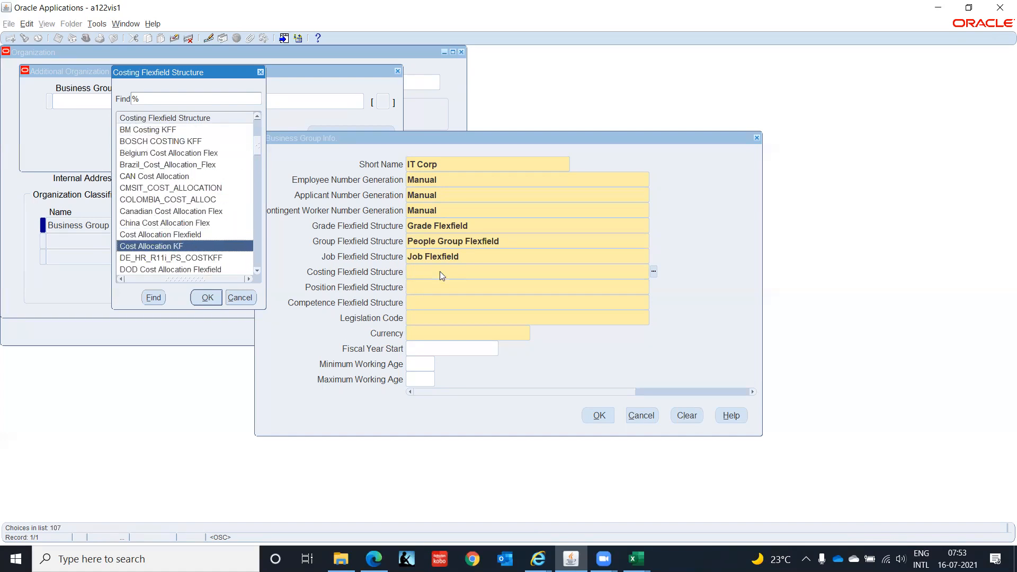
pyautogui.press('Up')
pyautogui.press('Down')
pyautogui.press('Up')
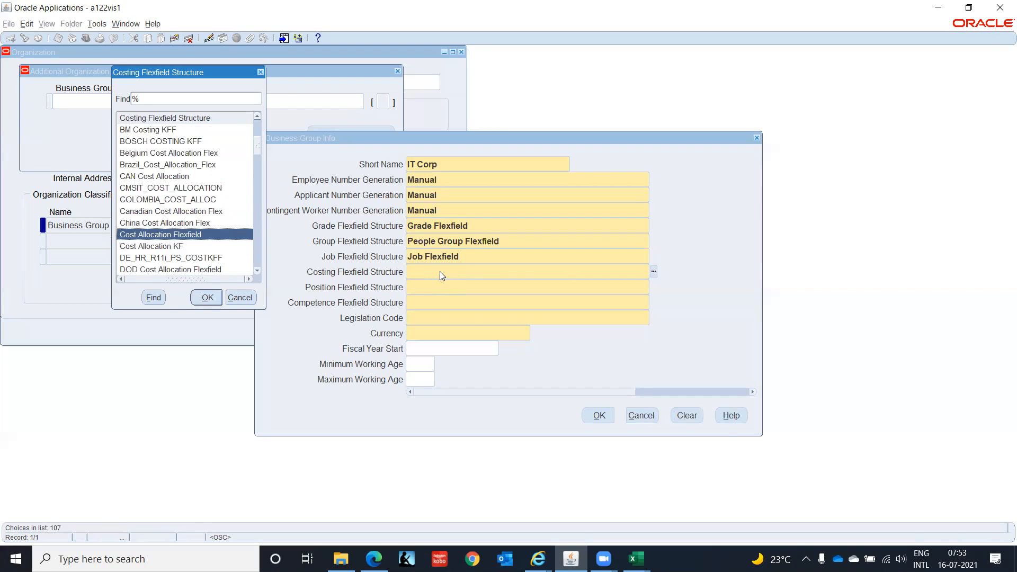
pyautogui.press('Return')
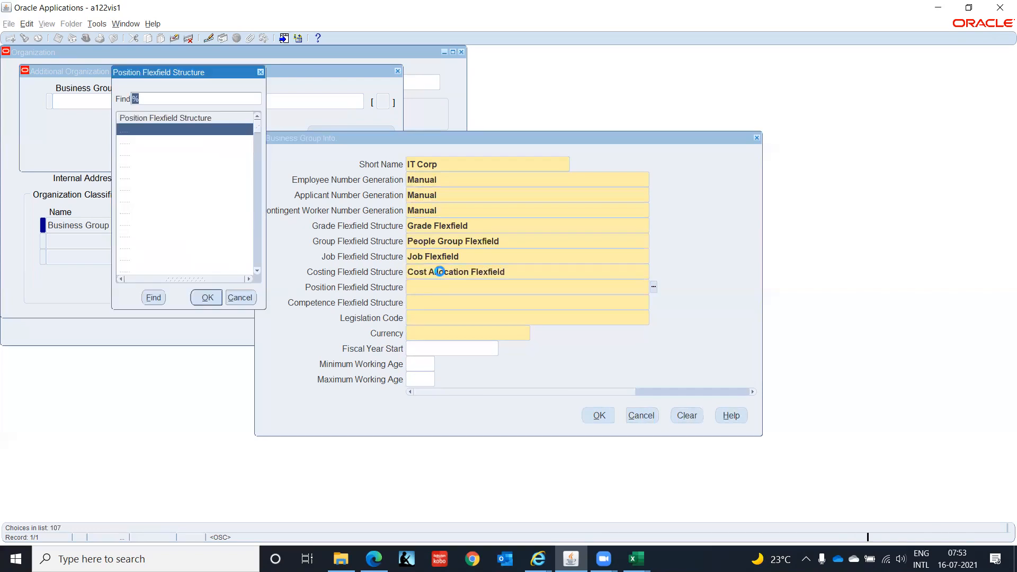
# Scroll through the position flexfield structures and select Position Flexfield.
pyautogui.press('Down')
pyautogui.press('Down')
pyautogui.press('Down')
pyautogui.press('Down')
pyautogui.press('Down')
pyautogui.press('Down')
pyautogui.press('Down')
pyautogui.press('Down')
pyautogui.press('Down')
pyautogui.press('Down')
pyautogui.press('Down')
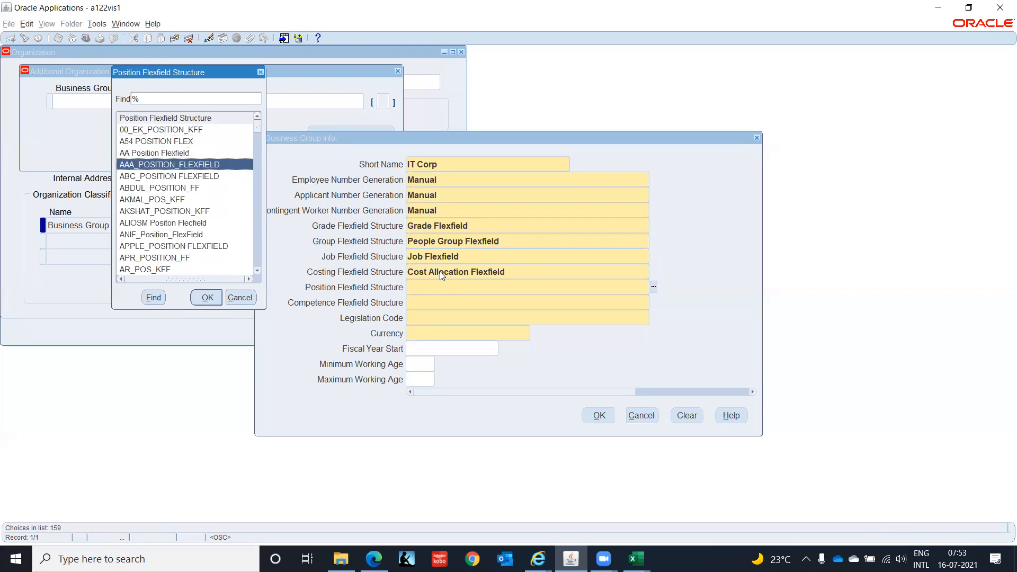
pyautogui.press('Down')
pyautogui.press('Down')
pyautogui.press('Down')
pyautogui.press('Down')
pyautogui.press('Down')
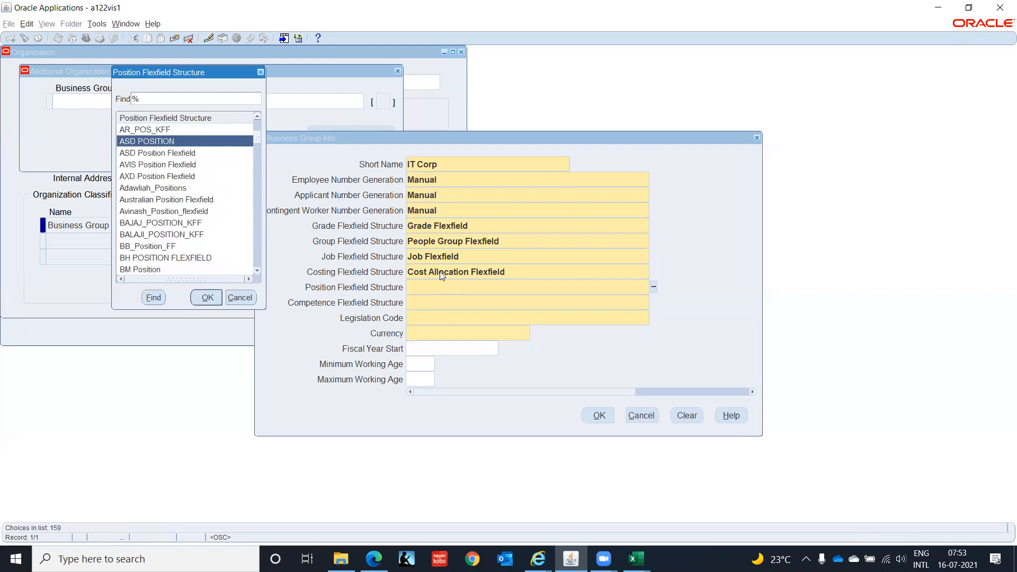
pyautogui.press('Down')
pyautogui.press('Down')
pyautogui.press('Down')
pyautogui.press('Down')
pyautogui.press('Down')
pyautogui.press('Down')
pyautogui.press('Down')
pyautogui.press('Down')
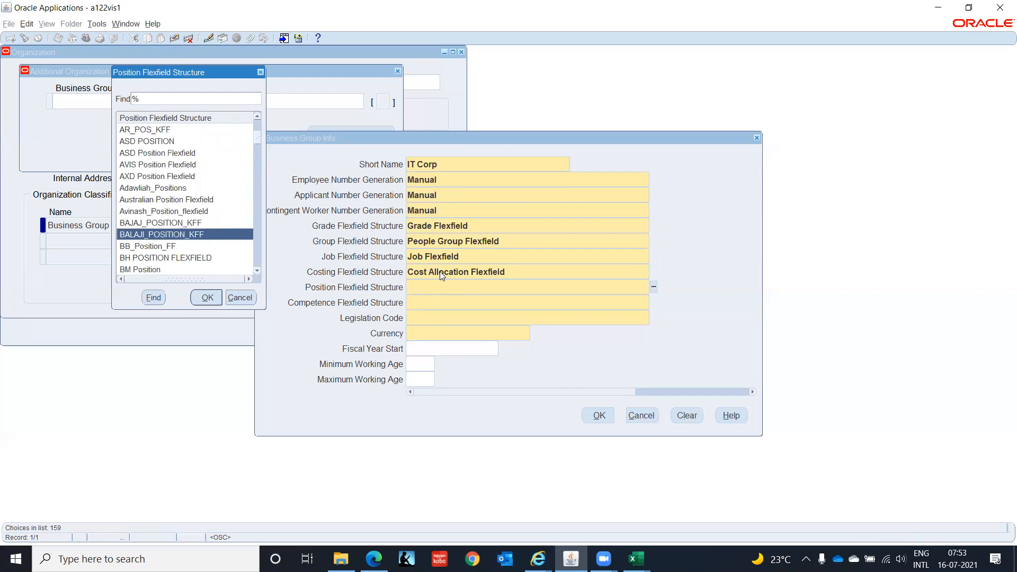
pyautogui.press('Down')
pyautogui.press('Down')
pyautogui.press('Down')
pyautogui.press('Down')
pyautogui.press('Down')
pyautogui.press('Down')
pyautogui.press('Down')
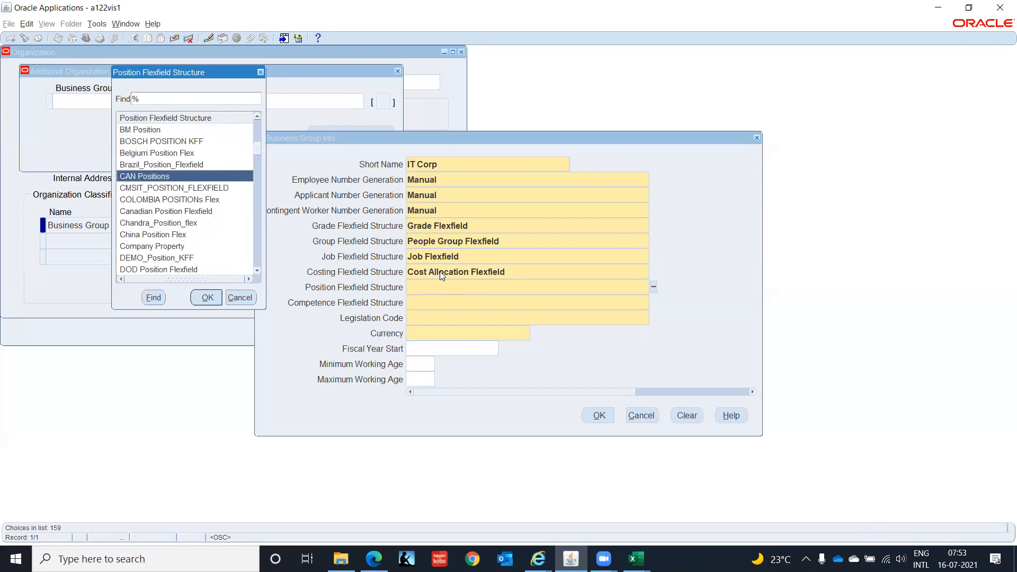
pyautogui.press('Down')
pyautogui.press('Down')
pyautogui.press('Down')
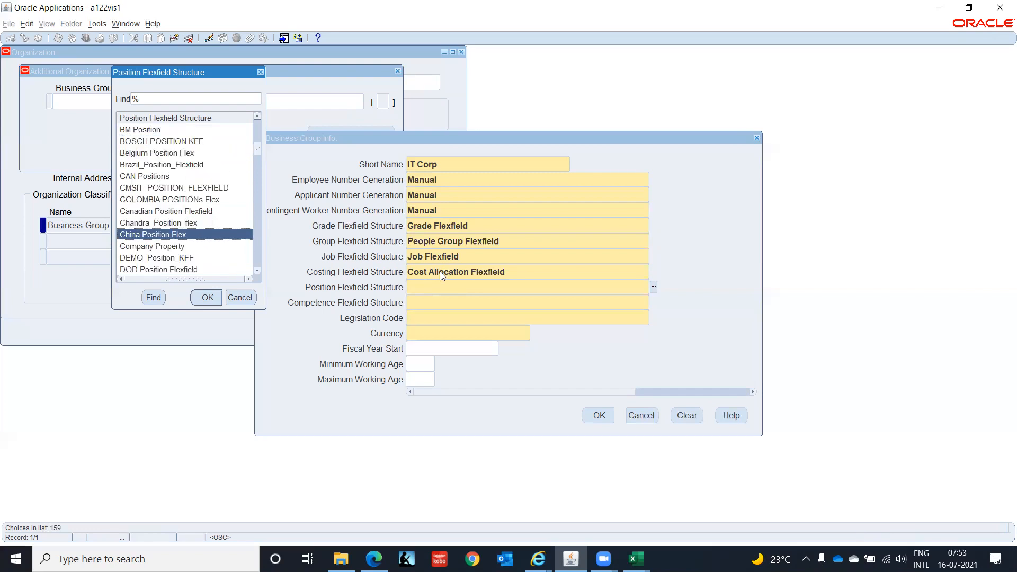
pyautogui.press('Down')
pyautogui.press('Down')
pyautogui.press('Down')
pyautogui.press('Down')
pyautogui.press('Down')
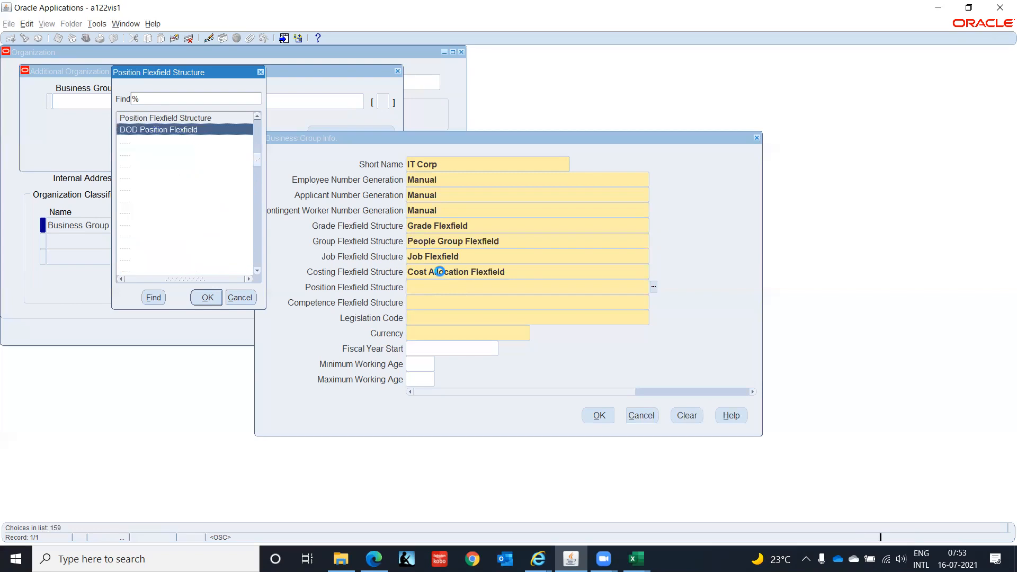
pyautogui.press('Down')
pyautogui.press('Down')
pyautogui.press('Down')
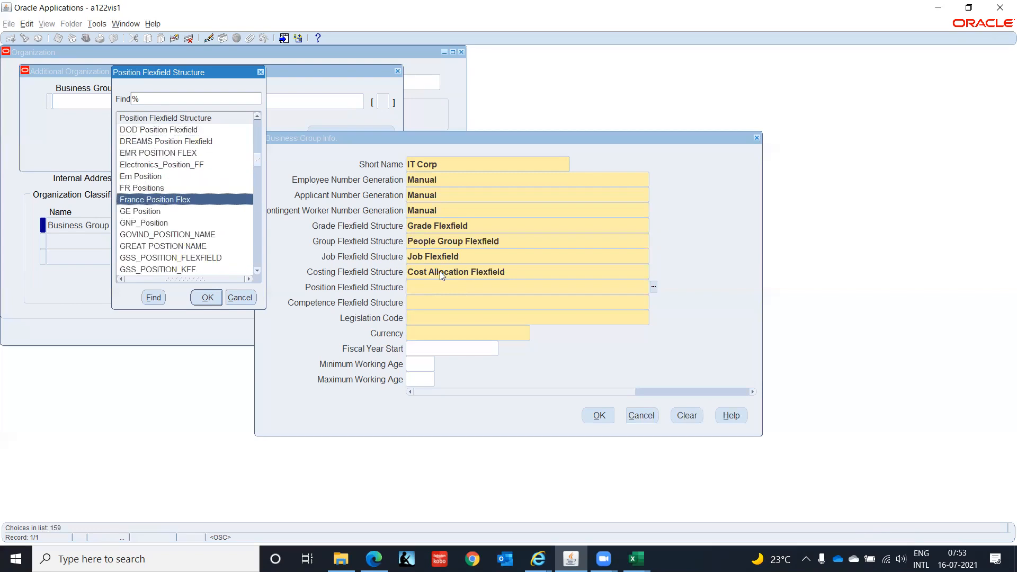
pyautogui.press('Down')
pyautogui.press('Down')
pyautogui.press('Down')
pyautogui.press('Down')
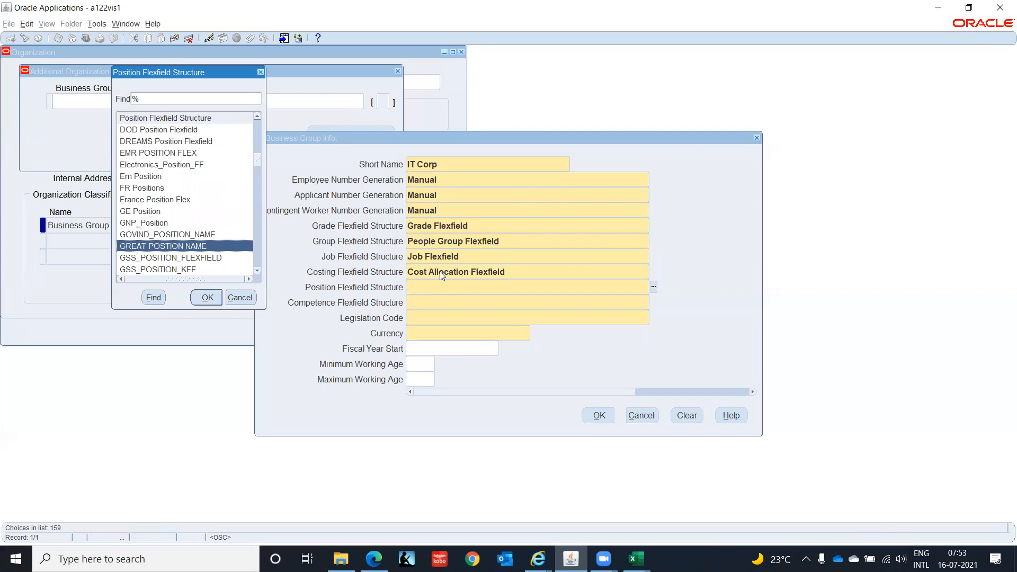
pyautogui.press('Down')
pyautogui.press('Down')
pyautogui.press('Down')
pyautogui.press('Down')
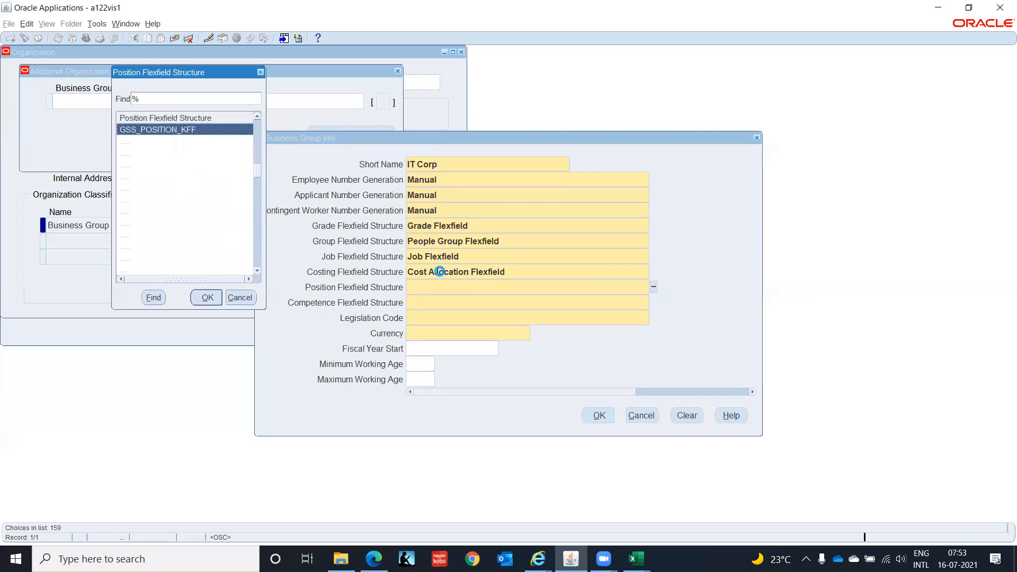
pyautogui.press('Down')
pyautogui.press('Down')
pyautogui.press('Down')
pyautogui.press('Down')
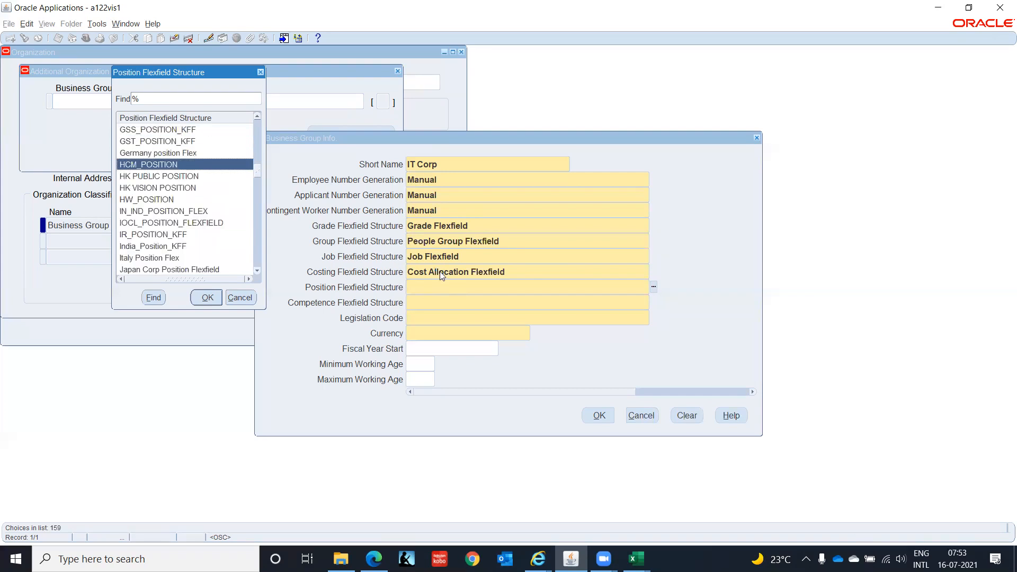
pyautogui.press('Down')
pyautogui.press('Down')
pyautogui.press('Down')
pyautogui.press('Down')
pyautogui.press('Down')
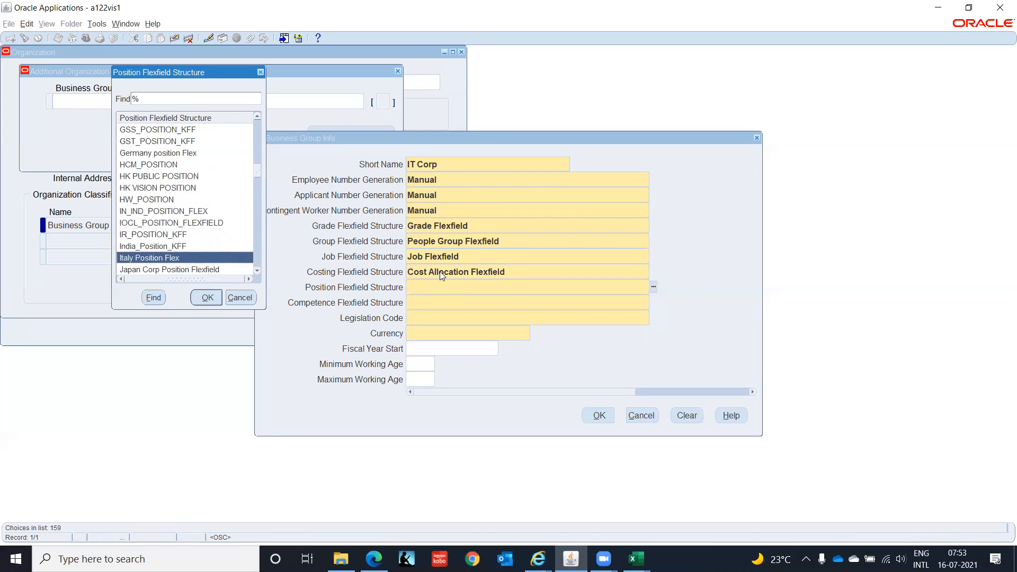
pyautogui.press('Down')
pyautogui.press('Down')
pyautogui.press('Down')
pyautogui.press('Down')
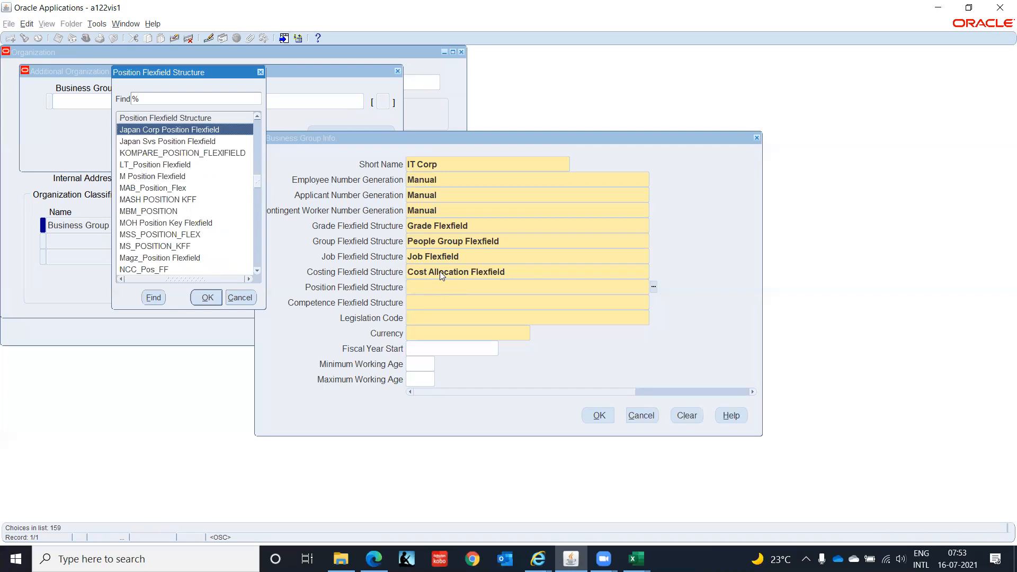
pyautogui.press('Down')
pyautogui.press('Down')
pyautogui.press('Down')
pyautogui.press('Down')
pyautogui.press('Down')
pyautogui.press('Down')
pyautogui.press('Down')
pyautogui.press('Down')
pyautogui.press('Down')
pyautogui.press('Down')
pyautogui.press('Down')
pyautogui.press('Down')
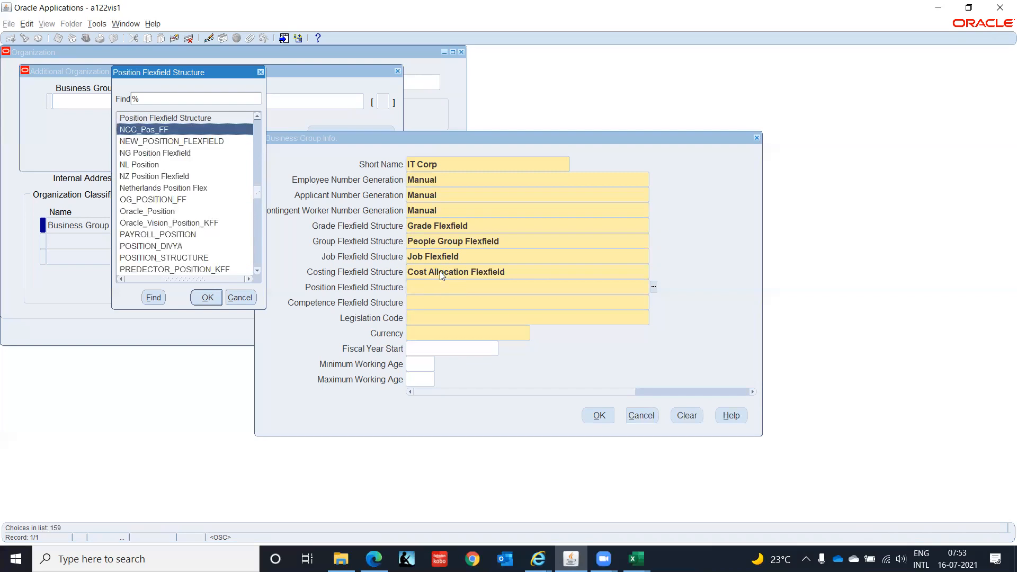
pyautogui.press('Down')
pyautogui.press('Down')
pyautogui.press('Down')
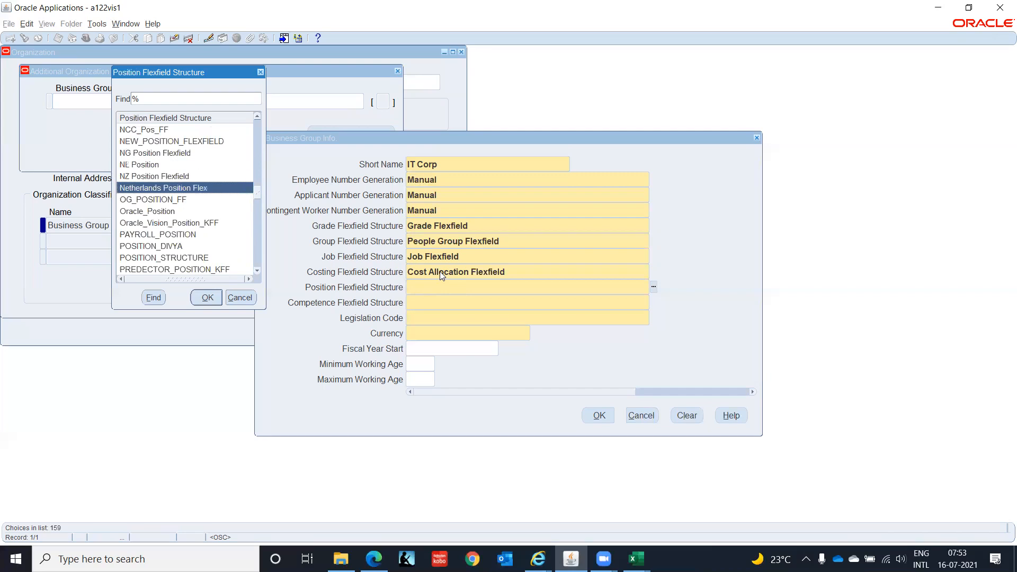
pyautogui.press('Down')
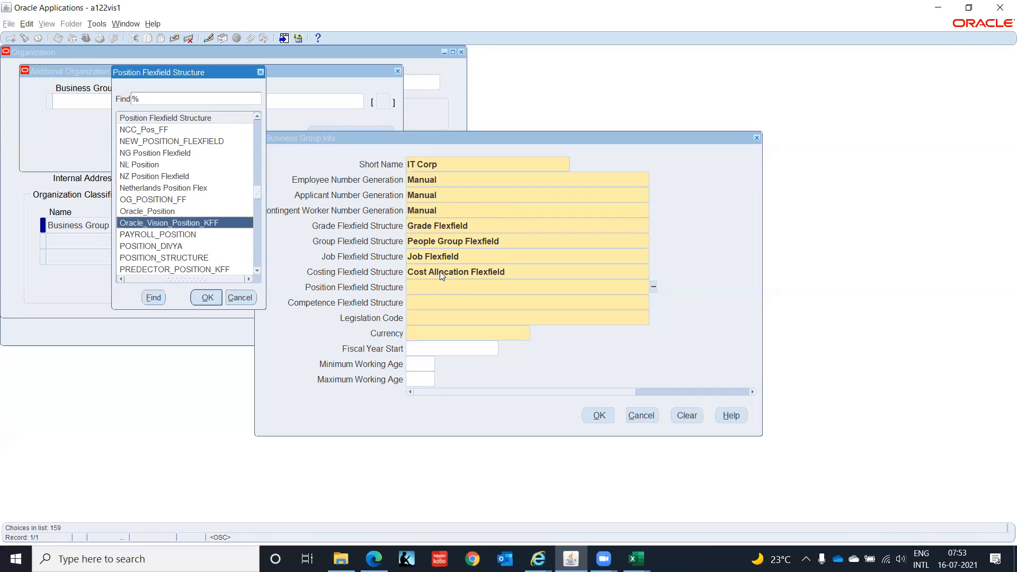
pyautogui.press('Down')
pyautogui.press('Down')
pyautogui.press('Down')
pyautogui.press('Down')
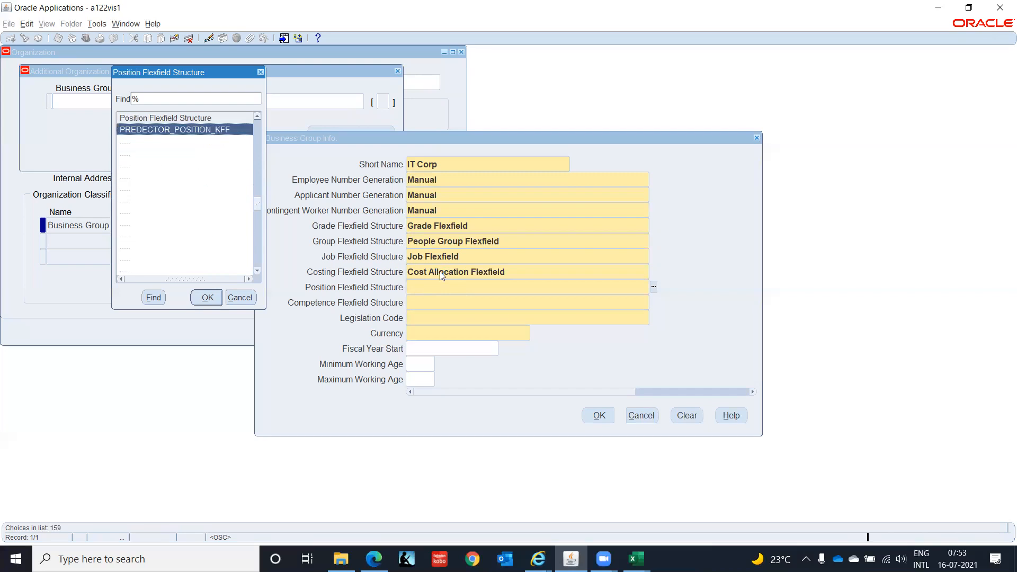
pyautogui.press('Down')
pyautogui.press('Down')
pyautogui.press('Down')
pyautogui.press('Down')
pyautogui.press('Down')
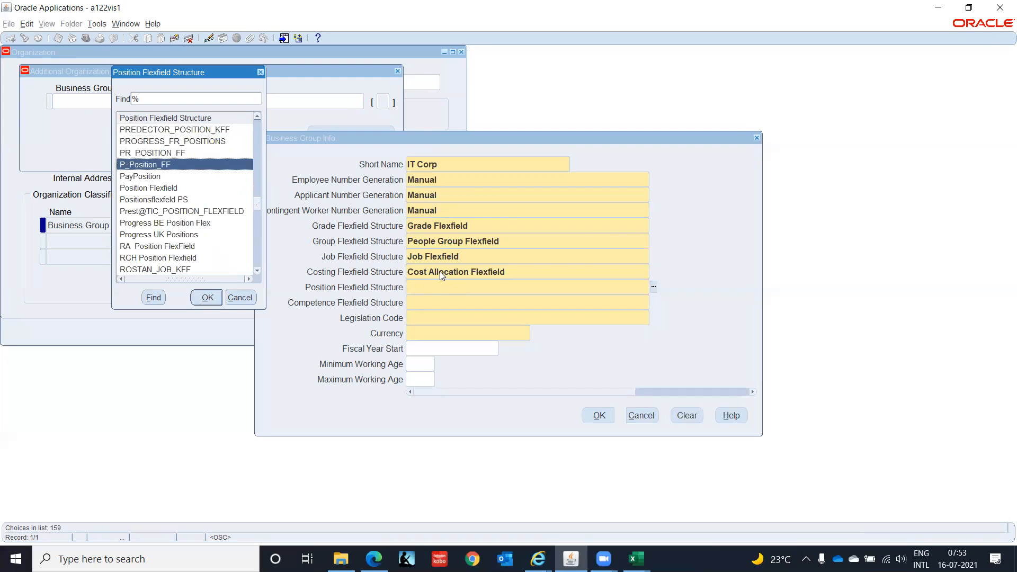
pyautogui.press('Return')
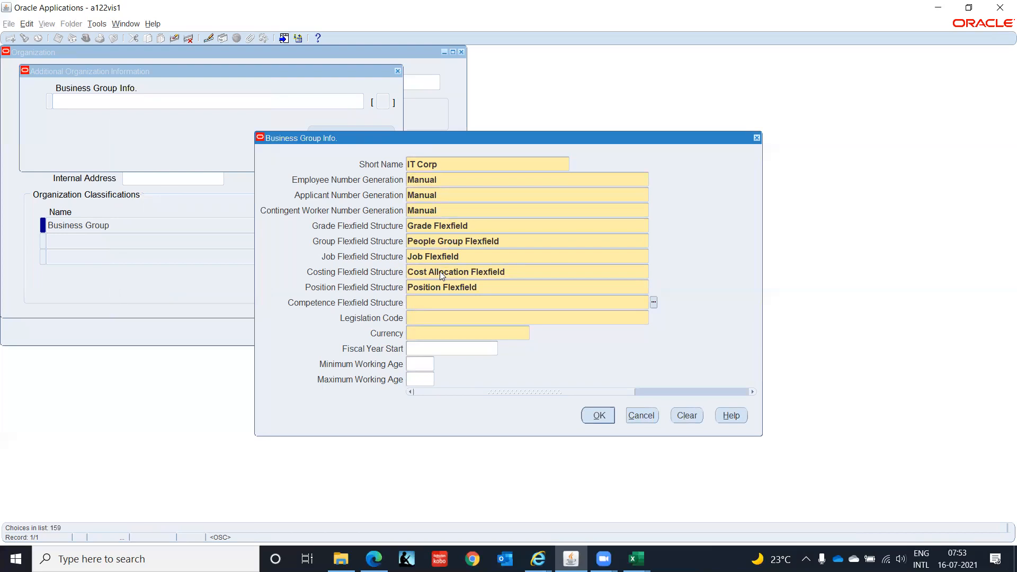
# Set the competence flexfield structure to Competence Flexfield by searching for entries starting with c.
pyautogui.hotkey('ctrl', 'l')
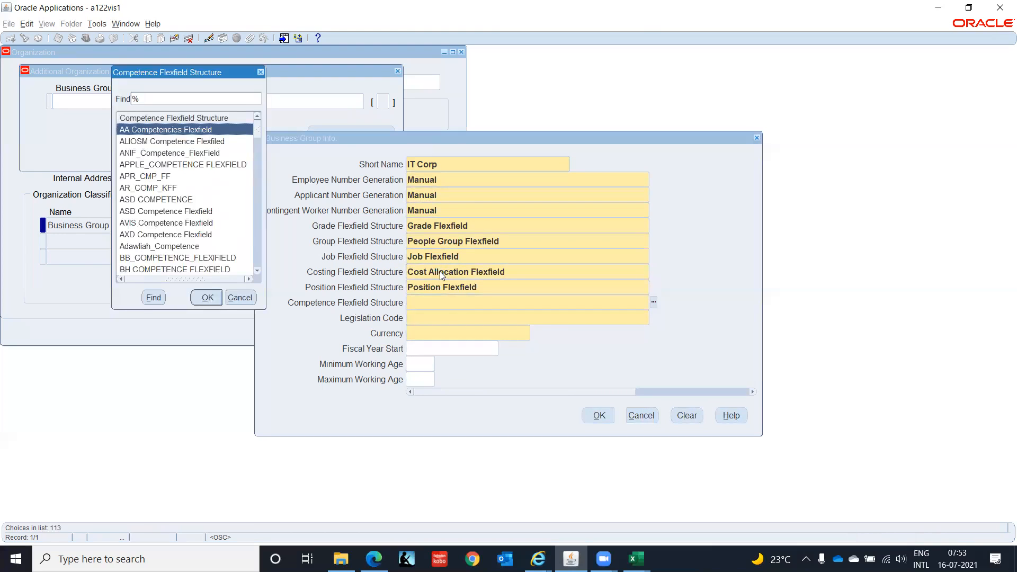
pyautogui.write('c')
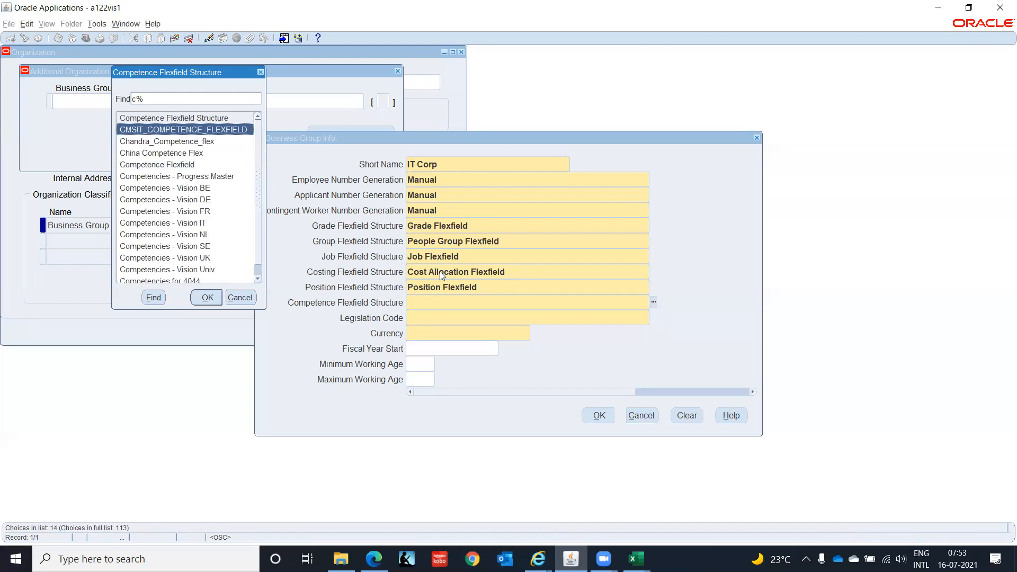
pyautogui.press('Down')
pyautogui.press('Down')
pyautogui.press('Down')
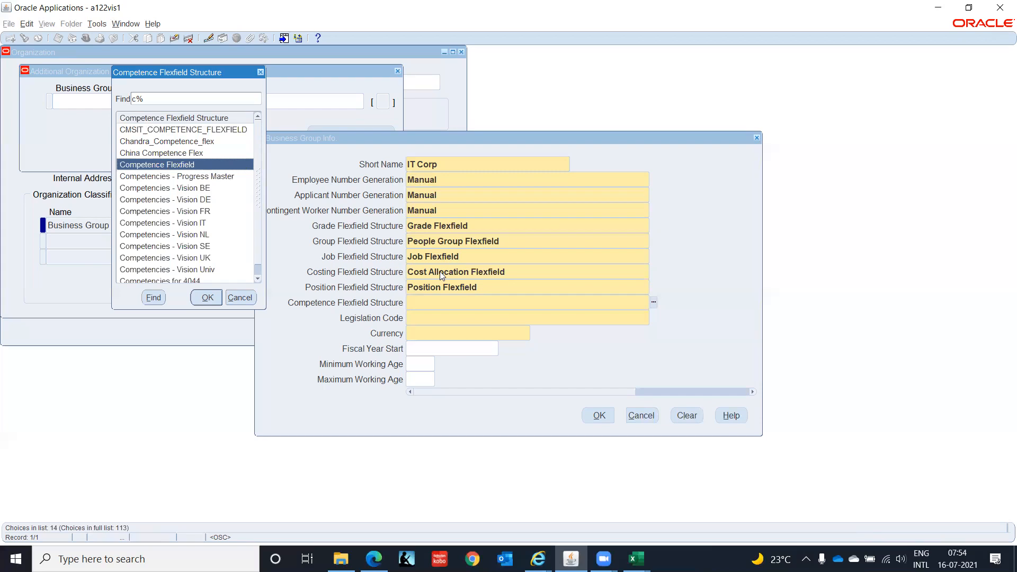
pyautogui.press('Return')
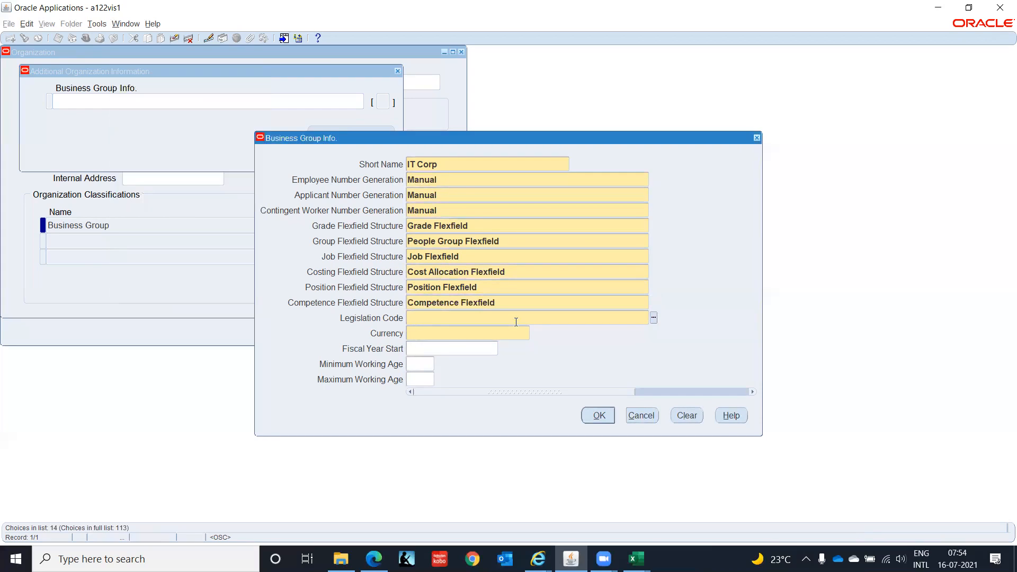
# Set the legislation code to India and the currency to INR.
pyautogui.write('Indi')
pyautogui.press('Tab')
pyautogui.write('INR')
pyautogui.press('Tab')
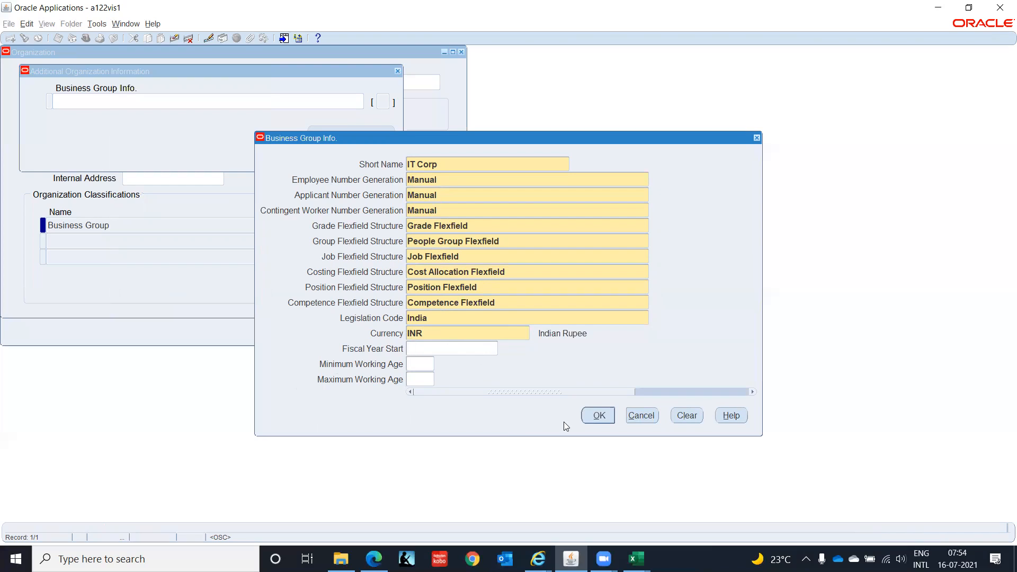
# Confirm the Business Group Info flexfield and the additional organization information, saving the changes.
pyautogui.click(608, 416)
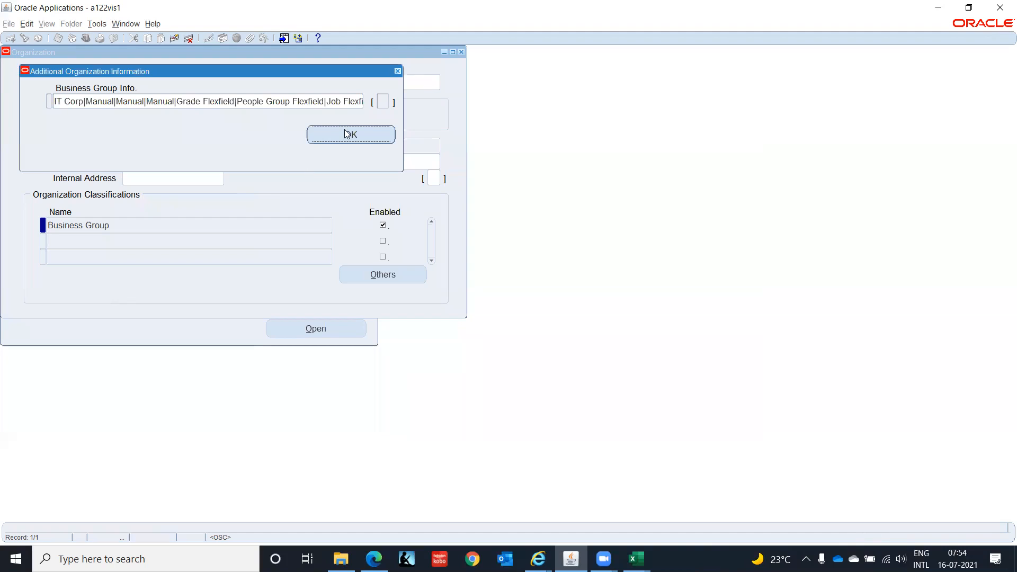
pyautogui.click(349, 140)
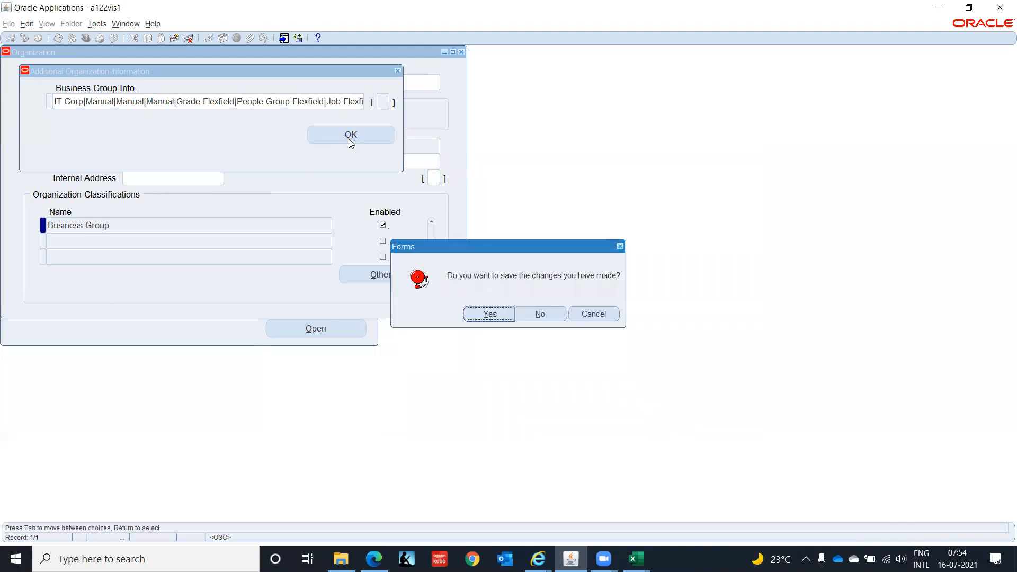
pyautogui.click(494, 314)
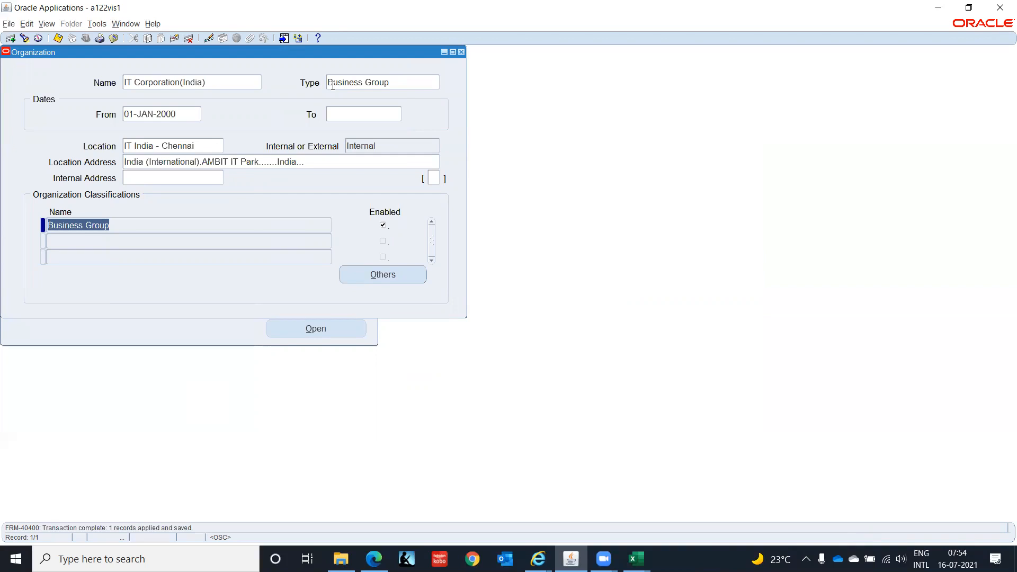
# Check the organization list in the Excel workbook and return to Oracle Applications.
pyautogui.moveTo(636, 559)
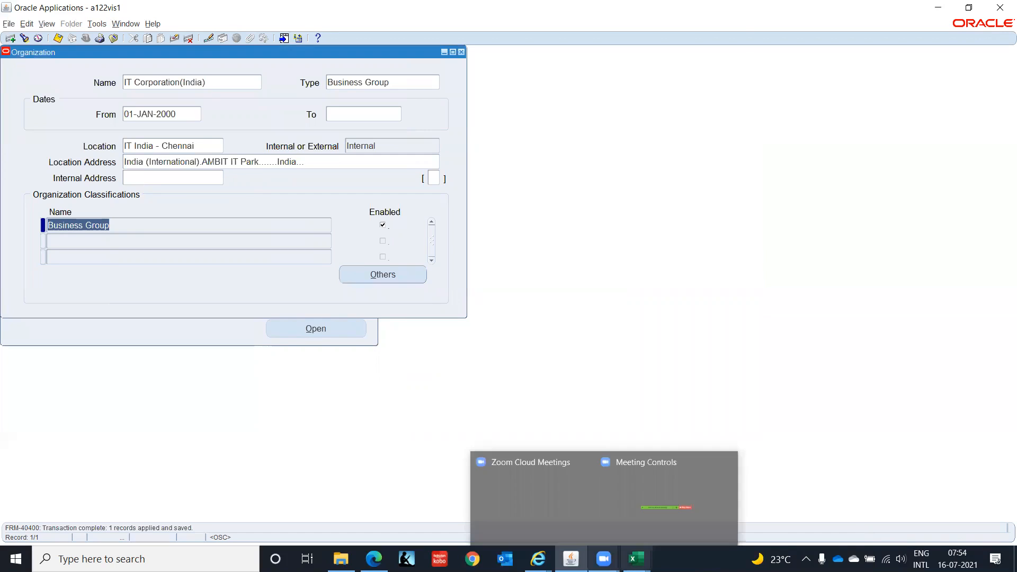
pyautogui.click(582, 534)
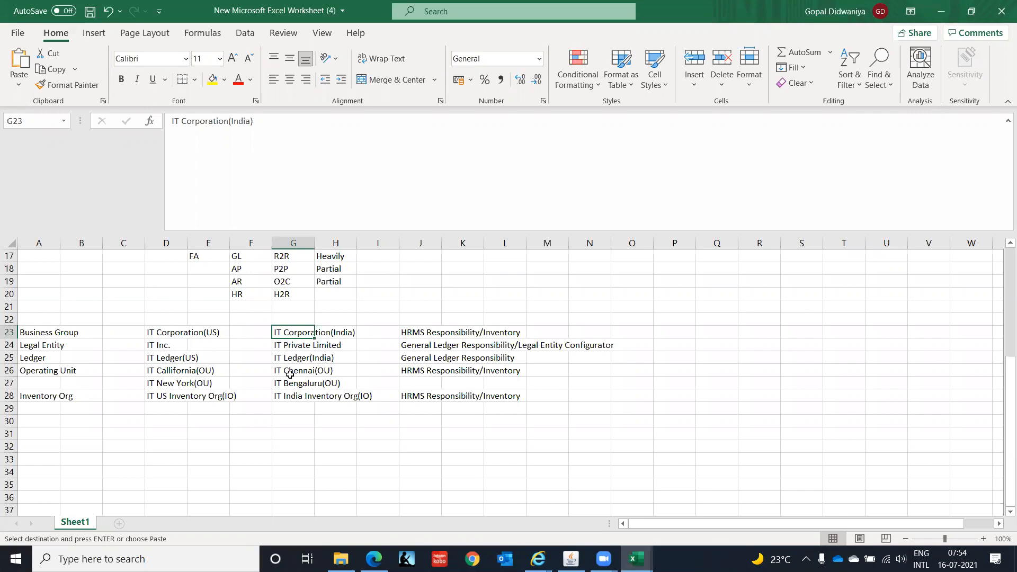
pyautogui.click(942, 12)
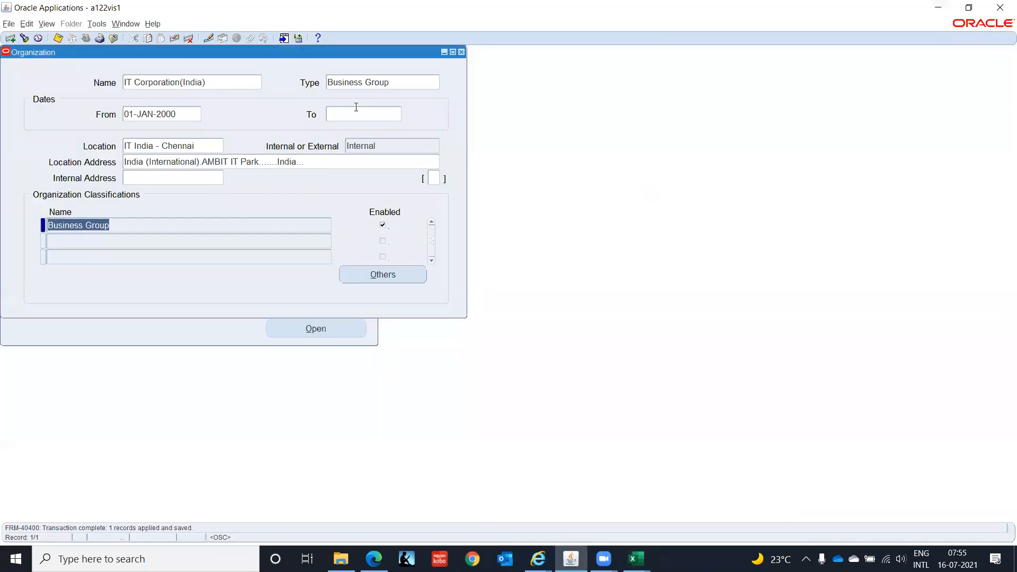
# Close the Organization form, switch to the System Administrator Vision responsibility and open the System Profile Values search.
pyautogui.click(461, 52)
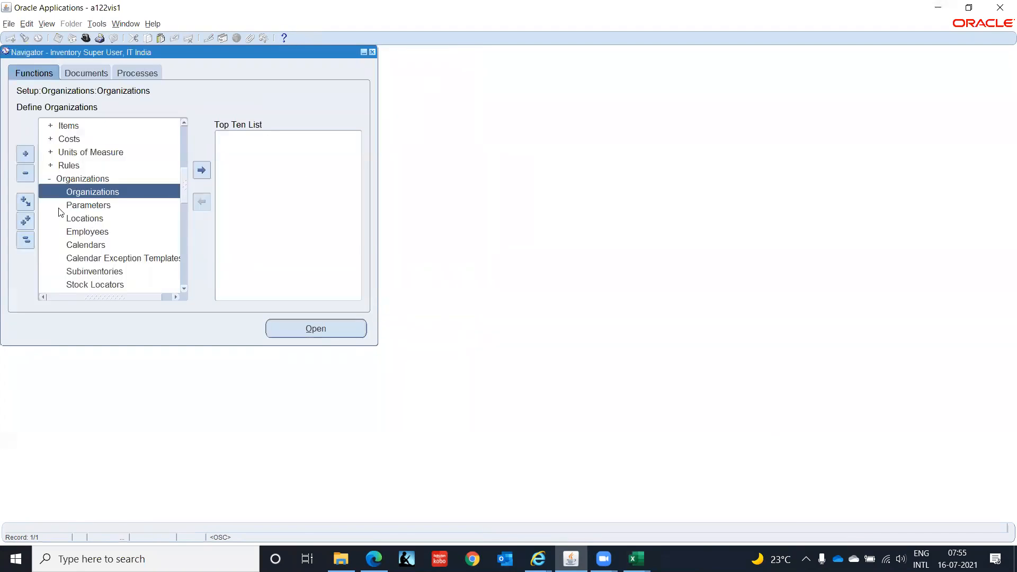
pyautogui.click(26, 240)
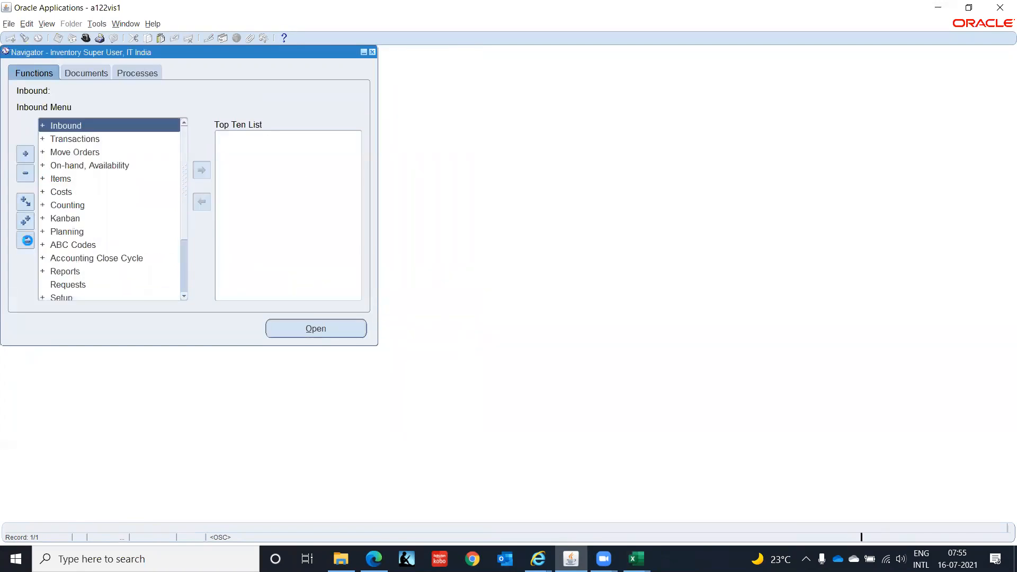
pyautogui.click(85, 38)
pyautogui.write('sys')
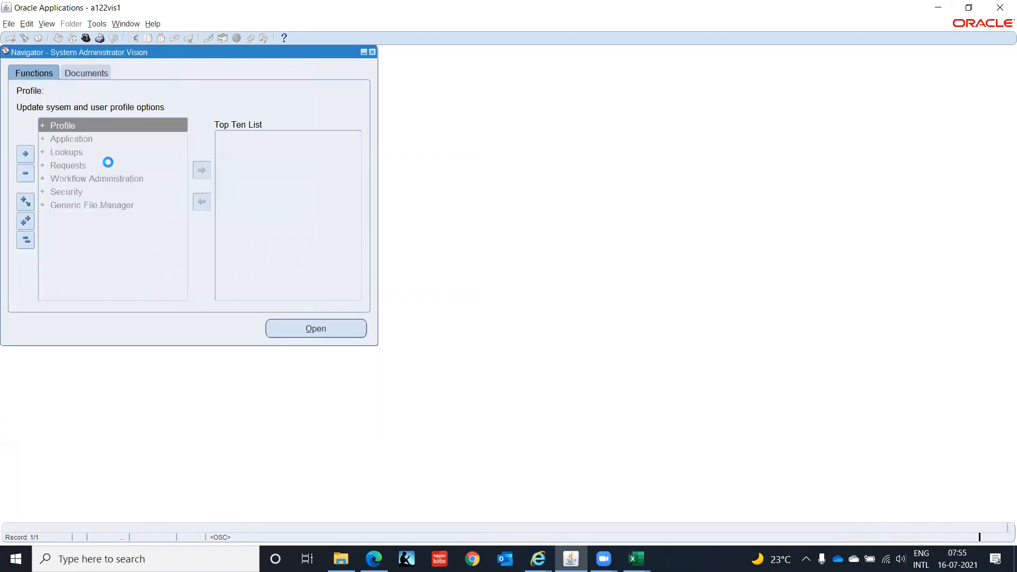
pyautogui.press('Return')
pyautogui.press('Return')
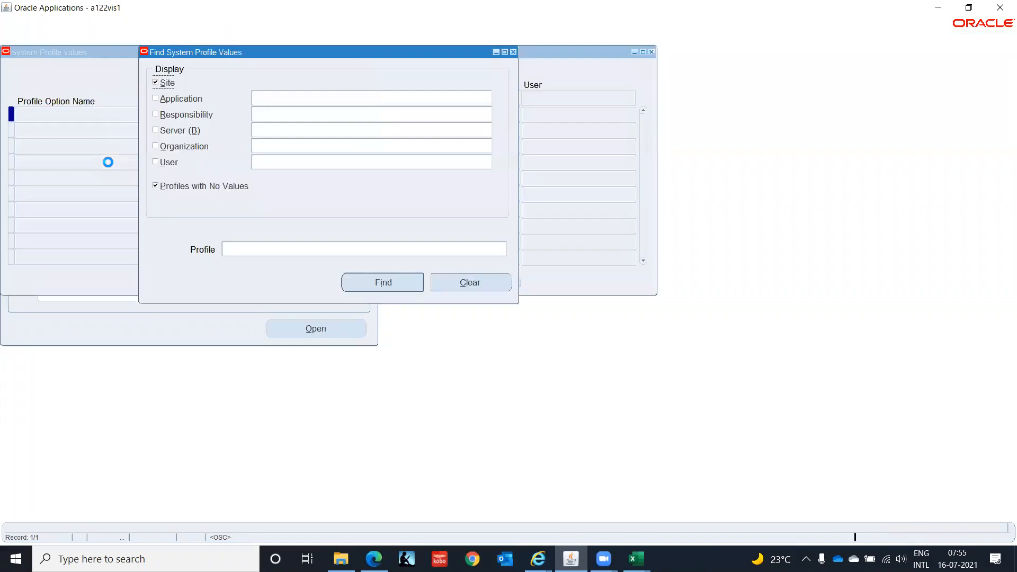
# Search the HR%Bus% profile values for the GL Super User, IT India responsibility, including only profiles with values.
pyautogui.click(156, 115)
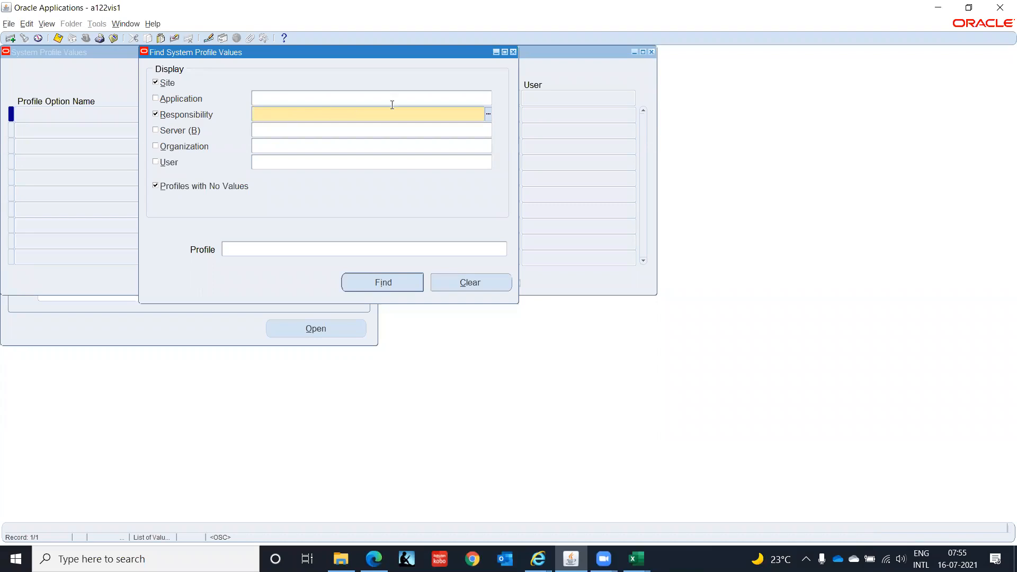
pyautogui.write('%IT Ind')
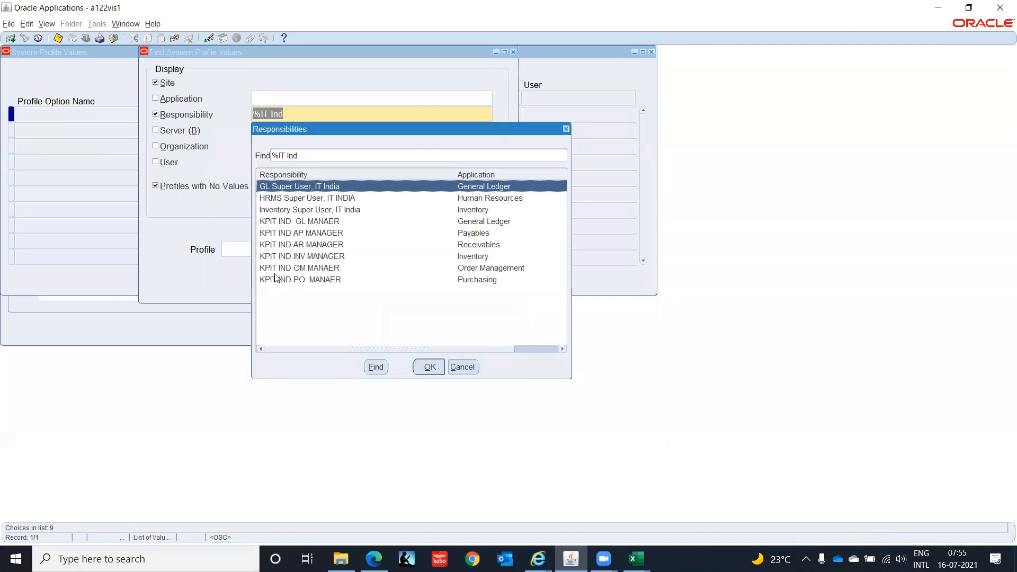
pyautogui.click(429, 367)
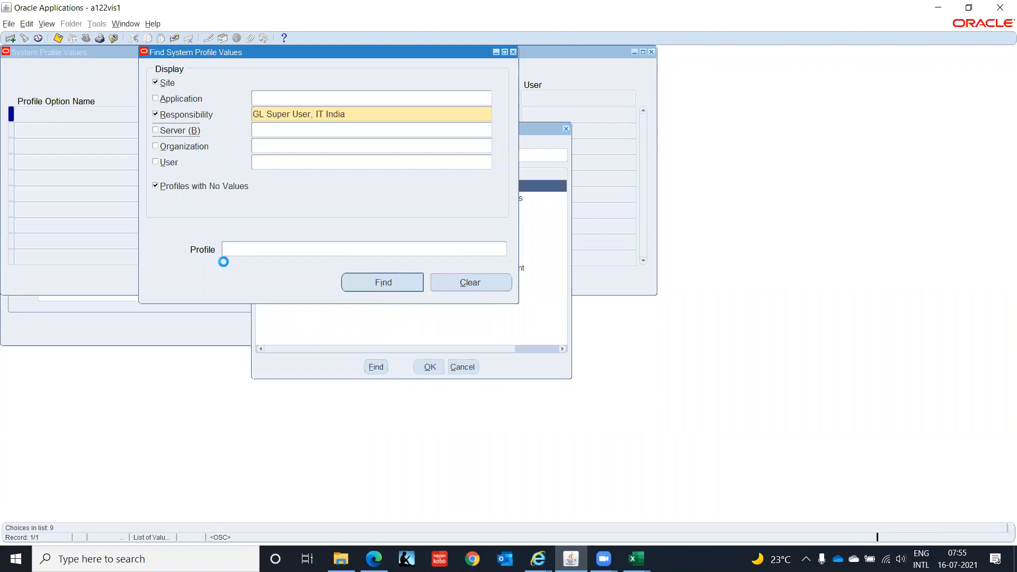
pyautogui.click(255, 253)
pyautogui.write('HR%Bus')
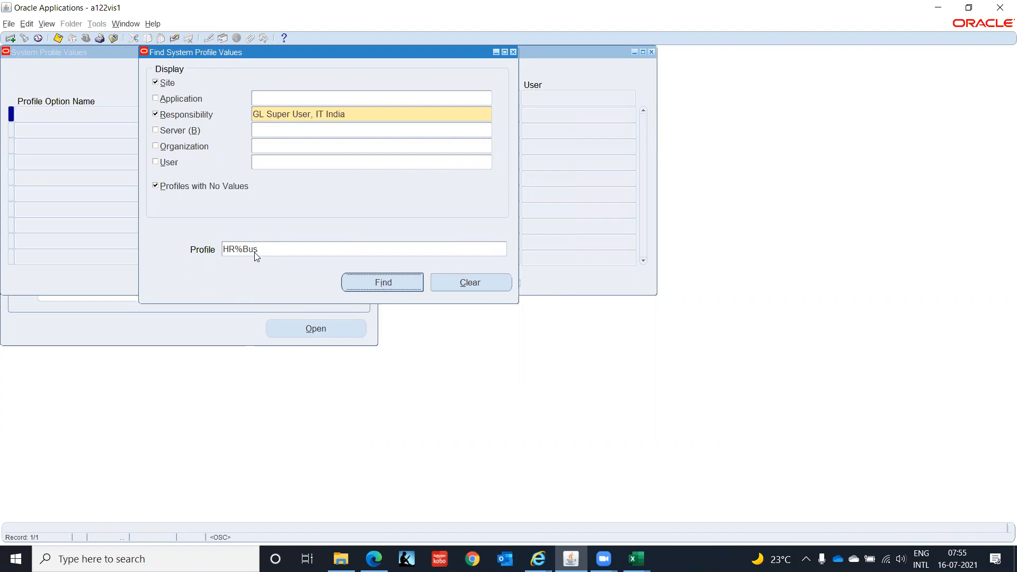
pyautogui.click(255, 256)
pyautogui.write('%')
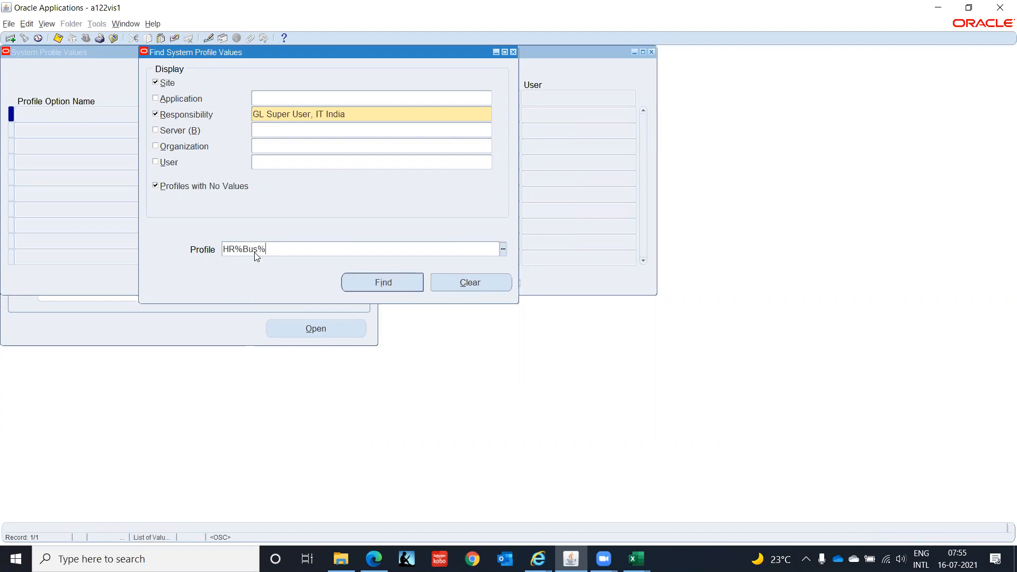
pyautogui.click(156, 188)
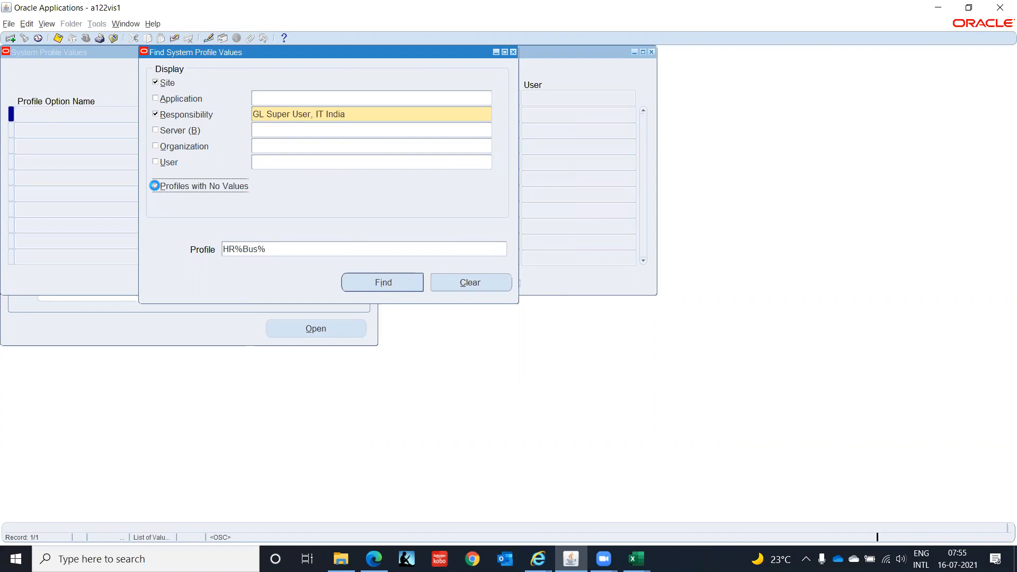
pyautogui.click(375, 285)
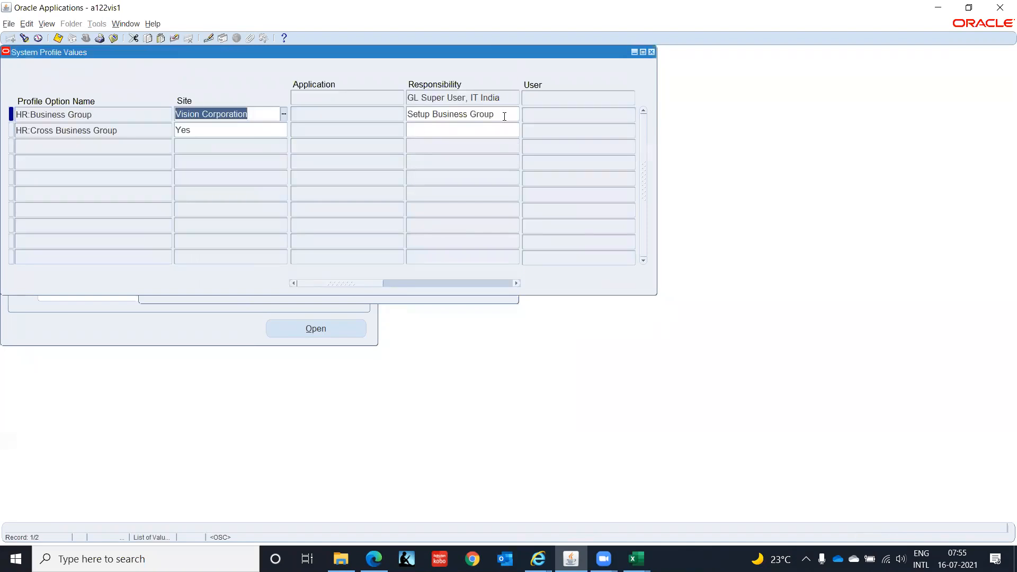
# Set HR:Business Group for the GL Super User, IT India responsibility to IT Corporation(India) and save.
pyautogui.click(504, 116)
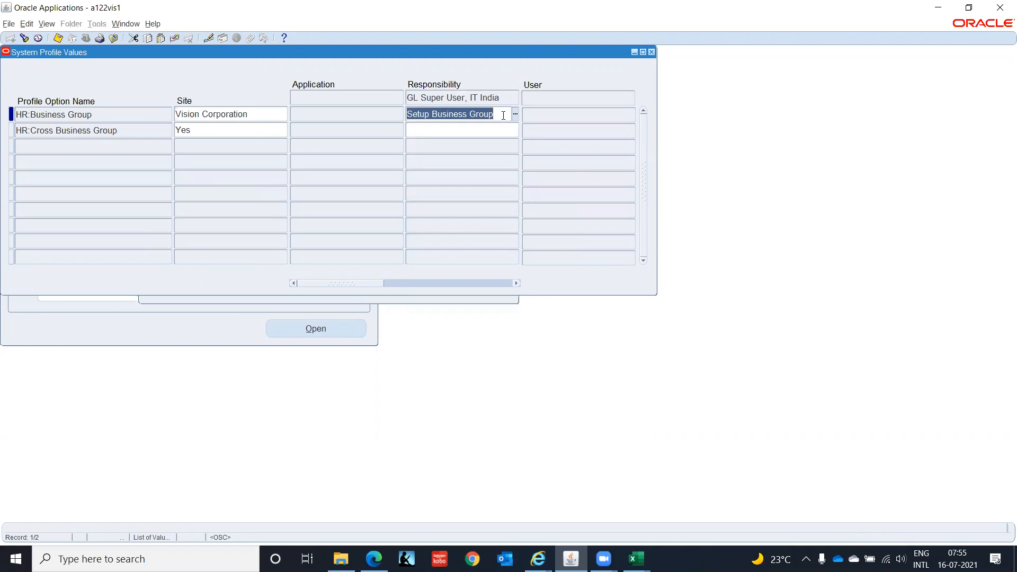
pyautogui.write('IT')
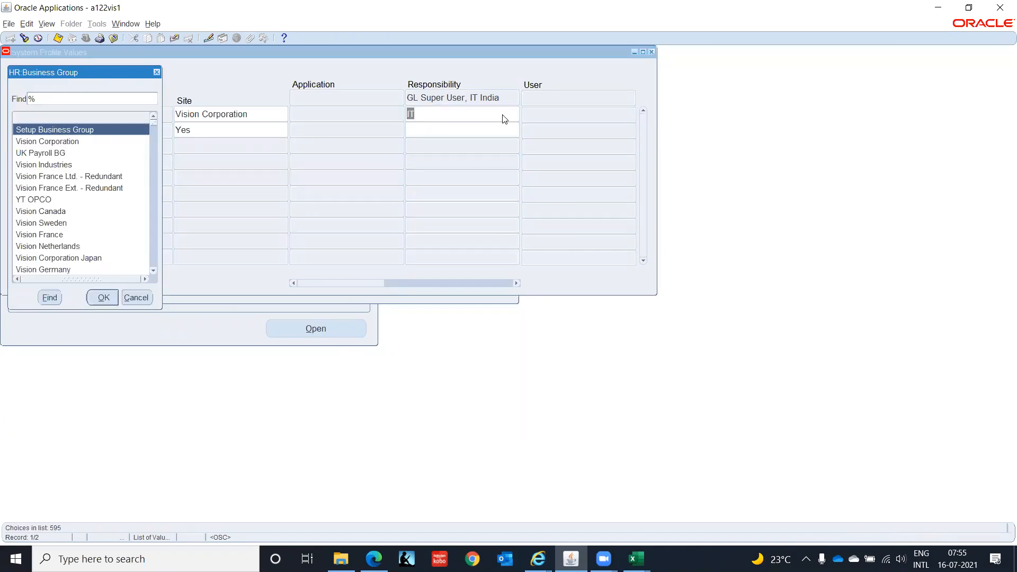
pyautogui.write('i')
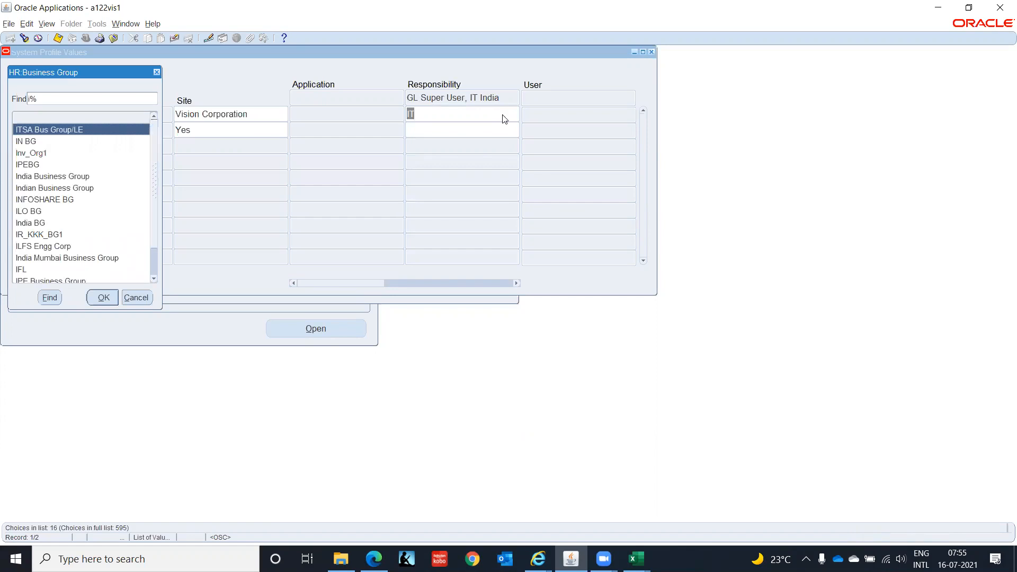
pyautogui.write('t')
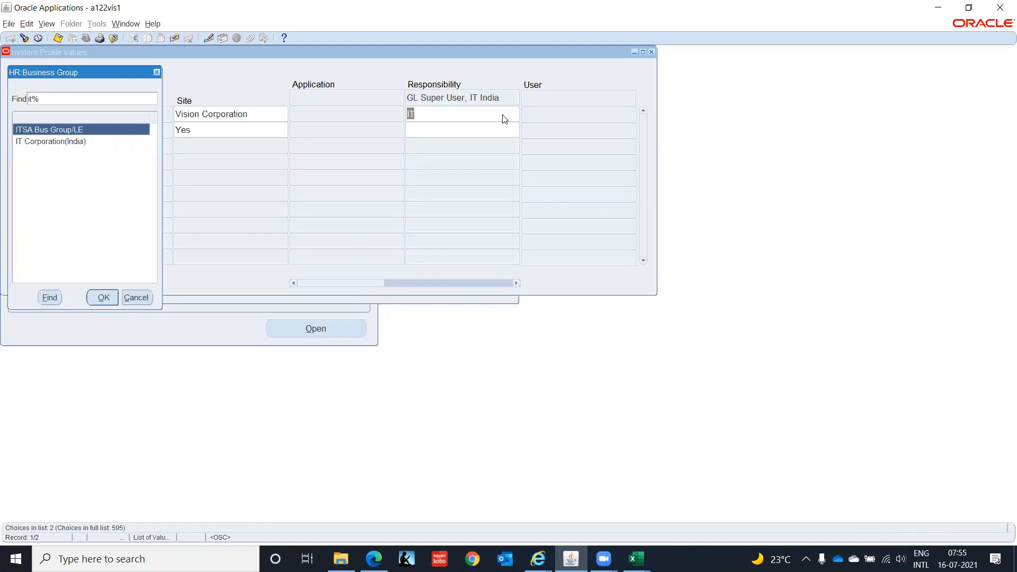
pyautogui.press('Down')
pyautogui.press('Return')
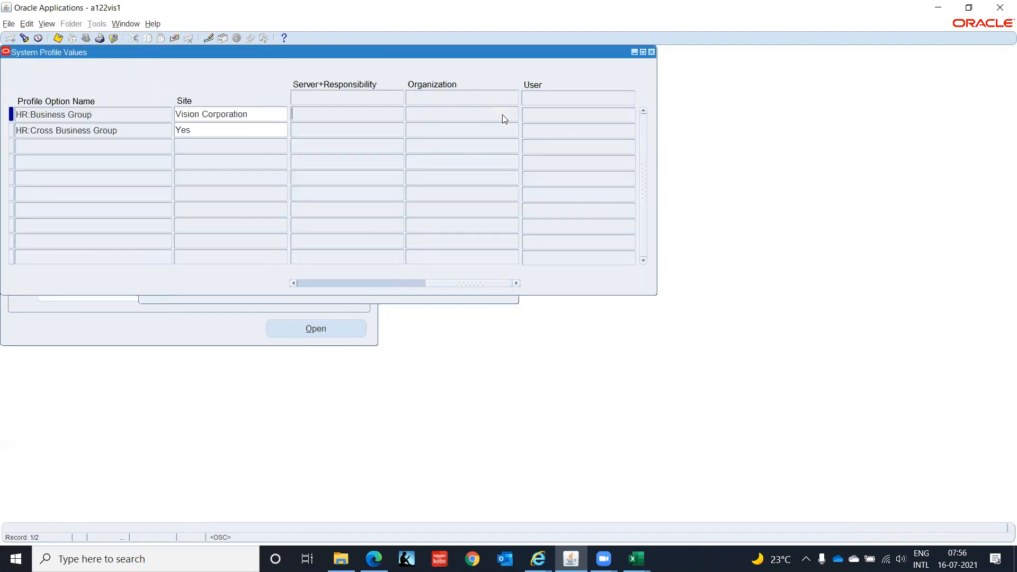
pyautogui.click(459, 280)
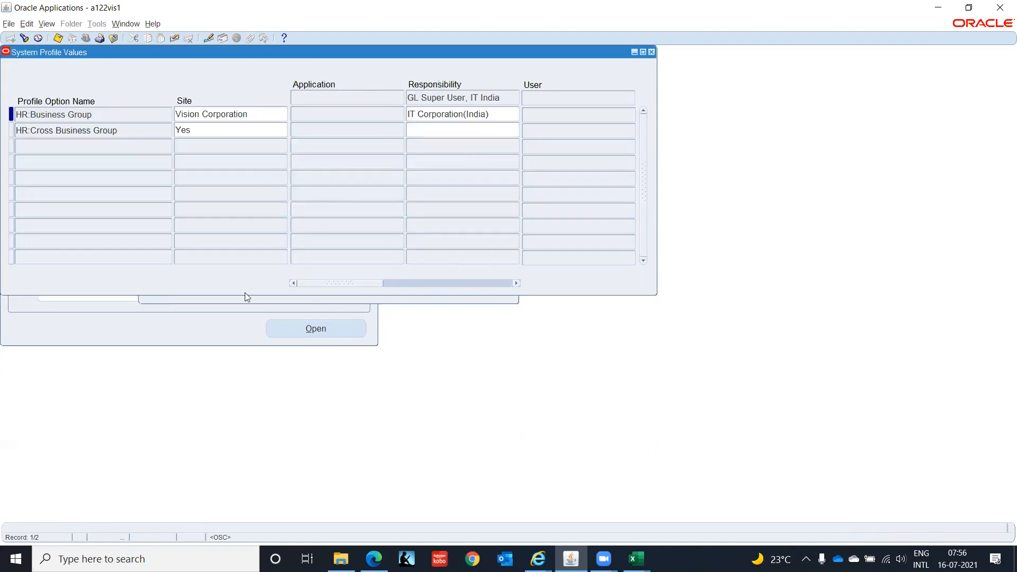
pyautogui.click(499, 115)
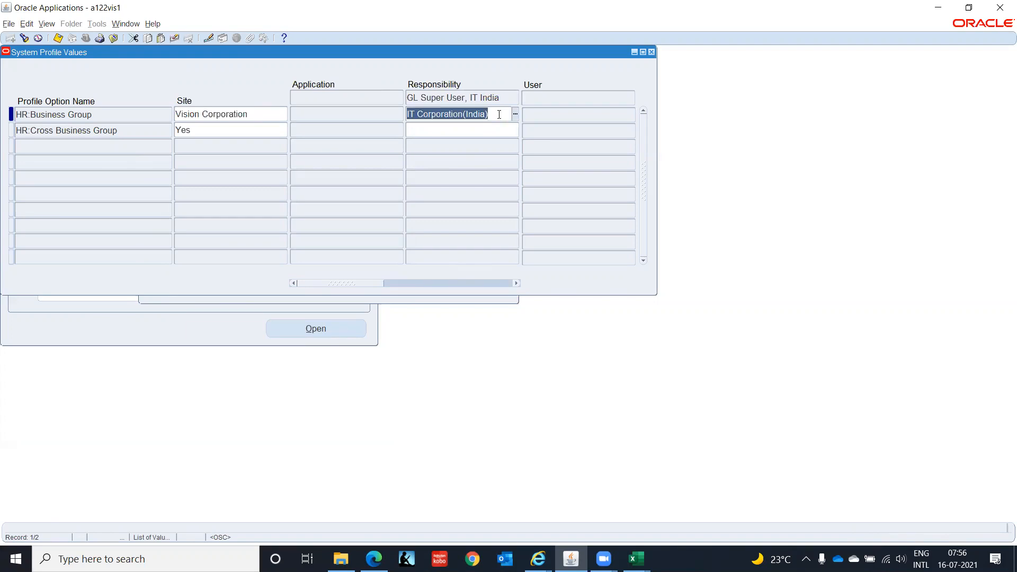
pyautogui.hotkey('ctrl', 's')
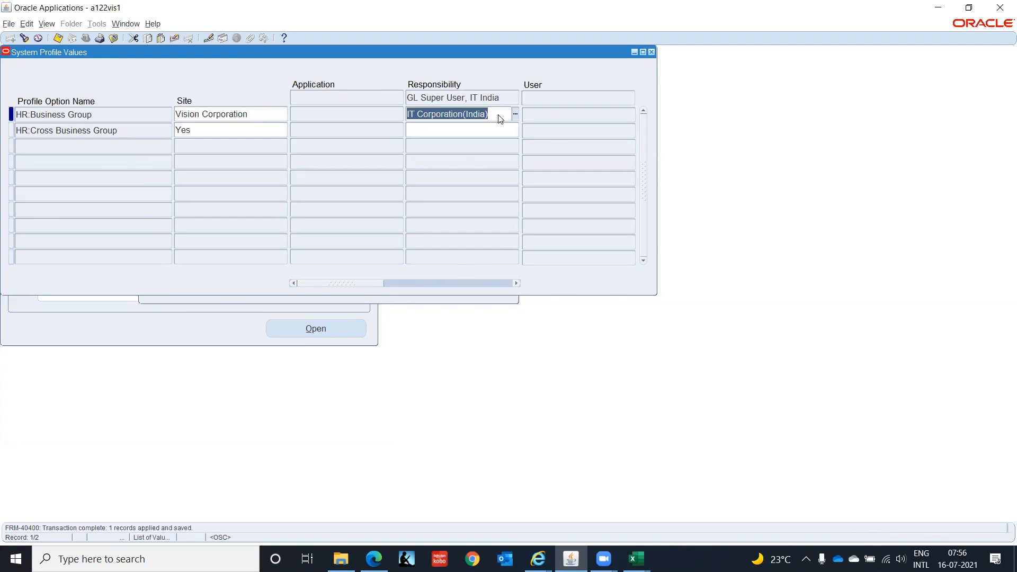
# Search the HR%Bus% profile values again for the HRMS Super User, IT INDIA responsibility.
pyautogui.click(24, 38)
pyautogui.click(358, 115)
pyautogui.write('%IT')
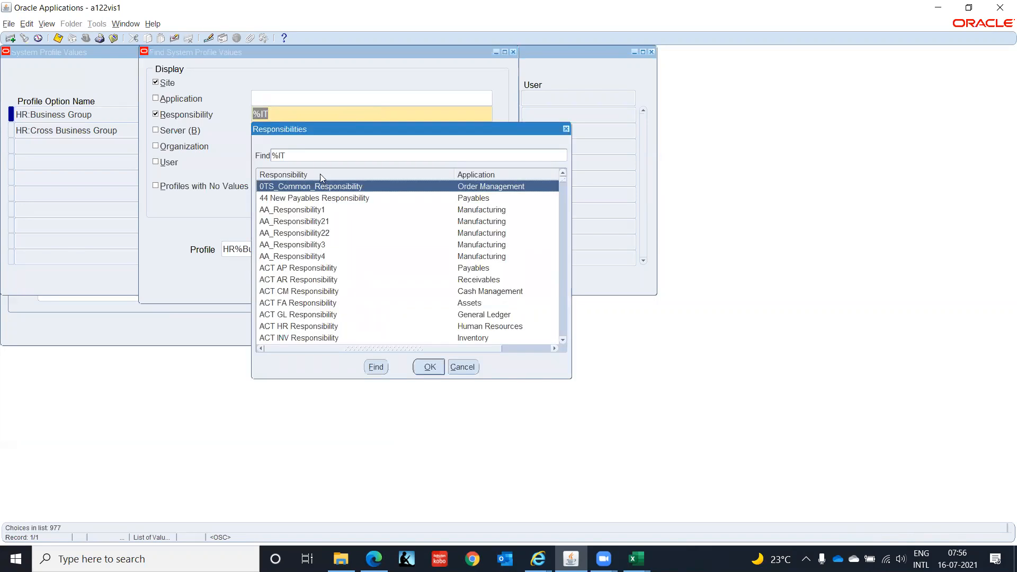
pyautogui.write(' India')
pyautogui.press('Return')
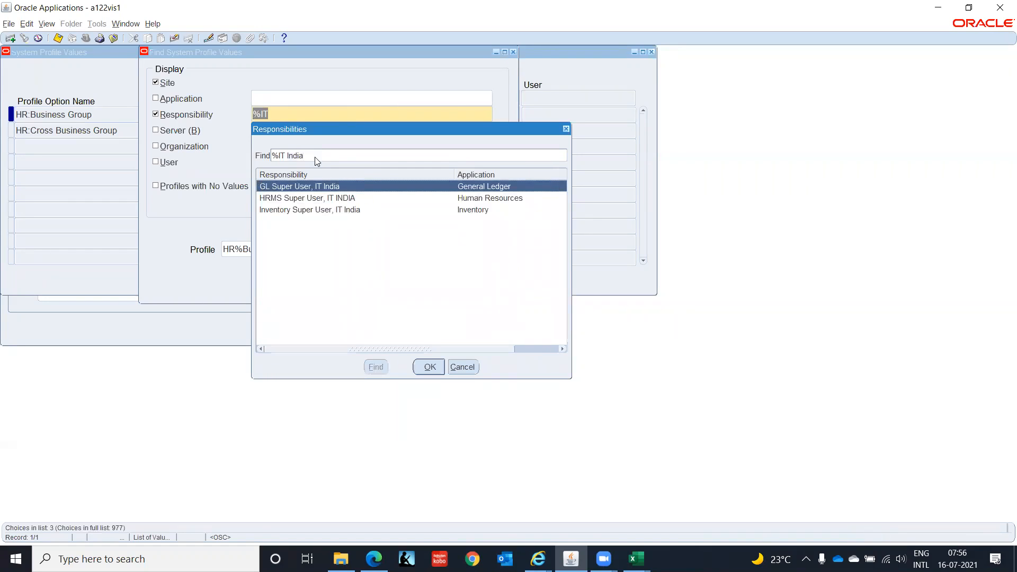
pyautogui.click(299, 199)
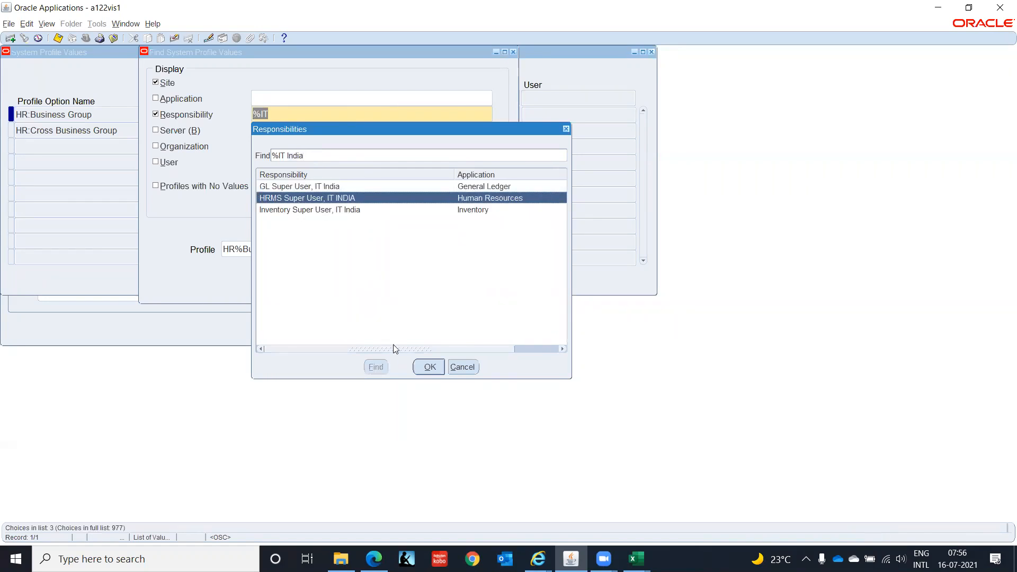
pyautogui.click(428, 367)
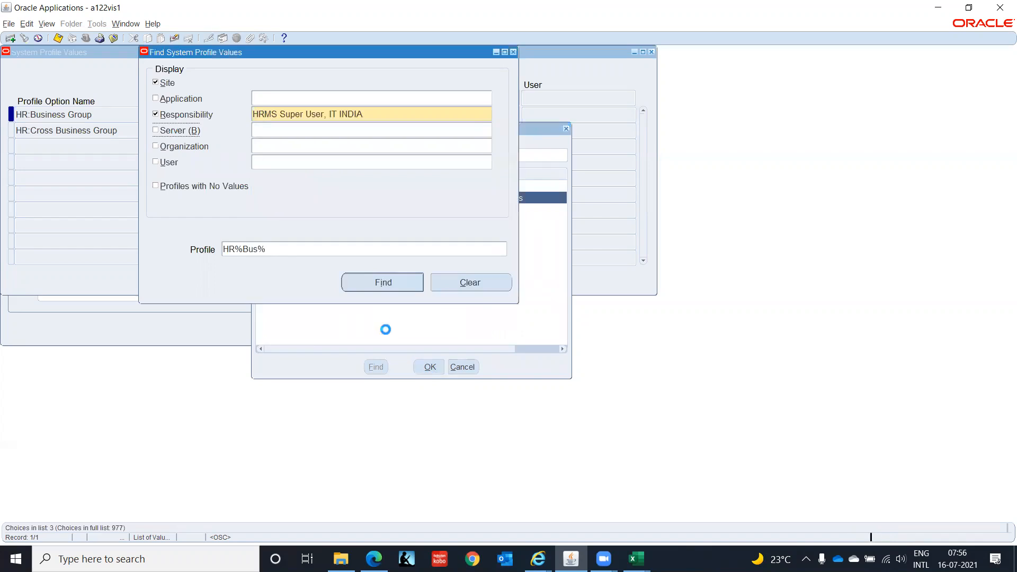
pyautogui.click(402, 282)
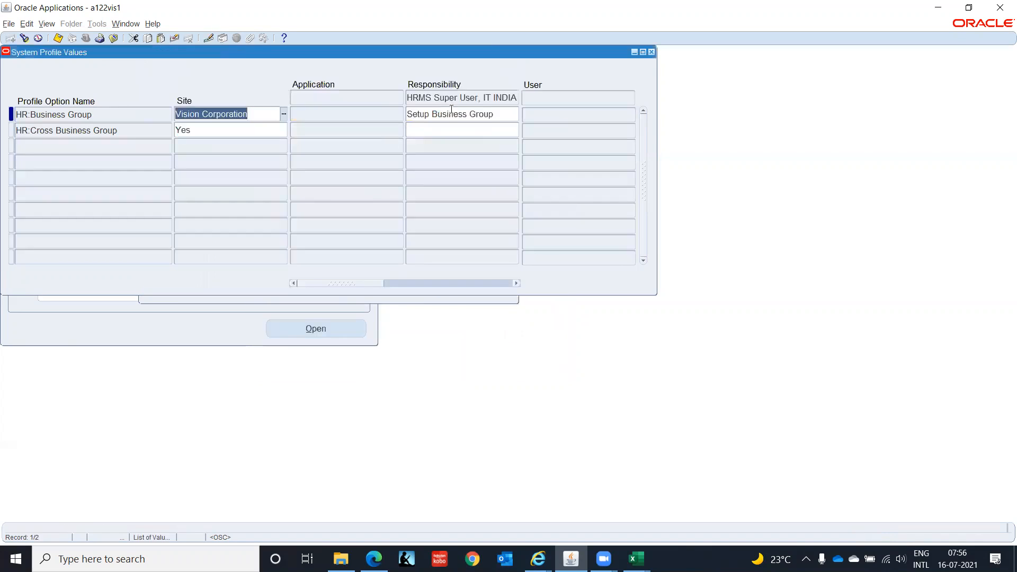
# Set HR:Business Group for the HRMS Super User, IT INDIA responsibility to IT Corporation(India) and save.
pyautogui.tripleClick(461, 112)
pyautogui.write('IT')
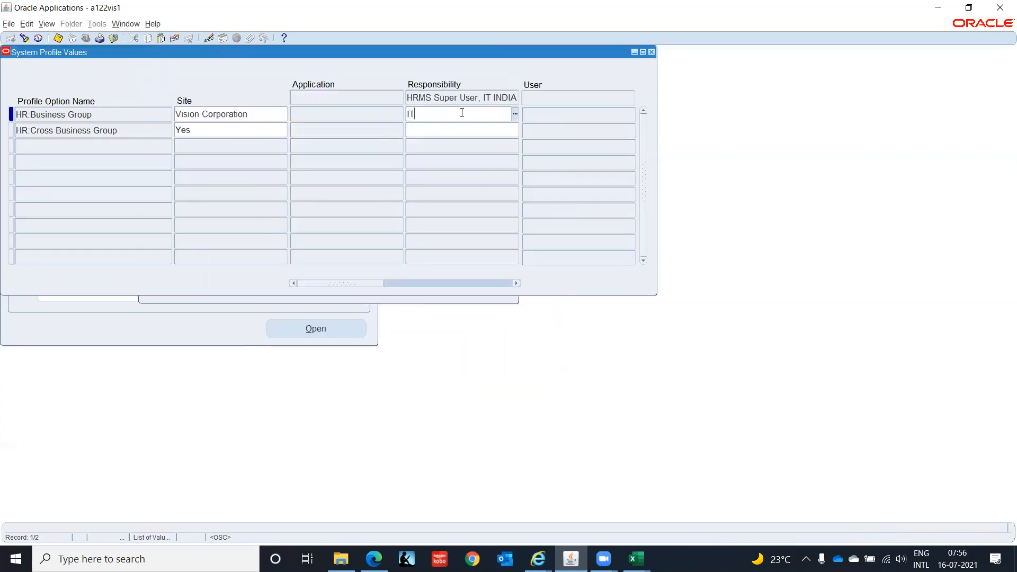
pyautogui.write(' Cor')
pyautogui.press('Tab')
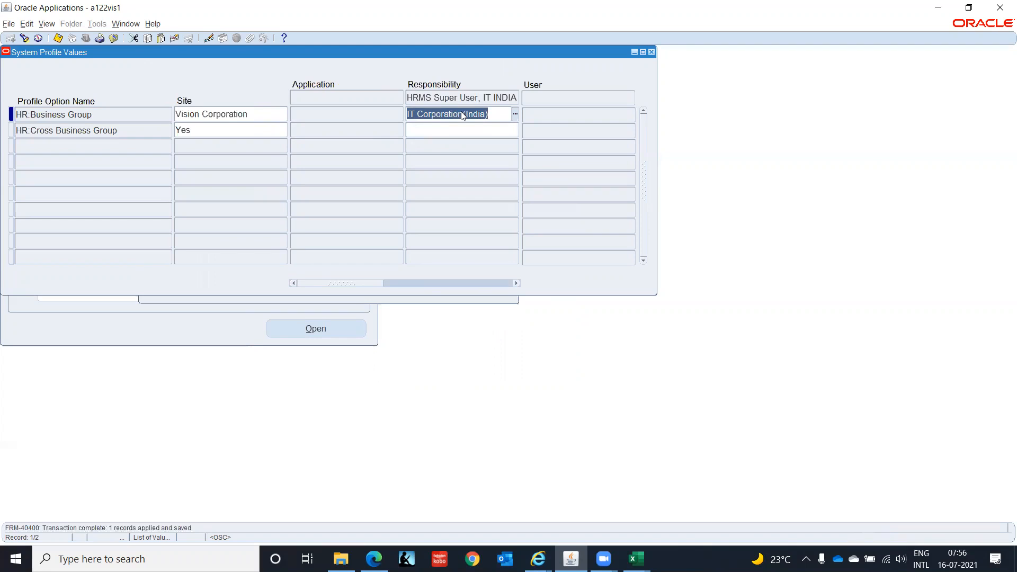
# Search the HR%Bus% profile values again for the Inventory Super User, IT India responsibility.
pyautogui.click(25, 39)
pyautogui.click(406, 113)
pyautogui.write('%')
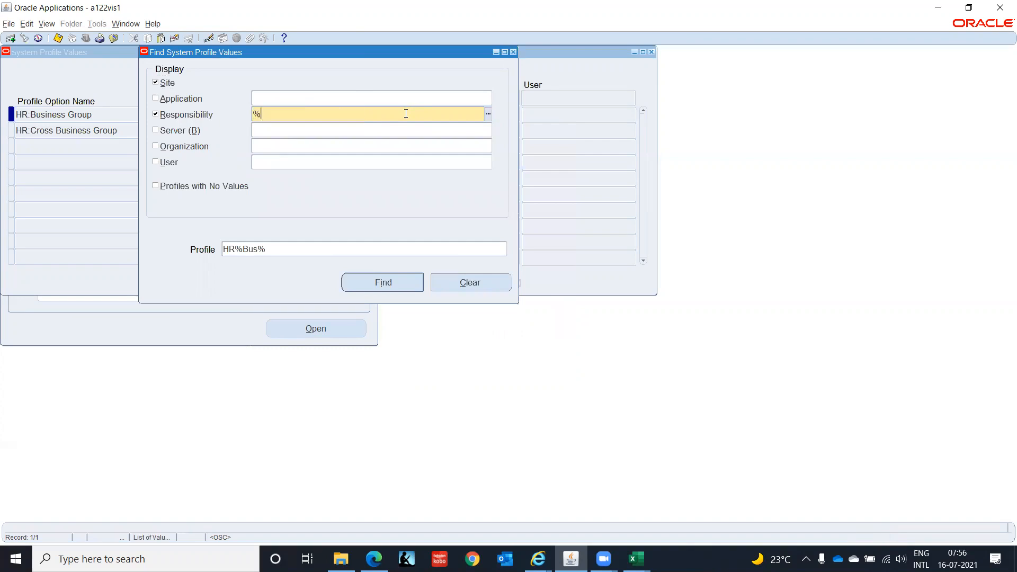
pyautogui.write('IT Indio')
pyautogui.press('Tab')
pyautogui.click(405, 114)
pyautogui.press('BackSpace')
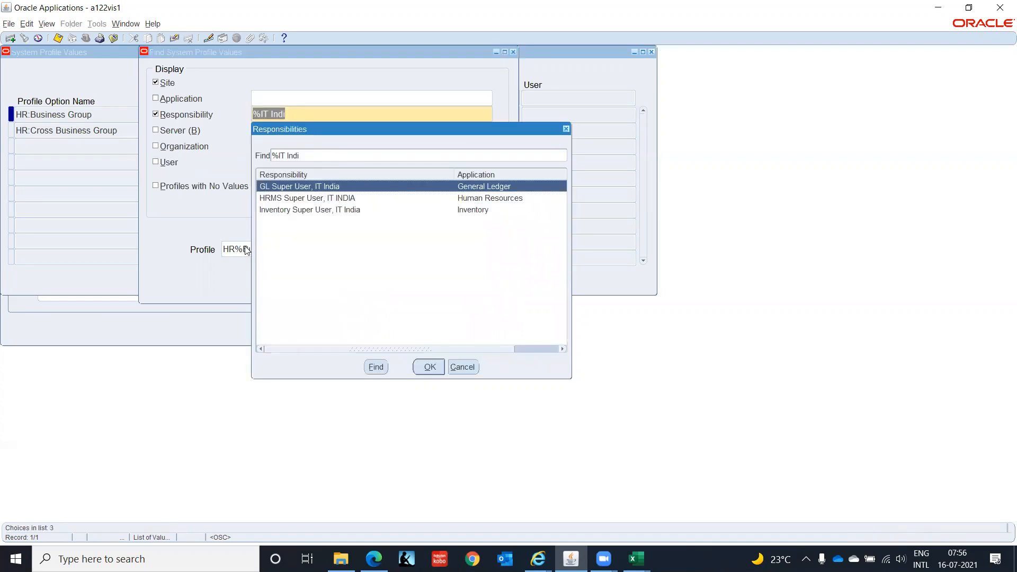
pyautogui.click(317, 211)
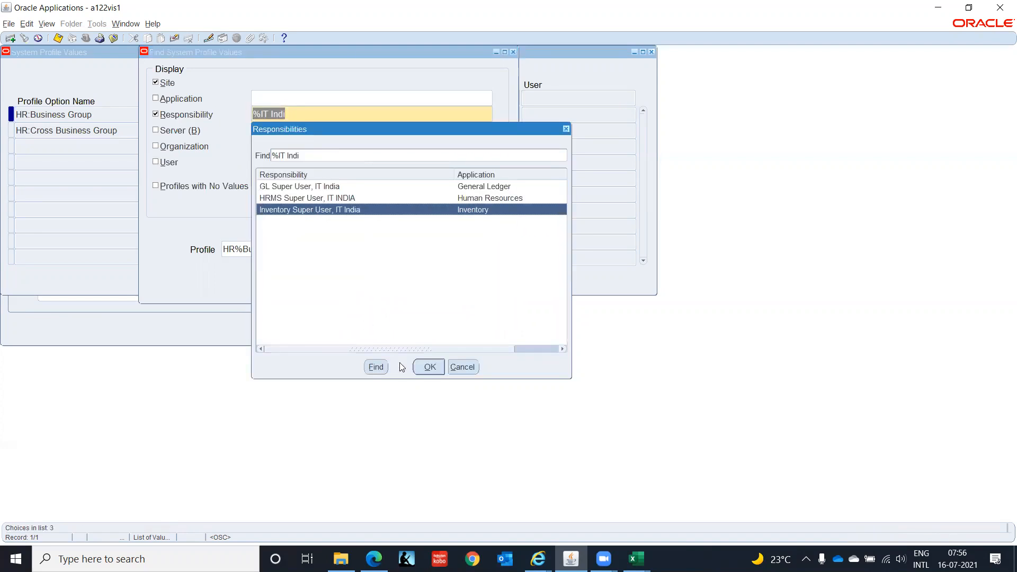
pyautogui.click(430, 367)
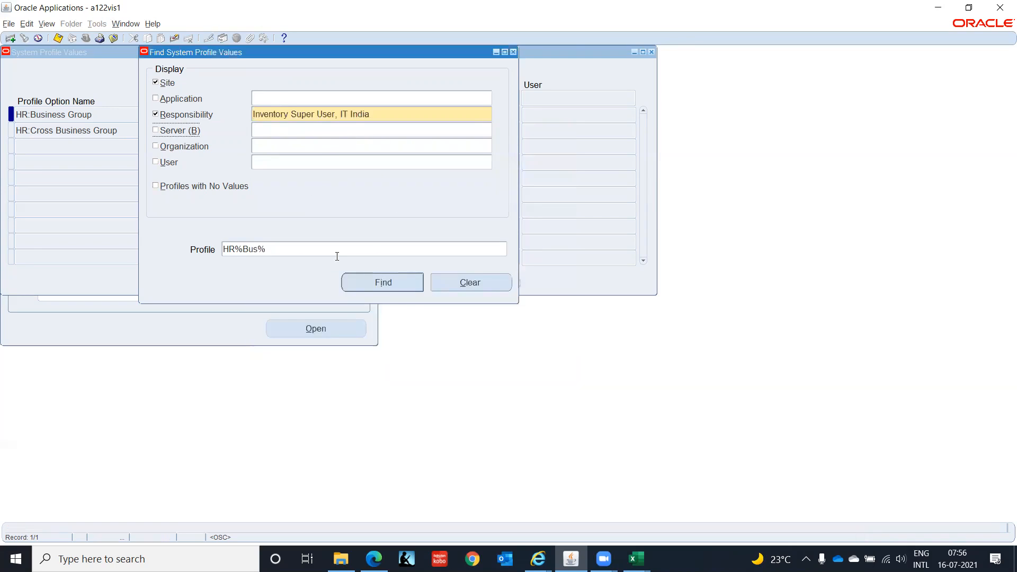
pyautogui.click(367, 283)
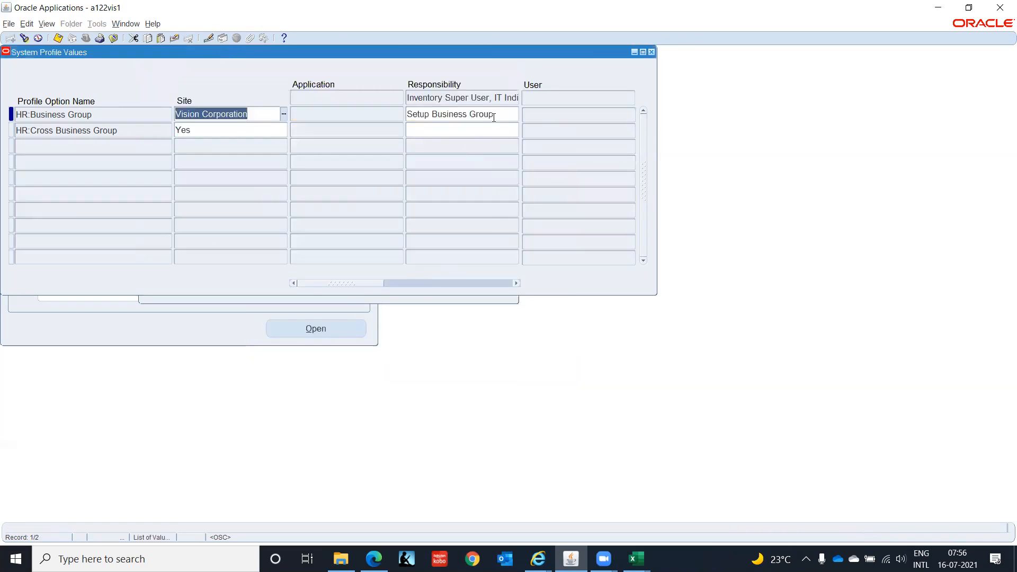
# Set HR:Business Group for the Inventory Super User, IT India responsibility to IT Corporation(India) and save.
pyautogui.press('BackSpace')
pyautogui.write('IT C')
pyautogui.hotkey('ctrl', 'l')
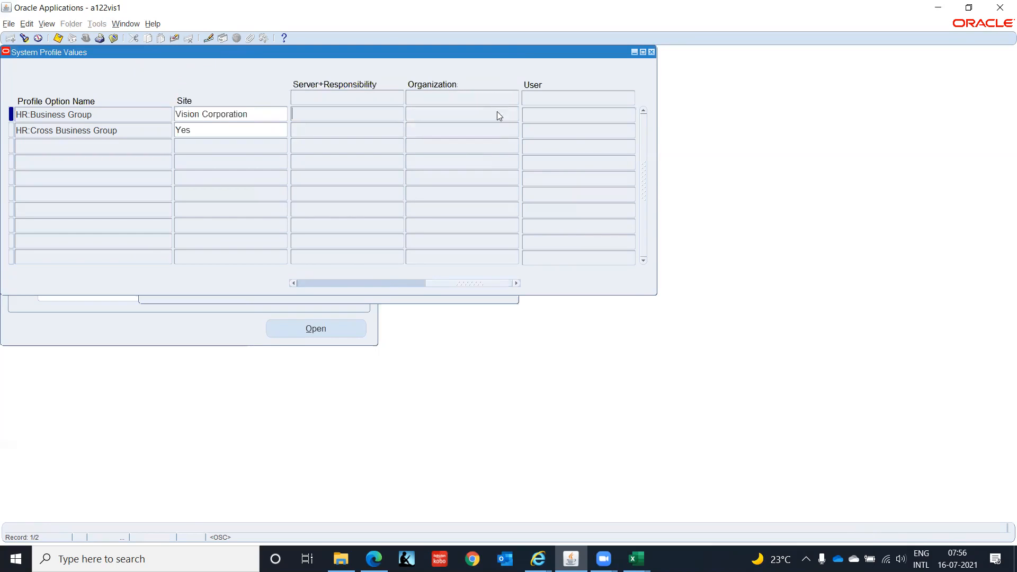
pyautogui.hotkey('ctrl', 's')
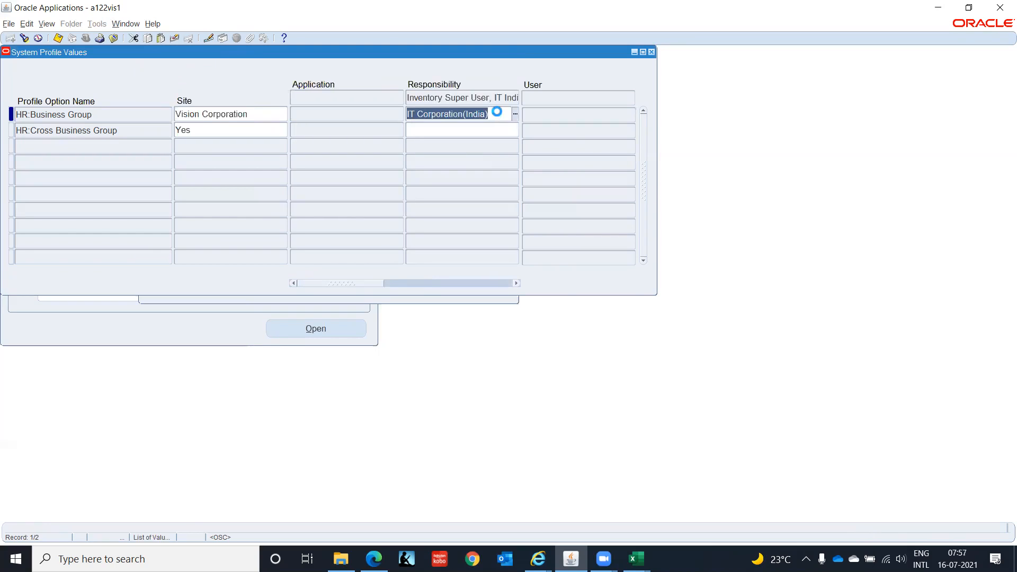
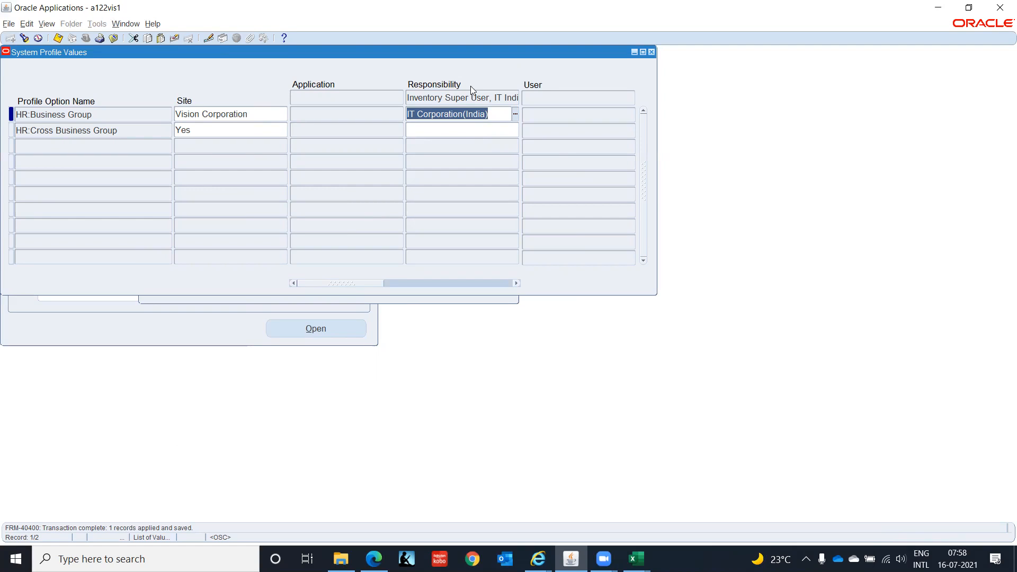
# Close the system profile values and open the form for defining application users.
pyautogui.click(652, 52)
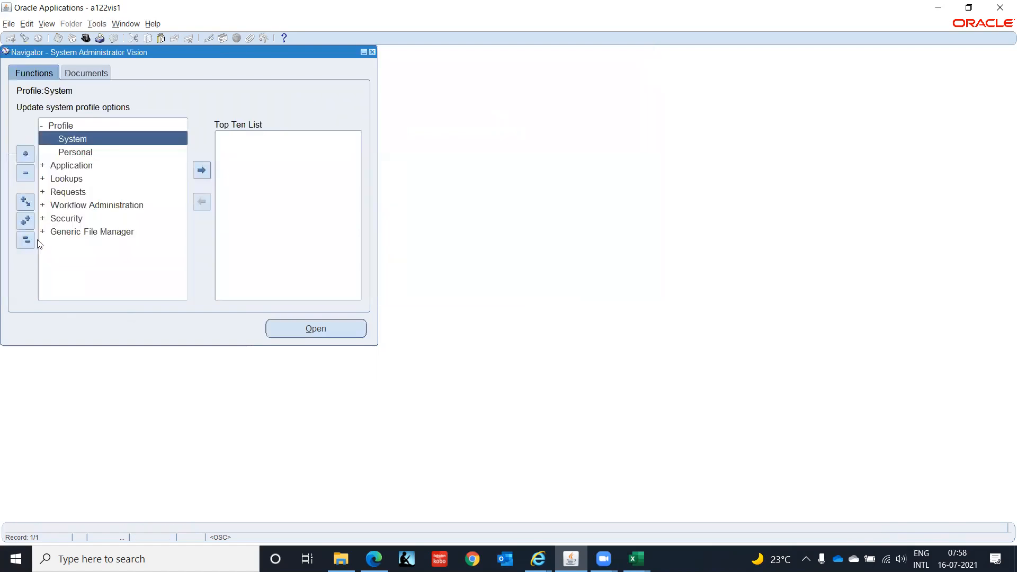
pyautogui.doubleClick(65, 216)
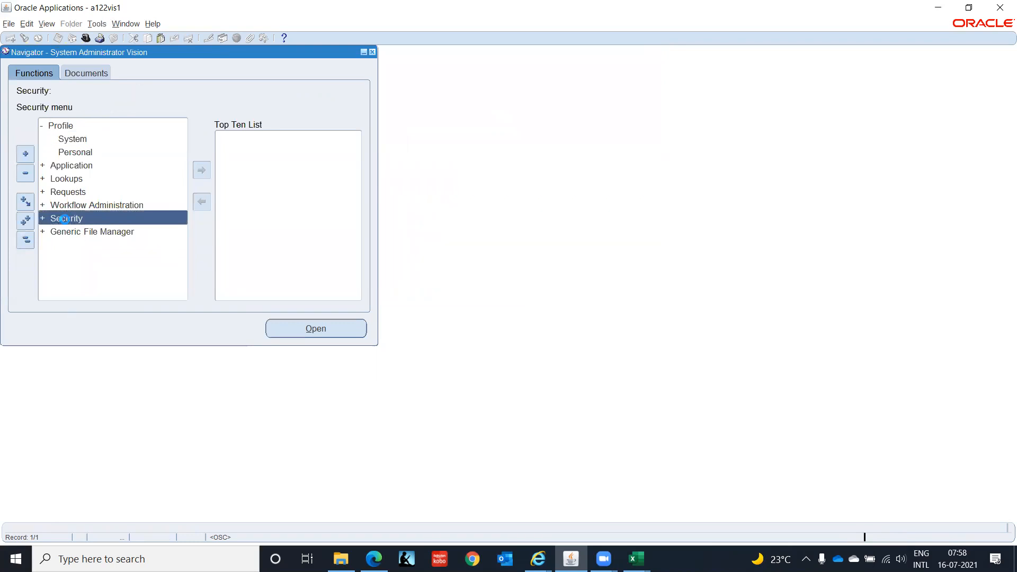
pyautogui.doubleClick(65, 219)
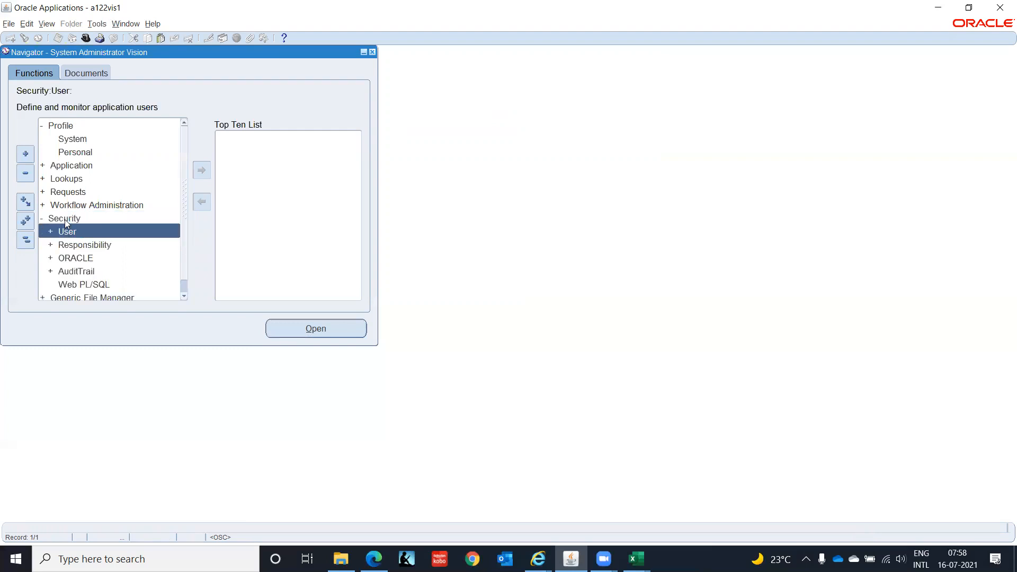
pyautogui.press('Return')
pyautogui.press('Return')
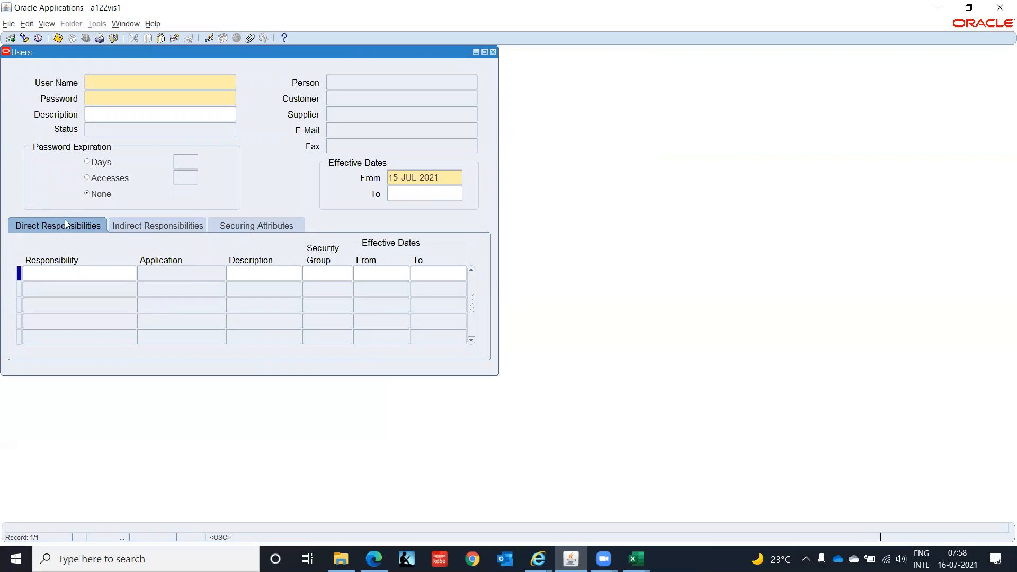
# Query the demo user's account by its user name.
pyautogui.press('F11')
pyautogui.write('GOP')
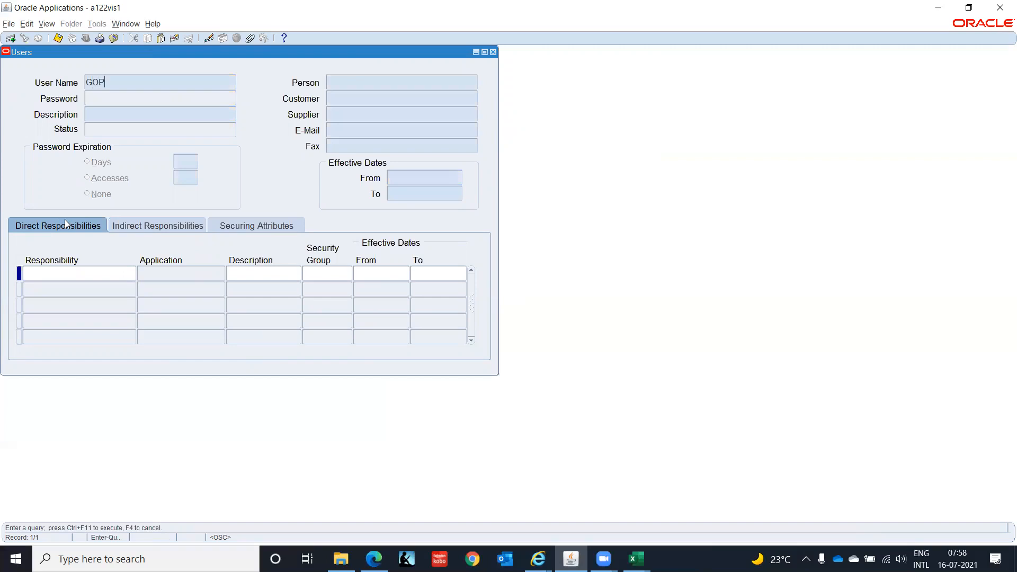
pyautogui.write('AL.D0908')
pyautogui.hotkey('ctrl', 'F11')
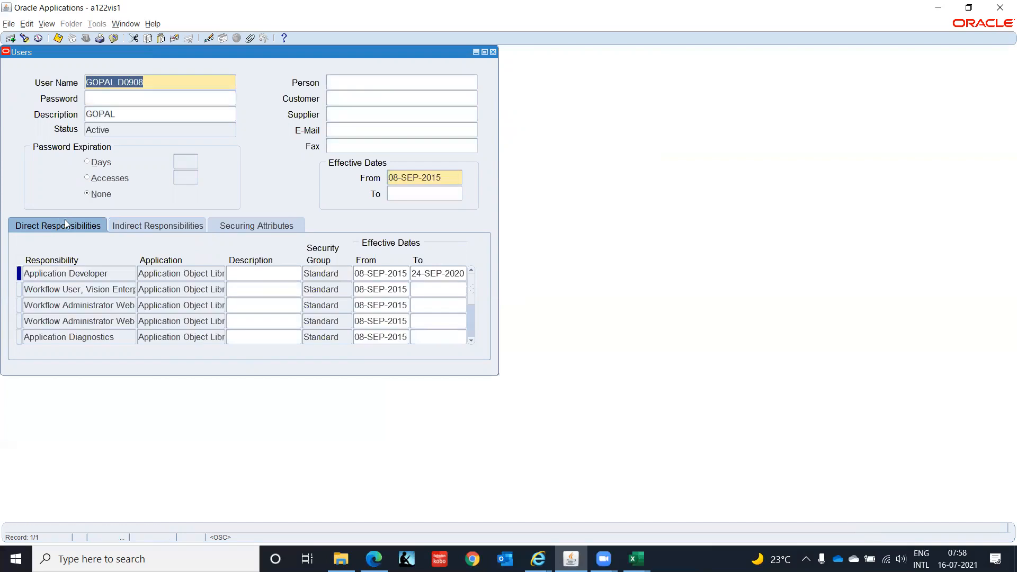
# Add the Legal Entity Configurator responsibility to the user's direct responsibilities and save.
pyautogui.click(66, 304)
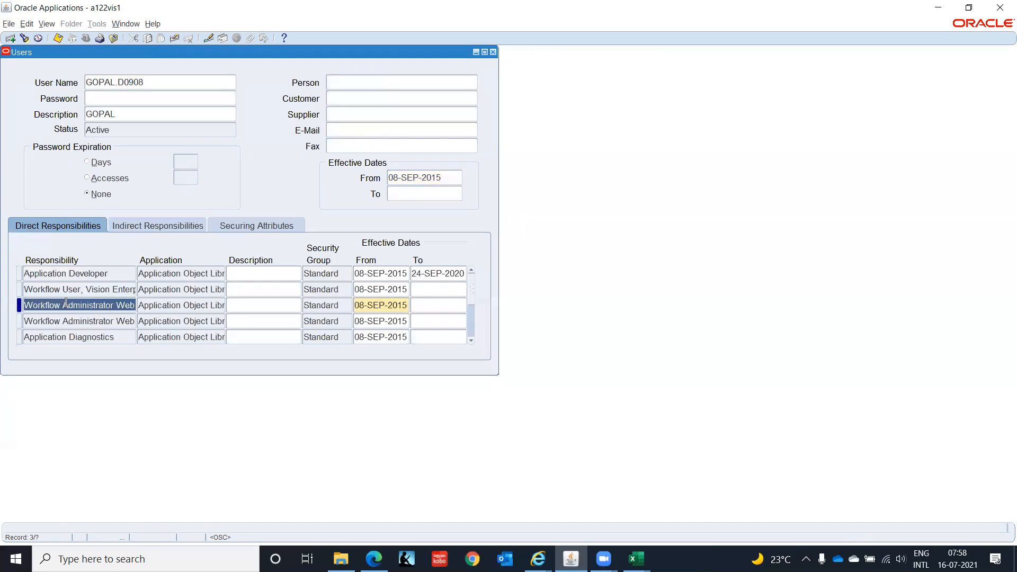
pyautogui.click(11, 39)
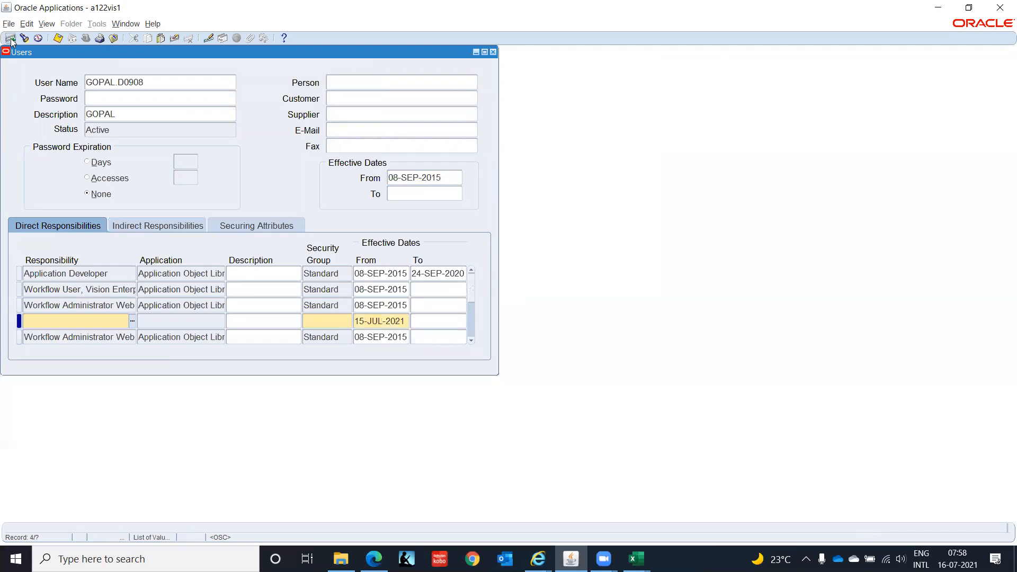
pyautogui.write('Lega')
pyautogui.press('Tab')
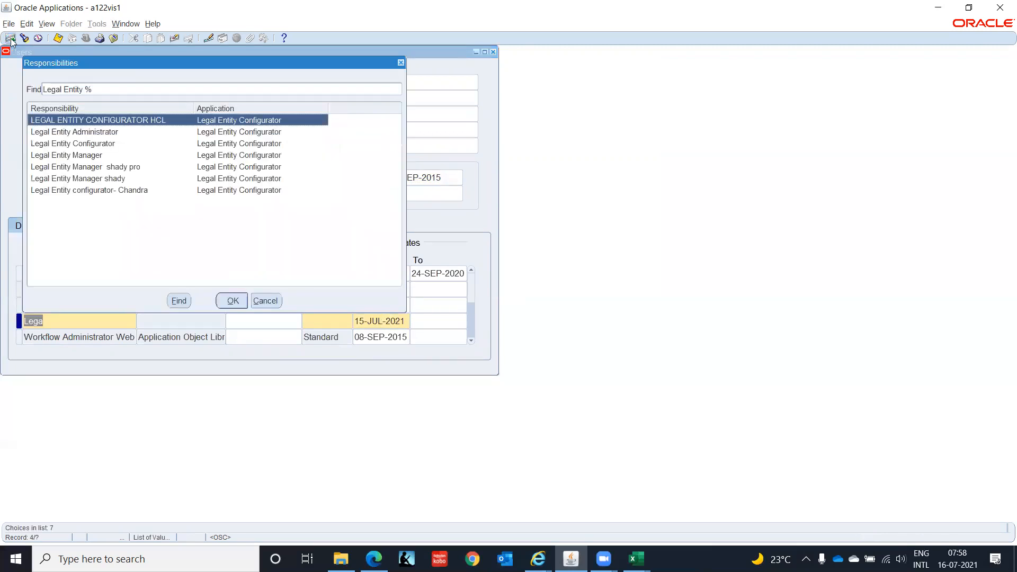
pyautogui.press('Down')
pyautogui.press('Down')
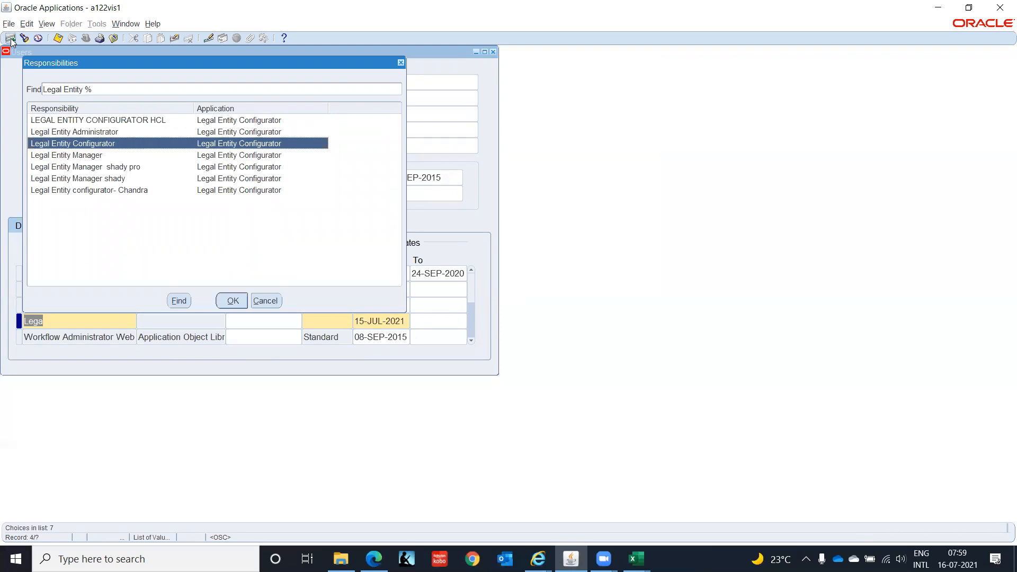
pyautogui.press('Return')
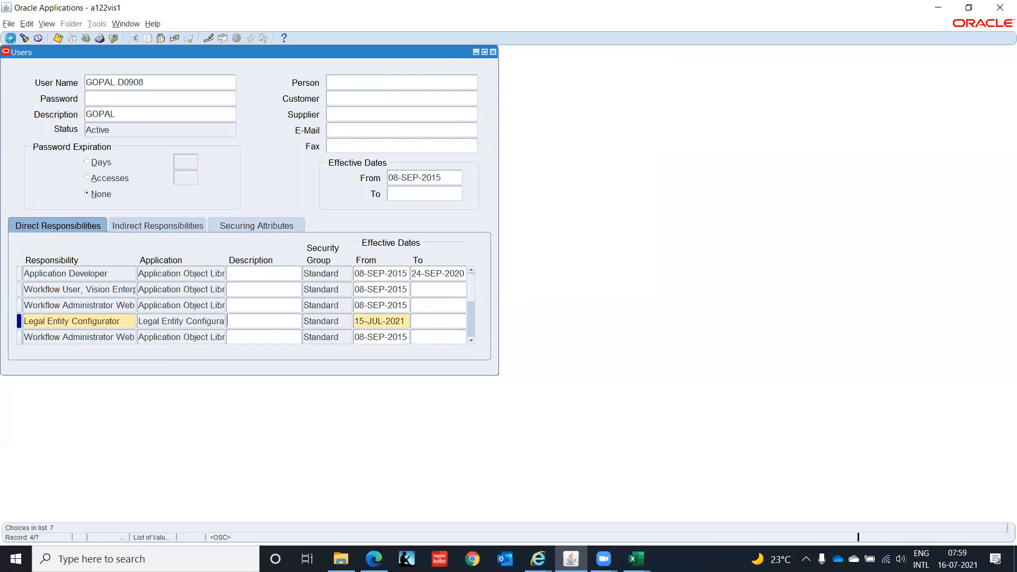
pyautogui.click(11, 39)
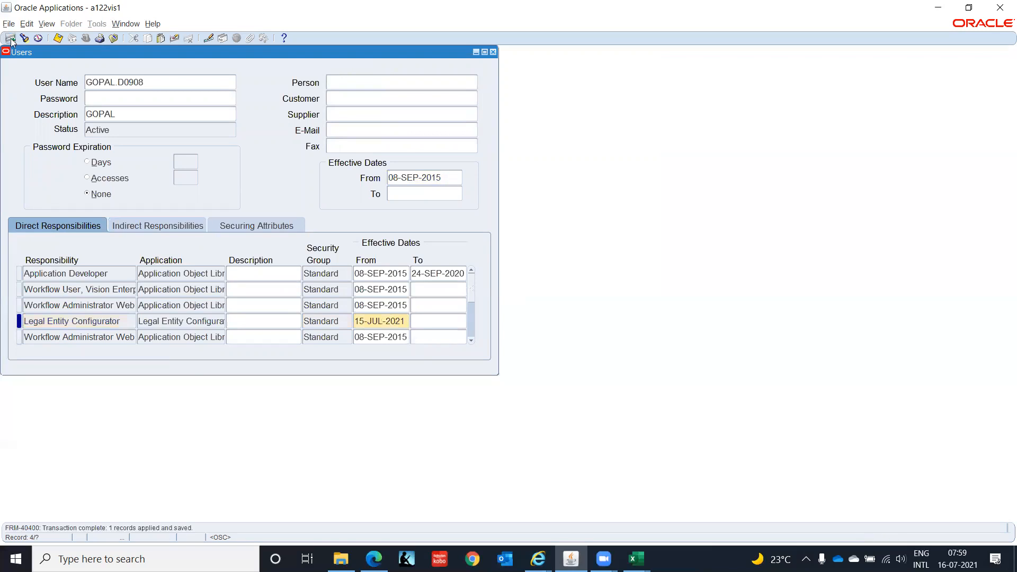
# Close the Users form and switch to the Legal Entity Configurator responsibility.
pyautogui.press('F4')
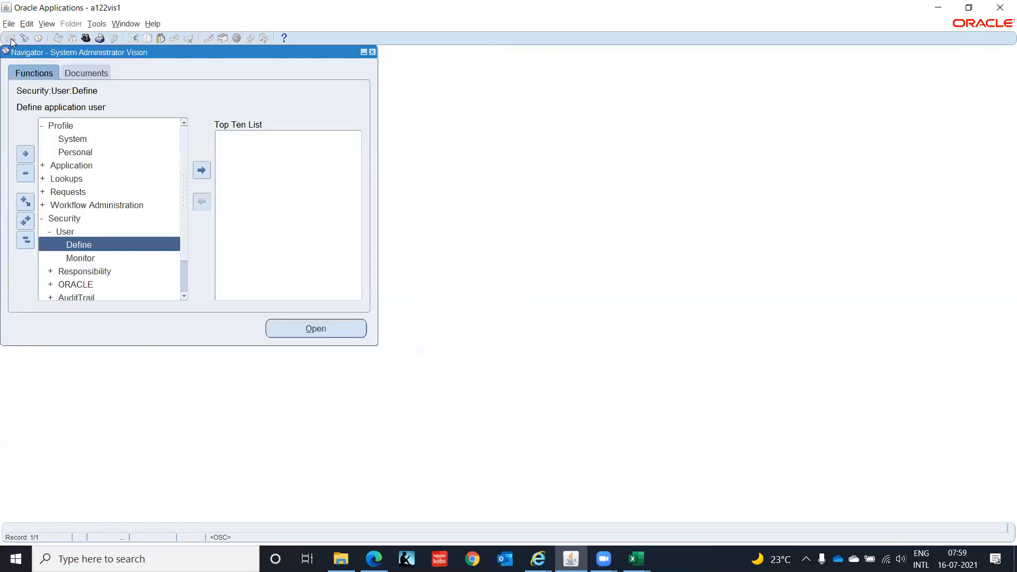
pyautogui.click(25, 241)
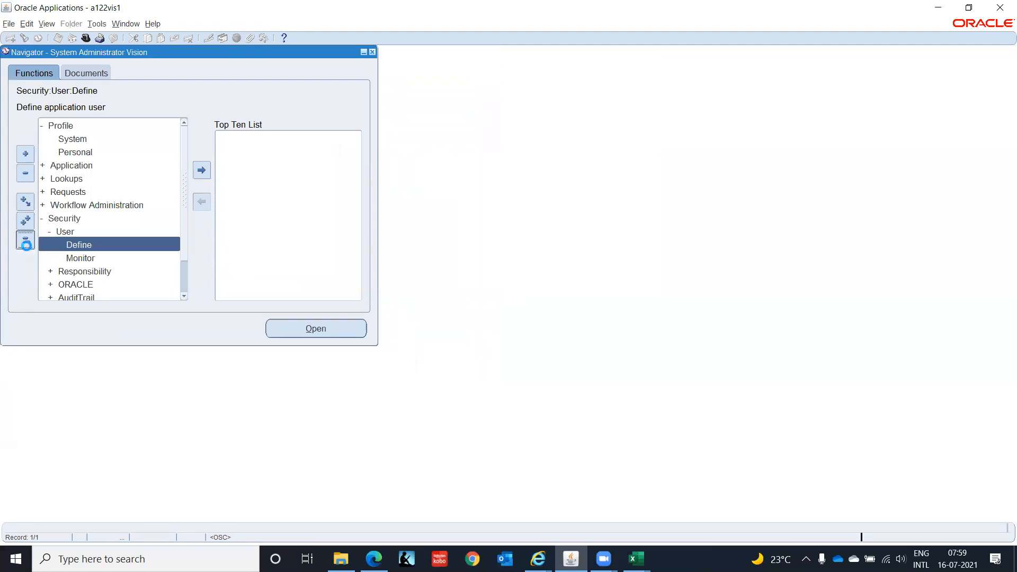
pyautogui.click(85, 38)
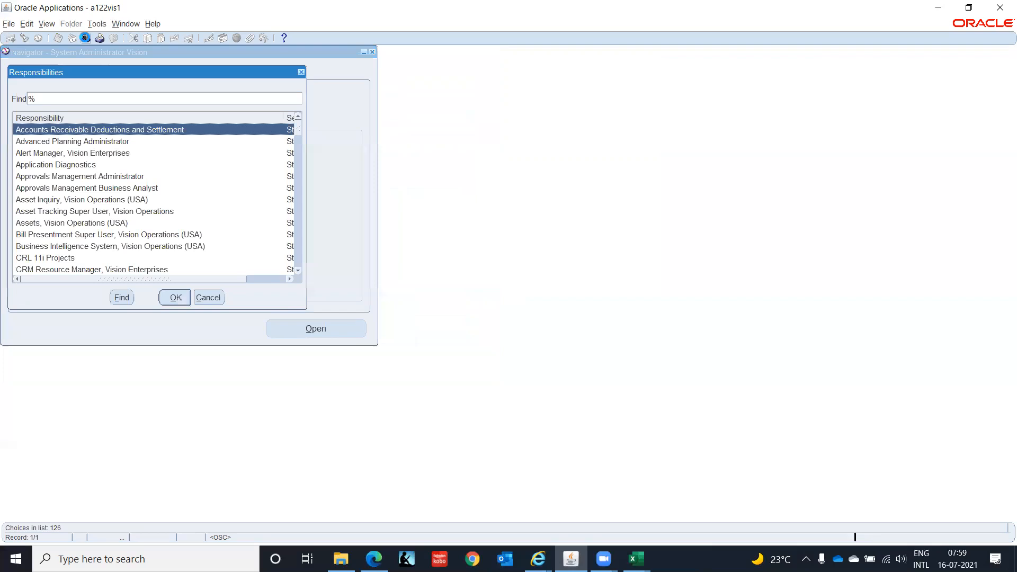
pyautogui.write('l')
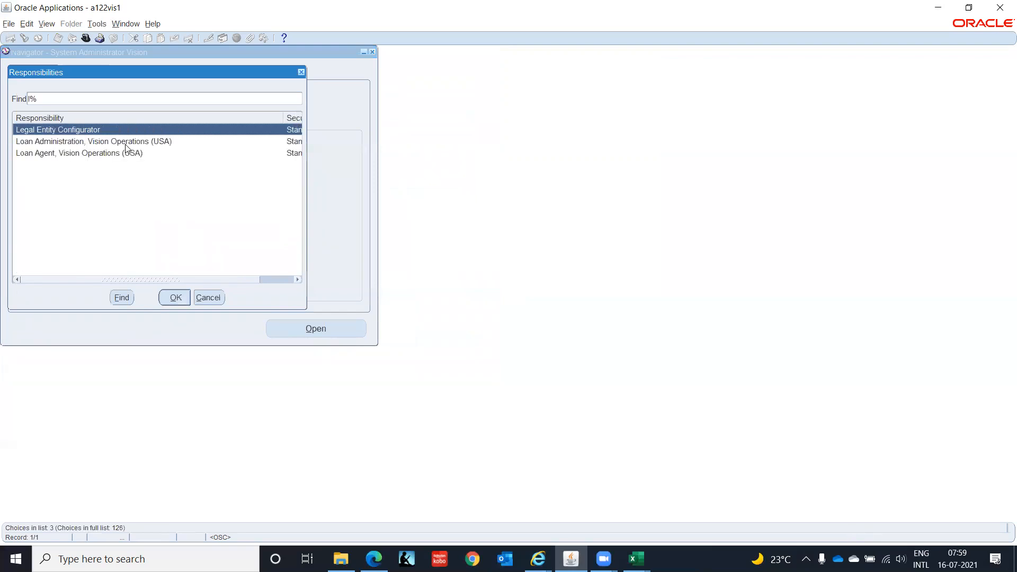
pyautogui.doubleClick(126, 141)
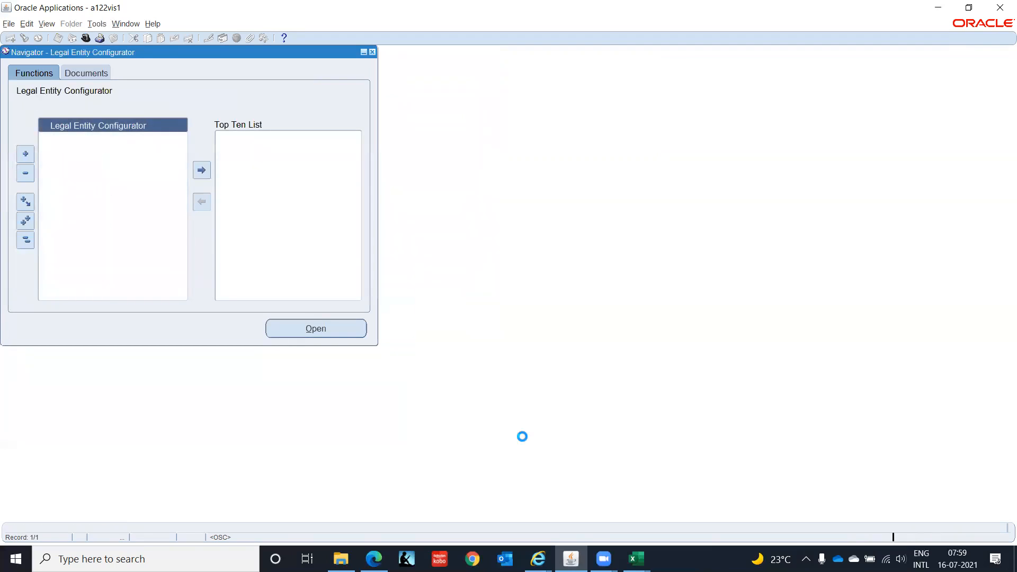
# Switch to the Legal Entities Home Page in Internet Explorer and open the Setup area.
pyautogui.click(538, 559)
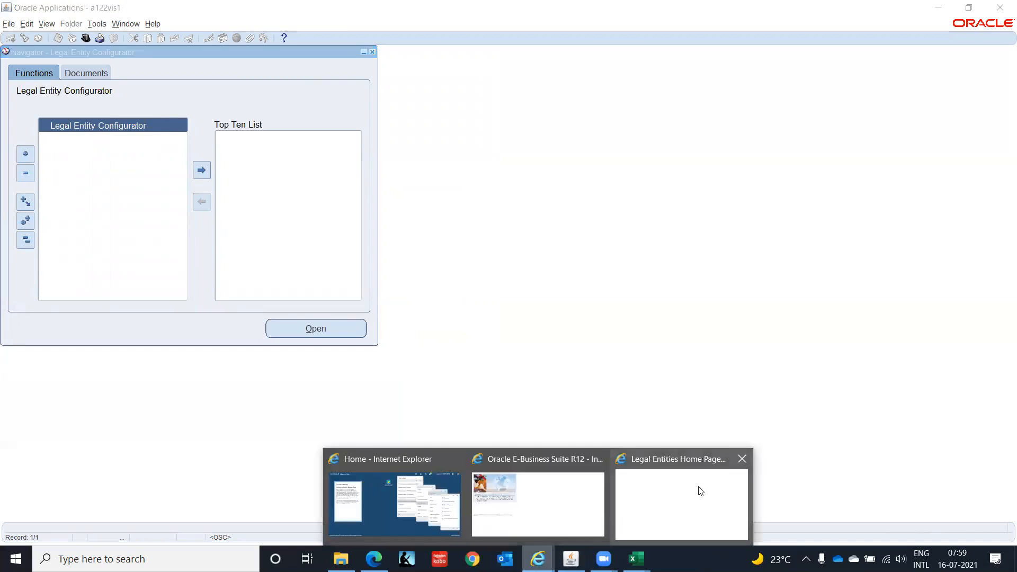
pyautogui.click(688, 495)
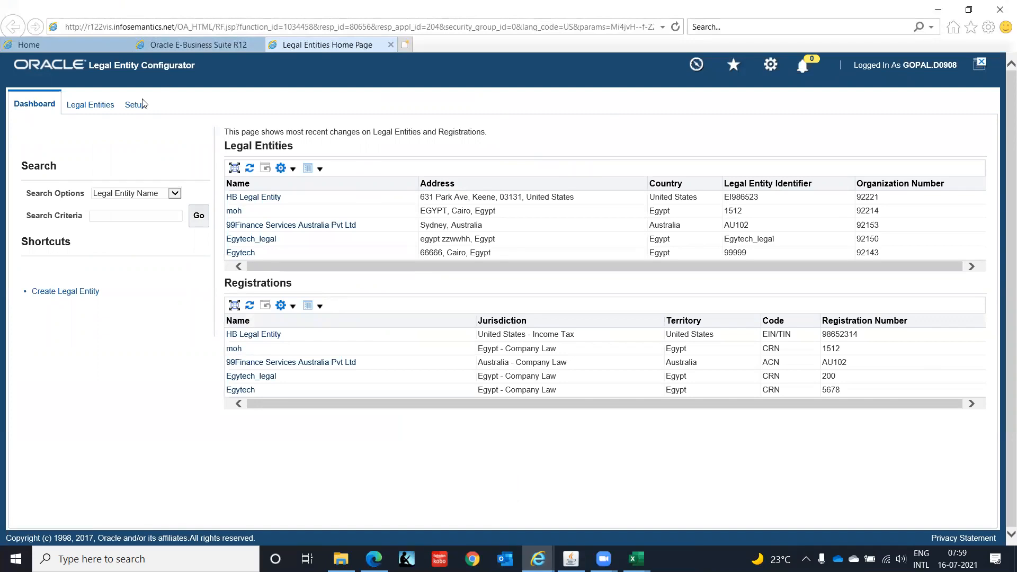
pyautogui.click(92, 112)
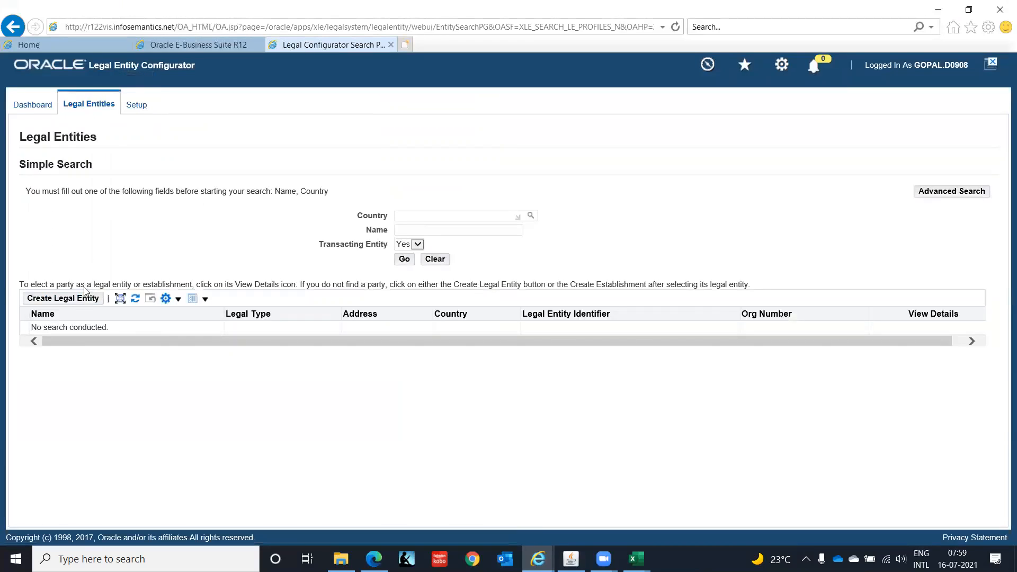
pyautogui.click(136, 106)
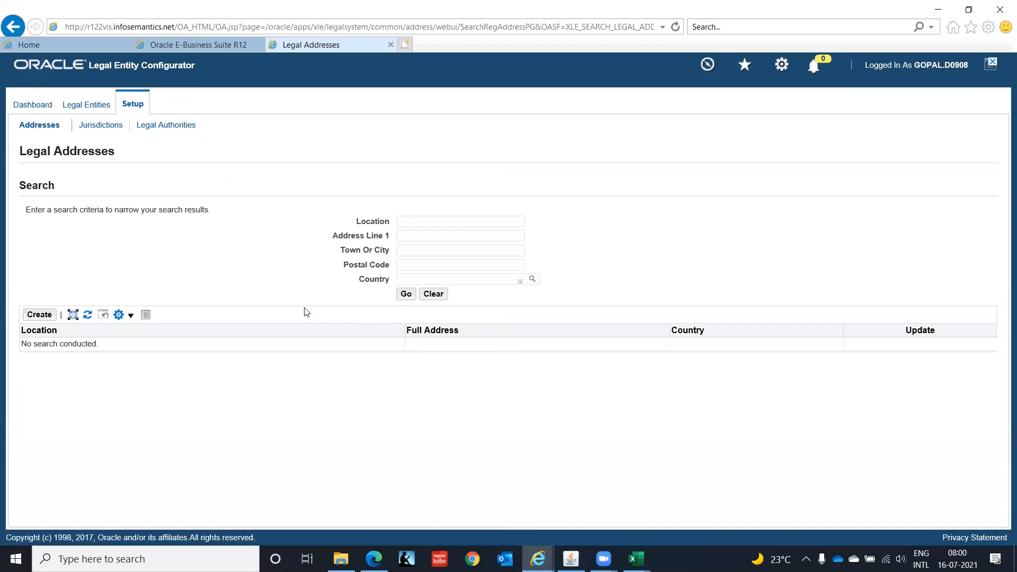
# Search the legal addresses for country India.
pyautogui.write('India')
pyautogui.press('Tab')
pyautogui.click(405, 297)
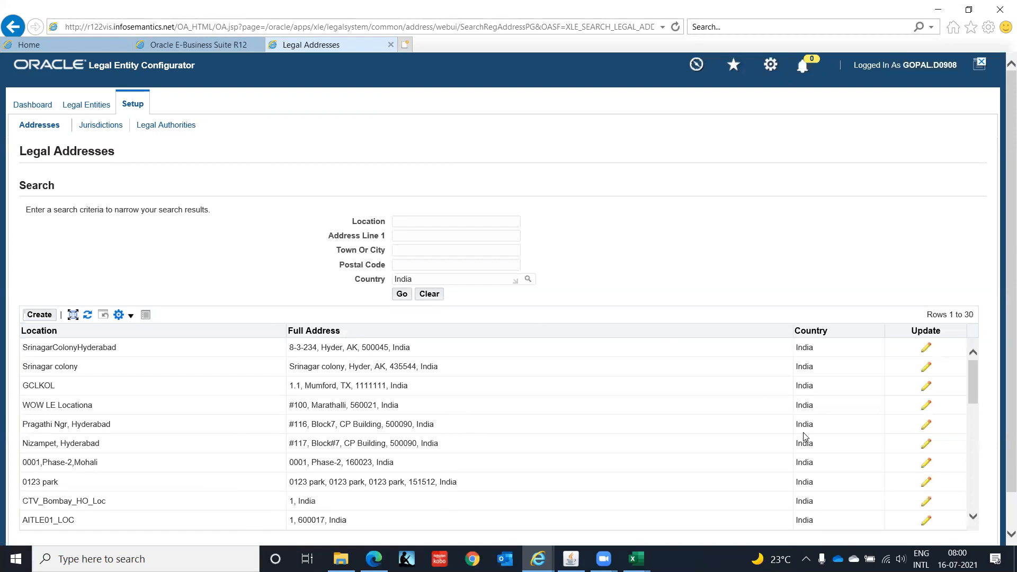
# Open the Jurisdictions setup page and review the legislative category options.
pyautogui.click(108, 129)
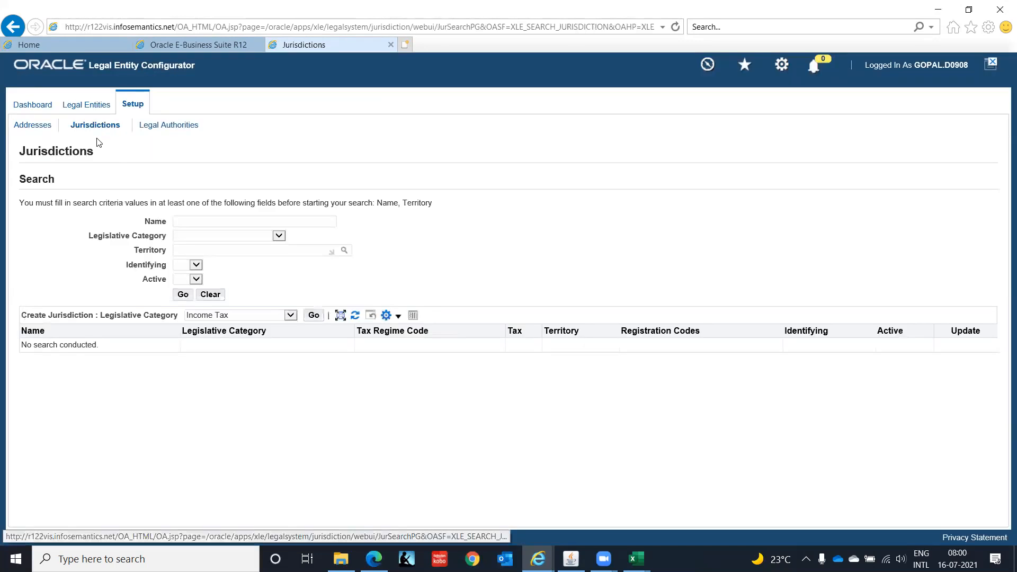
pyautogui.click(283, 237)
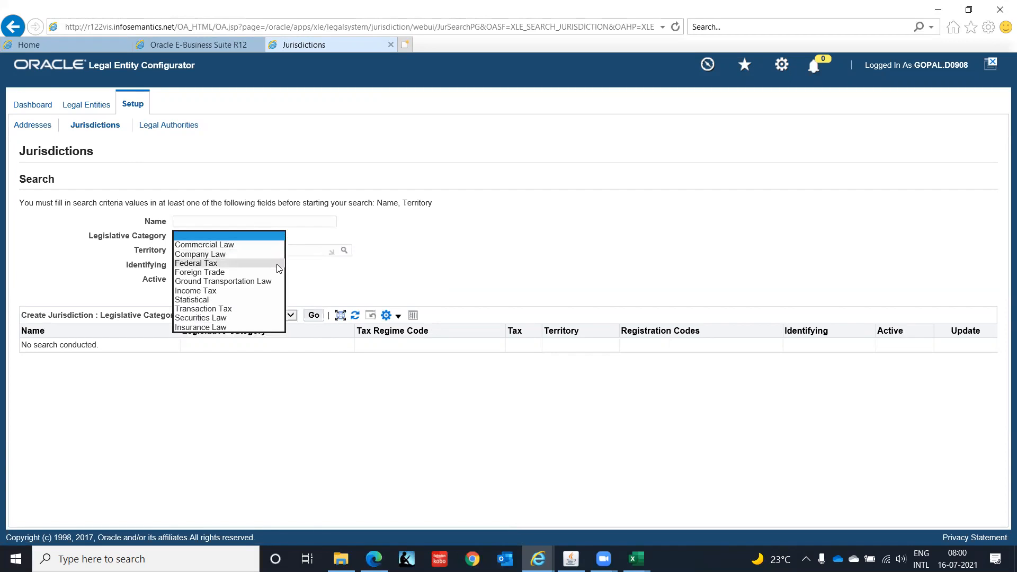
pyautogui.click(268, 236)
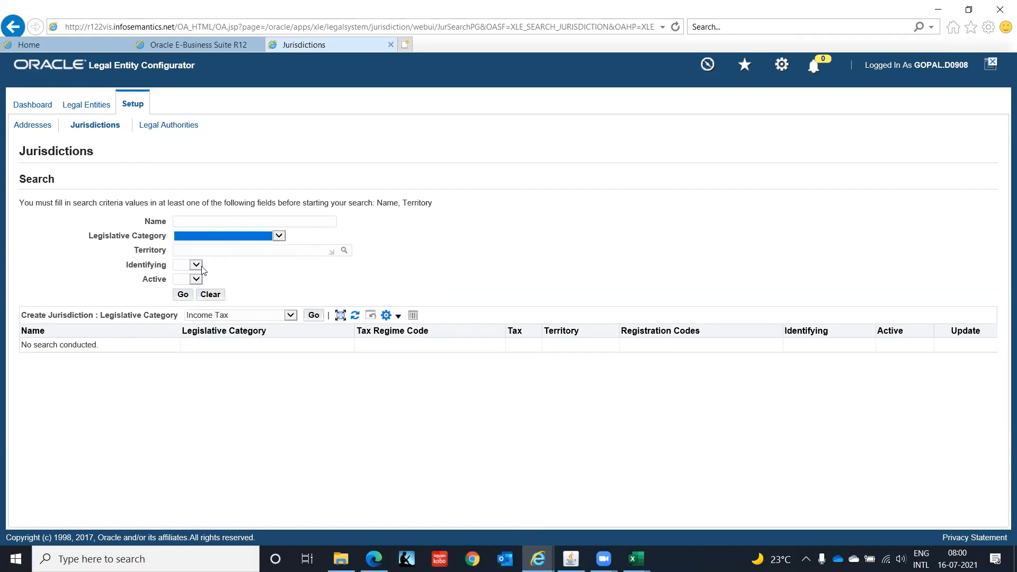
pyautogui.click(212, 247)
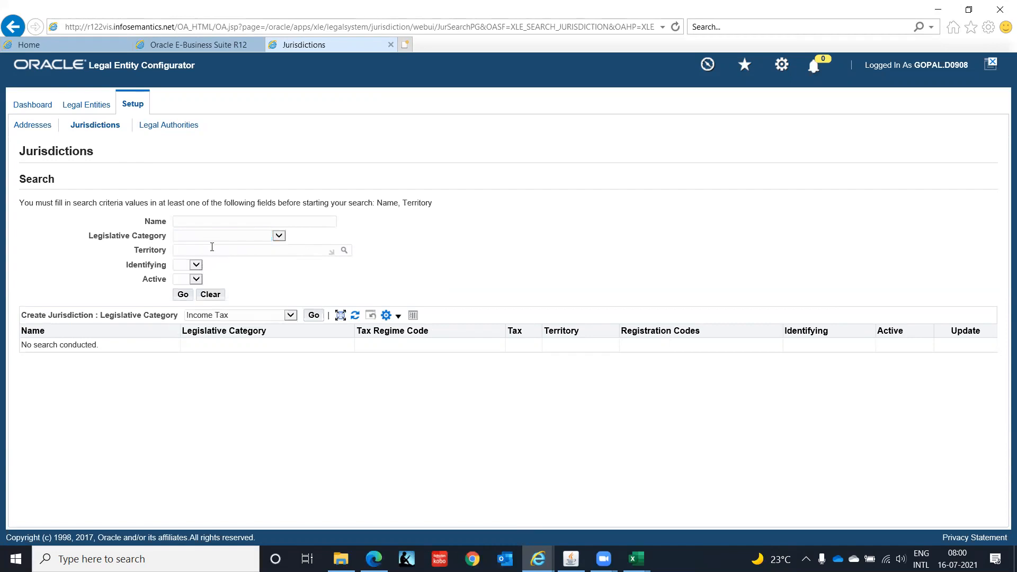
# Try to look up India as the territory for the jurisdiction search.
pyautogui.write('Indi')
pyautogui.press('Tab')
pyautogui.click(345, 251)
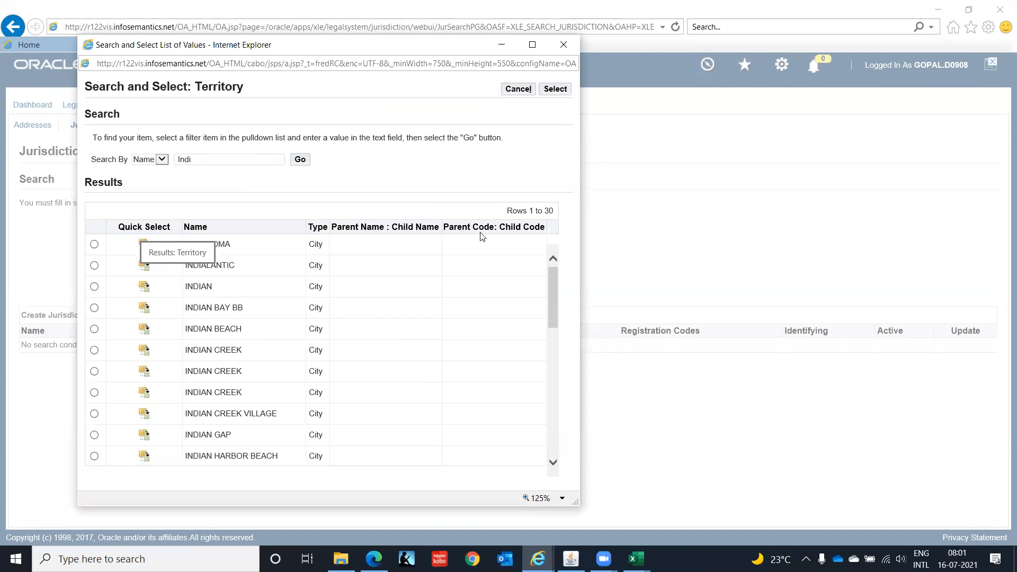
pyautogui.moveTo(551, 281); pyautogui.dragTo(562, 397)
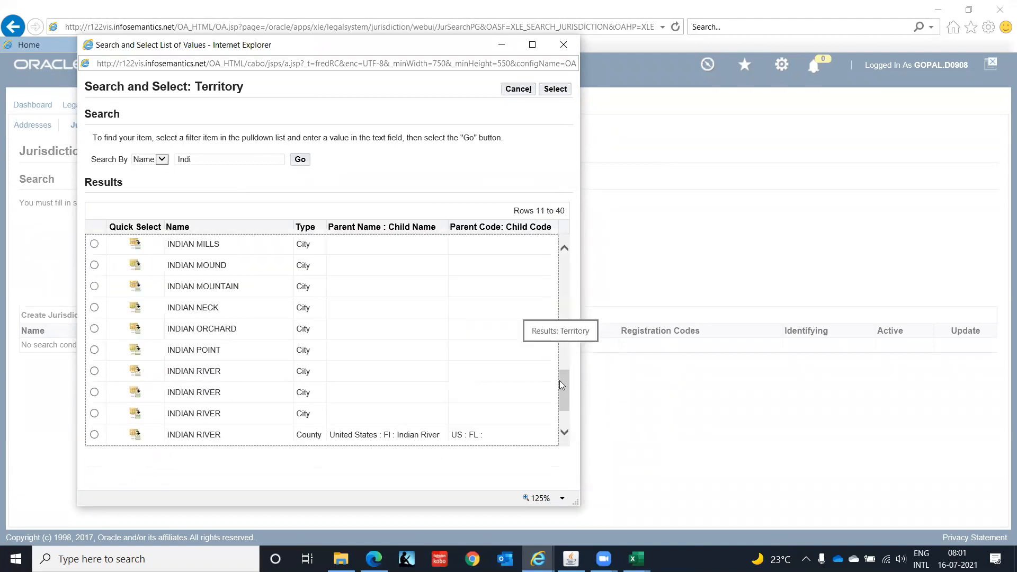
pyautogui.moveTo(560, 380); pyautogui.dragTo(560, 394)
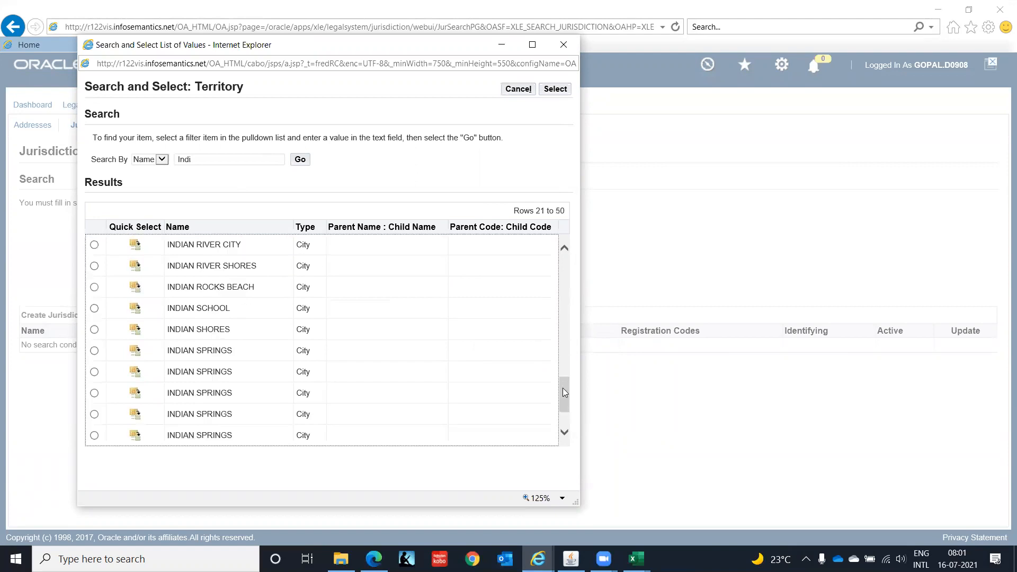
pyautogui.moveTo(565, 393); pyautogui.dragTo(566, 408)
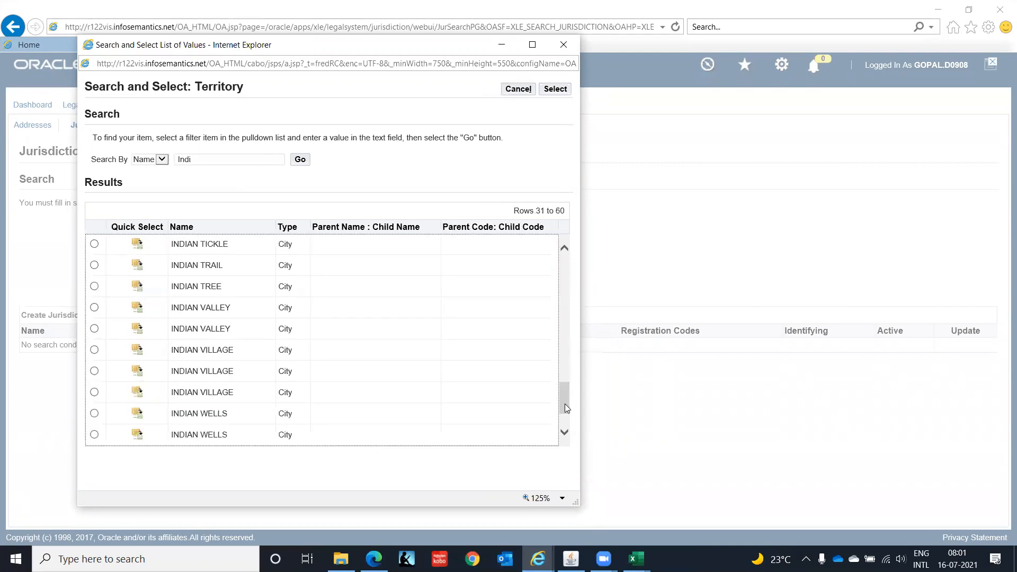
pyautogui.click(565, 433)
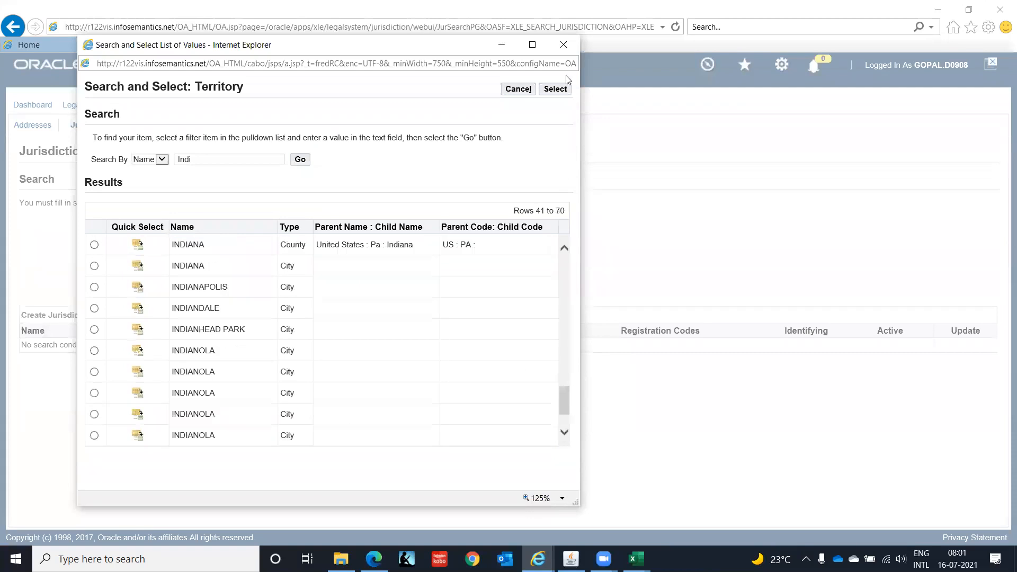
pyautogui.click(566, 51)
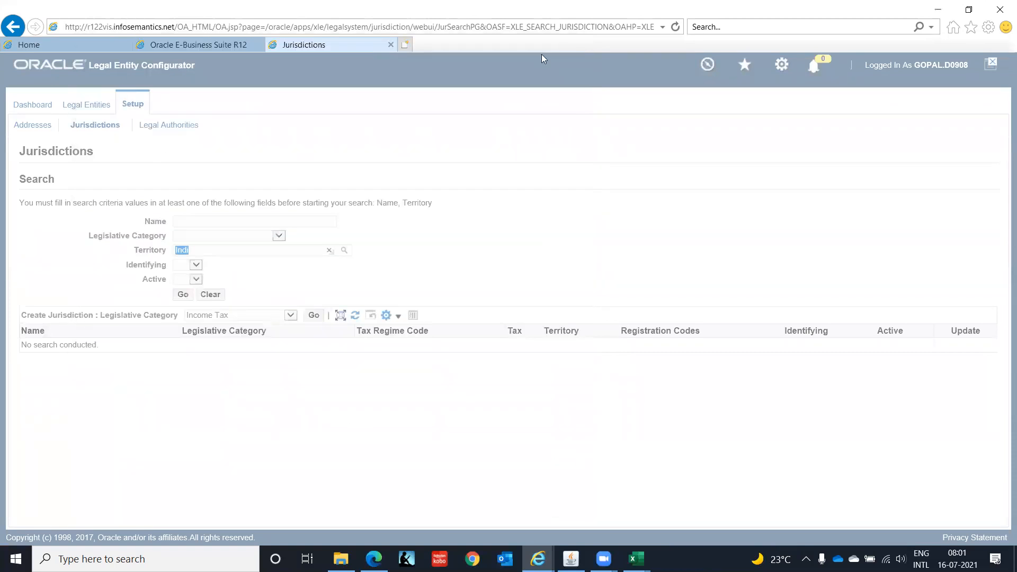
pyautogui.press('BackSpace')
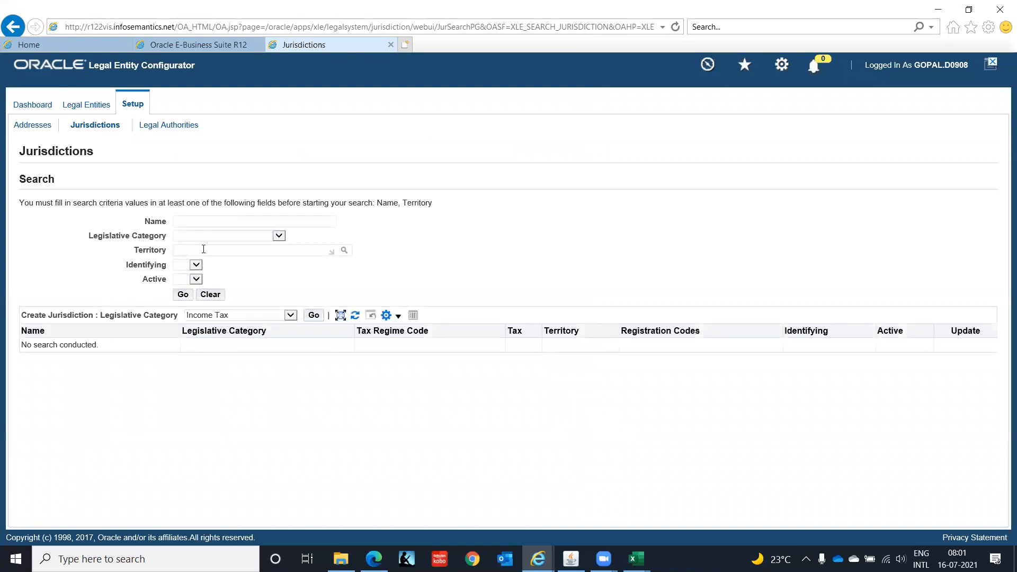
# Set the jurisdiction search's legislative category to Income Tax.
pyautogui.click(278, 236)
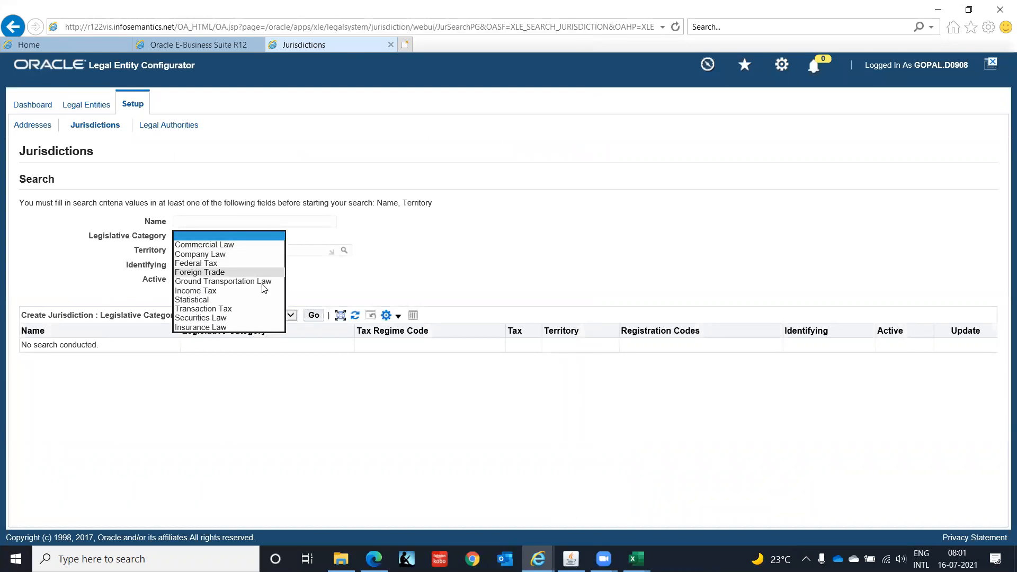
pyautogui.click(264, 292)
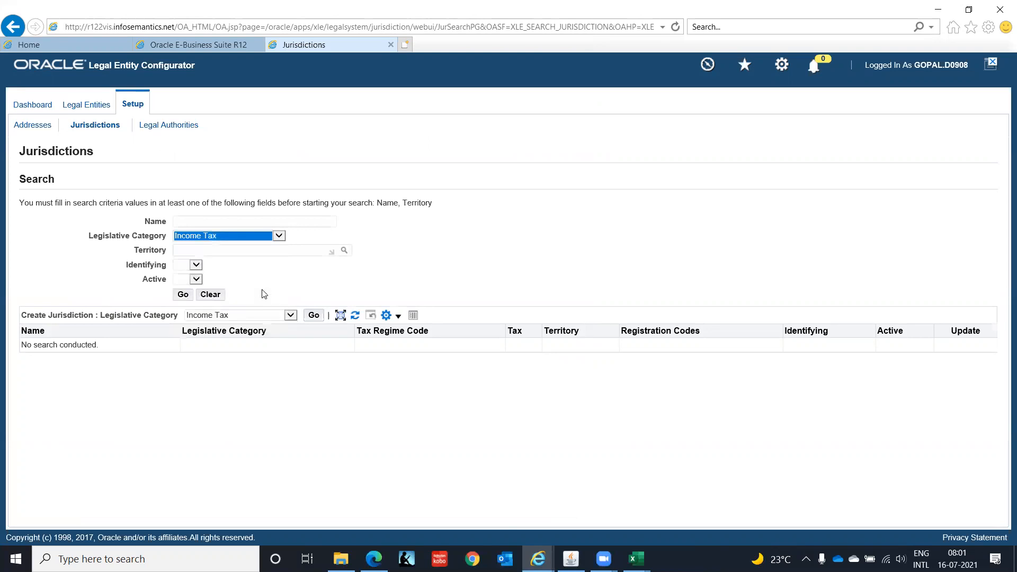
# Search the jurisdictions for legislative category Income Tax in territory INDIA.
pyautogui.click(181, 296)
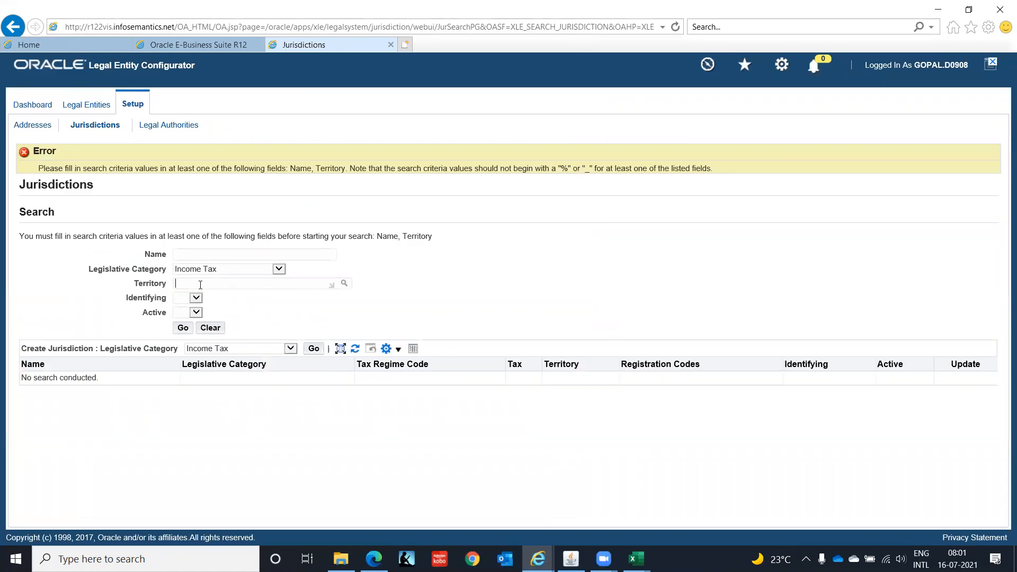
pyautogui.write('IND')
pyautogui.press('Tab')
pyautogui.click(183, 328)
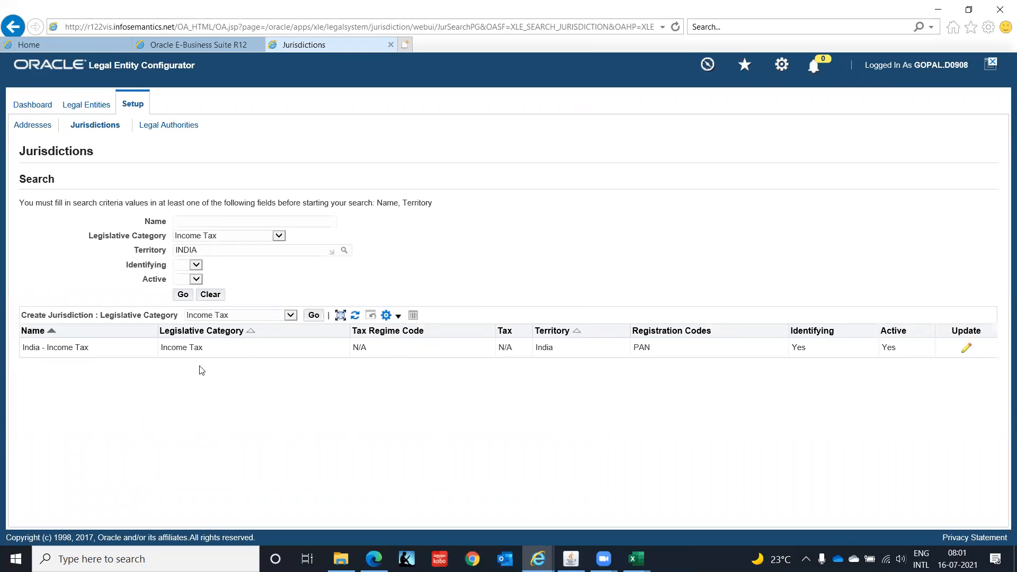
# Review the legislative category options and open the Legal Entities page of the configurator.
pyautogui.click(277, 236)
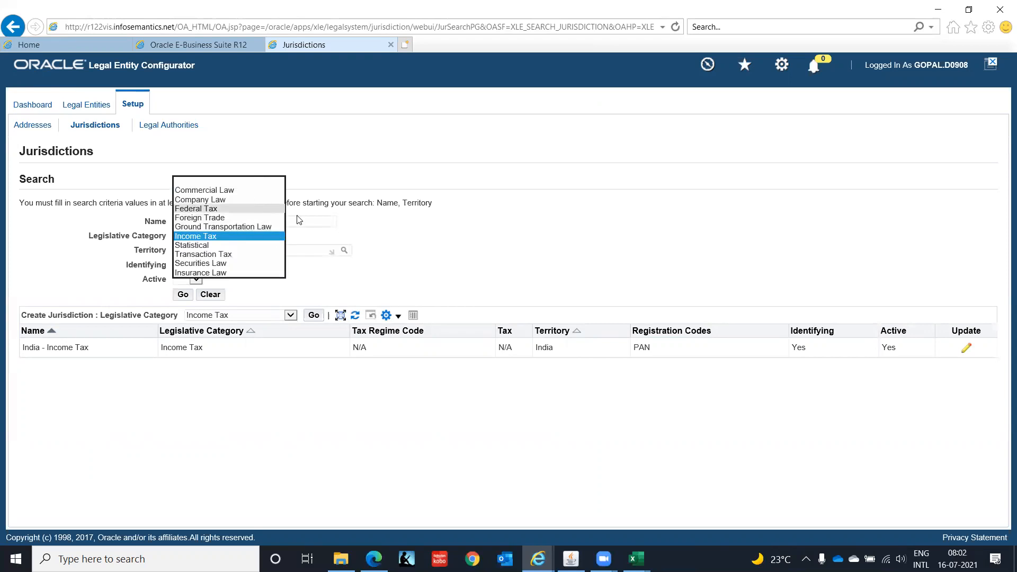
pyautogui.click(413, 240)
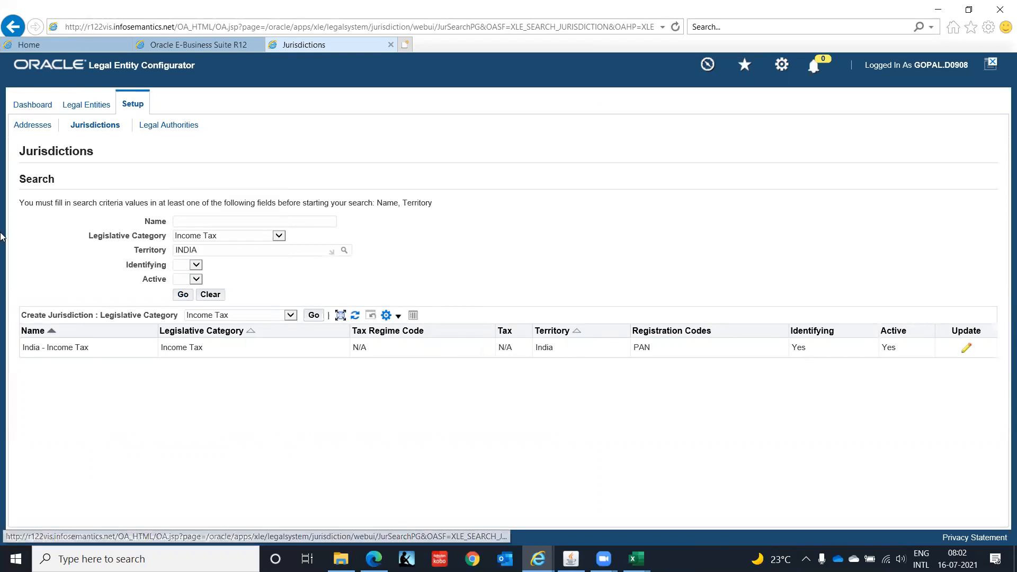
pyautogui.click(87, 110)
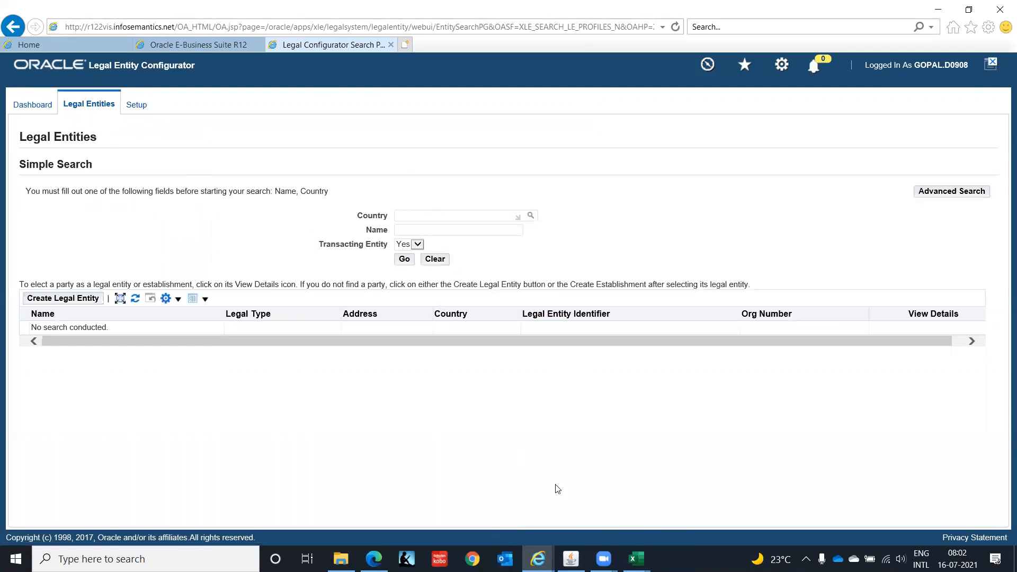
# Switch to the Oracle Applications forms window and choose the GL Super User, IT India responsibility.
pyautogui.click(571, 559)
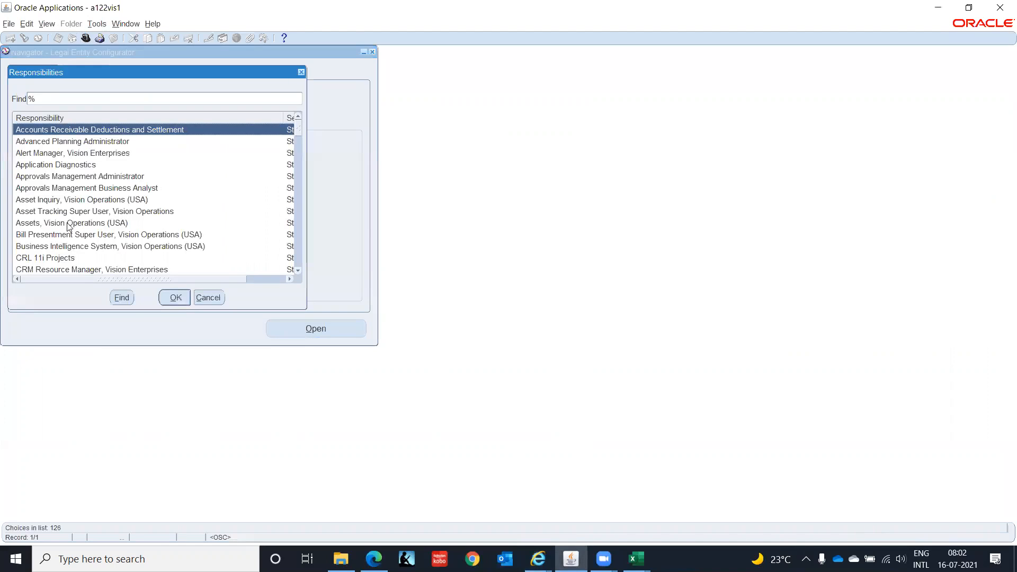
pyautogui.write('g')
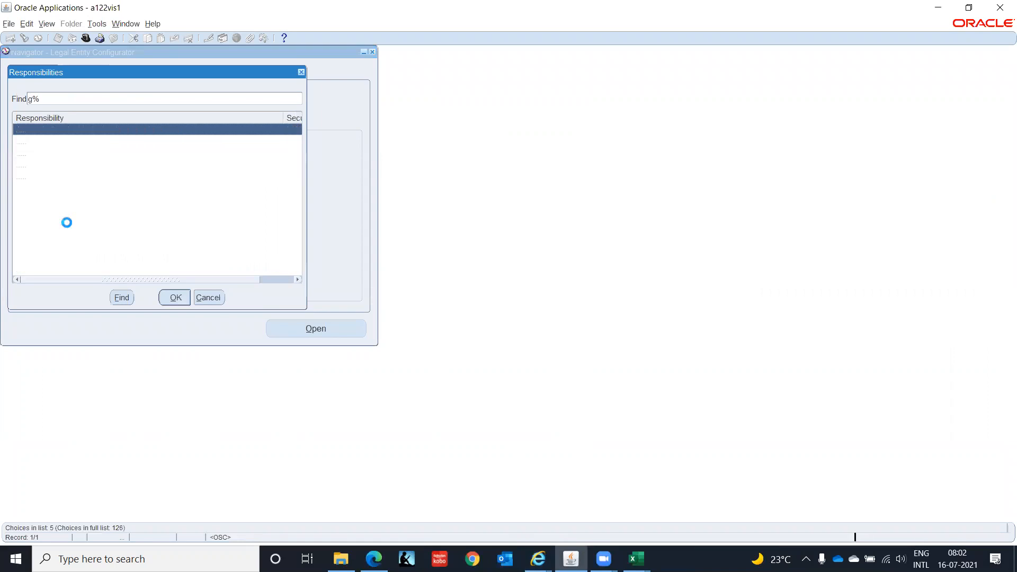
pyautogui.press('Return')
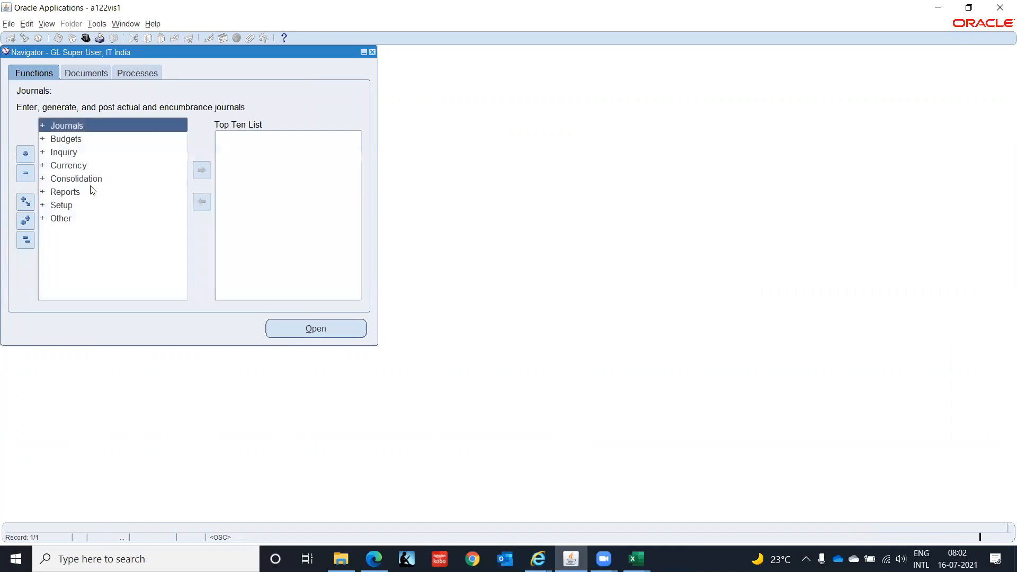
# Open Accounting Setup Manager under Setup > Financials and go to its Legal Entities page.
pyautogui.click(69, 206)
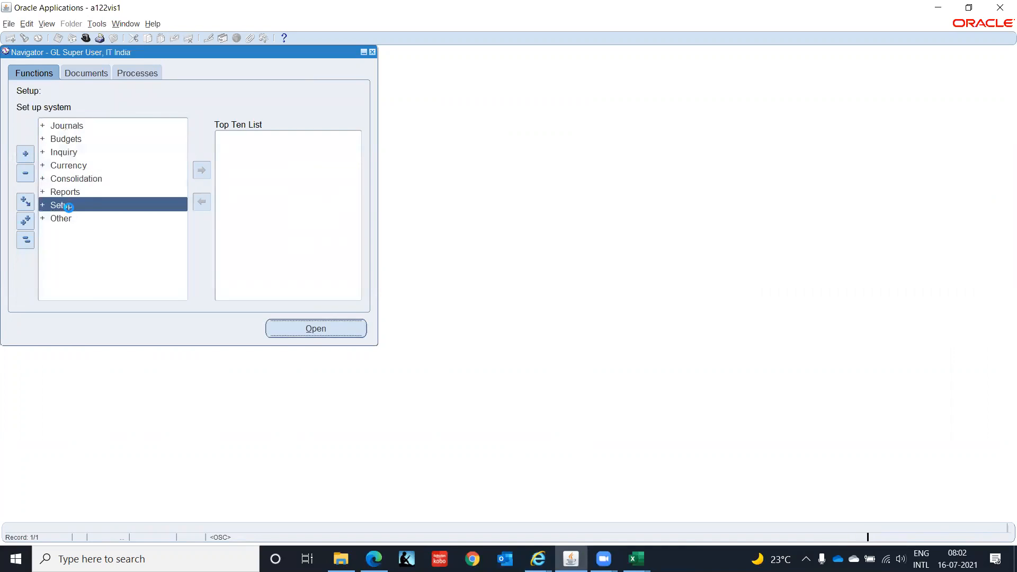
pyautogui.doubleClick(68, 206)
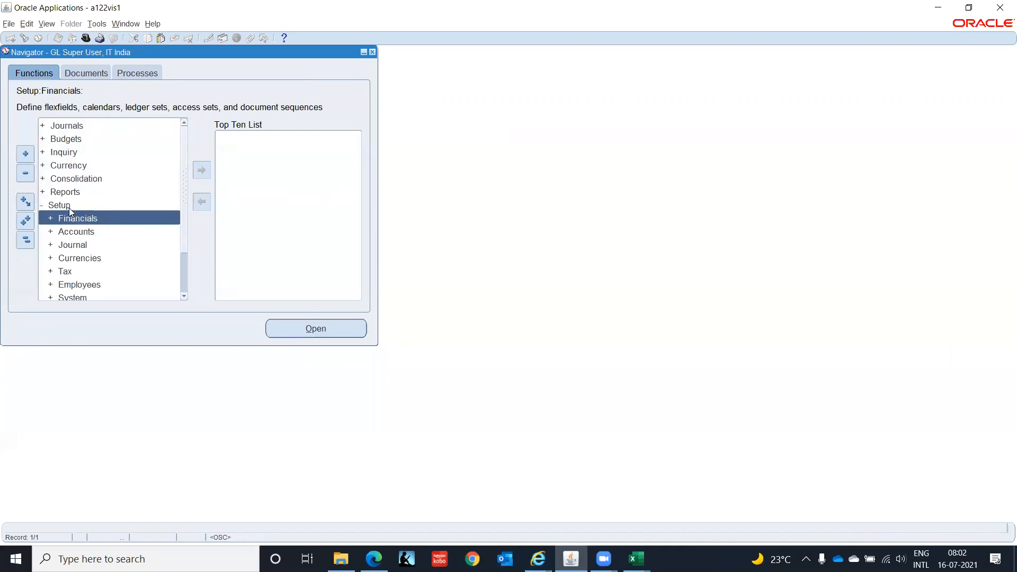
pyautogui.press('Return')
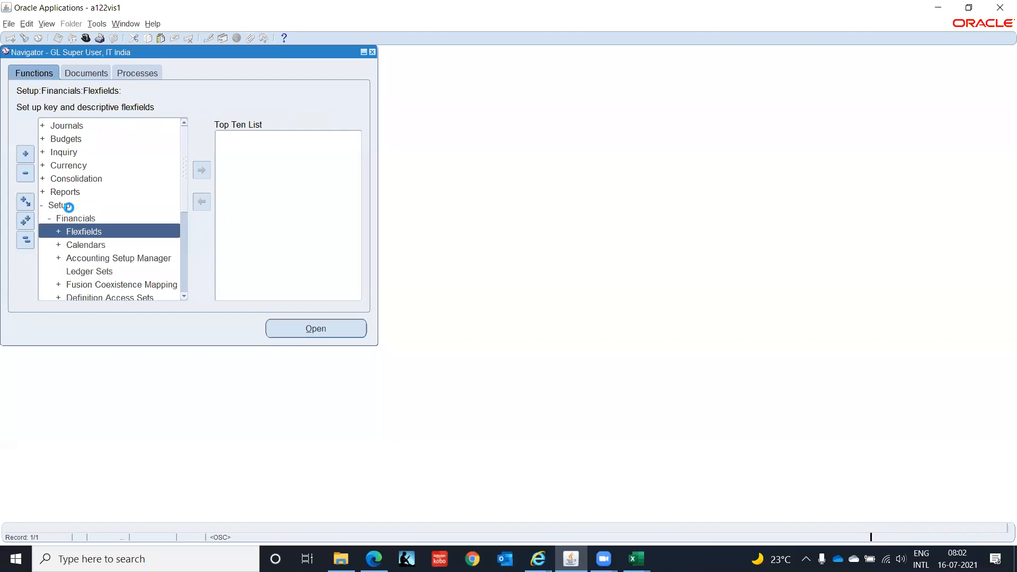
pyautogui.press('Down')
pyautogui.press('Down')
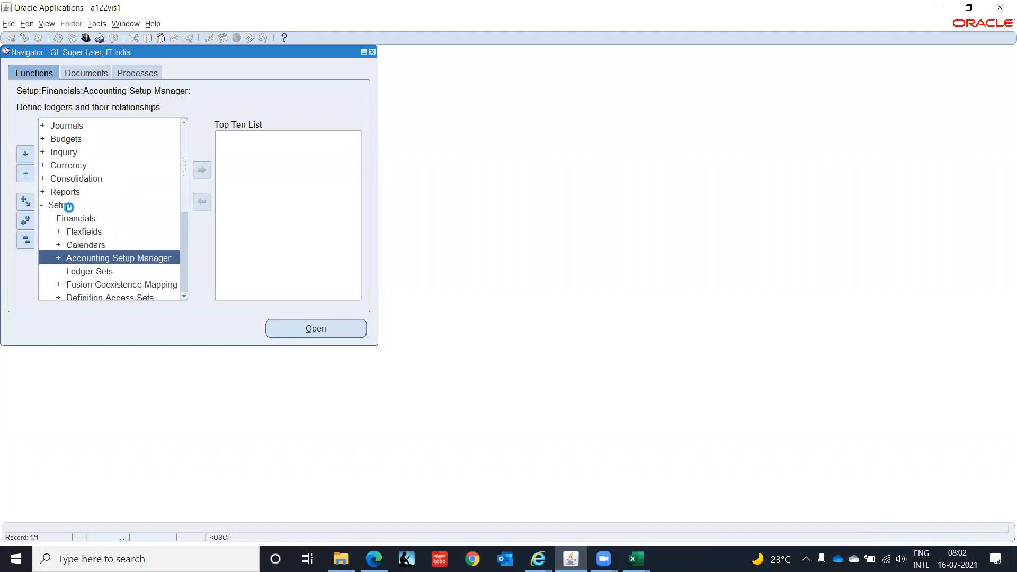
pyautogui.press('Return')
pyautogui.press('Return')
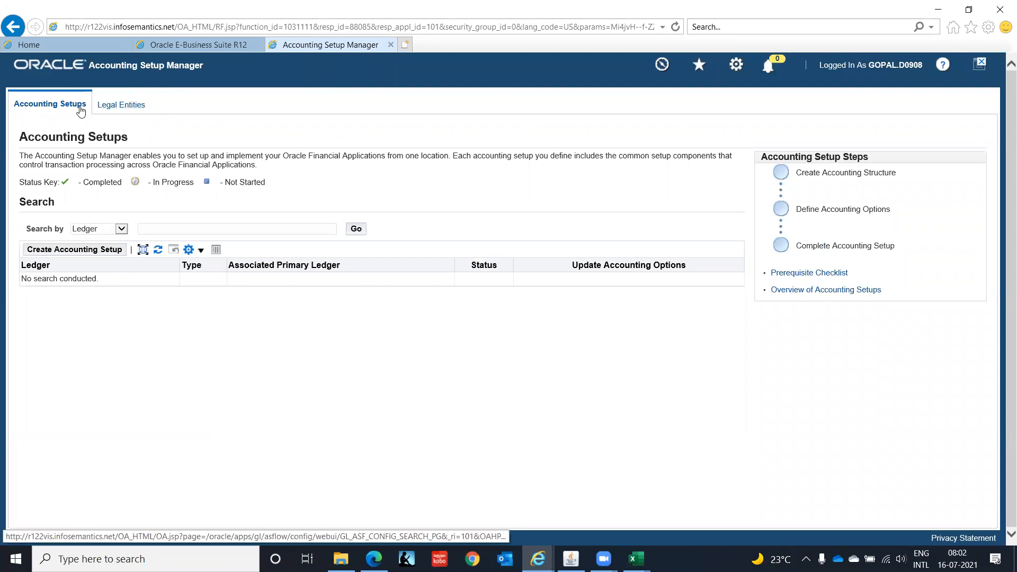
pyautogui.click(136, 107)
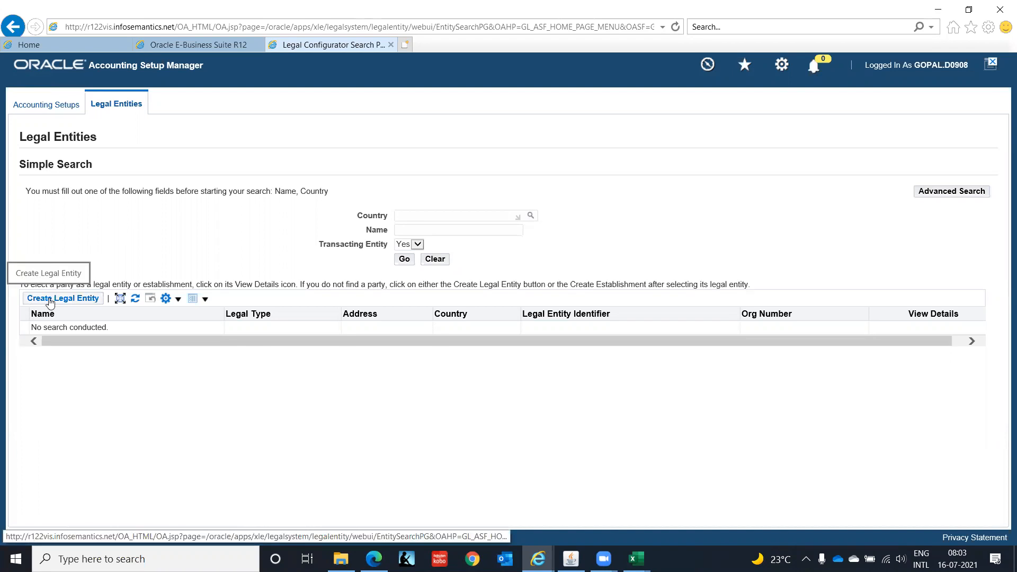
# Start creating a new legal entity with territory India.
pyautogui.click(50, 300)
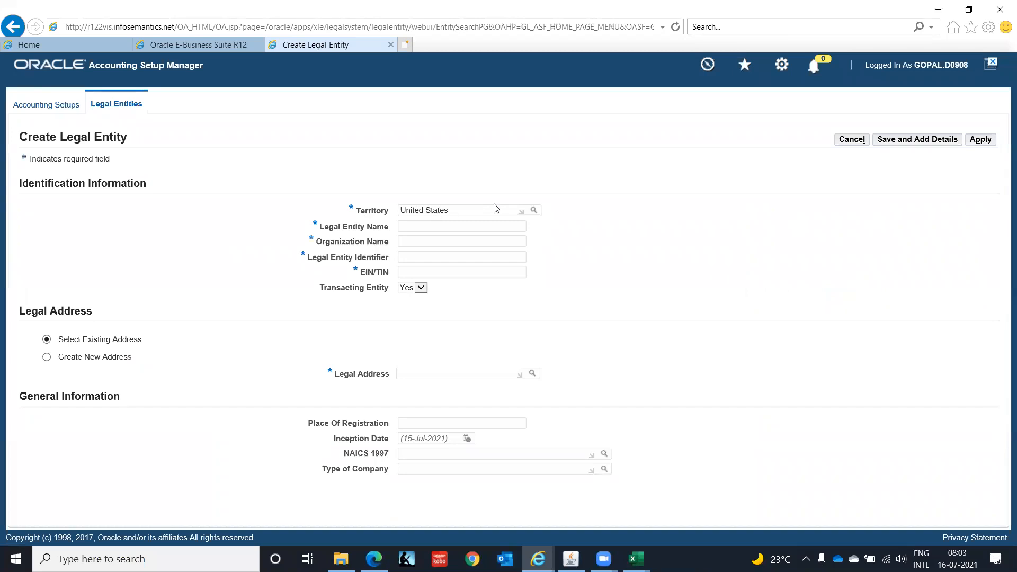
pyautogui.moveTo(491, 212); pyautogui.dragTo(340, 212)
pyautogui.write('India')
pyautogui.press('Tab')
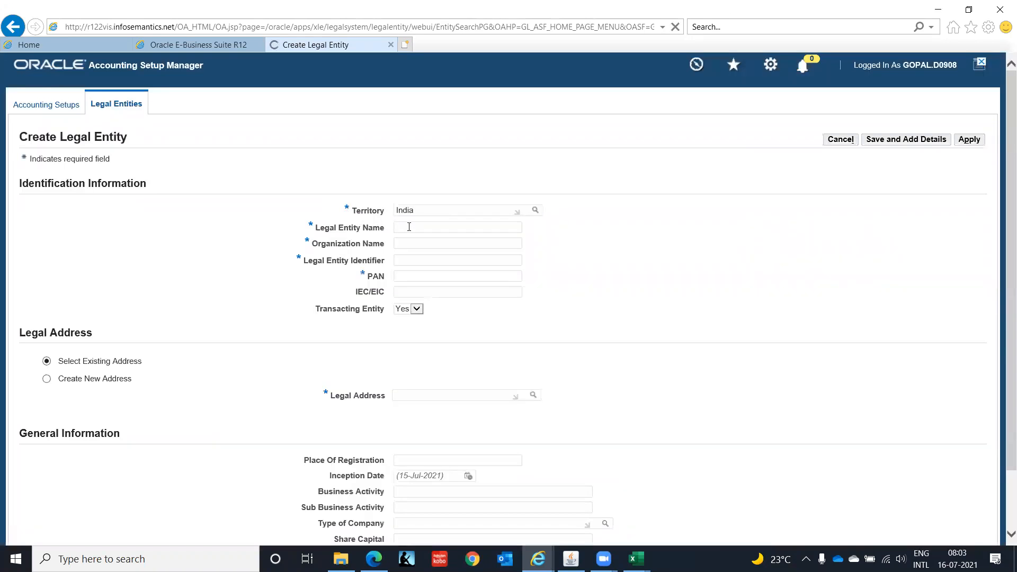
# Enter IT Private Limited as legal entity and organization name, and IT0000001 as the legal entity identifier.
pyautogui.write('IT Private Limited')
pyautogui.press('Tab')
pyautogui.write('IT')
pyautogui.write(' Private Limi')
pyautogui.write('T')
pyautogui.write('0000001')
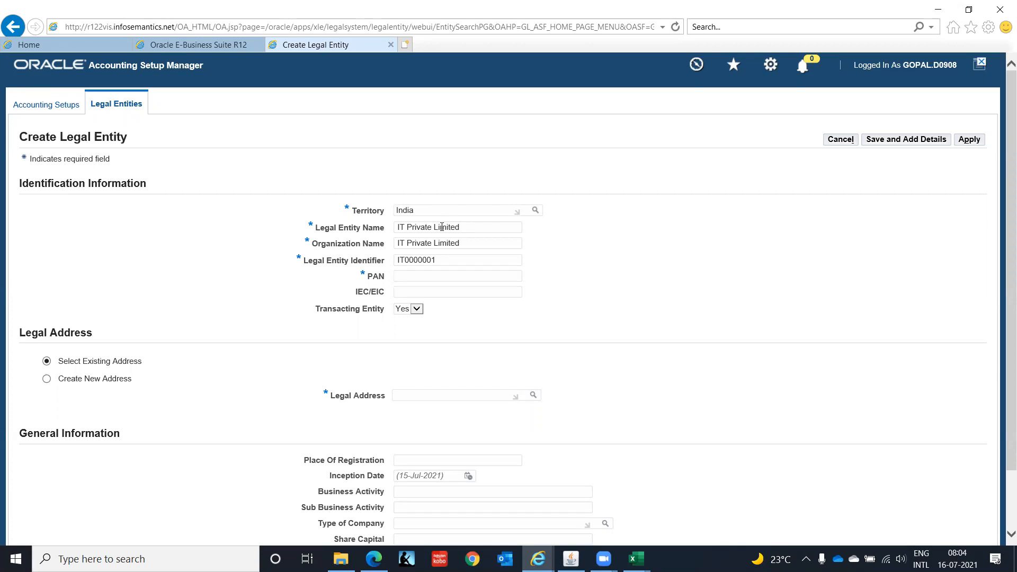
# Enter the legal entity's PAN number.
pyautogui.write('XXXXX0001C')
# Select the existing legal address AMBIT IT Park, India by searching Address Line 1 for Ambit IT Park.
pyautogui.scroll(-2, 1004, 265)
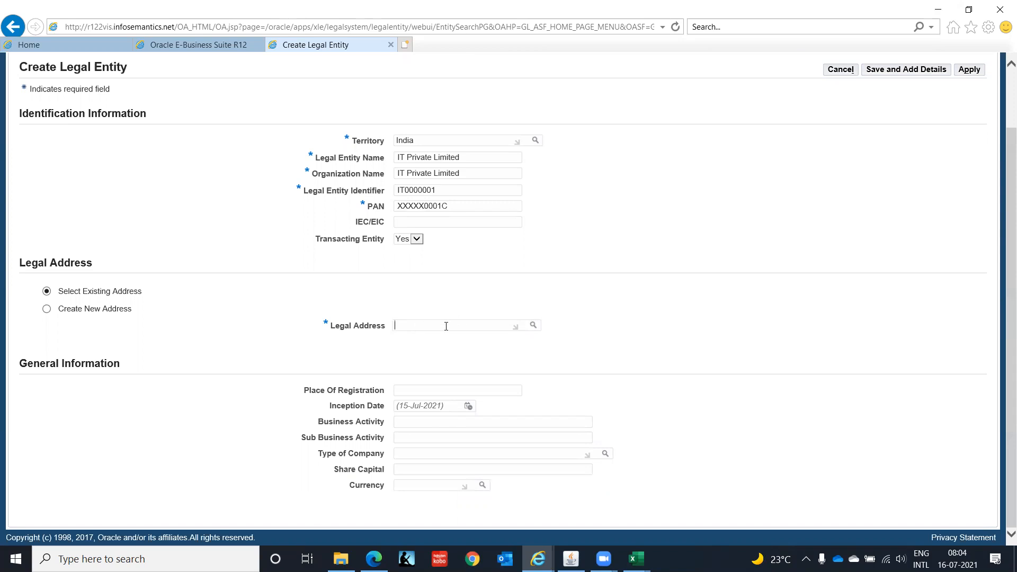
pyautogui.write('IT Ind')
pyautogui.press('Tab')
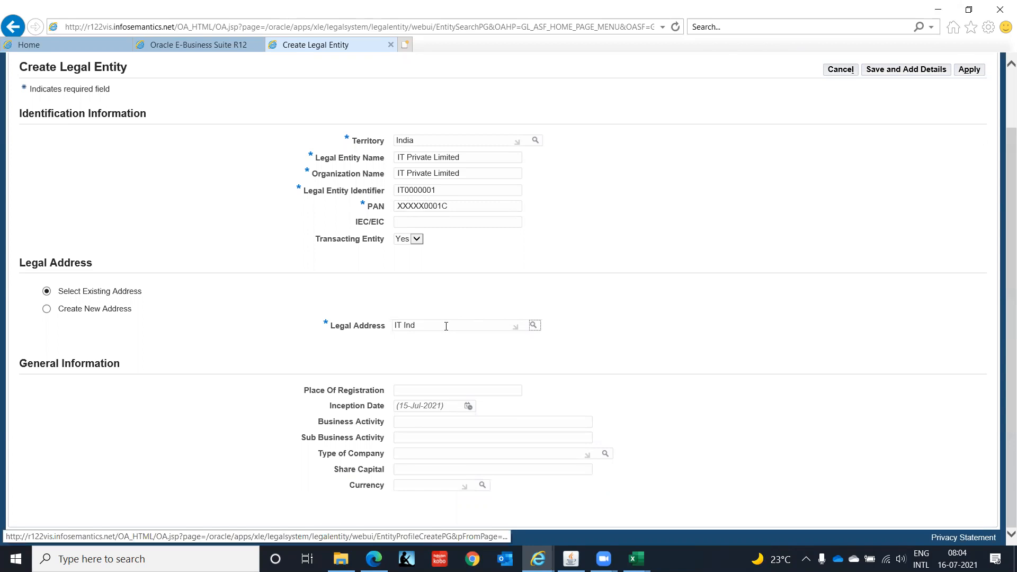
pyautogui.press('Return')
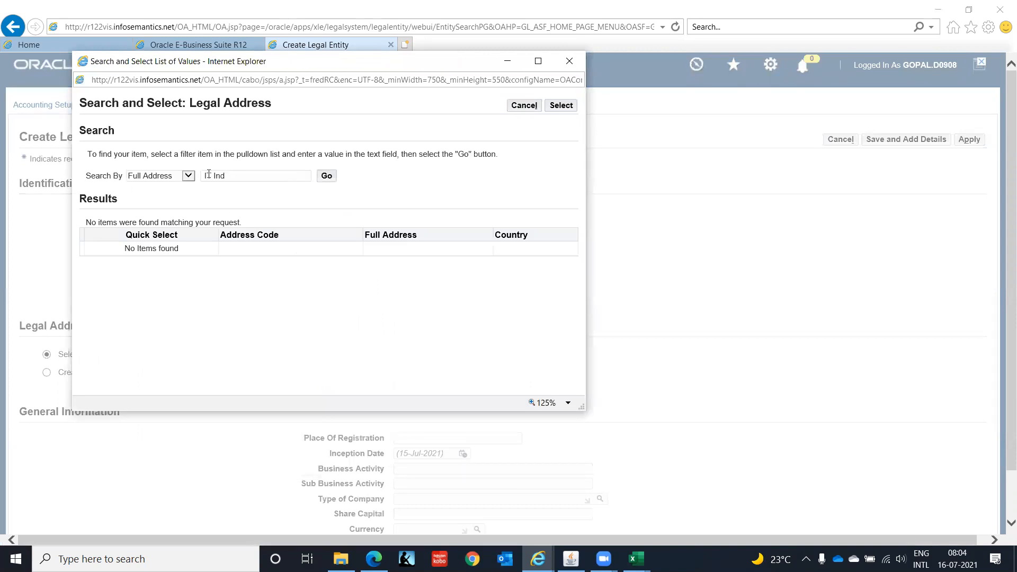
pyautogui.click(189, 176)
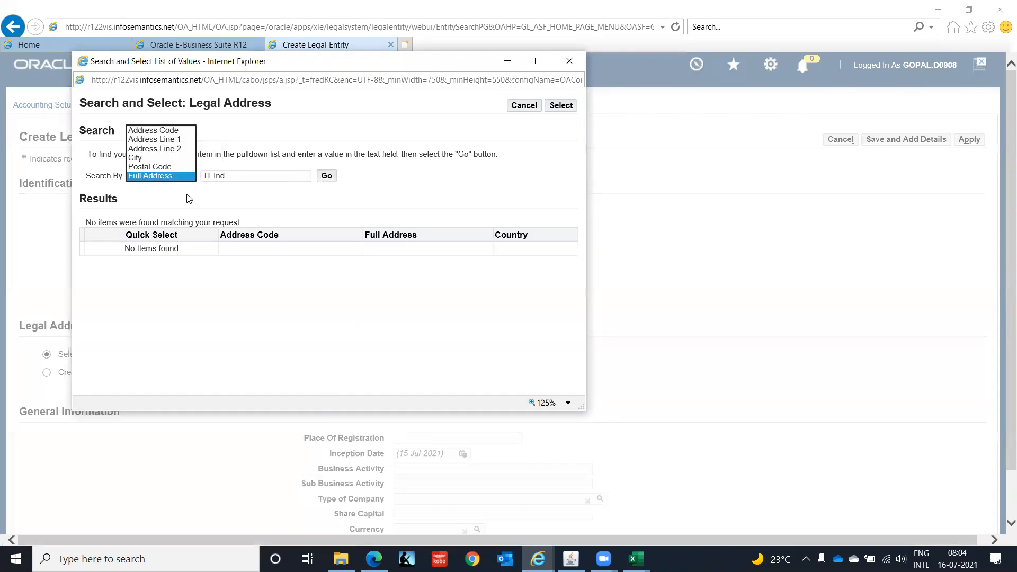
pyautogui.click(173, 140)
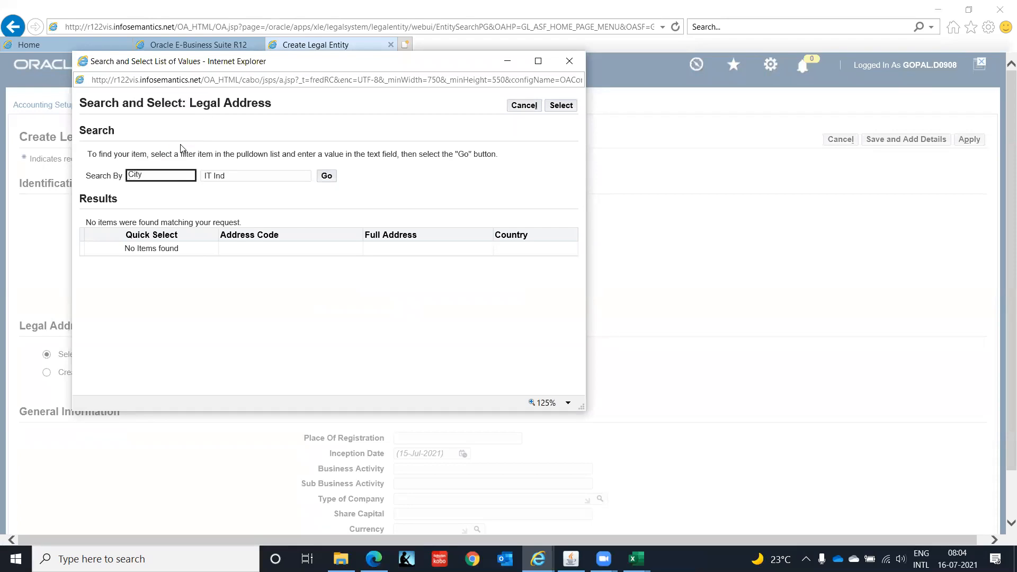
pyautogui.moveTo(226, 176); pyautogui.dragTo(192, 176)
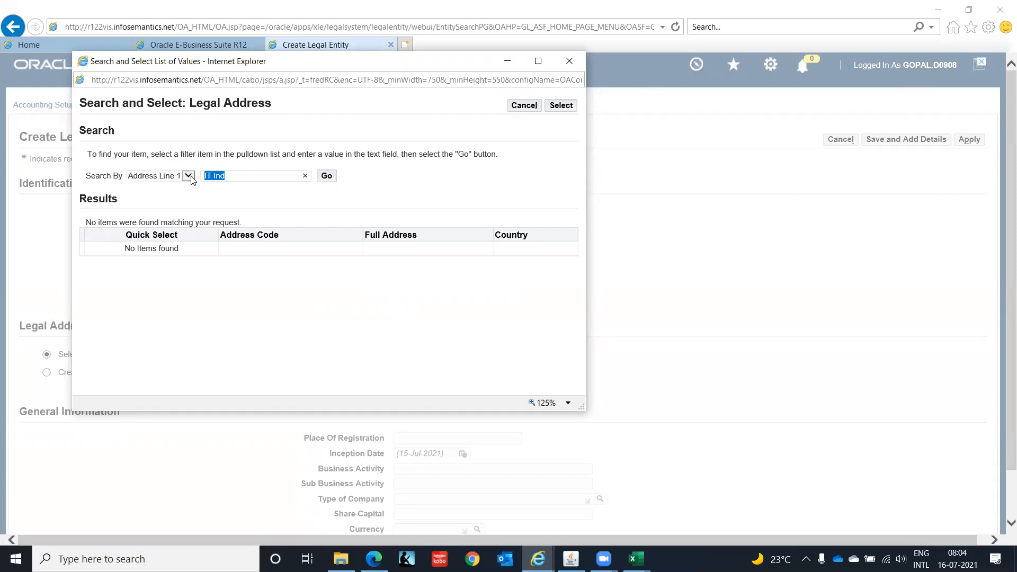
pyautogui.write('Ambit It Park')
pyautogui.click(325, 181)
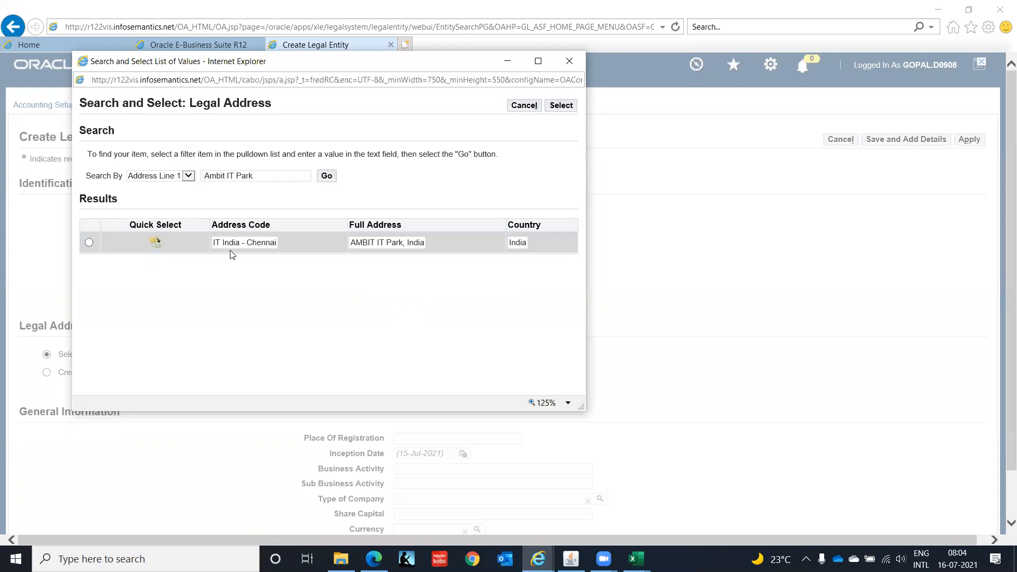
pyautogui.click(155, 244)
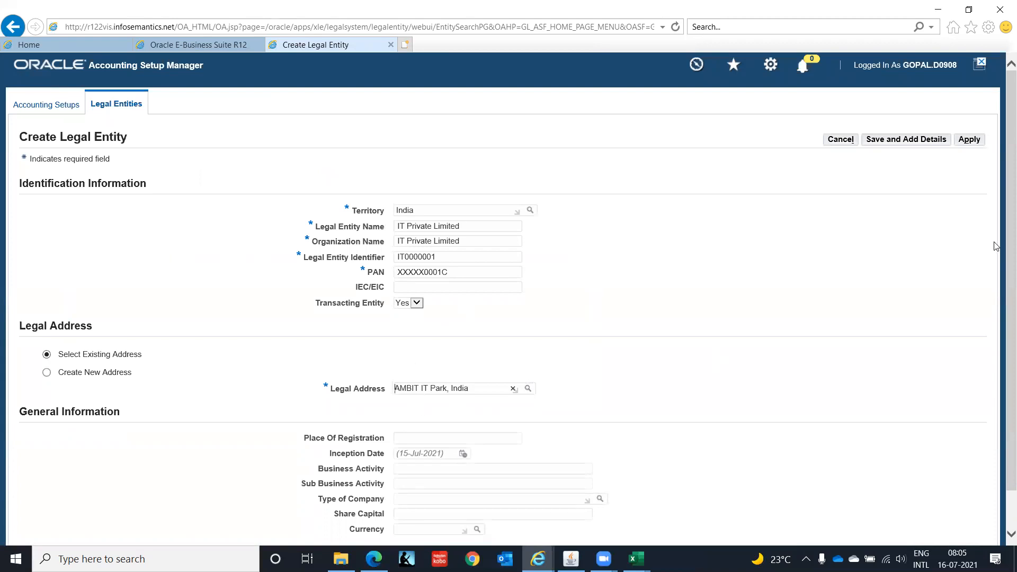
# Set place of registration Chennai, currency INR and share capital 100000000, then save the legal entity and add details.
pyautogui.moveTo(1003, 244); pyautogui.dragTo(1002, 341)
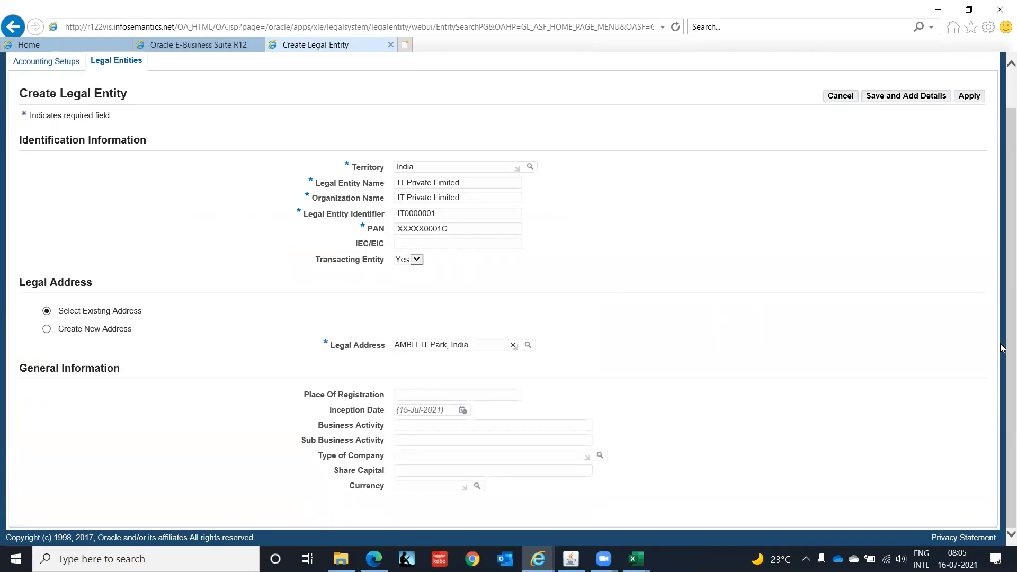
pyautogui.click(437, 396)
pyautogui.write('Chennai')
pyautogui.press('Tab')
pyautogui.click(419, 486)
pyautogui.write('INR')
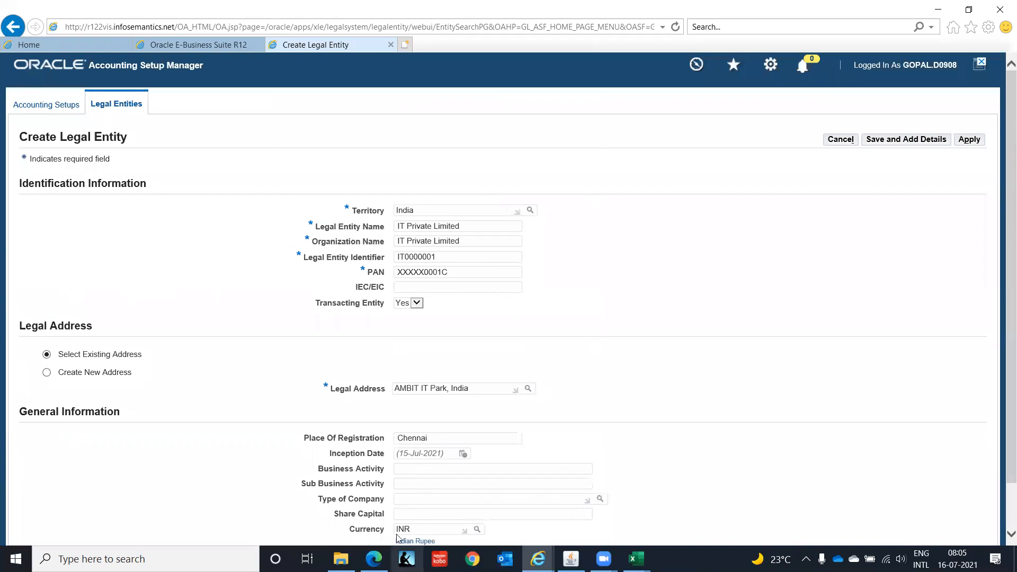
pyautogui.click(415, 513)
pyautogui.write('100000000')
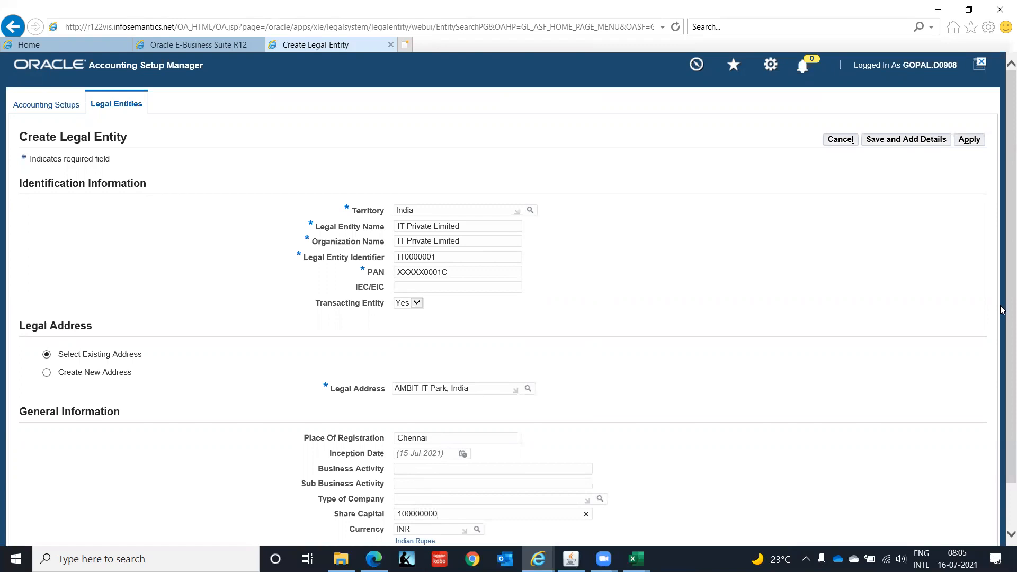
pyautogui.scroll(-2, 1002, 249)
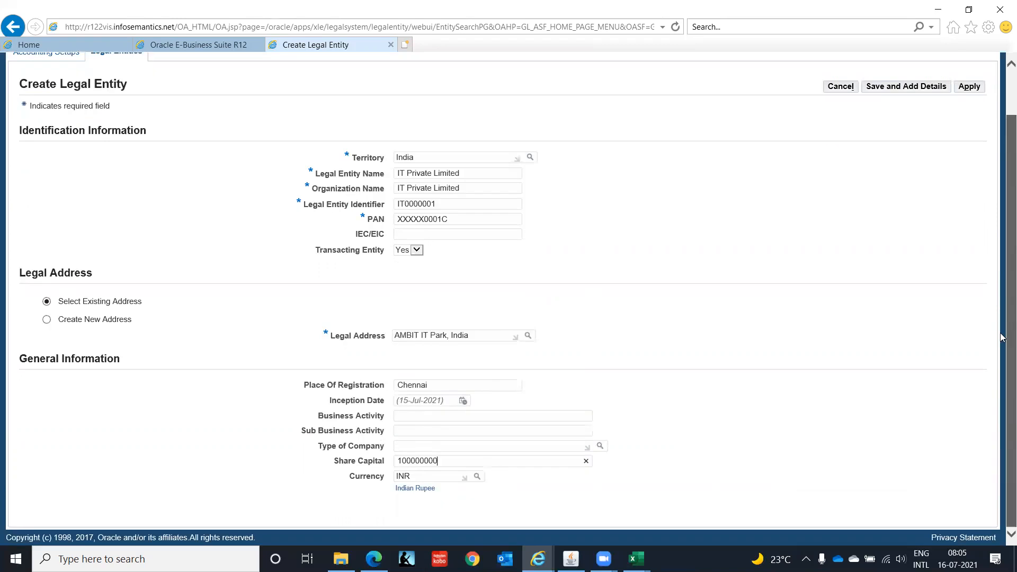
pyautogui.click(916, 87)
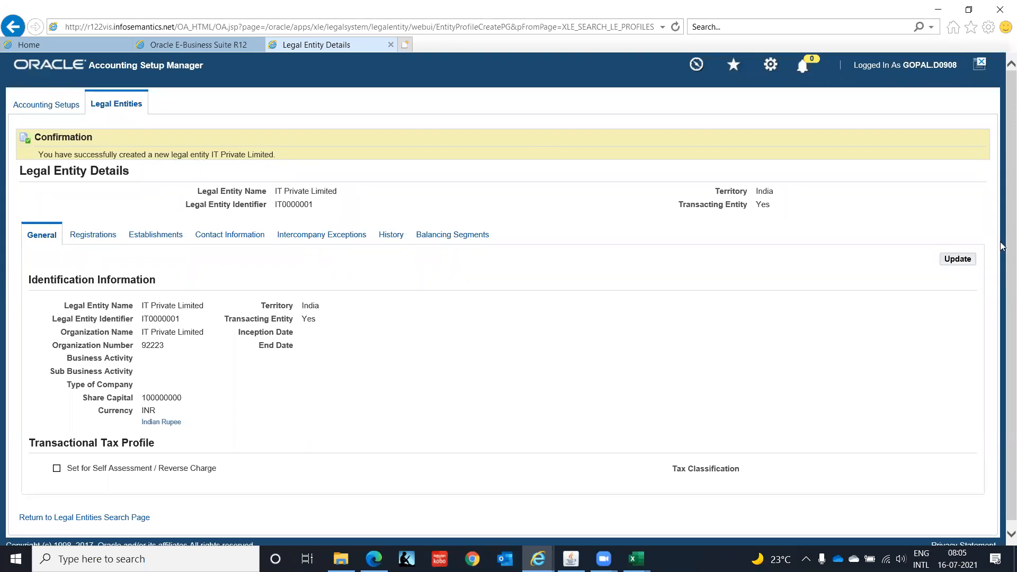
# Review the new legal entity's Registrations, Establishments and Contact Information tabs, then close the browser tab.
pyautogui.scroll(-1, 1001, 198)
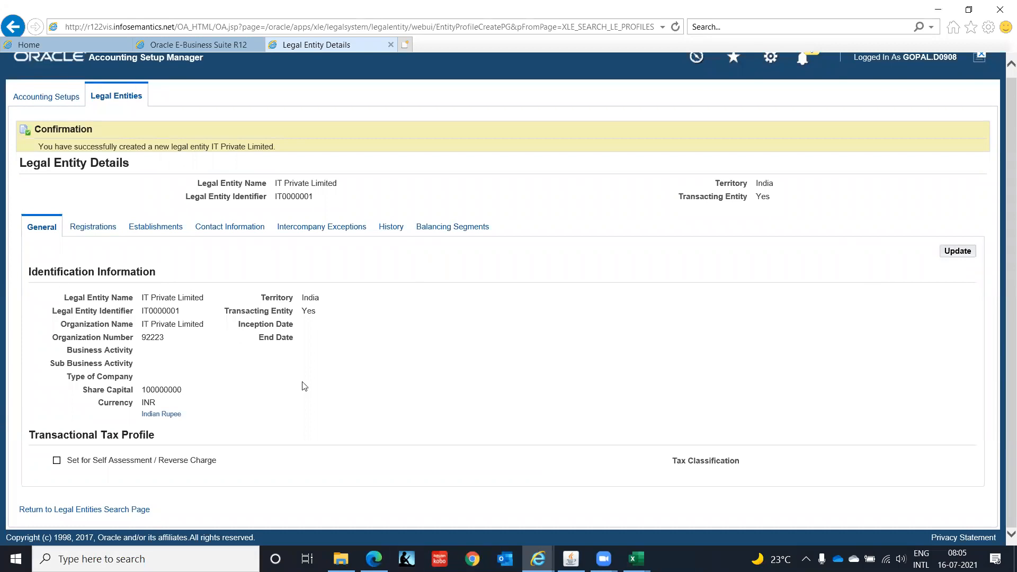
pyautogui.click(96, 233)
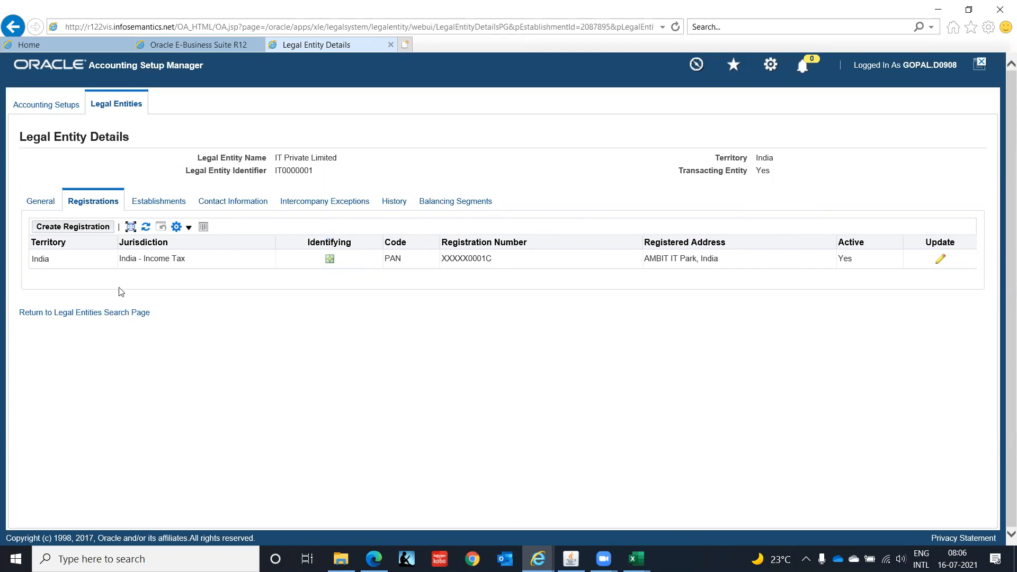
pyautogui.click(156, 203)
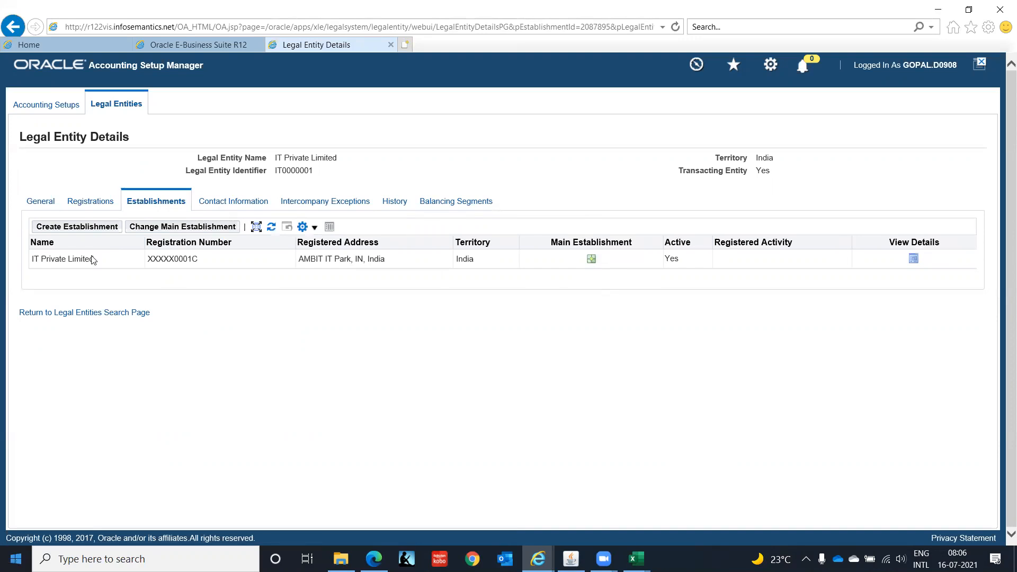
pyautogui.click(239, 202)
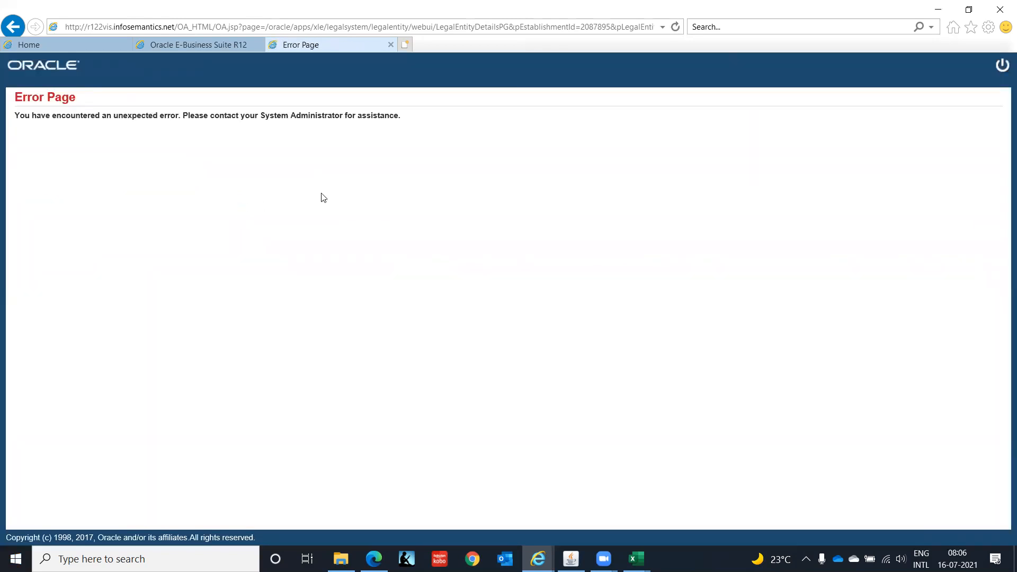
pyautogui.click(391, 44)
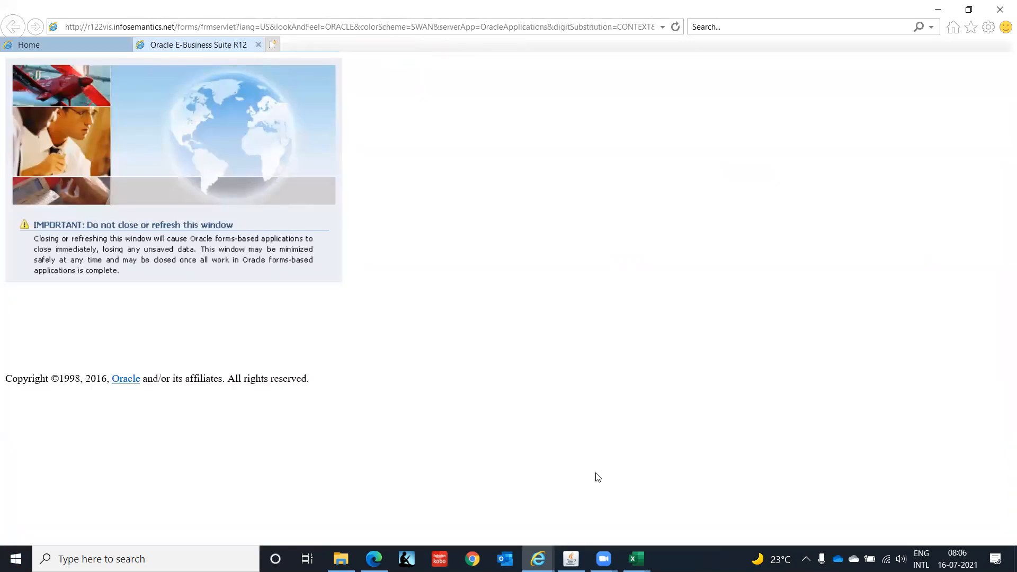
# Open Accounting Setups and search legal entities for country India and name IT Private Limited.
pyautogui.click(571, 559)
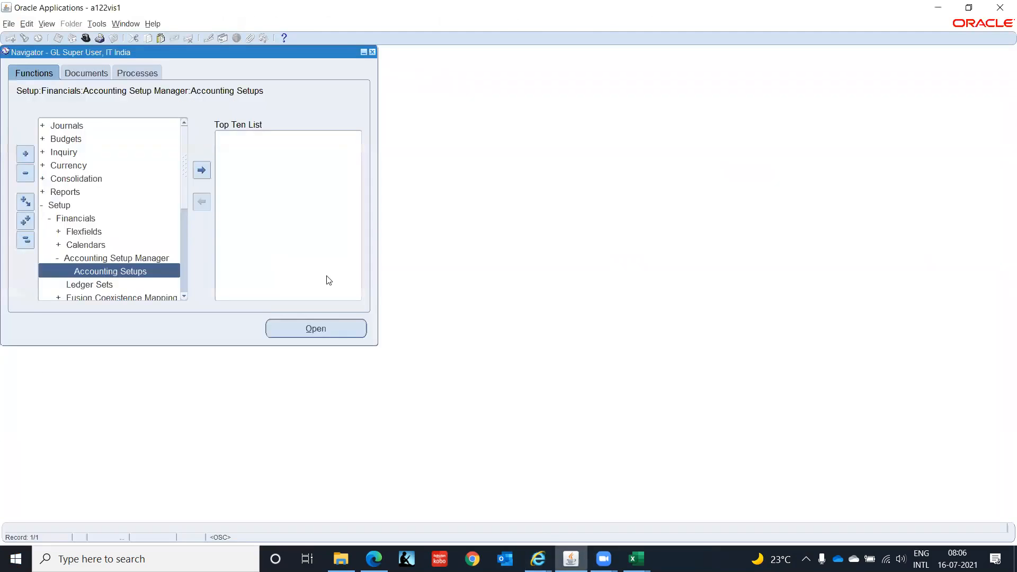
pyautogui.doubleClick(164, 270)
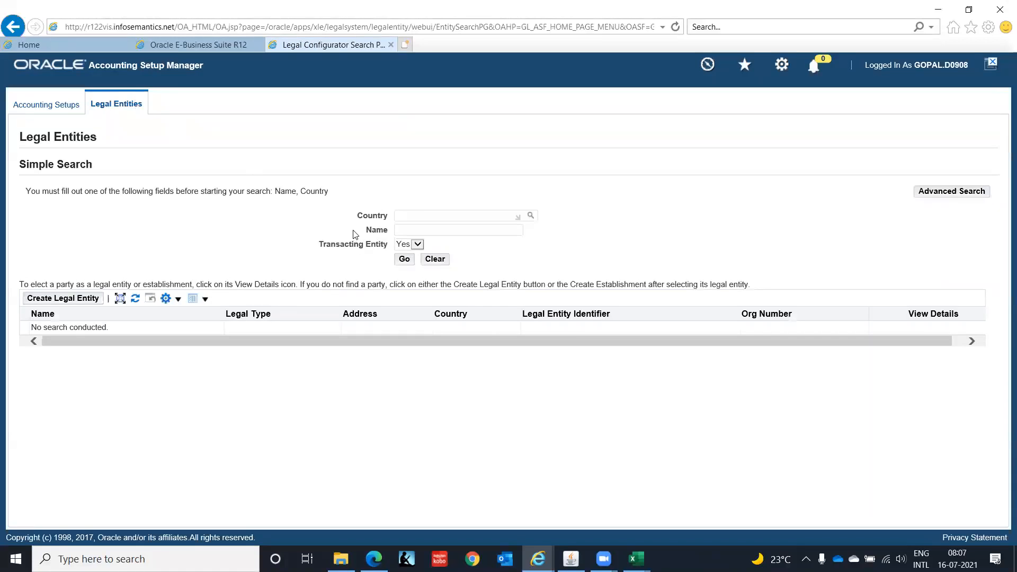
pyautogui.write('India')
pyautogui.press('Tab')
pyautogui.click(411, 229)
pyautogui.write('IT Private Limited')
pyautogui.press('Tab')
pyautogui.click(404, 259)
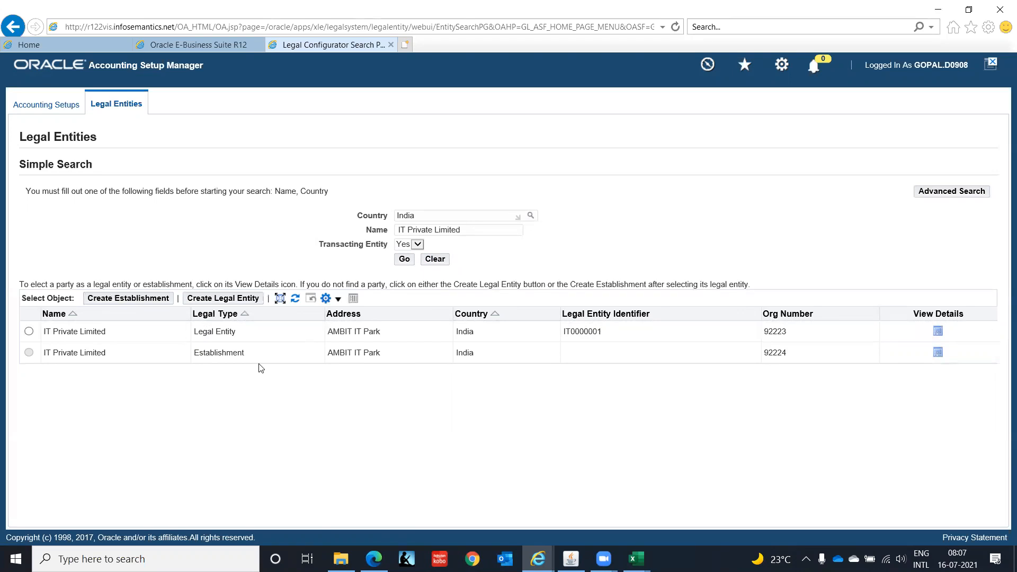
# Switch to the Excel worksheet and enter a bold, underlined Ledger heading in cell A31.
pyautogui.moveTo(636, 559)
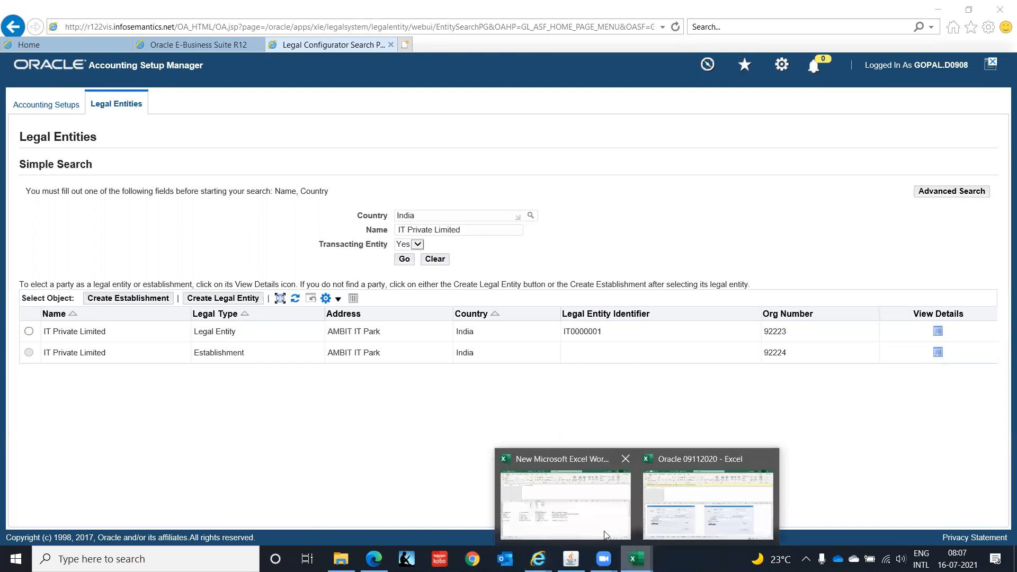
pyautogui.click(588, 519)
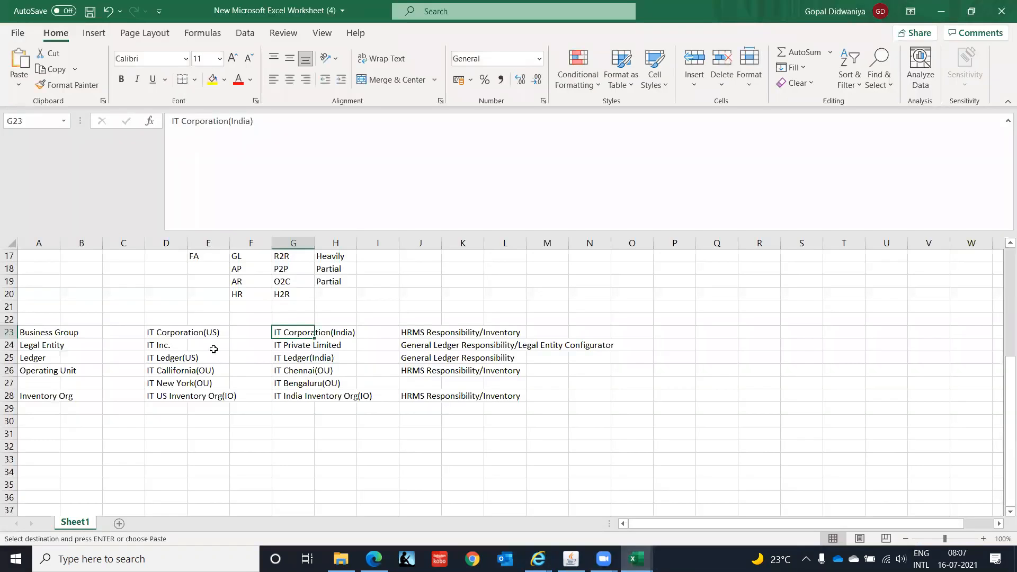
pyautogui.click(33, 360)
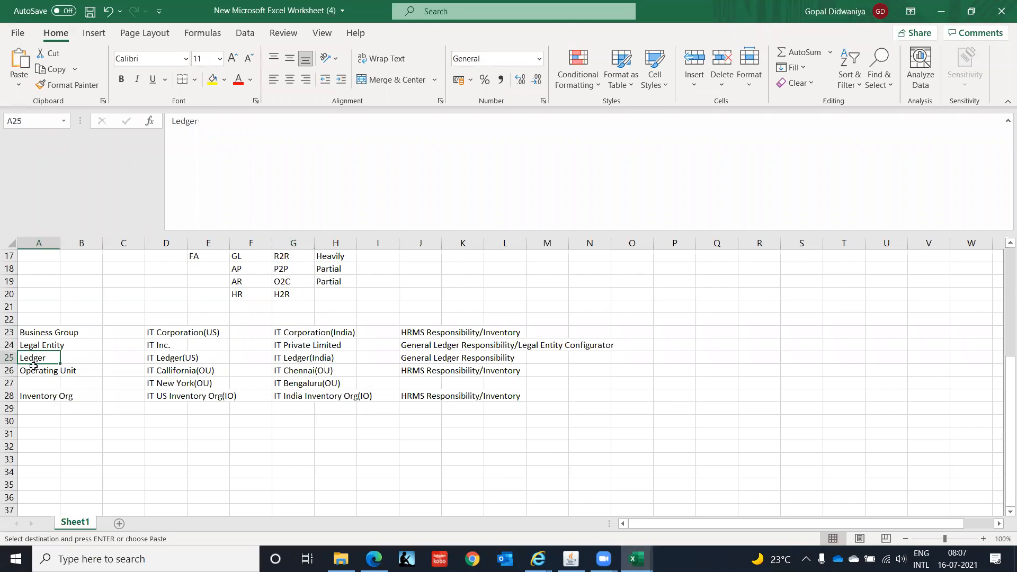
pyautogui.click(33, 372)
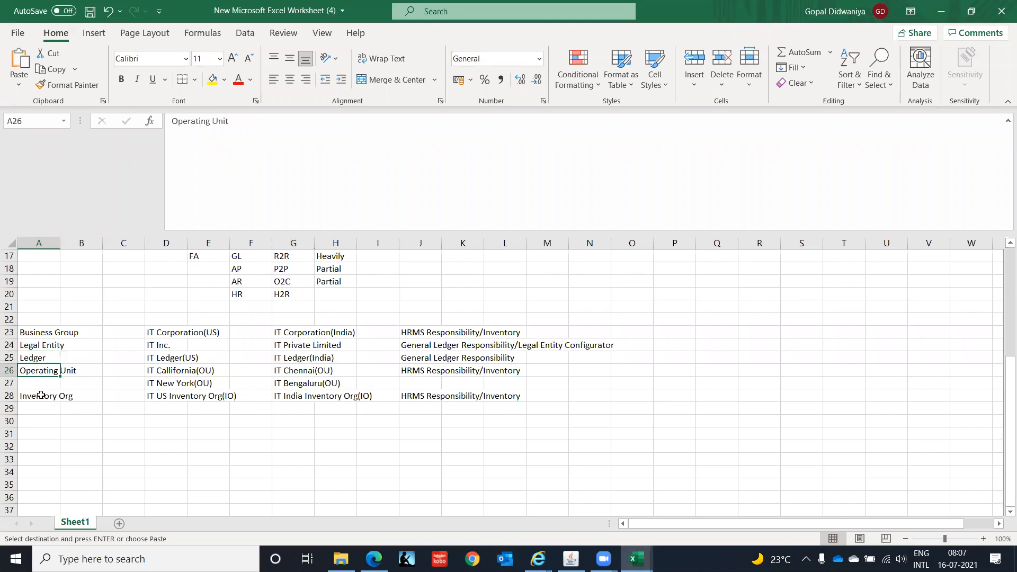
pyautogui.click(42, 396)
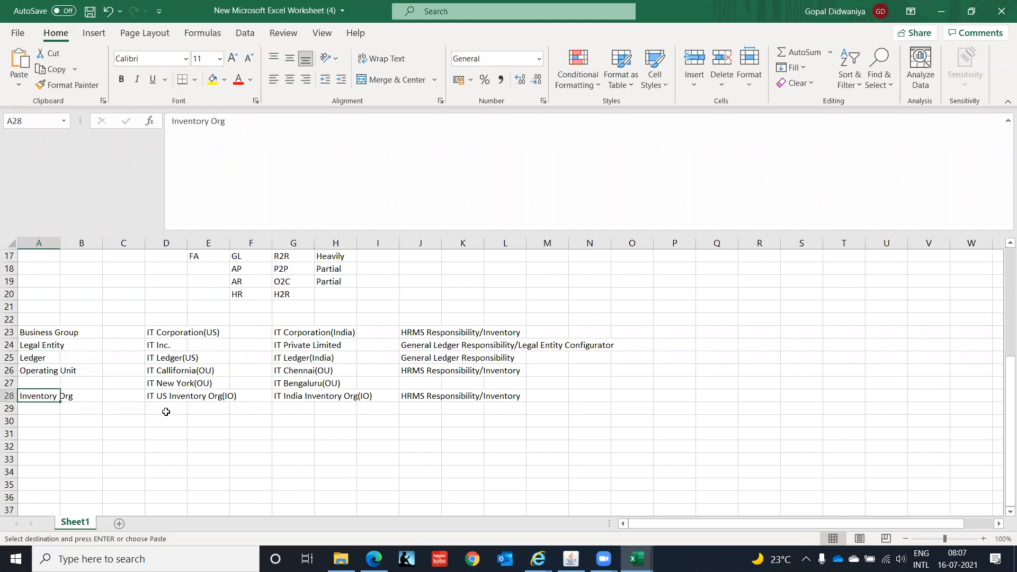
pyautogui.click(33, 360)
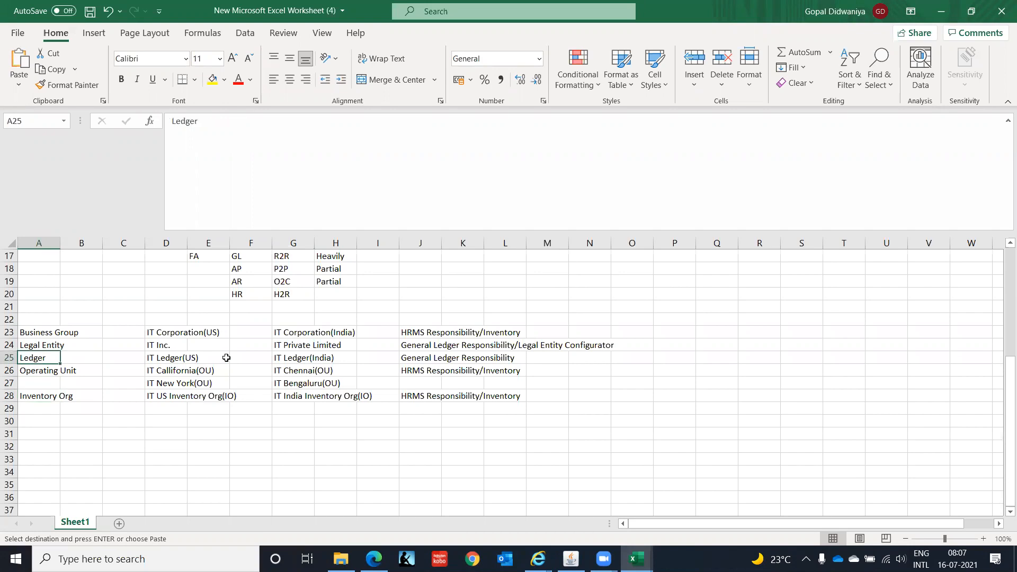
pyautogui.click(49, 434)
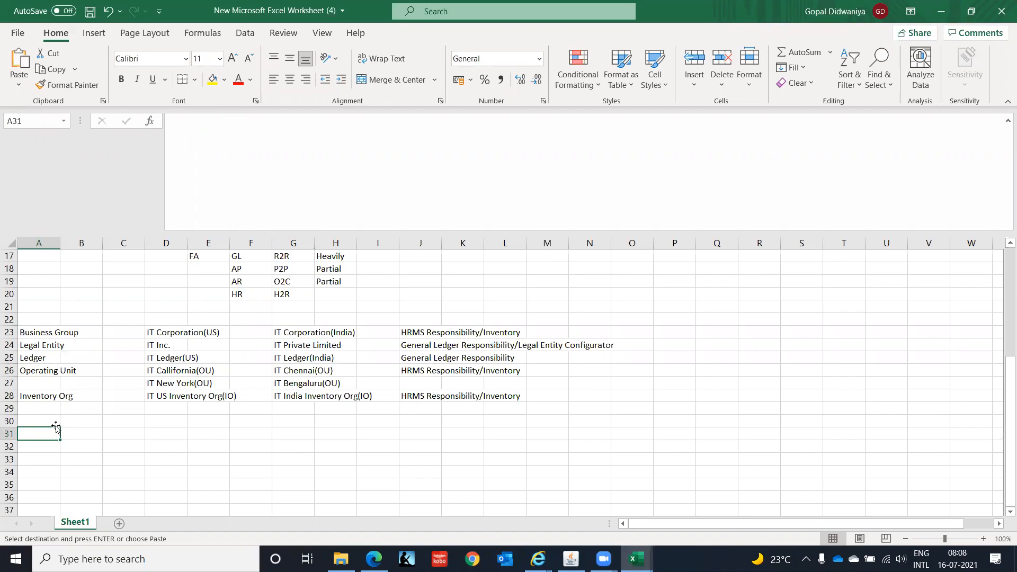
pyautogui.write('Ledger')
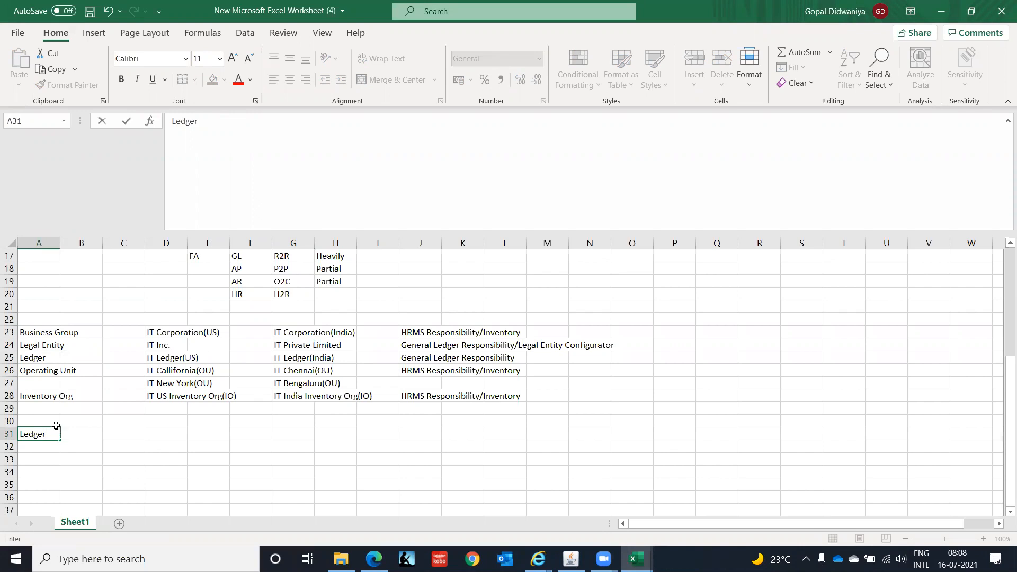
pyautogui.press('Return')
pyautogui.click(56, 428)
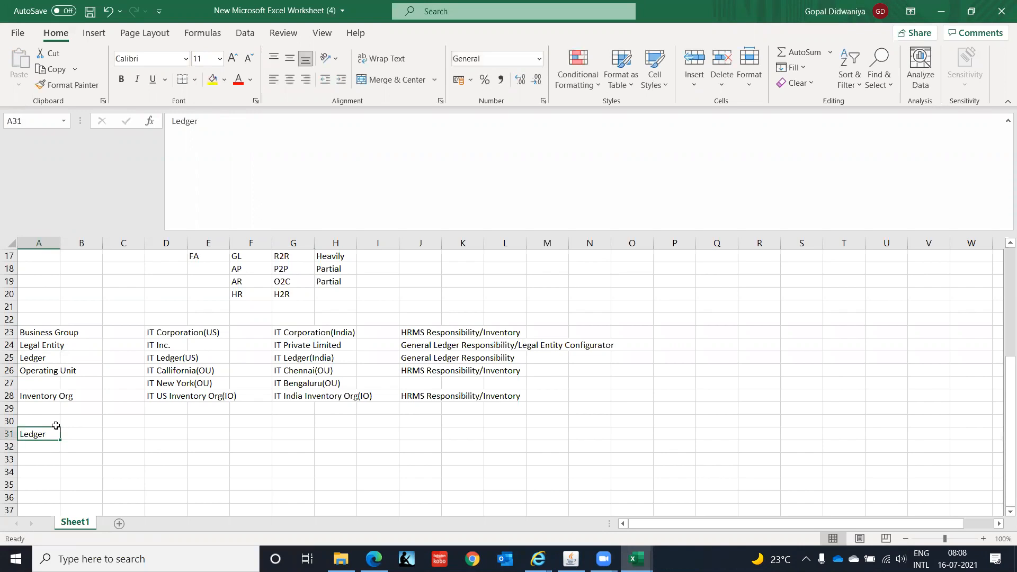
pyautogui.hotkey('ctrl', 'b')
pyautogui.hotkey('ctrl', 'u')
# List Chart of Accounts, Calendar, Currency and Accounting Convention in cells B31 to B34.
pyautogui.press('Right')
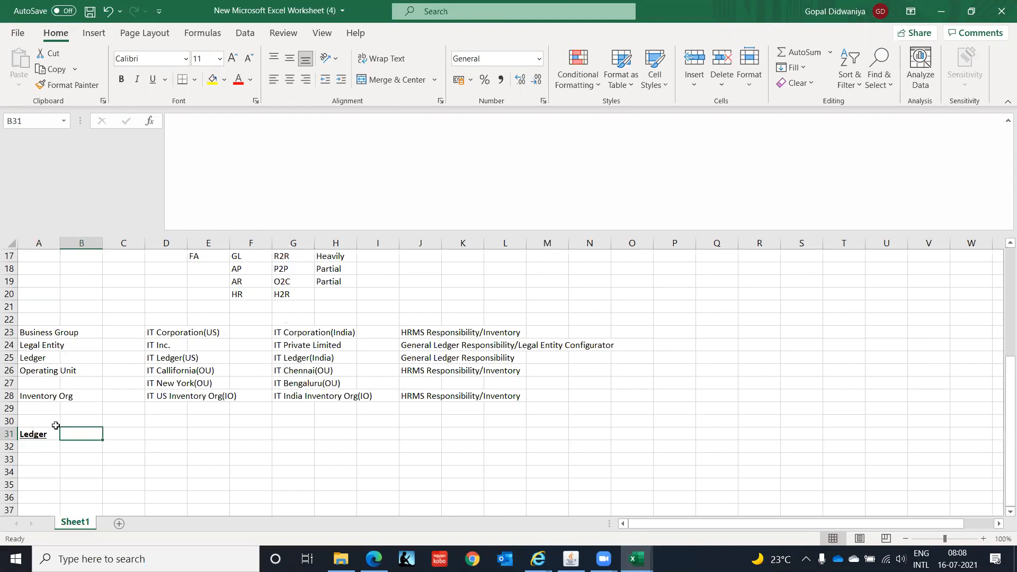
pyautogui.write('Ch')
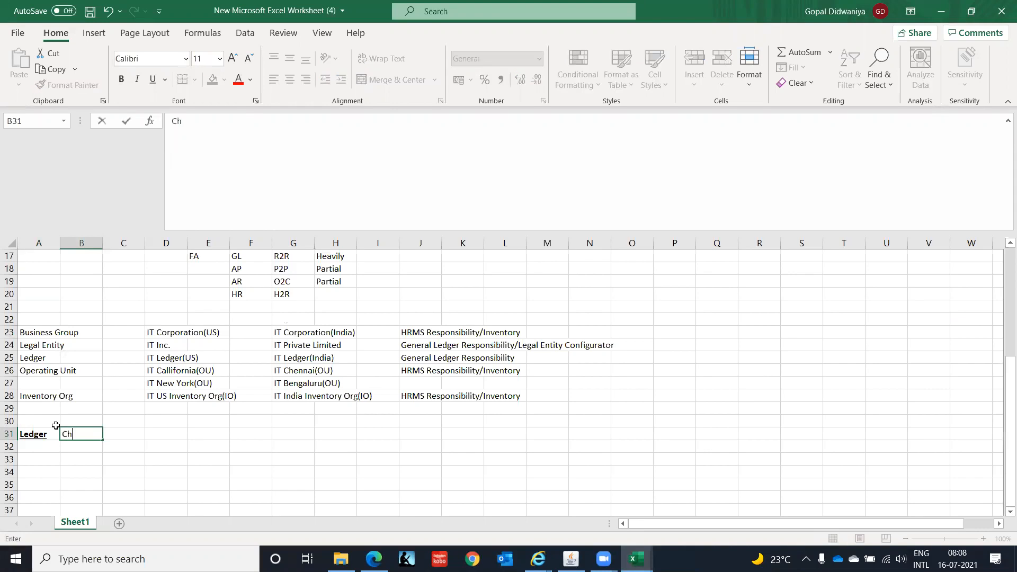
pyautogui.write('art of Accounts')
pyautogui.press('Return')
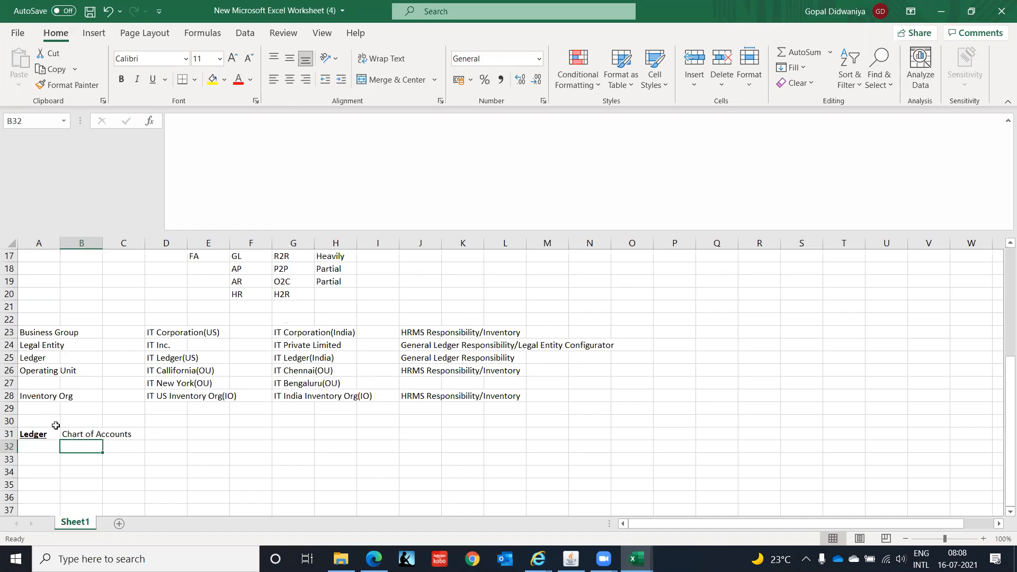
pyautogui.write('Cale')
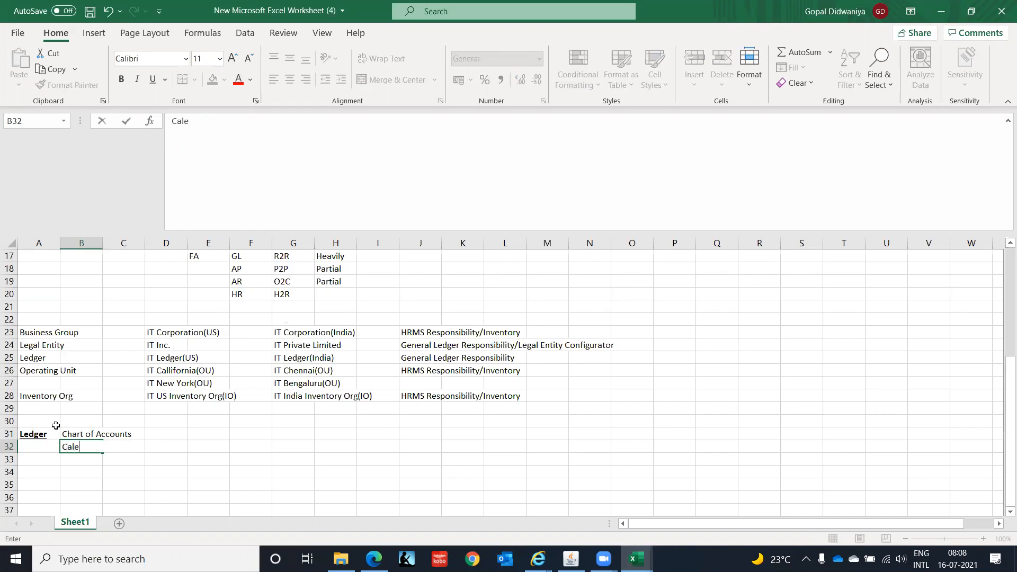
pyautogui.write('ndar')
pyautogui.press('Return')
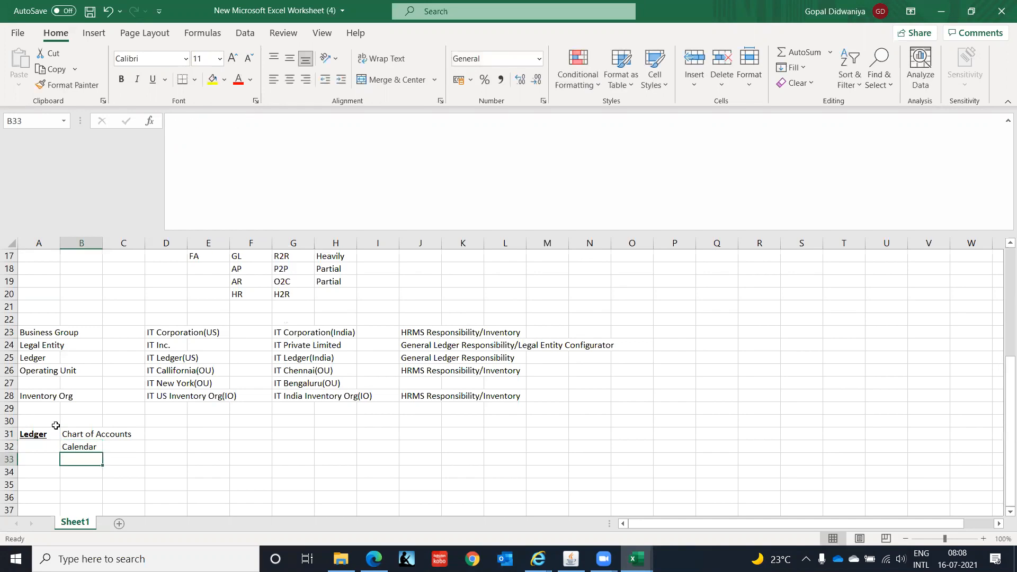
pyautogui.write('Cur')
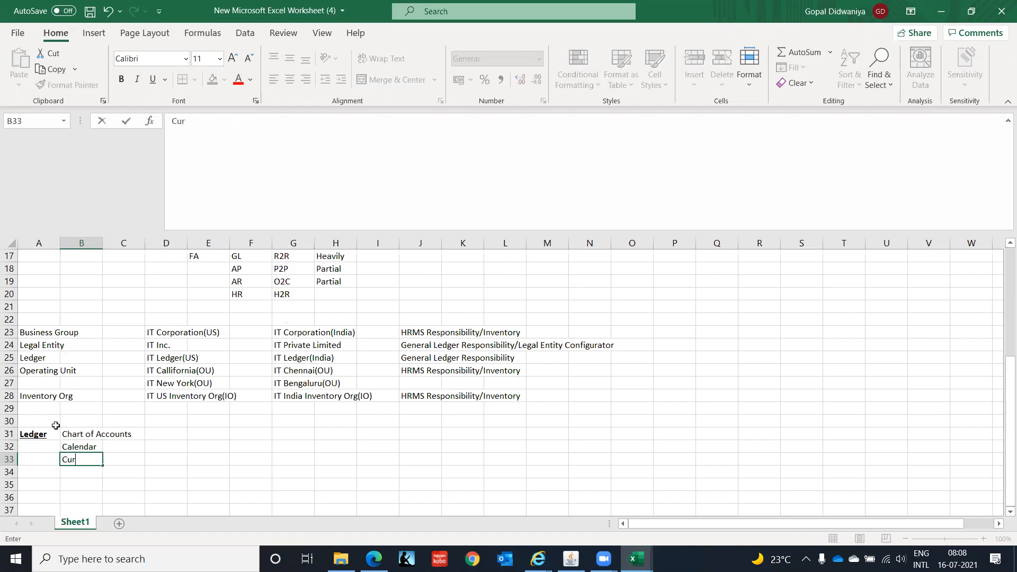
pyautogui.write('rency')
pyautogui.press('Return')
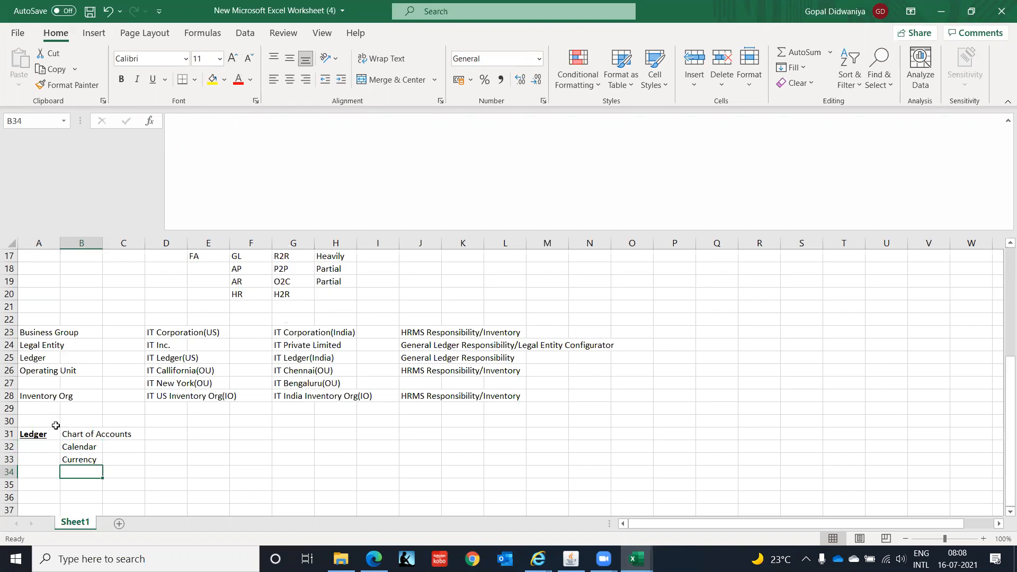
pyautogui.write('Accou')
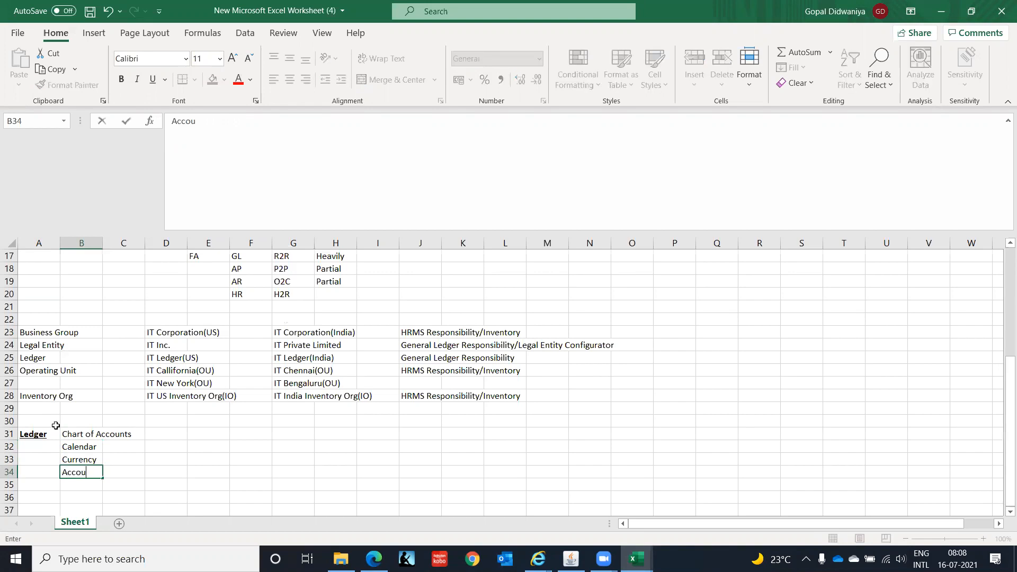
pyautogui.write('nting Convention')
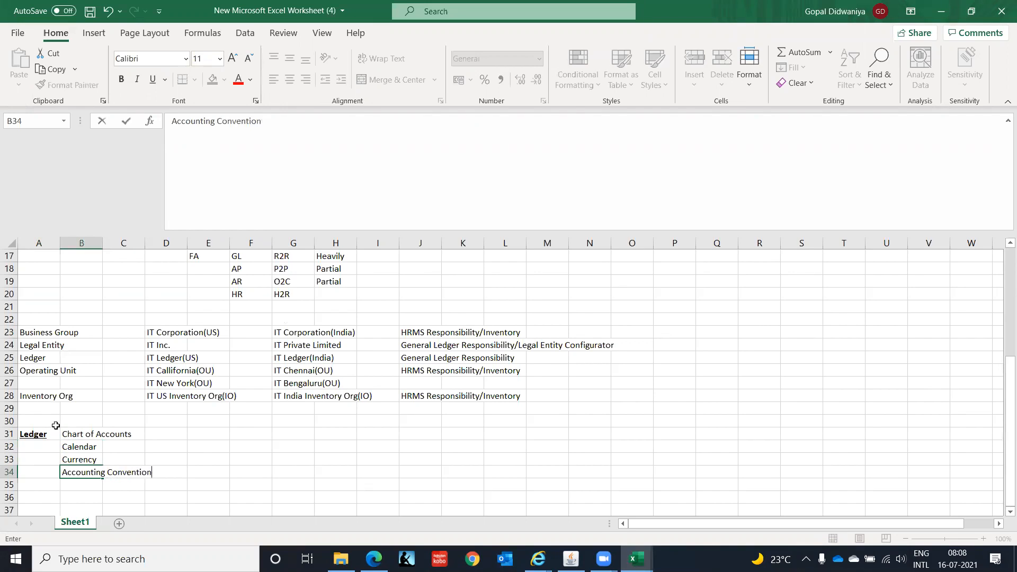
pyautogui.press('Return')
# Mark each of the four ledger components with C in cells D31 to D34.
pyautogui.press('Up')
pyautogui.press('Up')
pyautogui.press('Up')
pyautogui.press('Up')
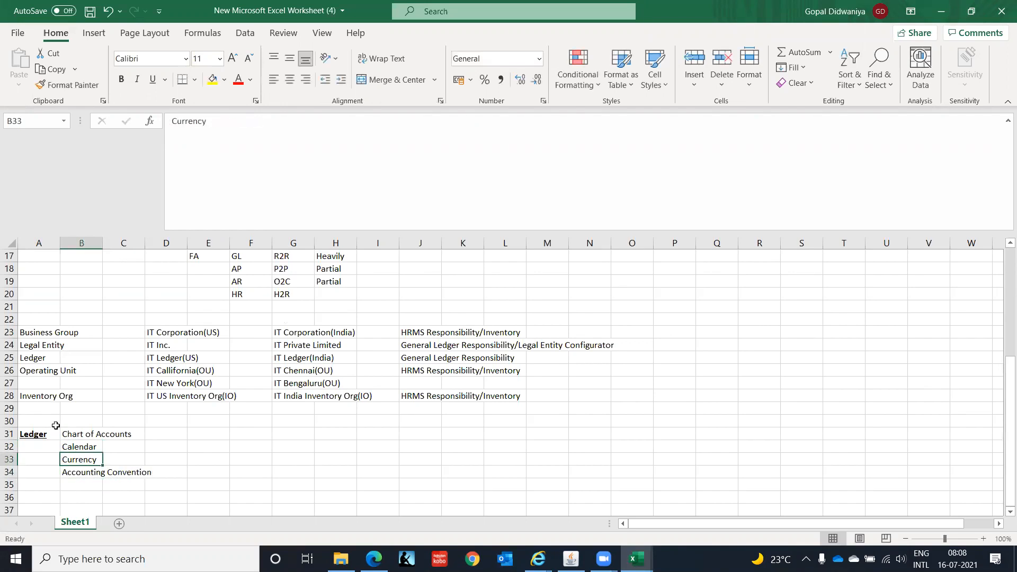
pyautogui.press('Right')
pyautogui.press('Right')
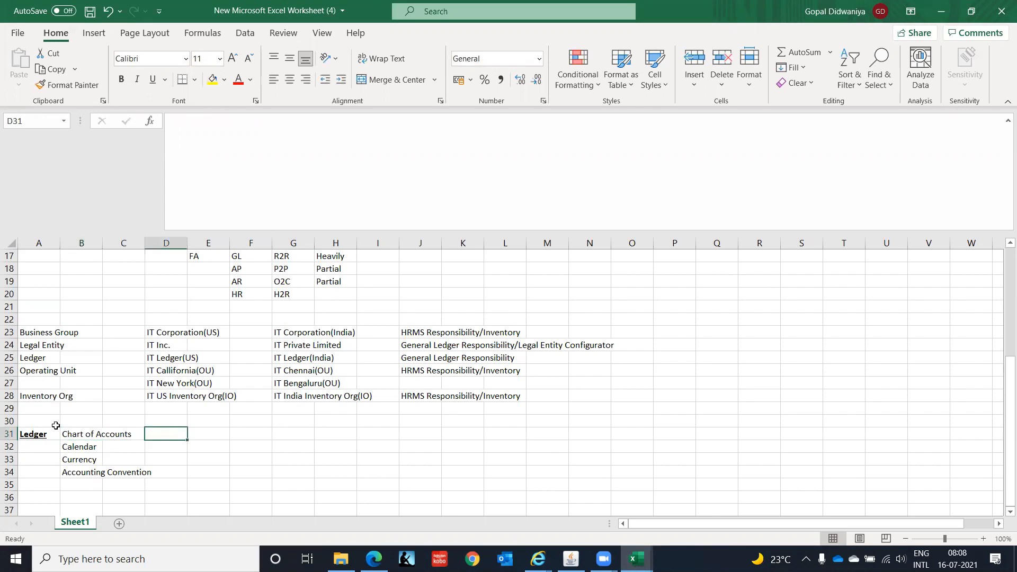
pyautogui.write('C')
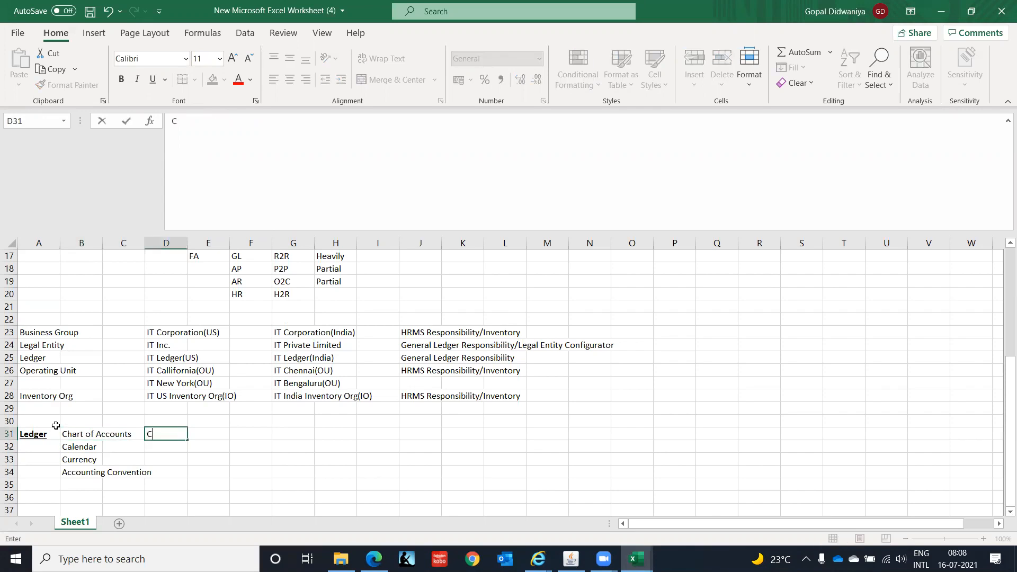
pyautogui.press('Return')
pyautogui.write('C')
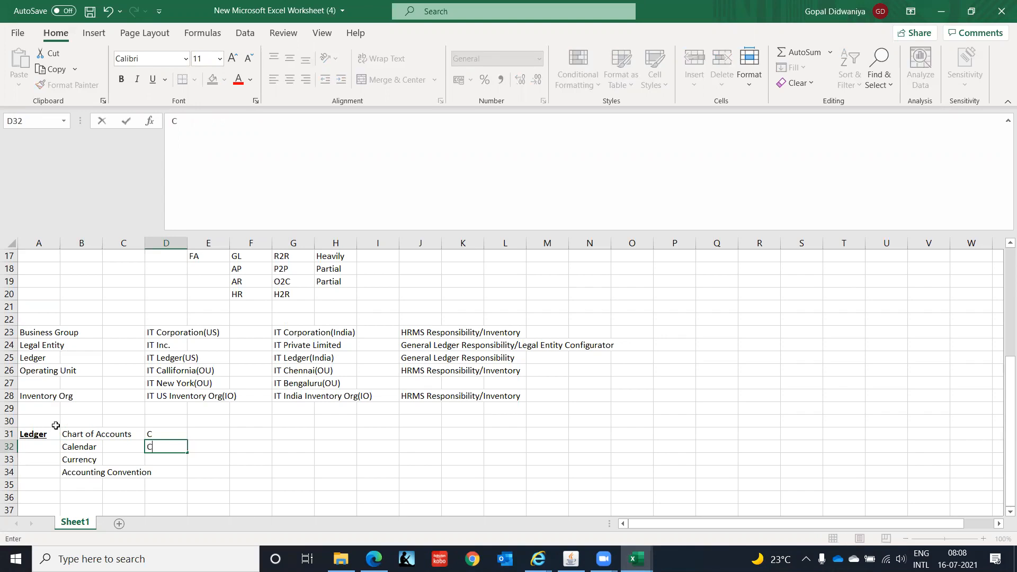
pyautogui.press('Return')
pyautogui.write('C')
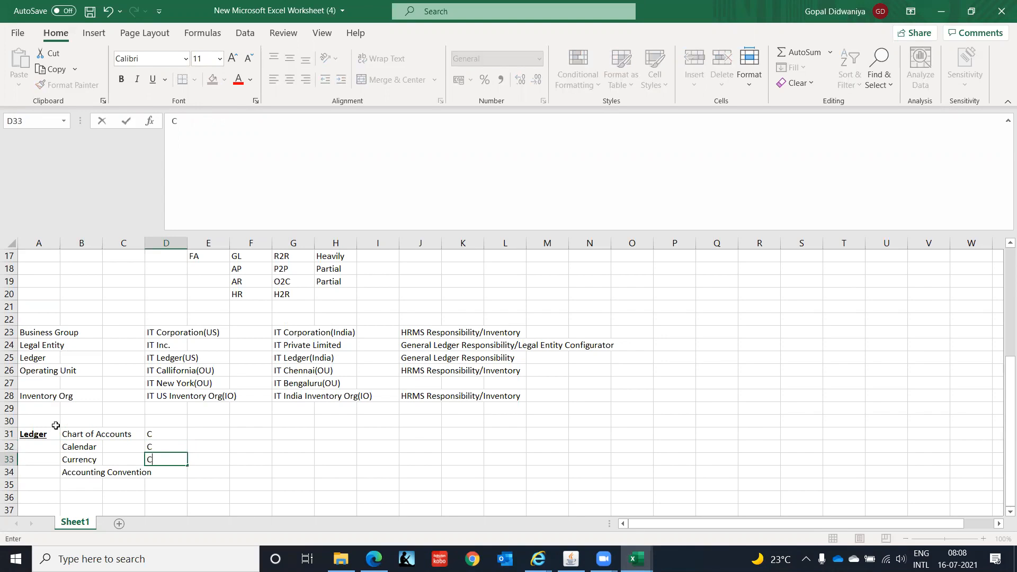
pyautogui.press('Return')
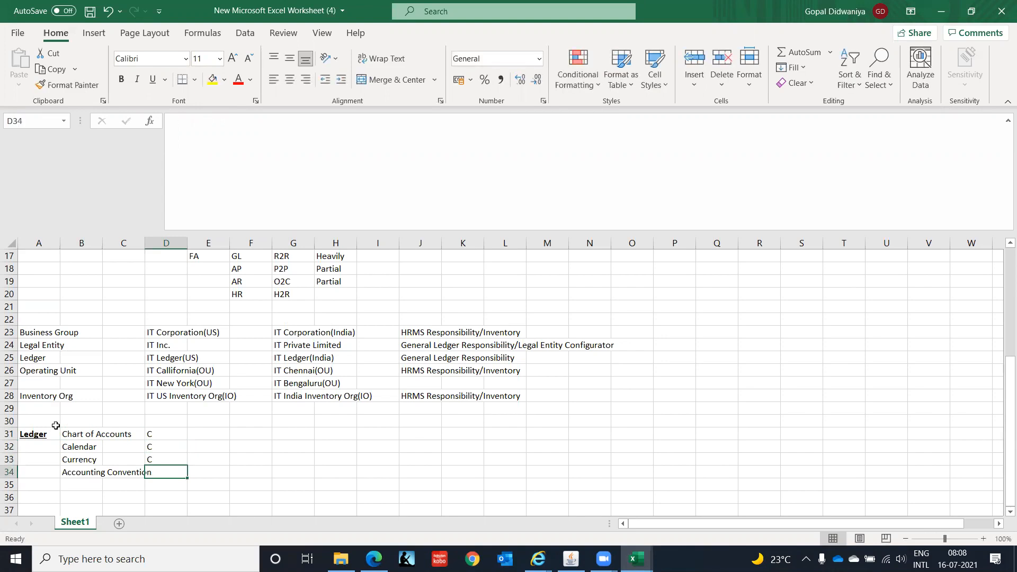
pyautogui.write('C')
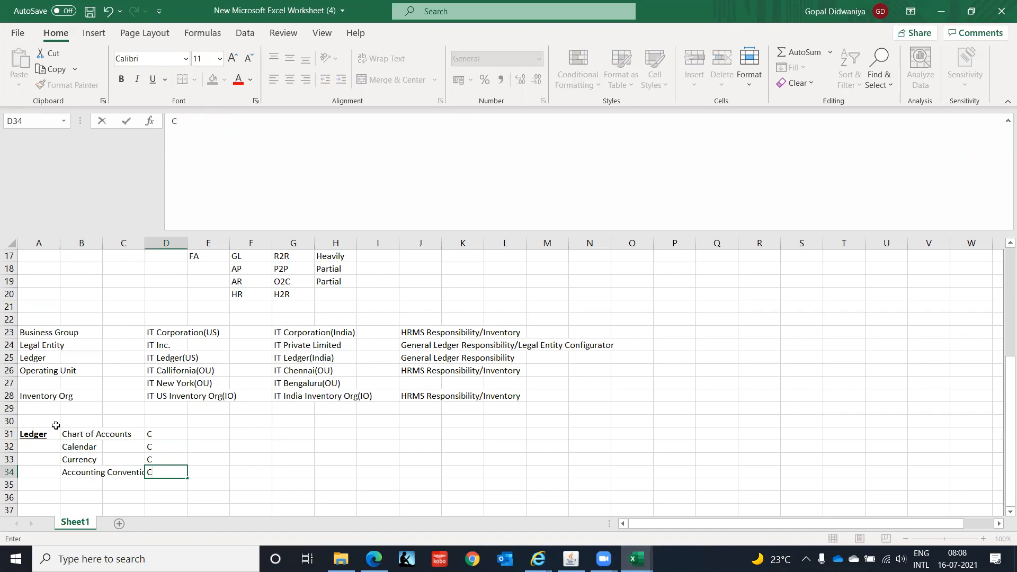
pyautogui.press('Tab')
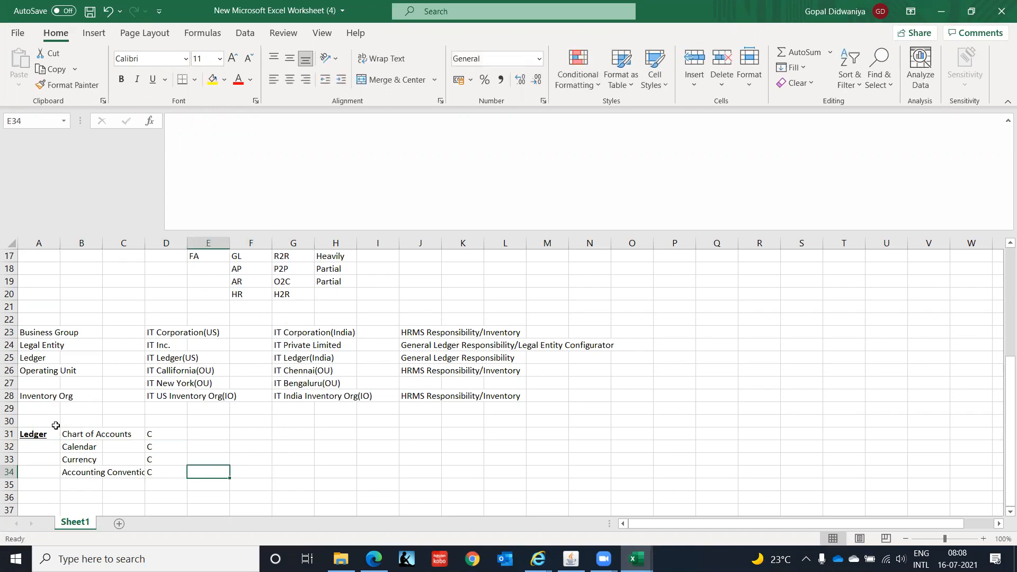
# Enter 4Cs in cell E34 next to the ledger components.
pyautogui.write('4C')
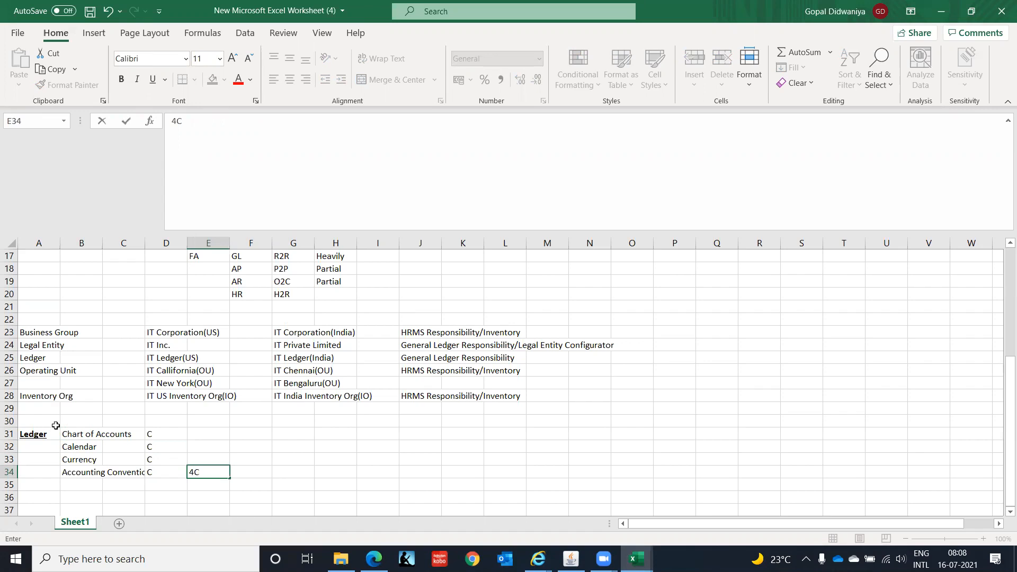
pyautogui.press('BackSpace')
pyautogui.write('Cs')
pyautogui.press('Return')
pyautogui.press('Up')
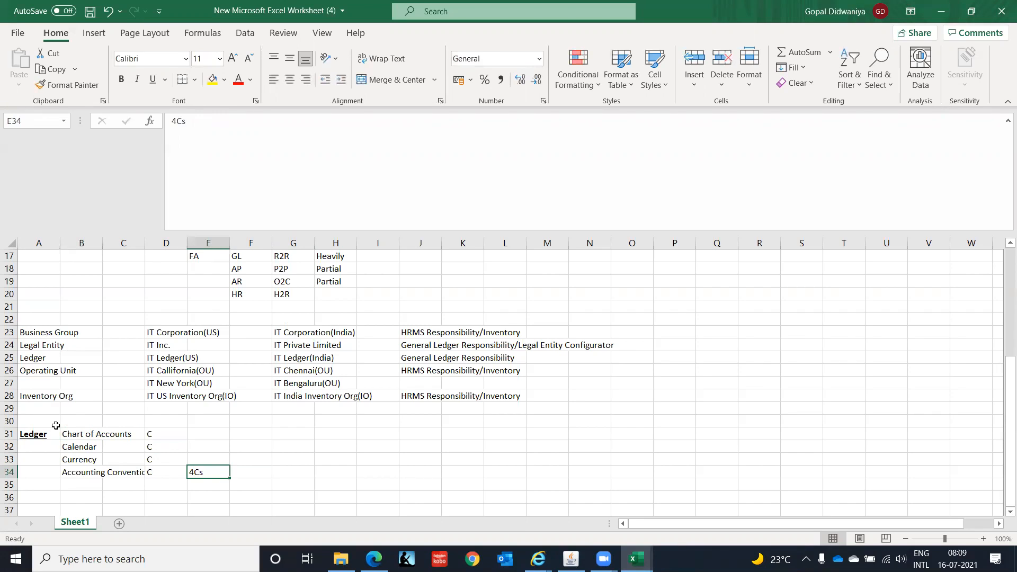
# Enter Primary Ledger in cell F31.
pyautogui.press('Right')
pyautogui.press('Right')
pyautogui.press('Left')
pyautogui.press('Left')
pyautogui.press('Up')
pyautogui.press('Up')
pyautogui.press('Up')
pyautogui.press('Right')
pyautogui.write('P')
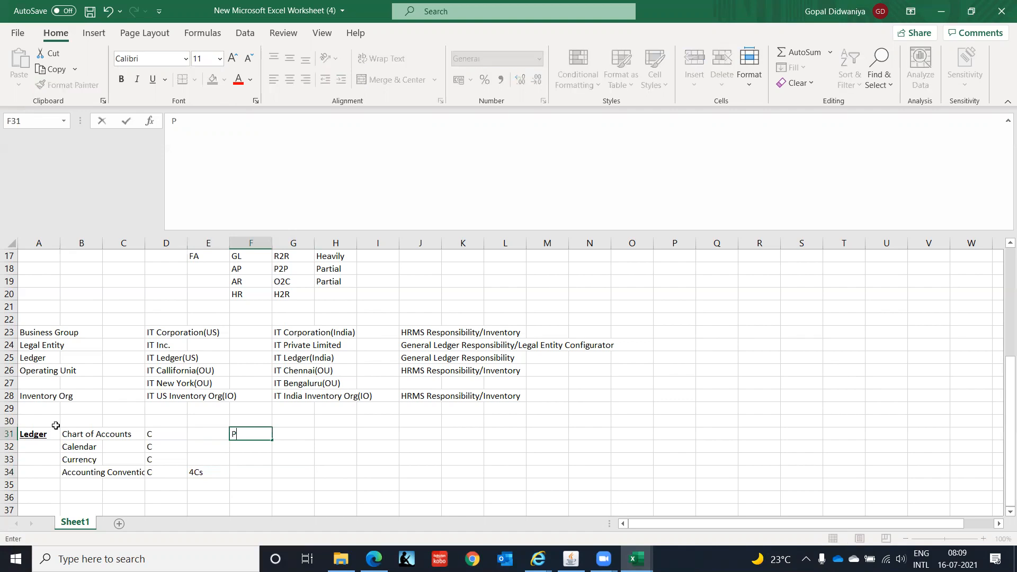
pyautogui.write('rimary Ledge')
pyautogui.write('r')
pyautogui.press('Return')
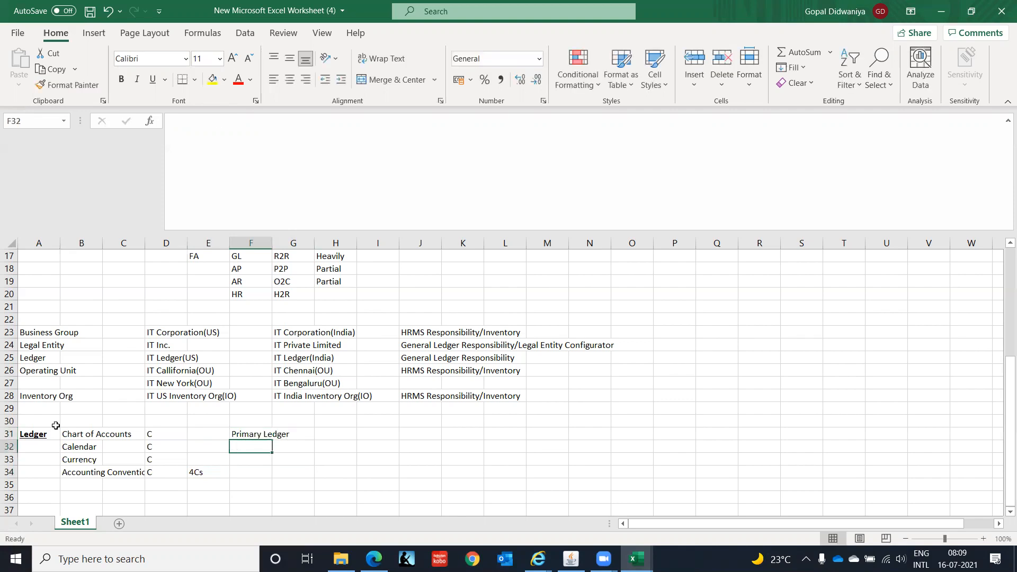
# Describe the Primary Ledger in cell H31 as "Main representation of your organization's accounting activities".
pyautogui.press('Up')
pyautogui.press('Right')
pyautogui.press('Right')
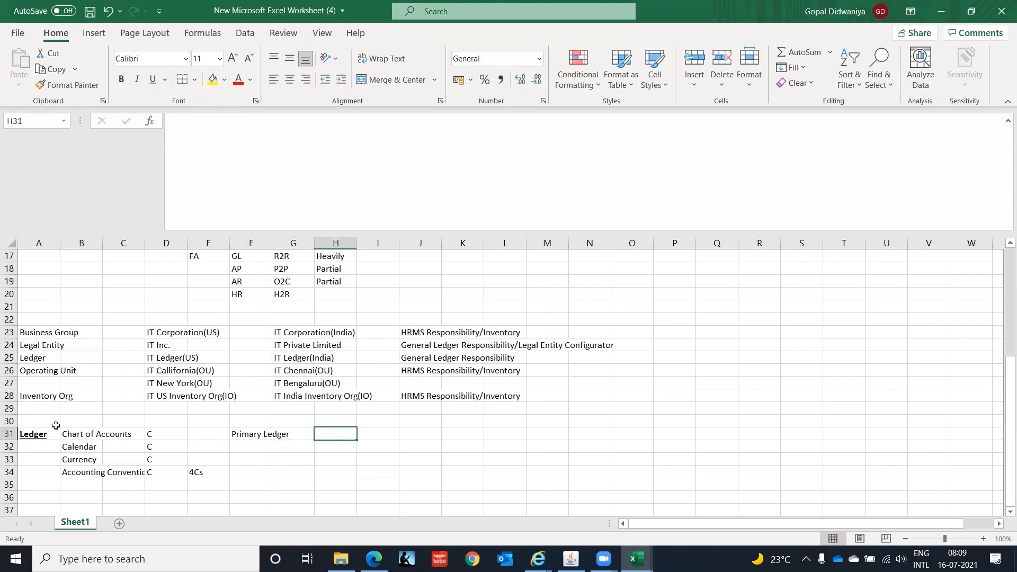
pyautogui.write('Ma')
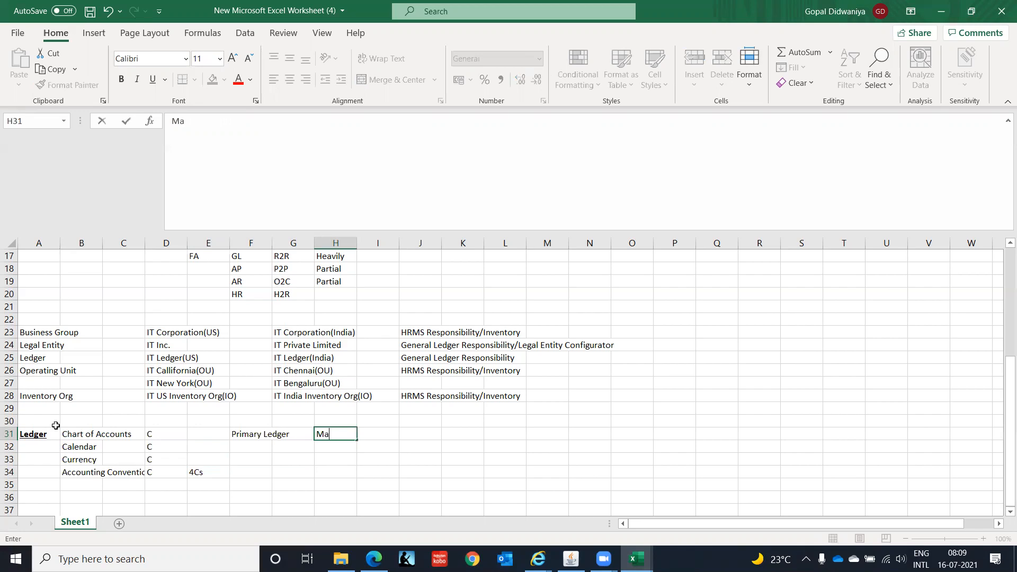
pyautogui.write('in representatio')
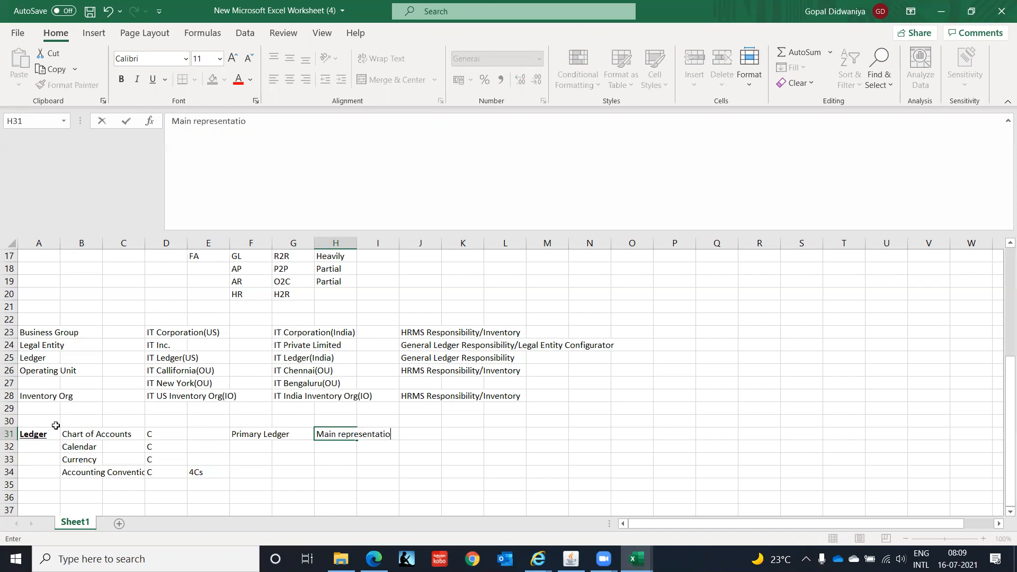
pyautogui.write('n of you r')
pyautogui.press('BackSpace')
pyautogui.write('orgn')
pyautogui.press('BackSpace')
pyautogui.write('anizat')
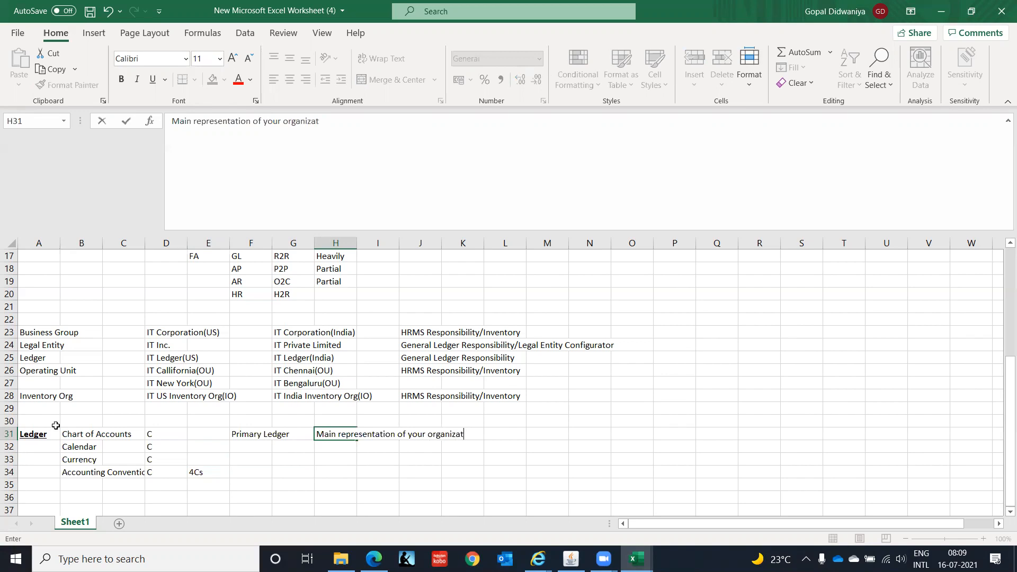
pyautogui.write("ion's accounting act")
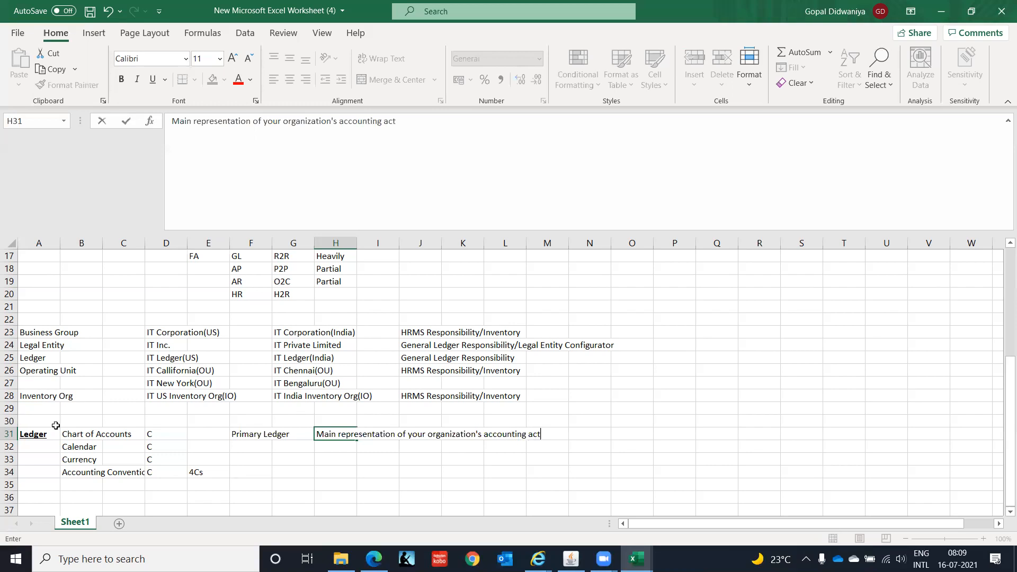
pyautogui.write('ivities')
pyautogui.press('Return')
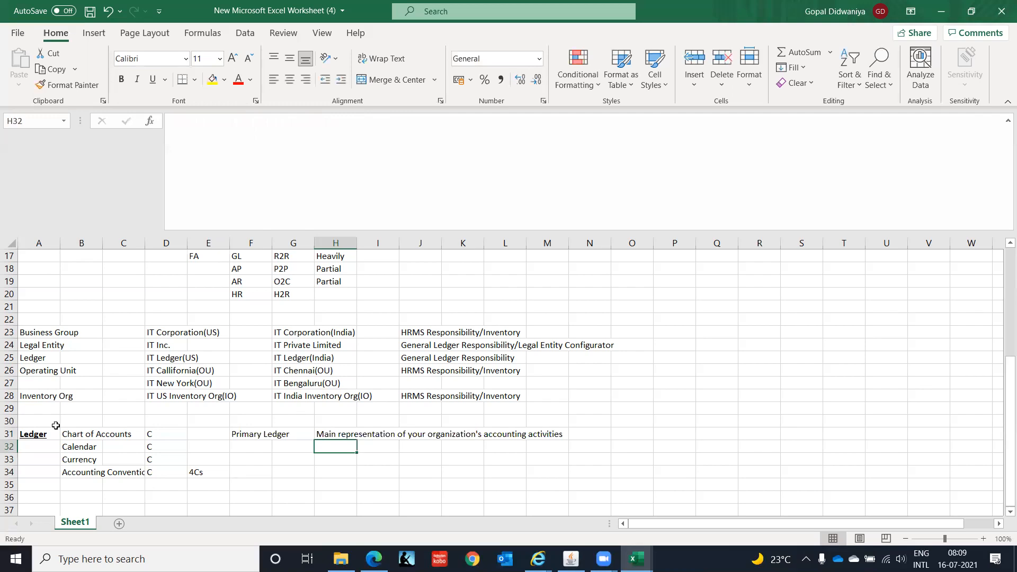
# Enter Secondary Ledger in cell F32 below Primary Ledger.
pyautogui.press('Left')
pyautogui.press('Left')
pyautogui.write('Se')
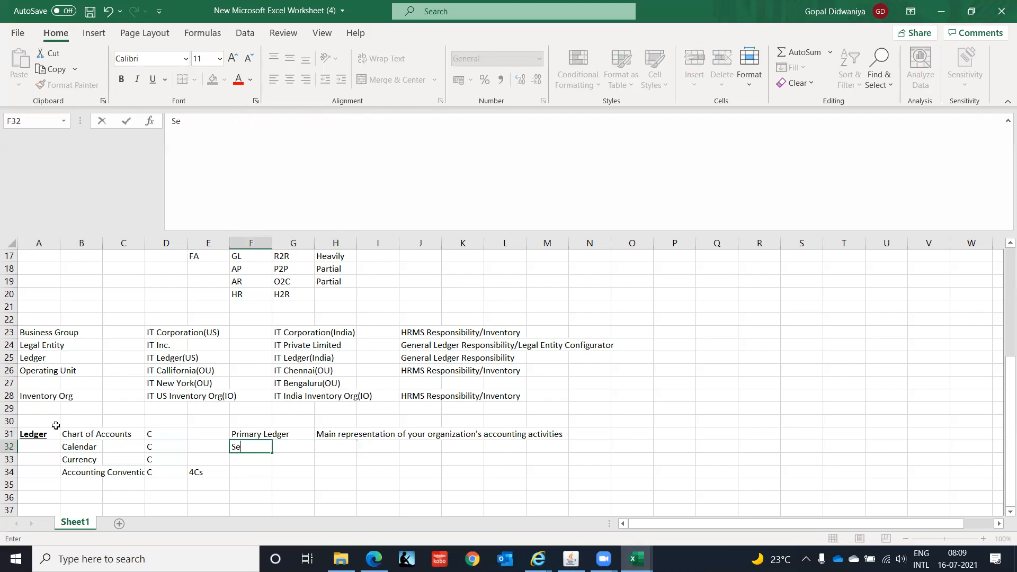
pyautogui.write('condary Ledger')
pyautogui.press('Right')
pyautogui.press('Right')
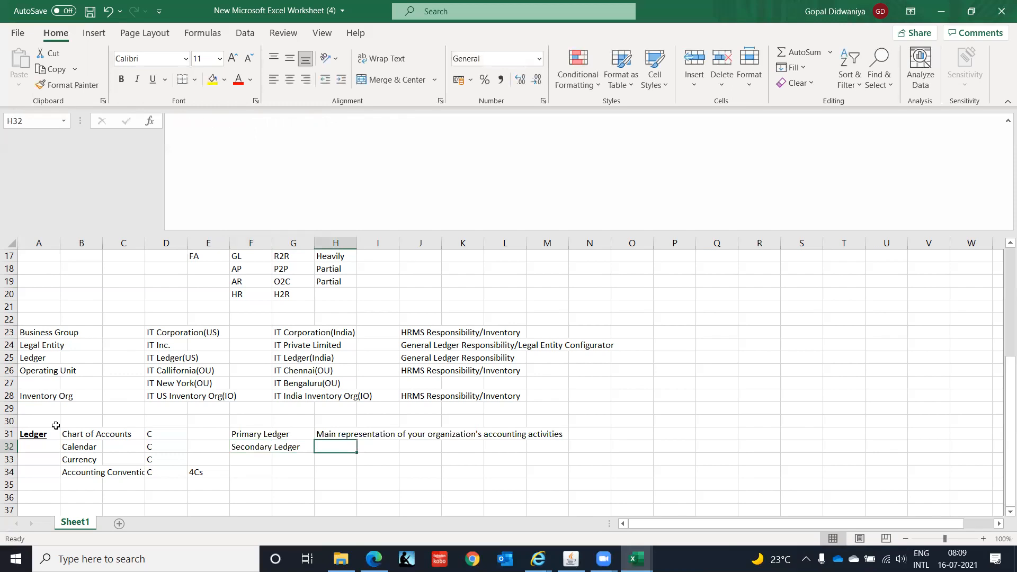
# Describe the Secondary Ledger in cell H32 as "Secondary Representation of your organization's accounting activities".
pyautogui.write('Secondary Repre')
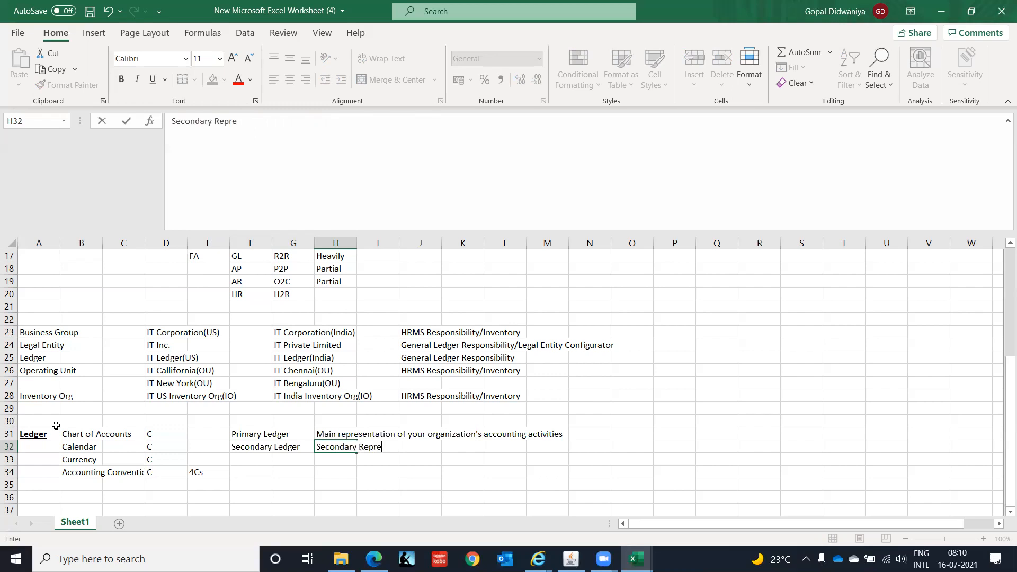
pyautogui.write('sentation of your ')
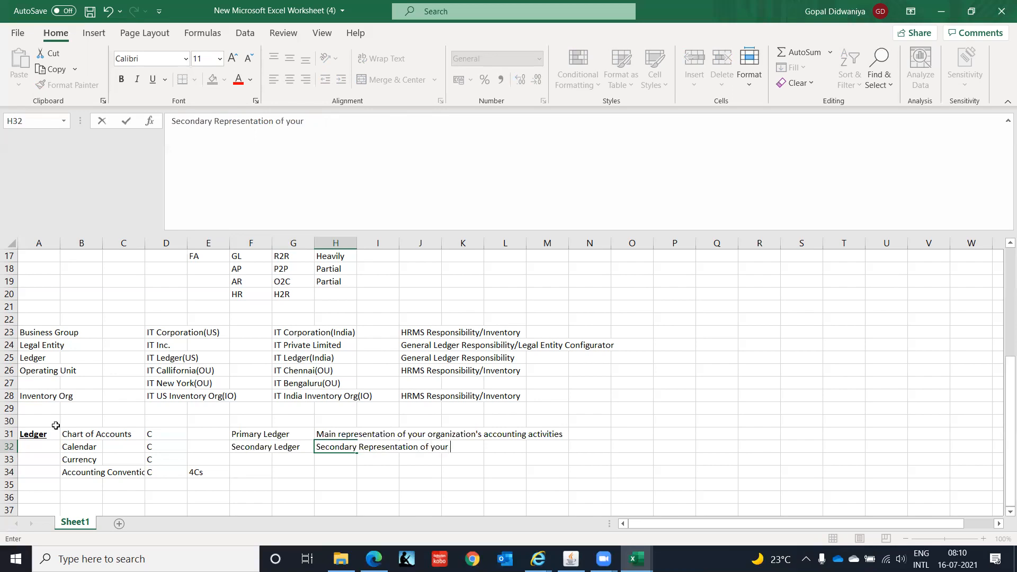
pyautogui.write("organization's ")
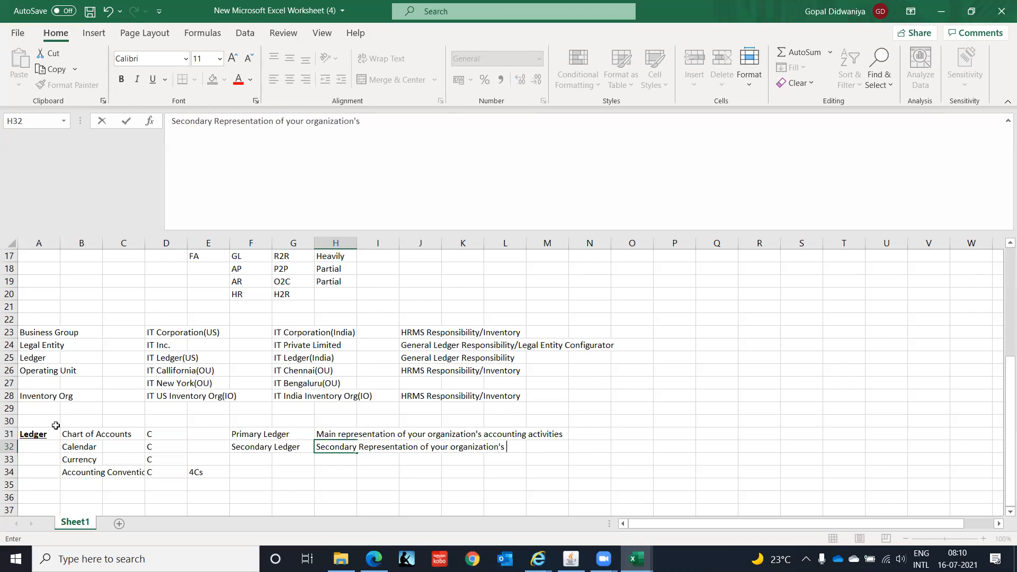
pyautogui.write('accounting activities')
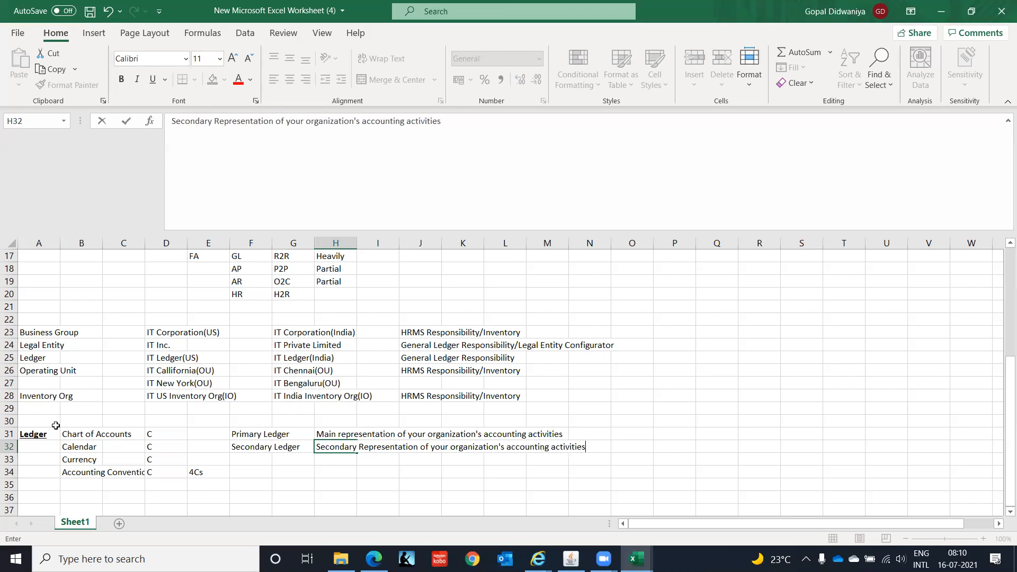
pyautogui.press('Return')
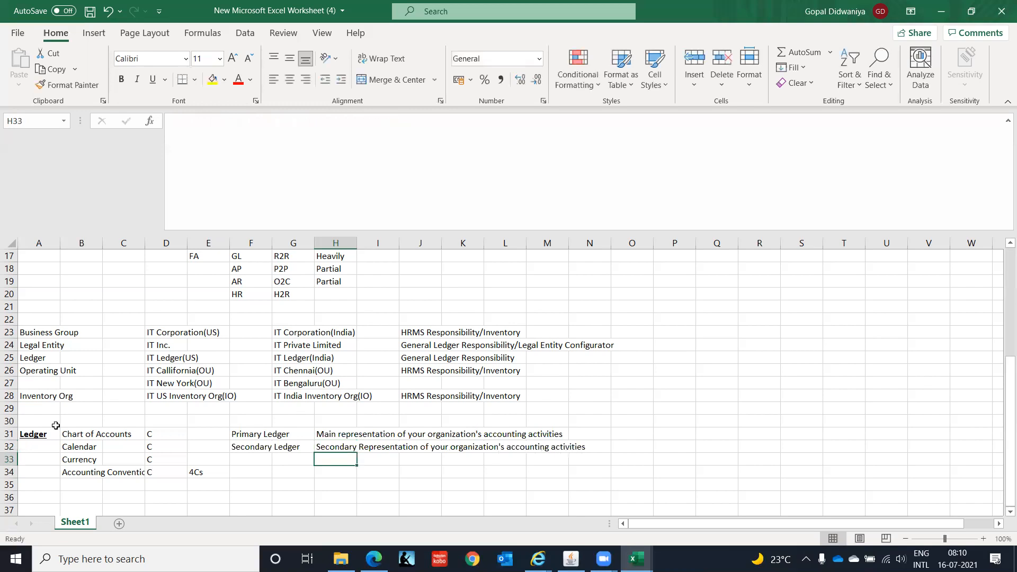
# Review the ledger components and ledger types entered in rows 31 to 34.
pyautogui.press('Left')
pyautogui.press('Left')
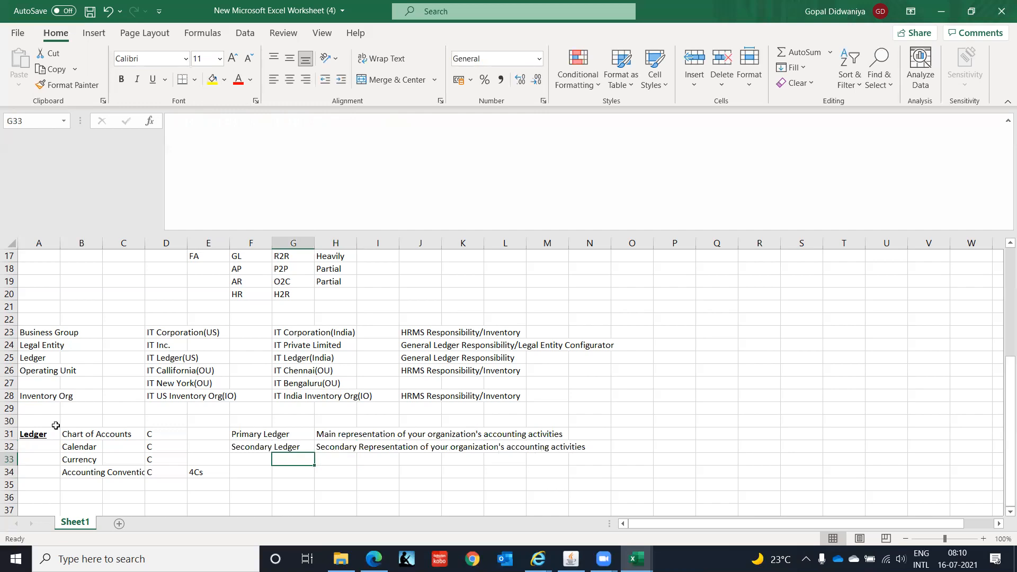
pyautogui.press('Up')
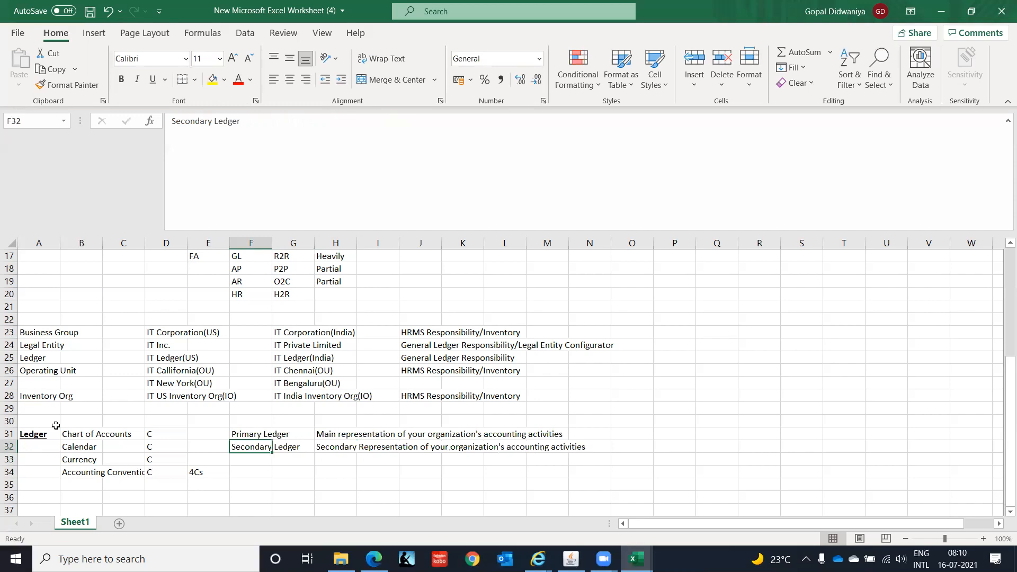
pyautogui.press('Left')
pyautogui.press('Left')
pyautogui.press('Left')
pyautogui.press('Left')
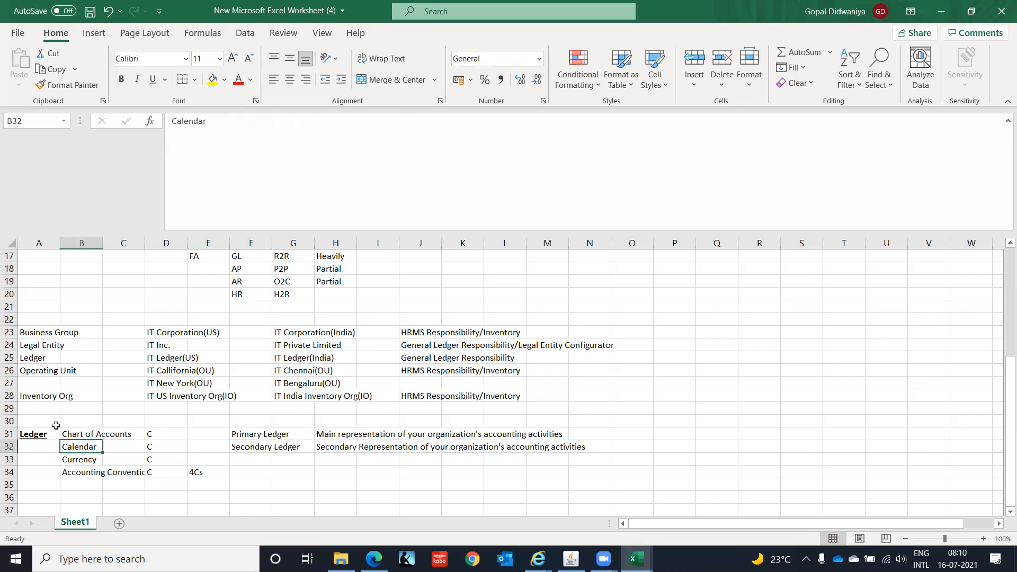
pyautogui.press('Up')
pyautogui.press('Down')
pyautogui.press('Down')
pyautogui.press('Down')
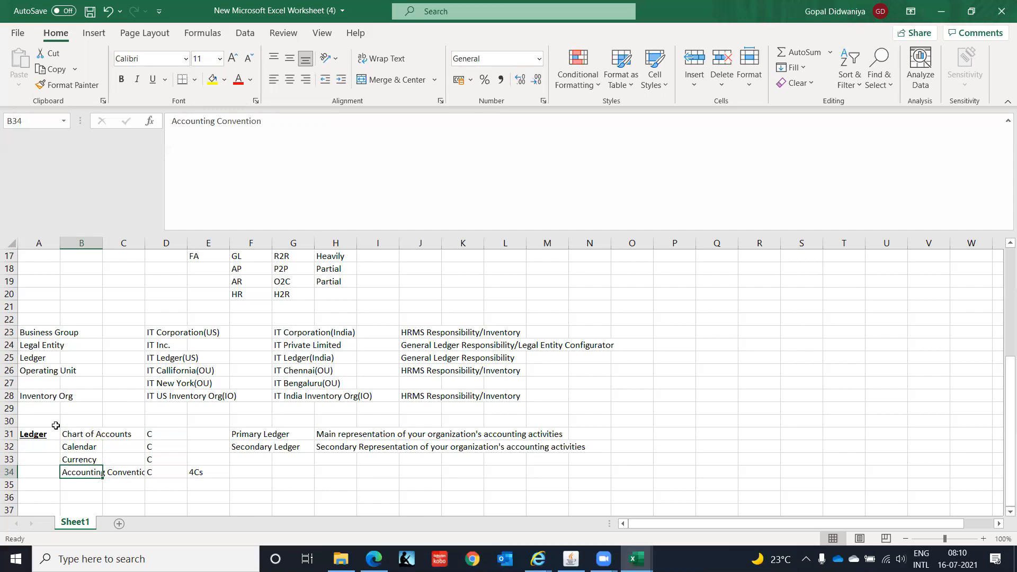
pyautogui.press('Right')
pyautogui.press('Right')
pyautogui.press('Right')
pyautogui.press('Left')
pyautogui.press('Left')
pyautogui.press('Left')
pyautogui.press('Right')
pyautogui.press('Right')
pyautogui.press('Right')
pyautogui.press('Right')
pyautogui.press('Right')
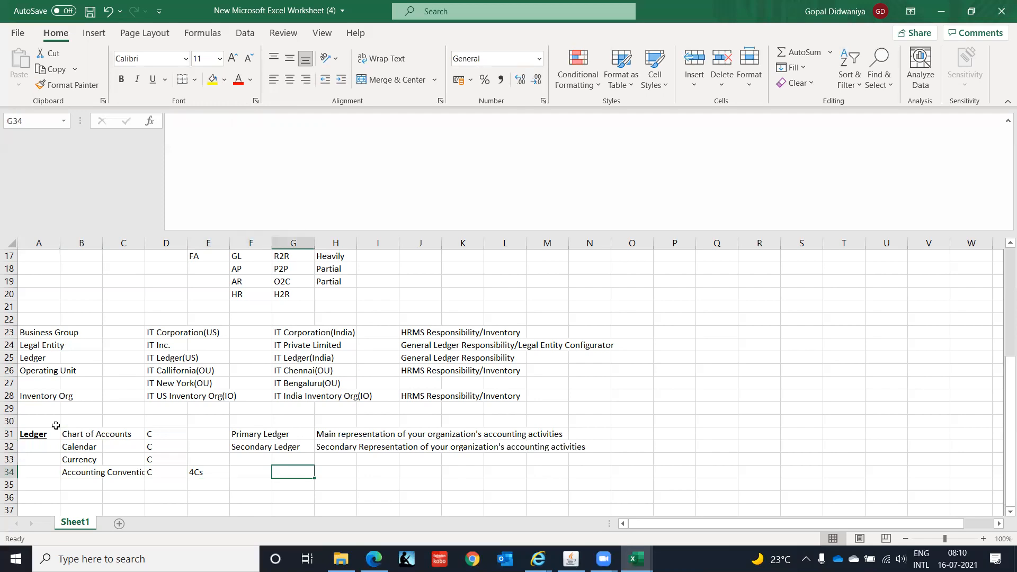
pyautogui.press('Left')
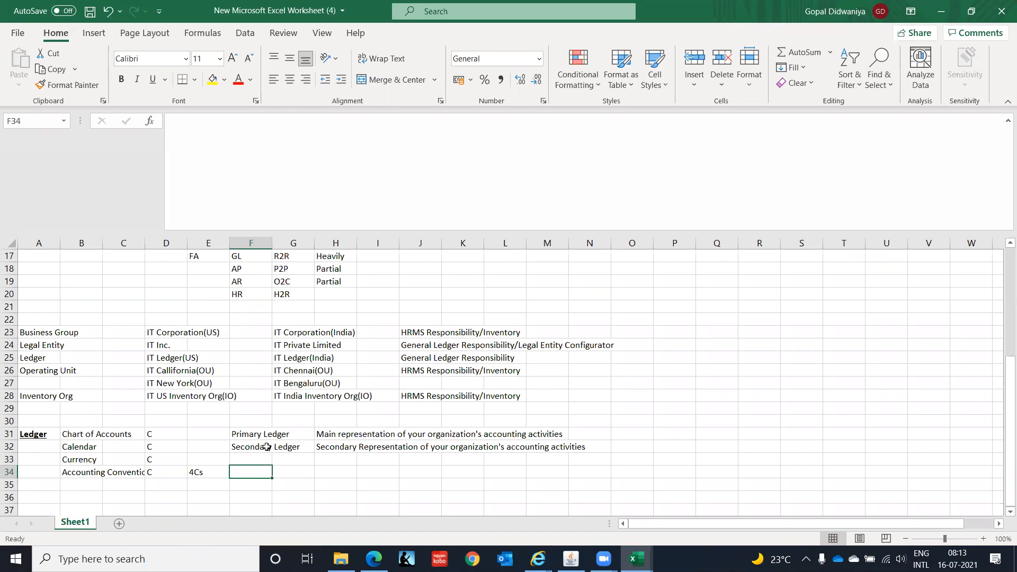
# Enter Reporting Currency in cell F33 below Secondary Ledger.
pyautogui.press('Left')
pyautogui.press('Left')
pyautogui.press('Left')
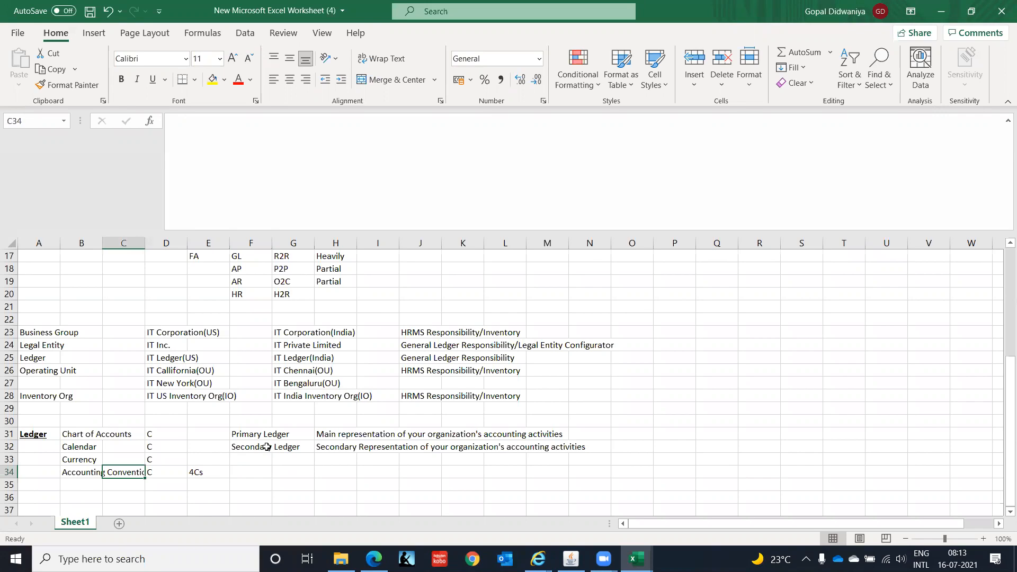
pyautogui.press('Up')
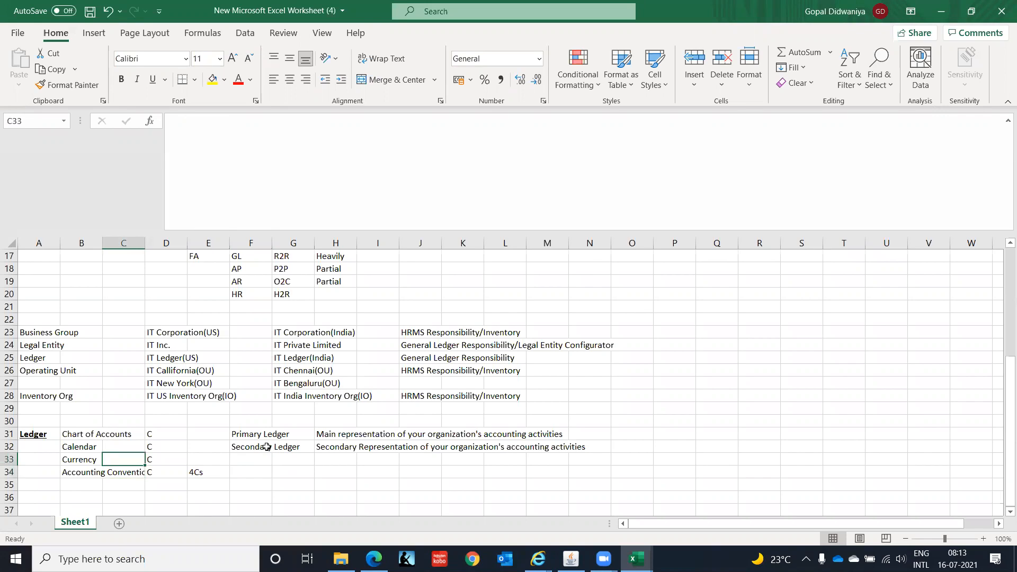
pyautogui.press('Right')
pyautogui.press('Right')
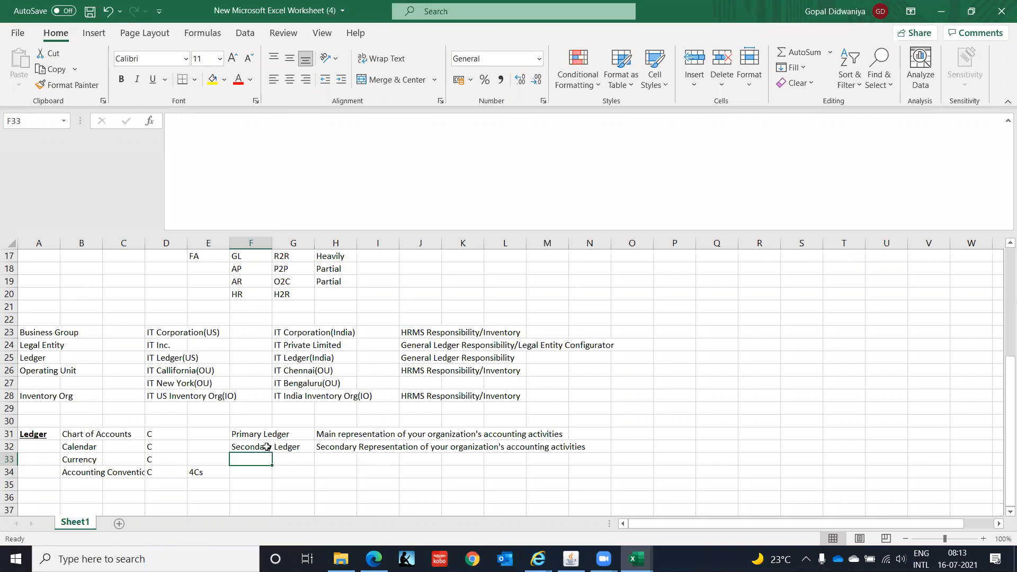
pyautogui.write('Repo')
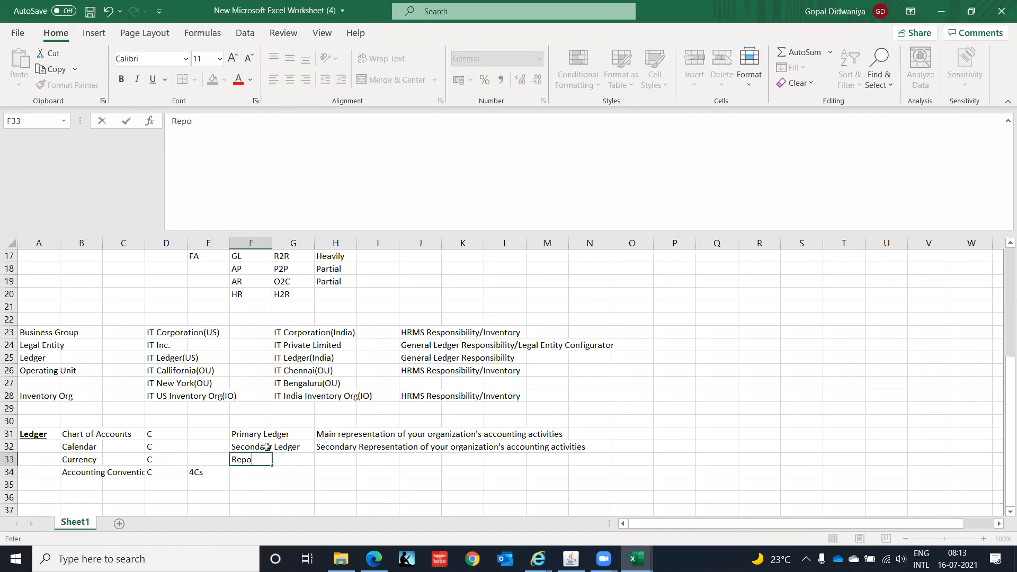
pyautogui.write('rting Currency')
pyautogui.press('Return')
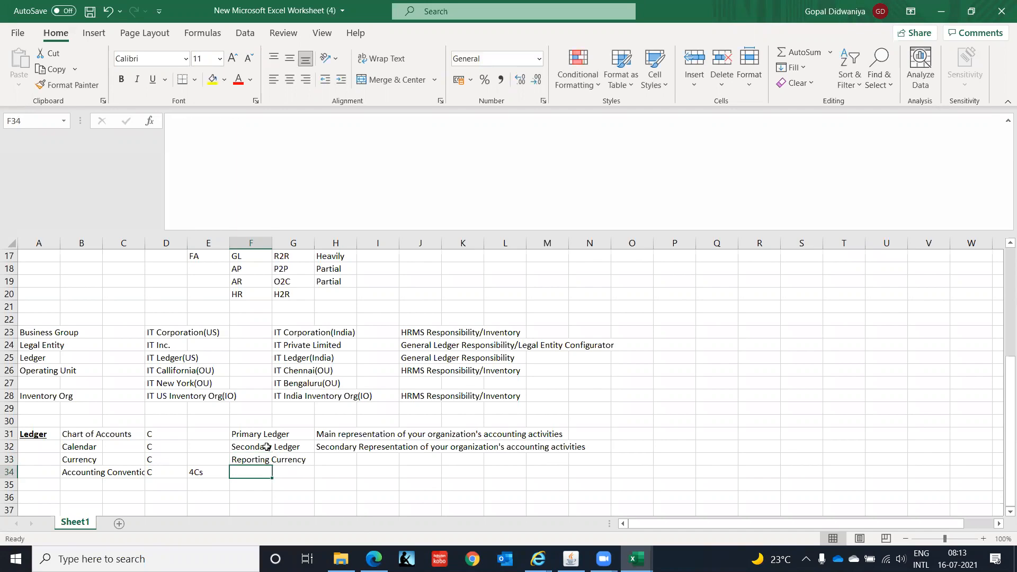
# Select the ledger components block in cells A31 to D34.
pyautogui.press('Up')
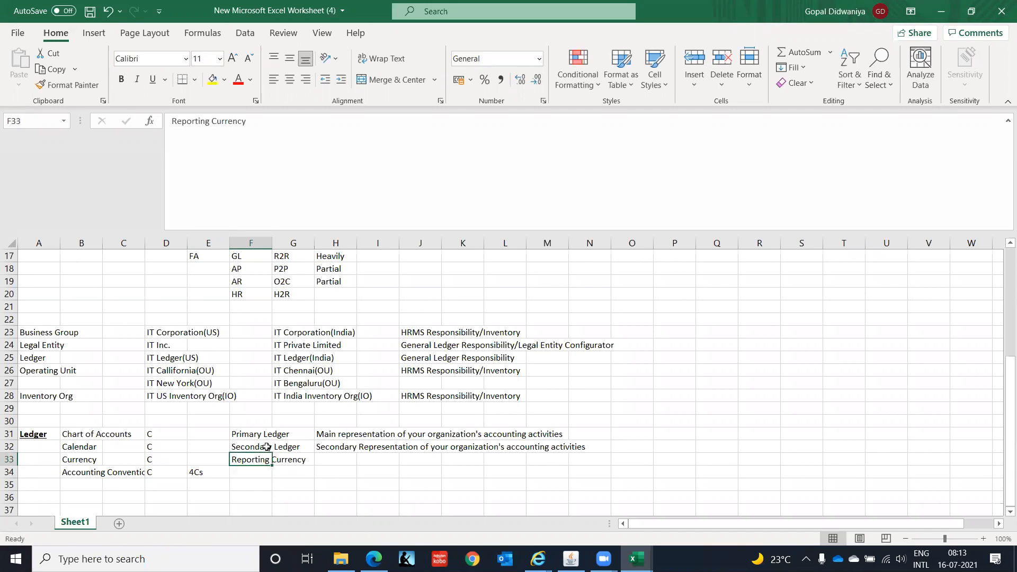
pyautogui.press('Up')
pyautogui.press('Up')
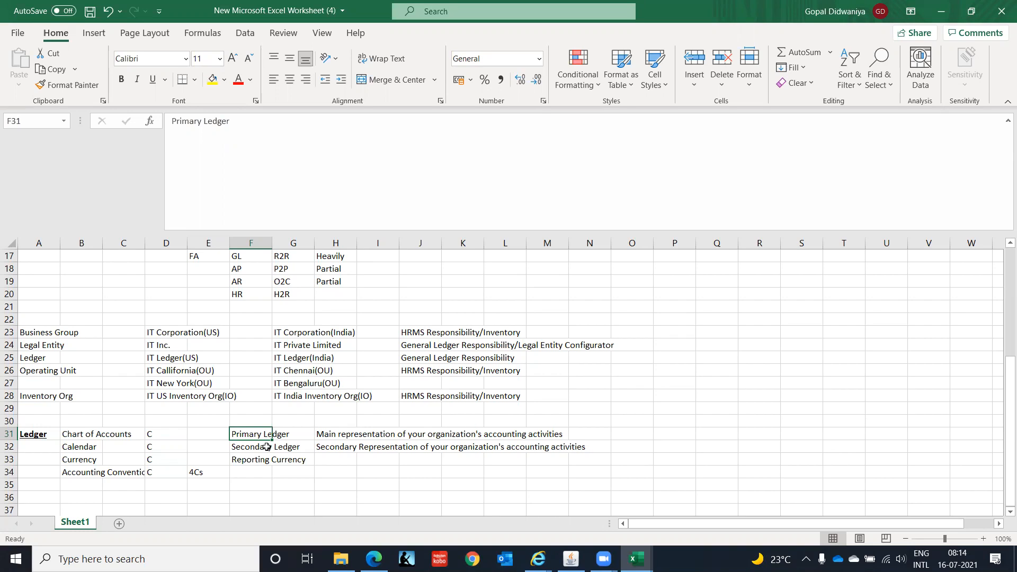
pyautogui.click(239, 448)
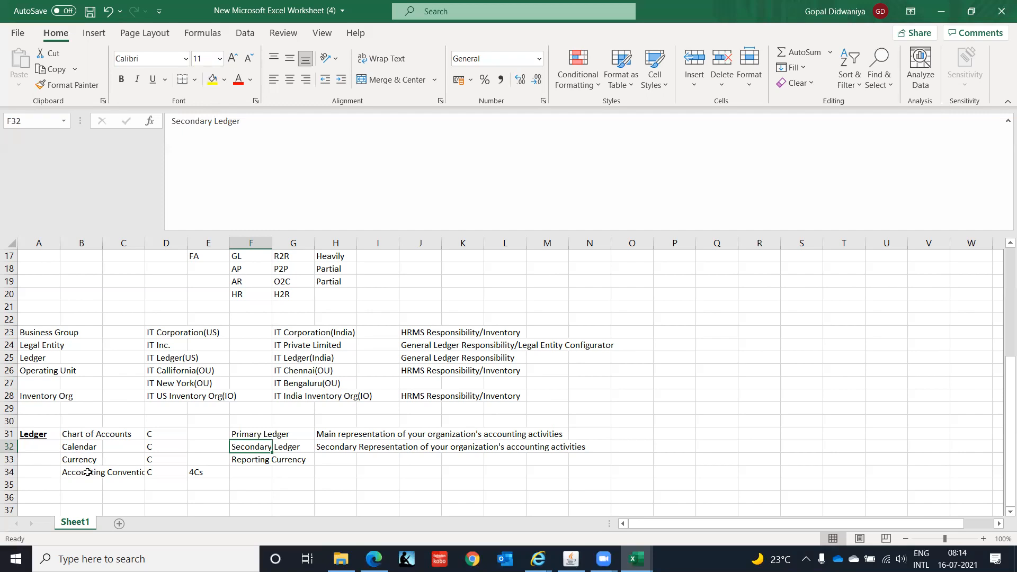
pyautogui.click(72, 470)
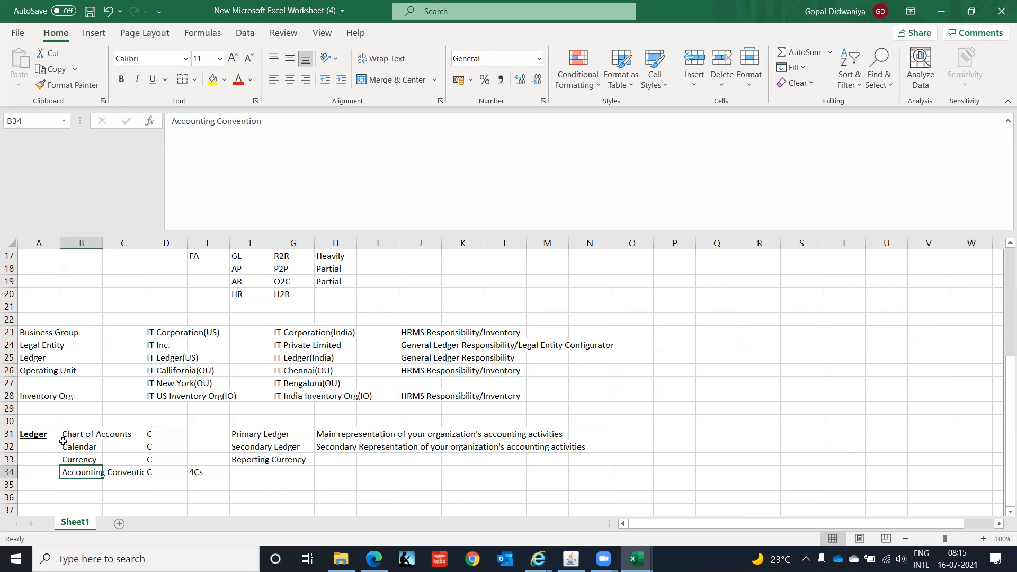
pyautogui.moveTo(43, 436); pyautogui.dragTo(151, 473)
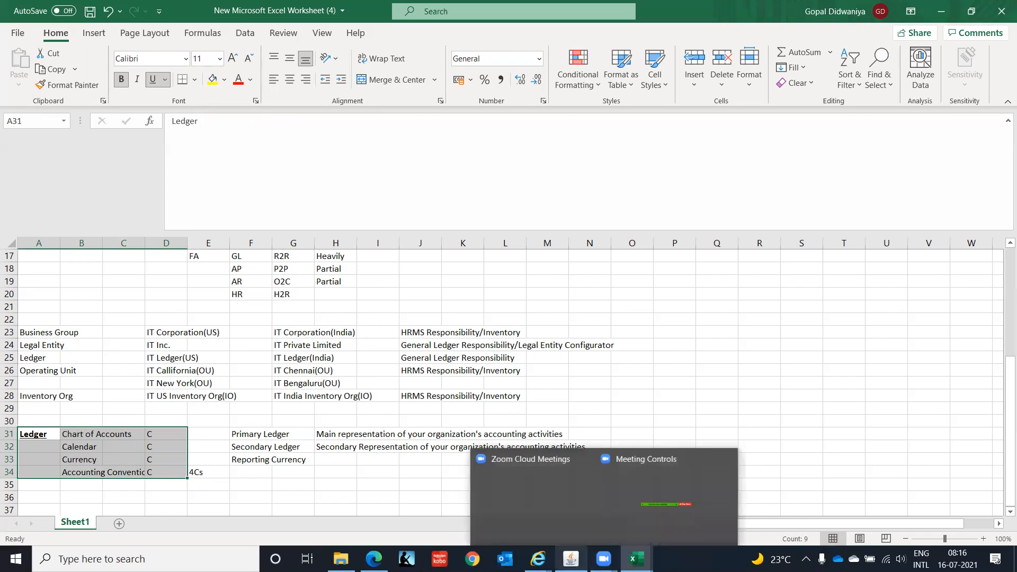
pyautogui.moveTo(604, 558)
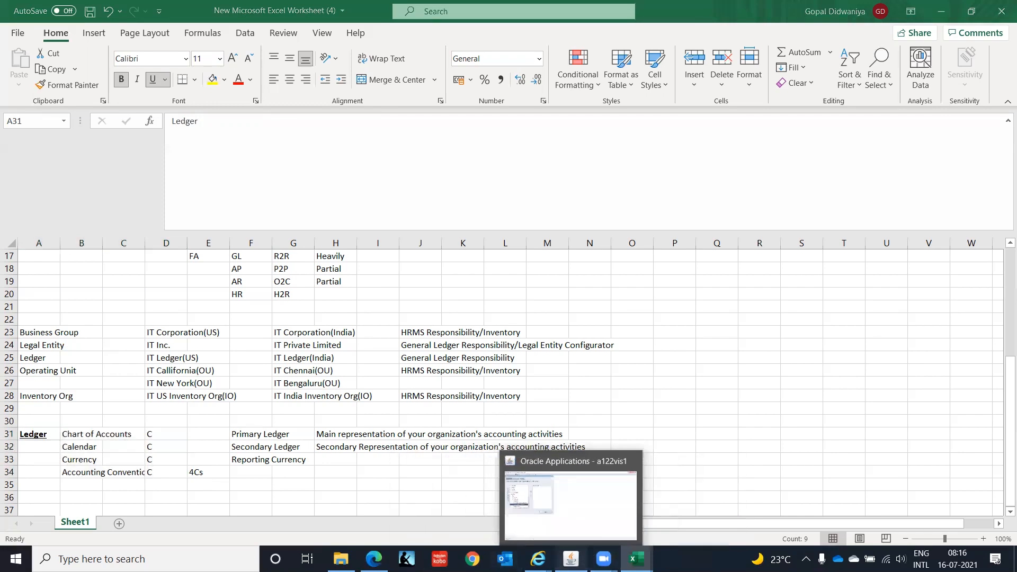
pyautogui.click(572, 558)
pyautogui.moveTo(538, 559)
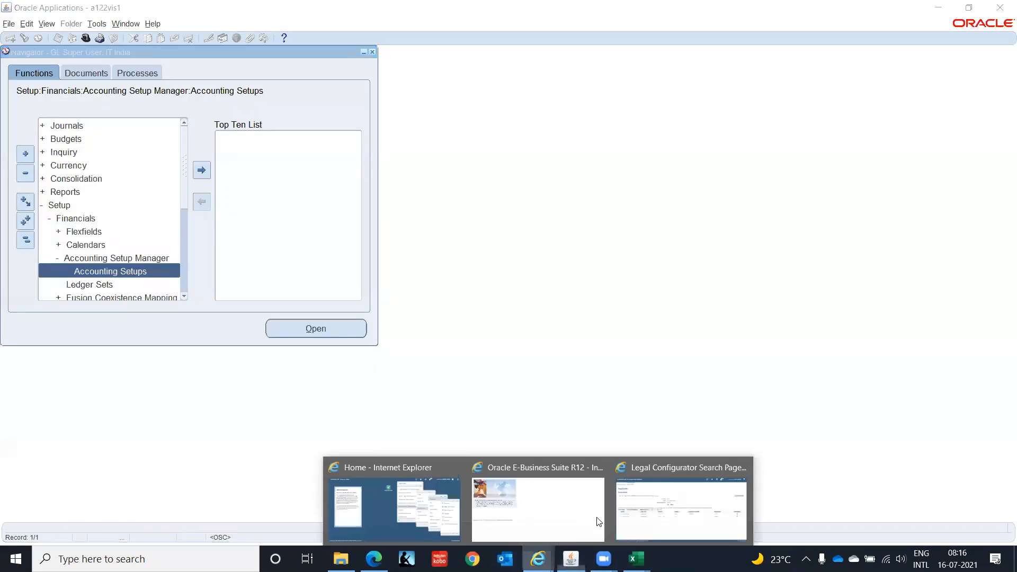
pyautogui.click(640, 507)
pyautogui.click(936, 15)
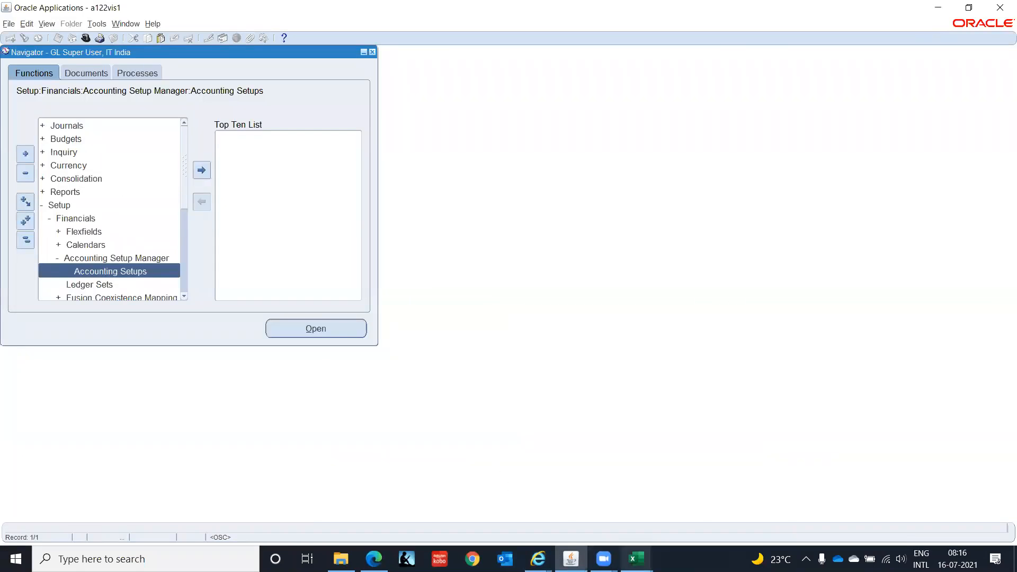
pyautogui.click(637, 559)
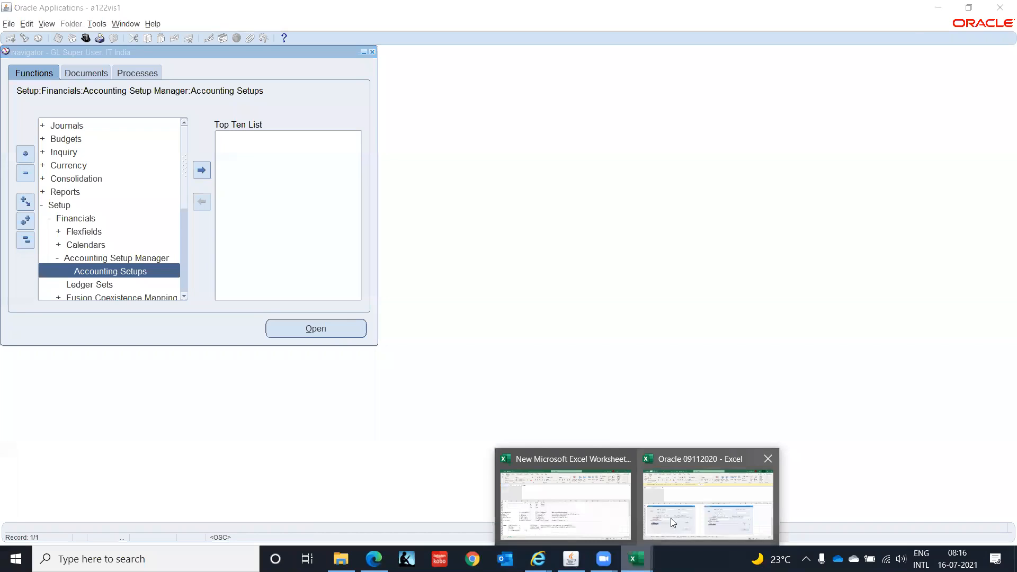
pyautogui.click(574, 524)
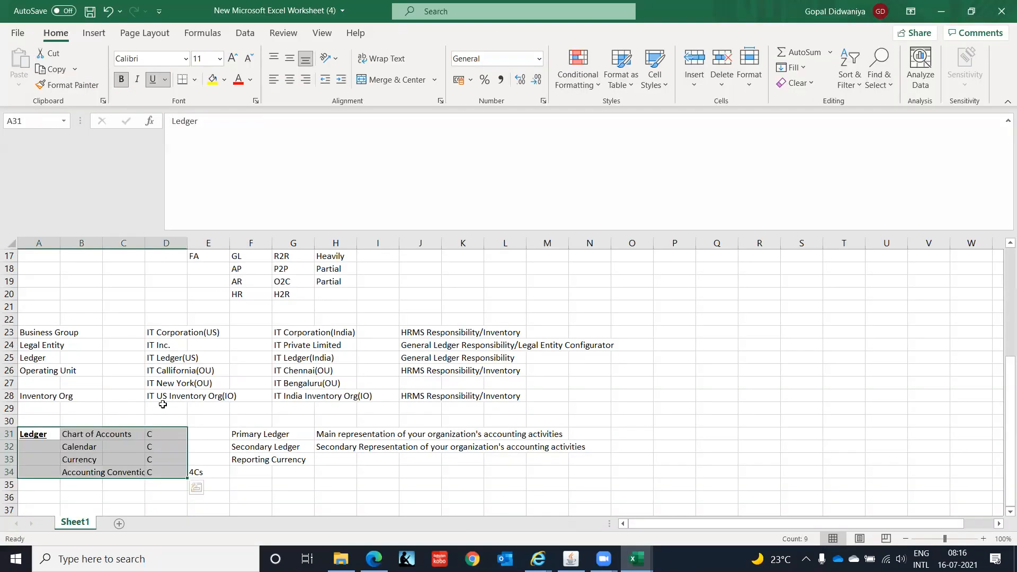